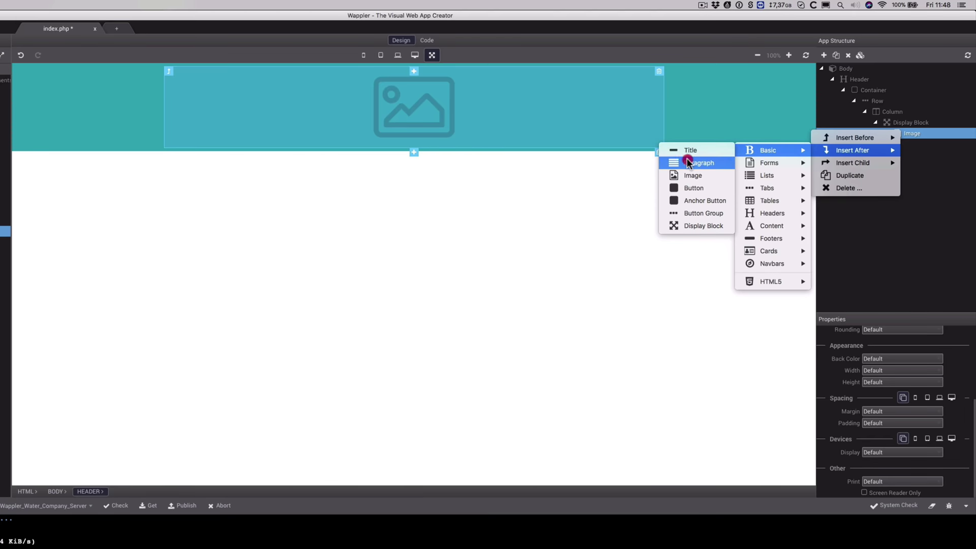
- Insert a paragraph after the image inside the header's display block
left_click(686, 162)
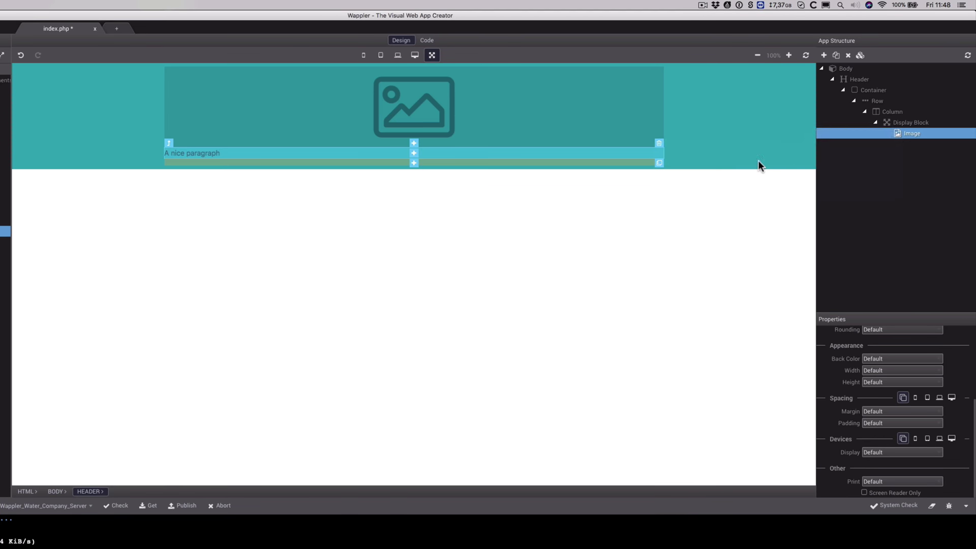
left_click(876, 113)
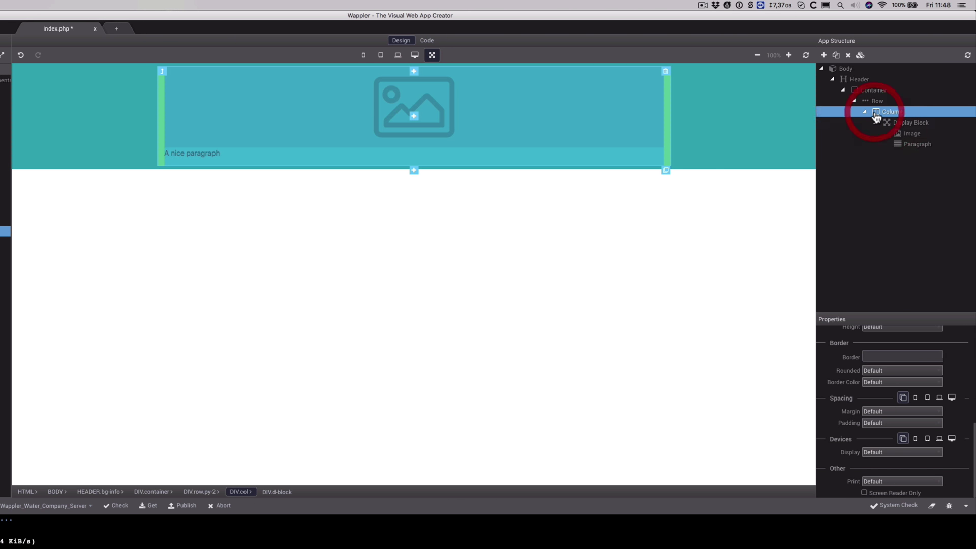
right_click(876, 113)
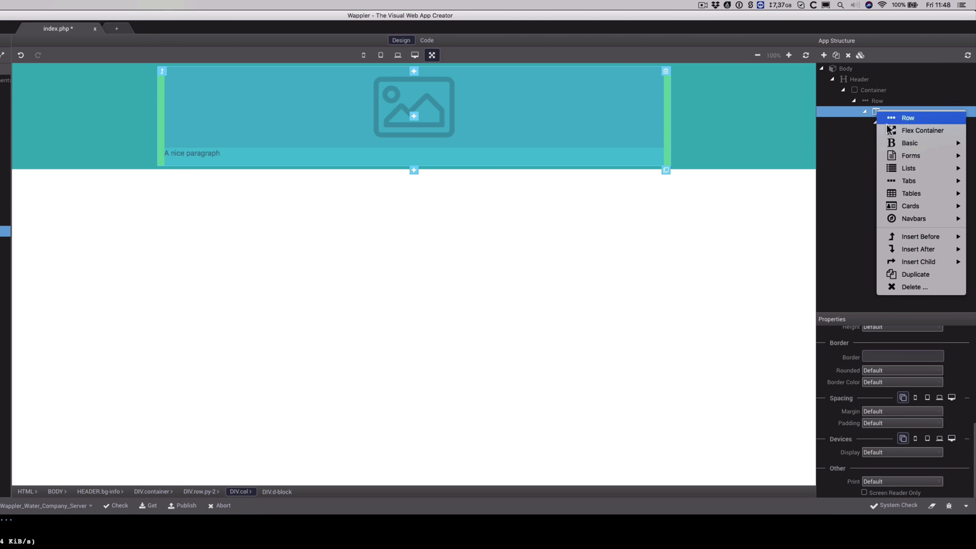
mouse_move(907, 252)
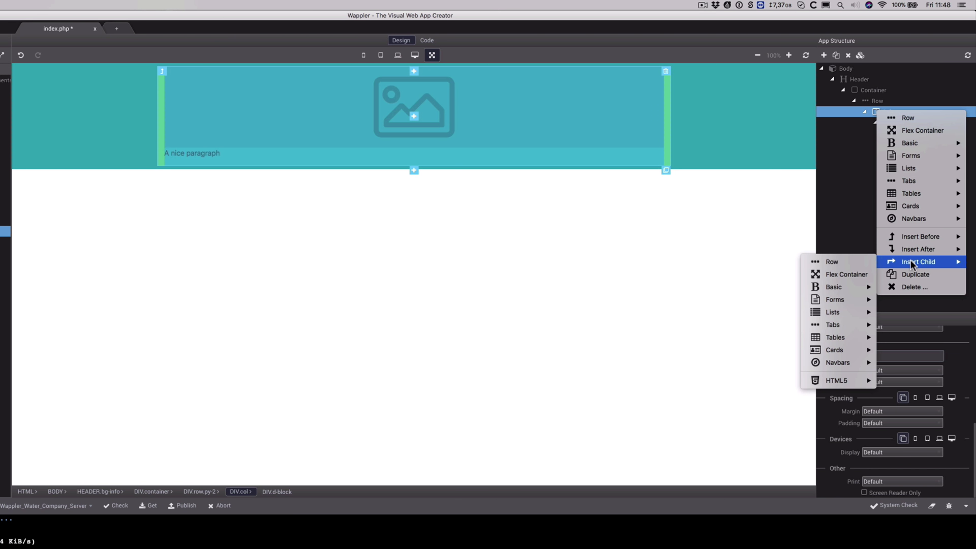
left_click(846, 207)
- Insert a second paragraph after the display block, inside the header column
left_click(885, 125)
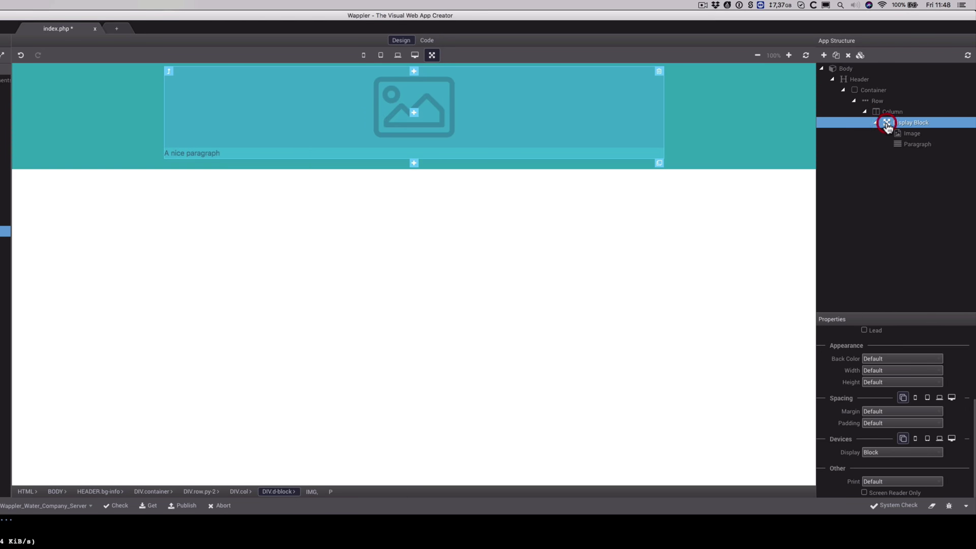
right_click(888, 126)
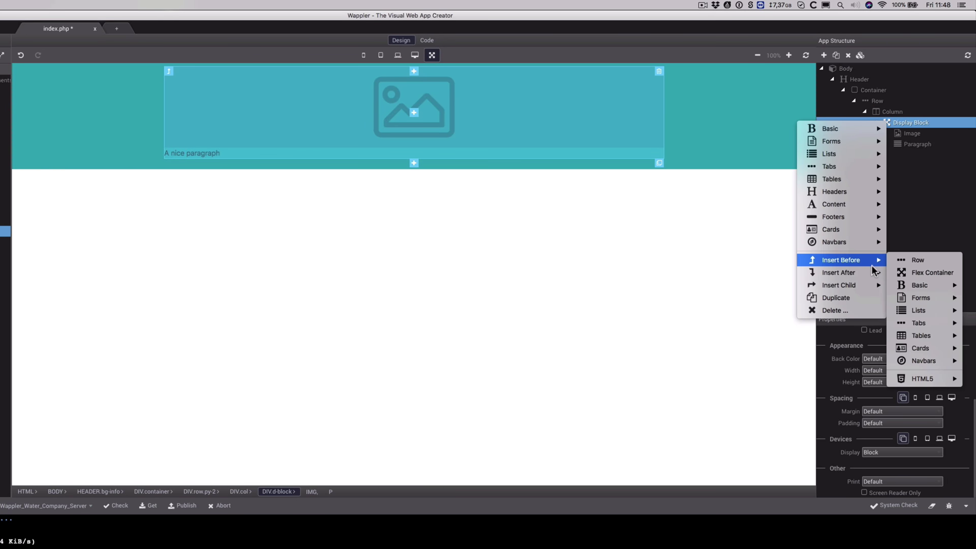
mouse_move(859, 272)
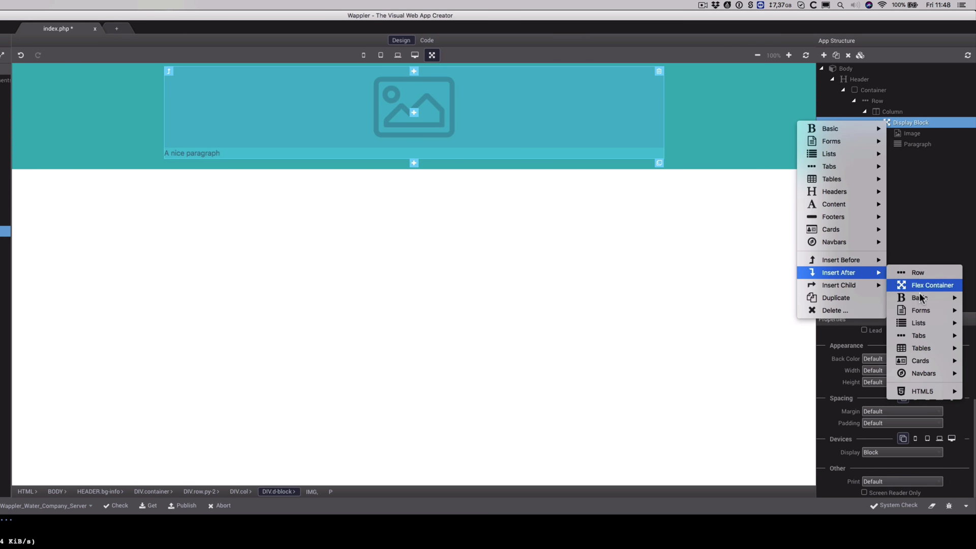
mouse_move(891, 299)
left_click(848, 310)
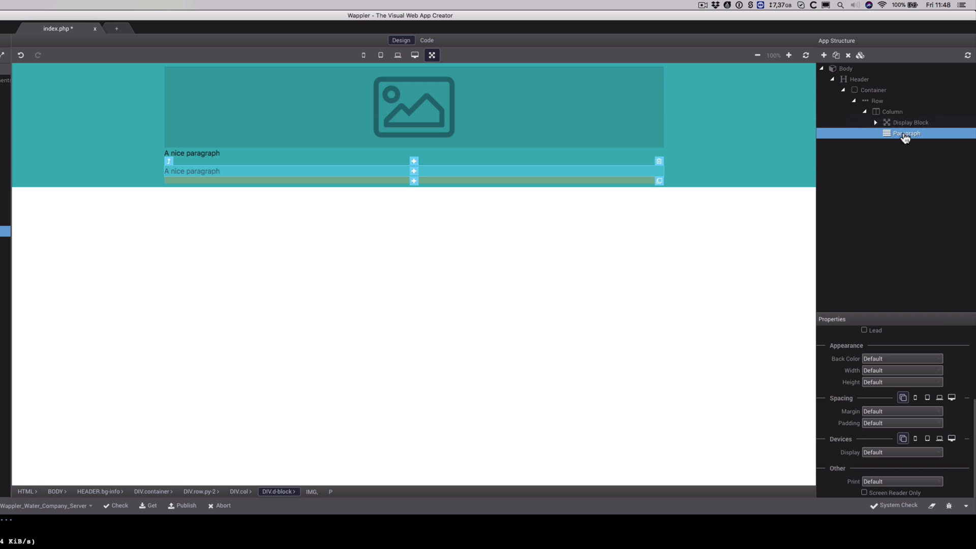
- Replace the placeholder text of the paragraph below the display block with "Wappler Water Slogan"
left_click(212, 166)
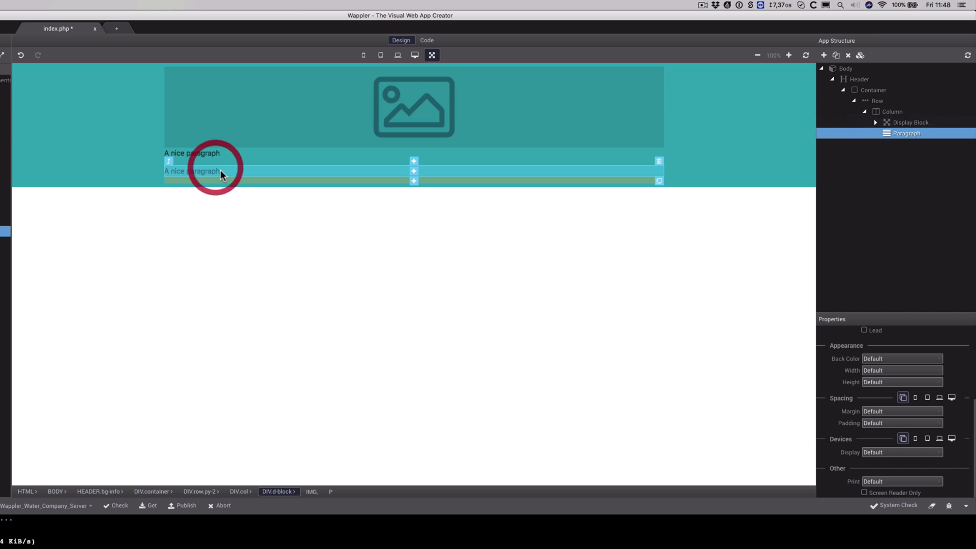
left_click(219, 170)
left_click(212, 170)
key("ctrl+a")
type("Wappler Water Slogan")
- Replace the placeholder text of the paragraph inside the display block with "Wappler Water Company"
left_click(215, 153)
left_click(213, 152)
left_click(181, 153)
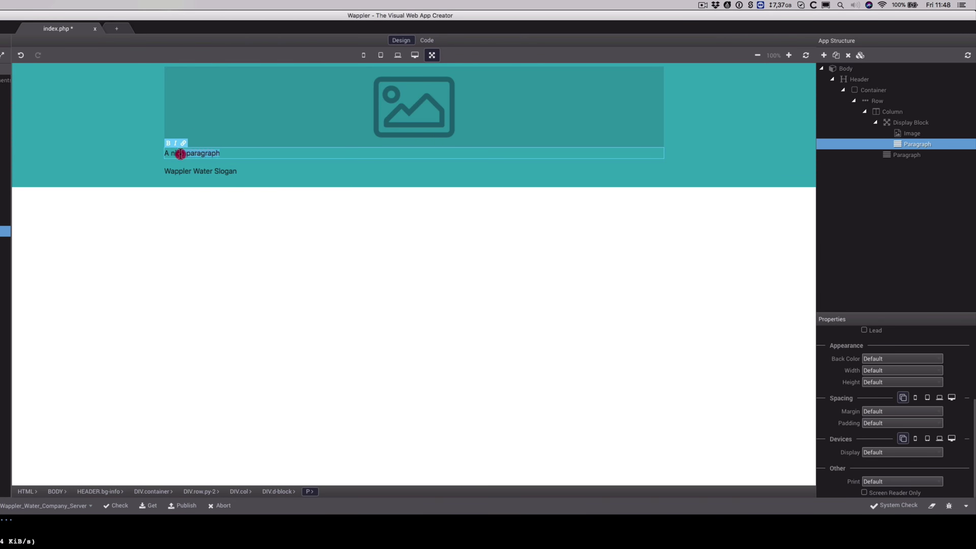
type("Wappler Water Company")
left_click(203, 172)
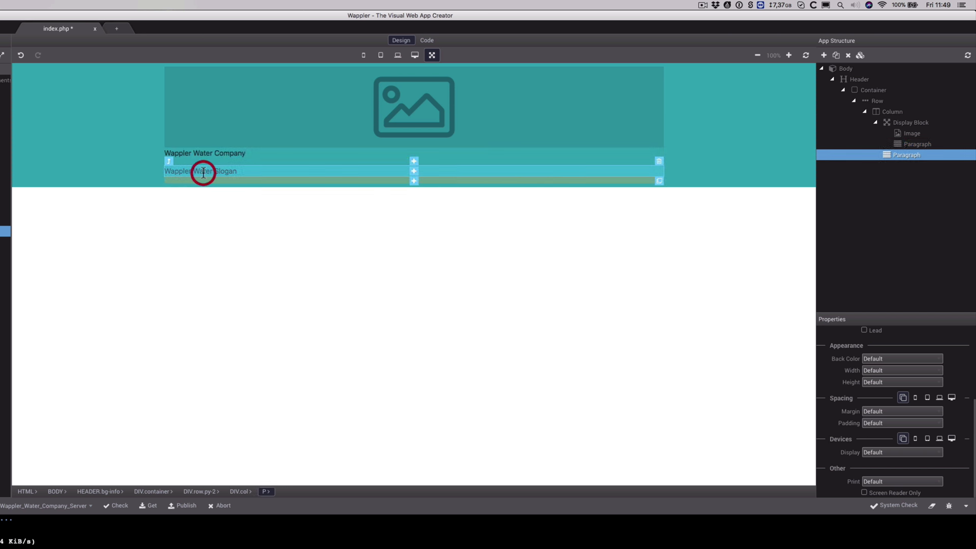
left_click(357, 222)
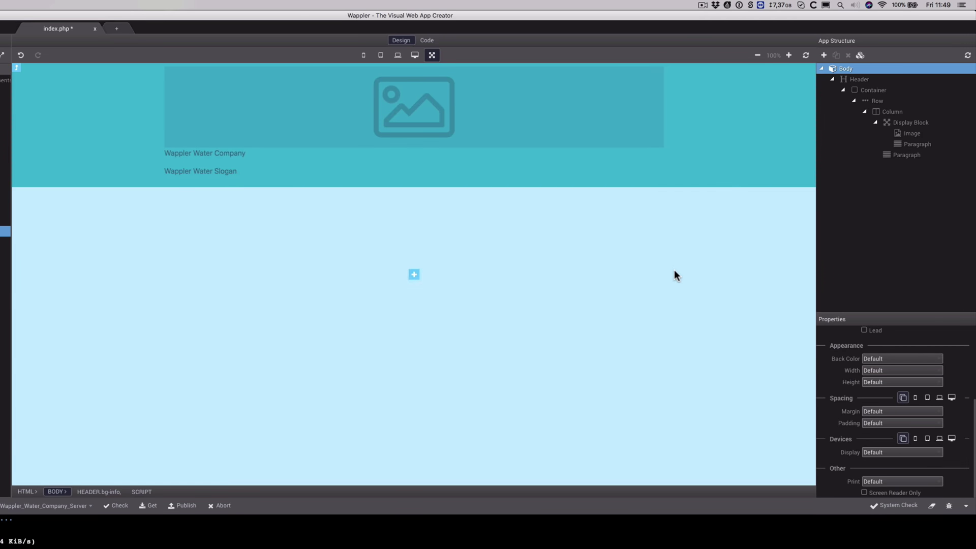
- Set the header image's source to wappler-water-logo.png from the images folder
left_click(440, 99)
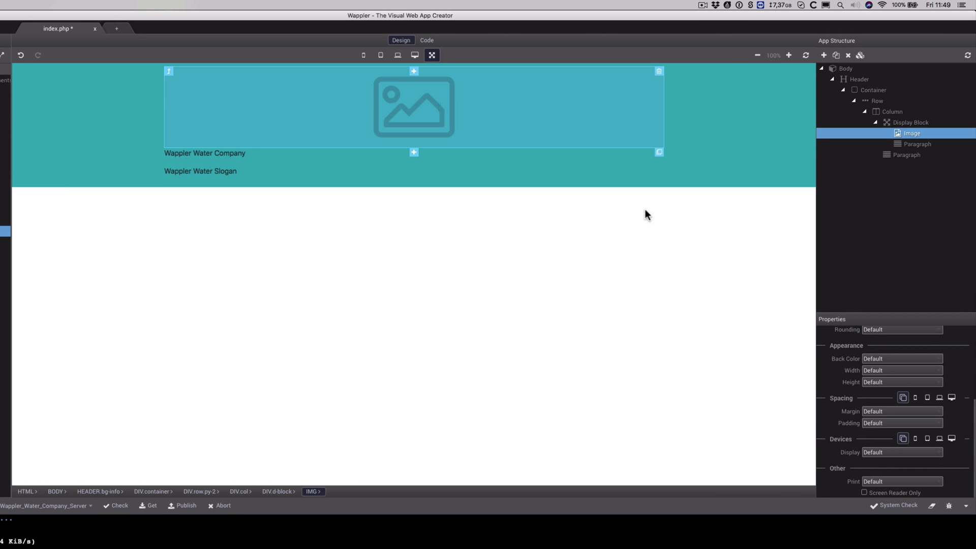
scroll(834, 404, "up", 5)
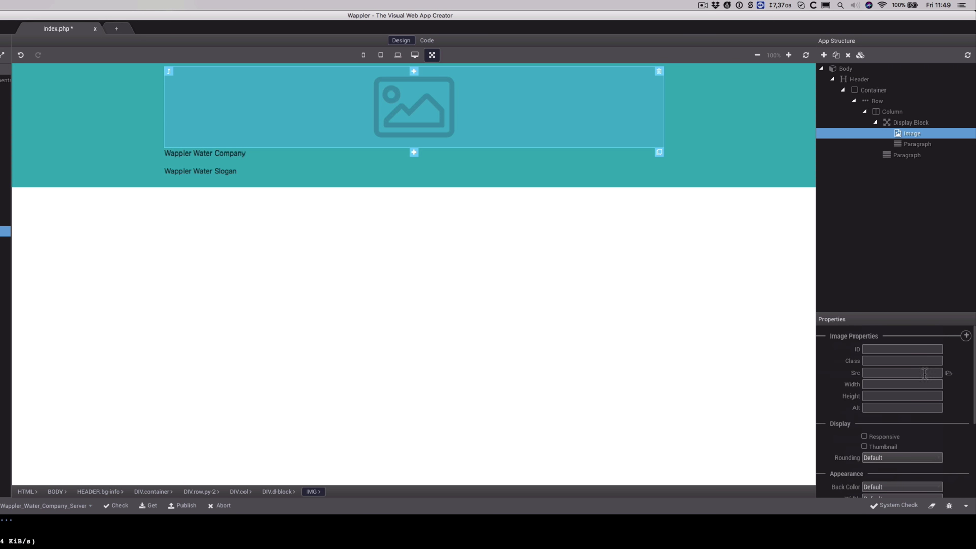
left_click(949, 375)
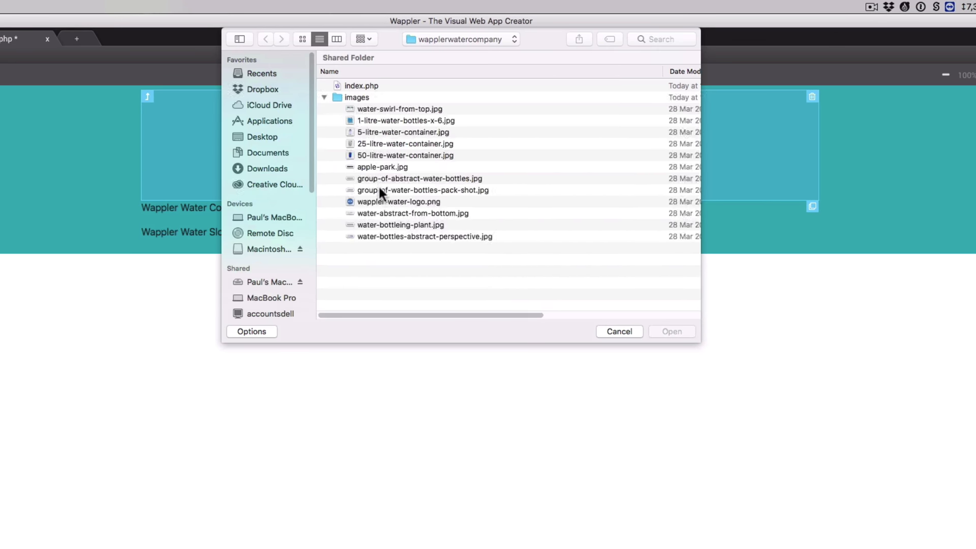
left_click(381, 200)
left_click(666, 331)
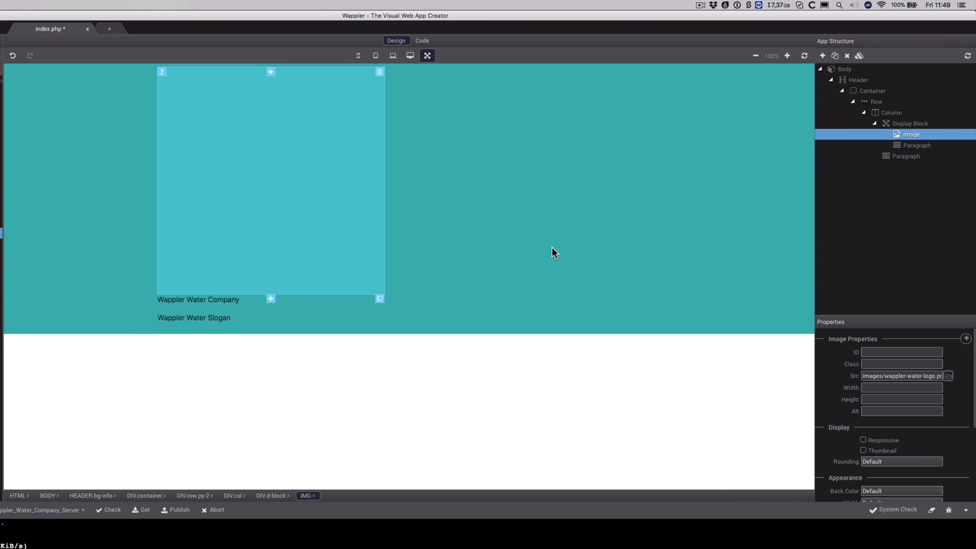
- Set the logo image's width and height to 150 each
left_click(872, 388)
type("150")
key("Tab")
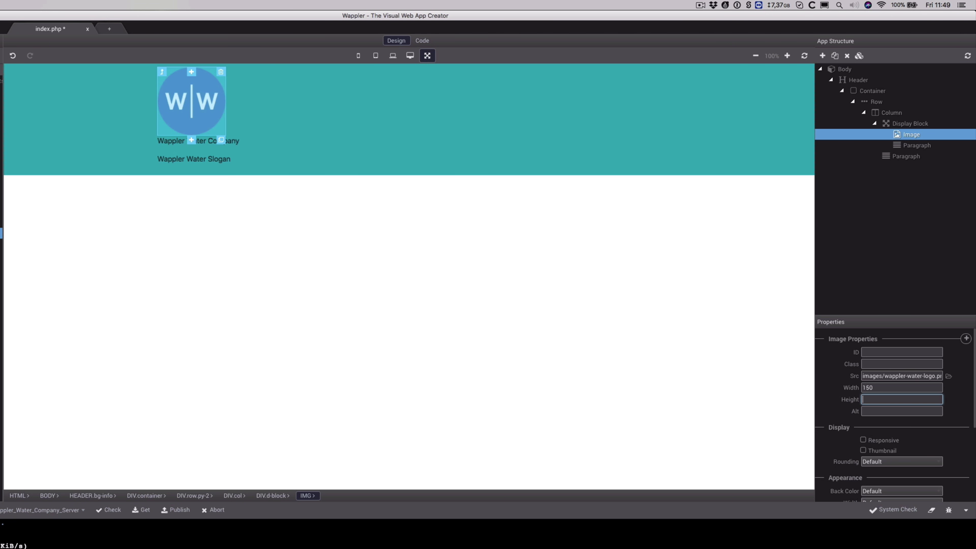
key("Tab")
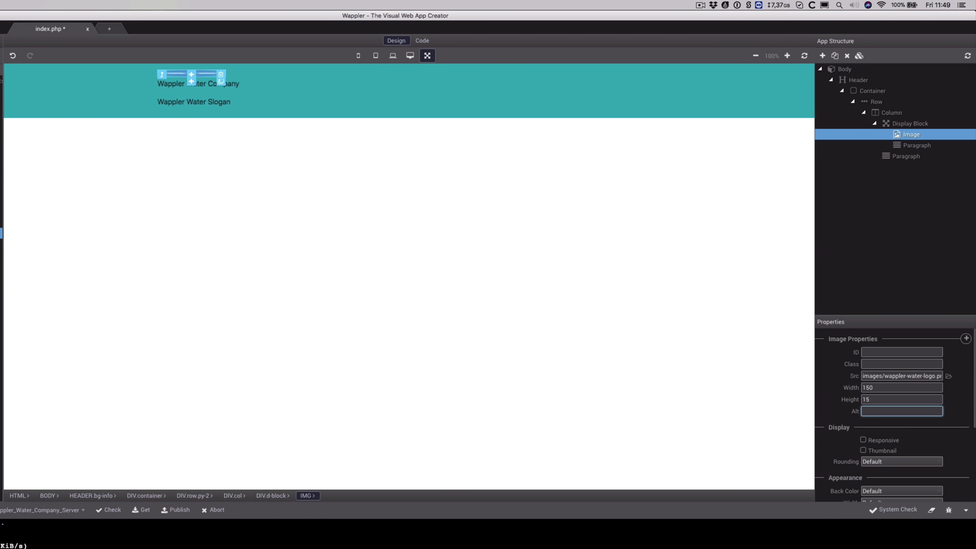
left_click(883, 399)
type("0")
key("Tab")
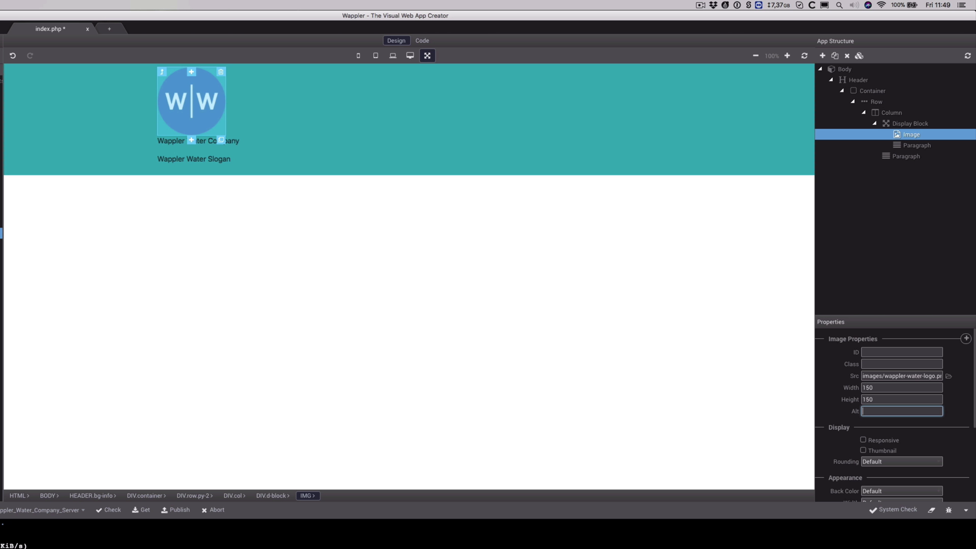
- Give the logo image the alt text "Wappler Water Logo" and make it responsive
type("Wappler Water Logo")
left_click(867, 462)
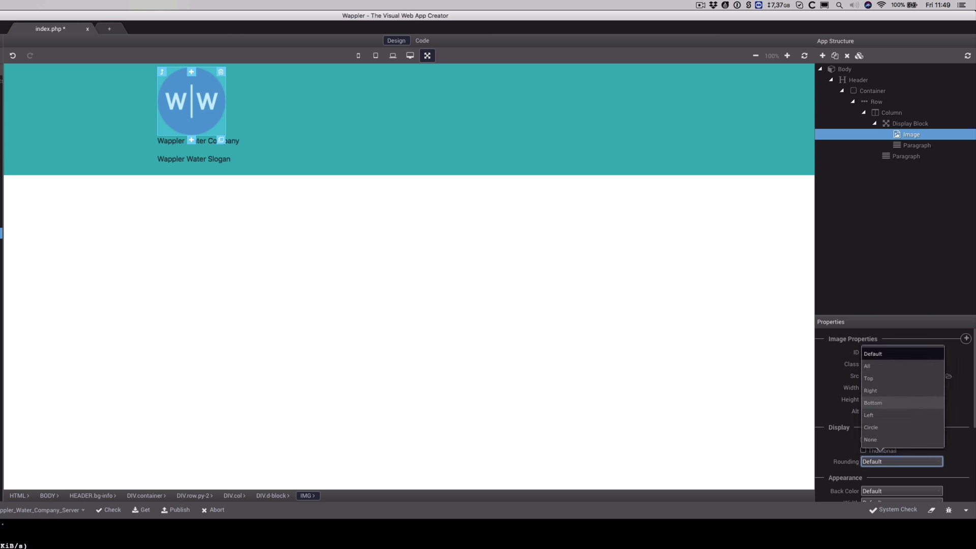
left_click(837, 440)
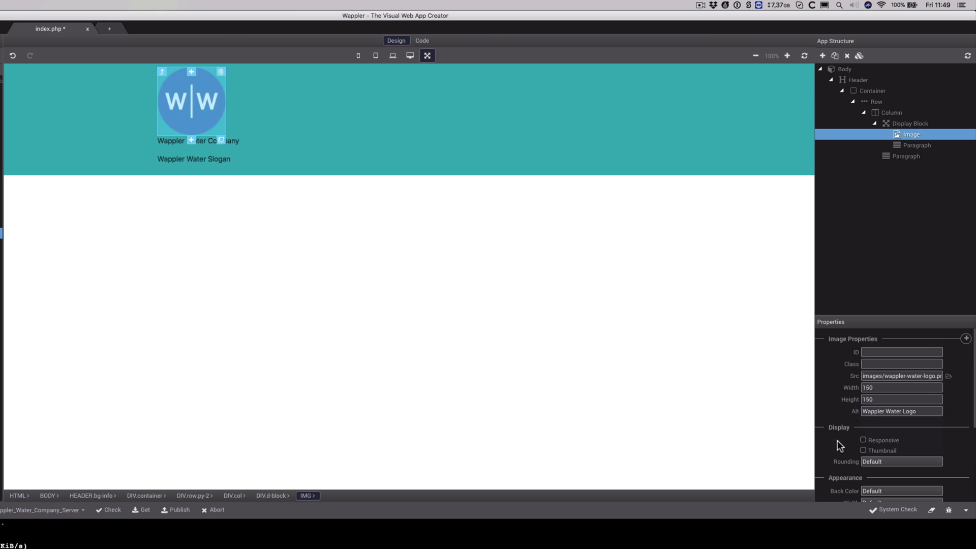
left_click(863, 440)
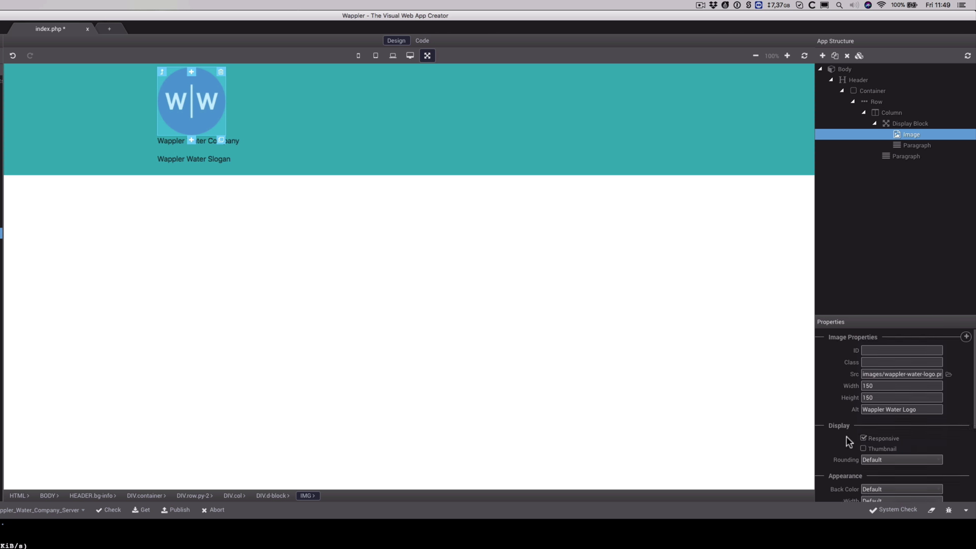
scroll(847, 440, "down", 1)
scroll(847, 436, "down", 4)
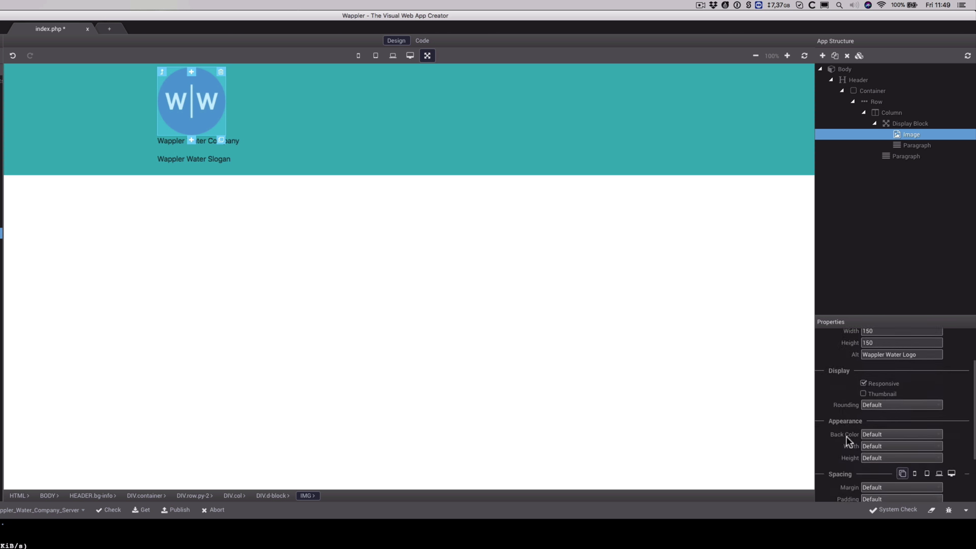
scroll(846, 436, "up", 5)
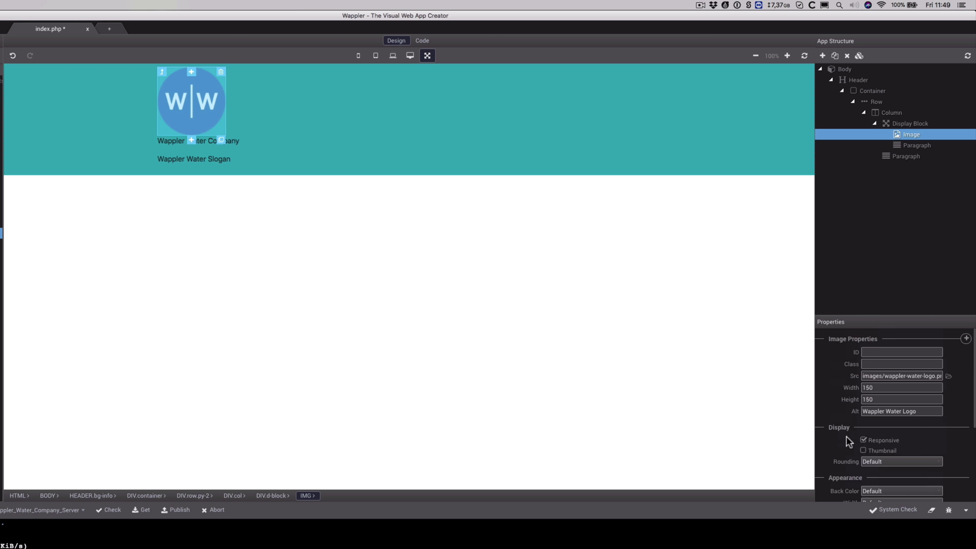
- Set the company name paragraph's margin to Bottom 0 and its display to Inline Block
left_click(239, 141)
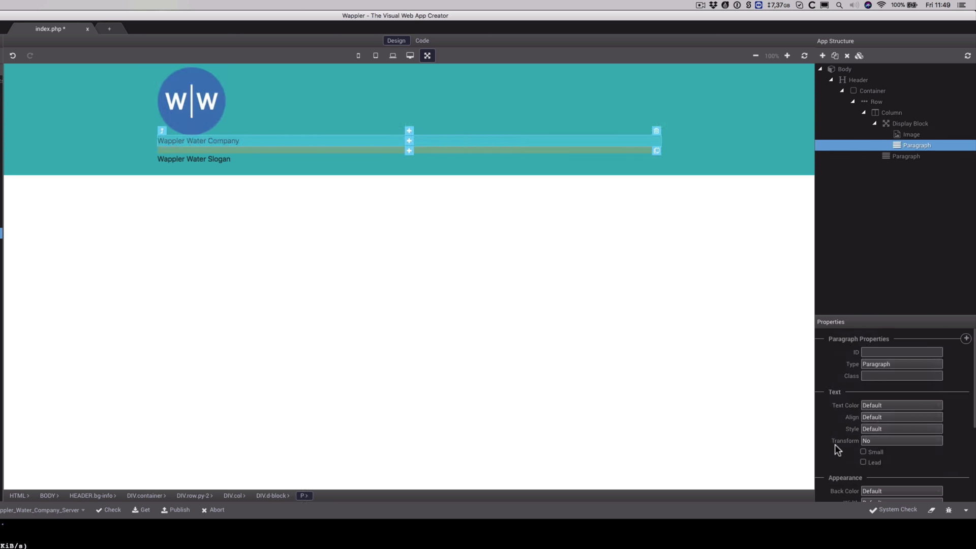
scroll(834, 445, "down", 3)
scroll(840, 450, "down", 3)
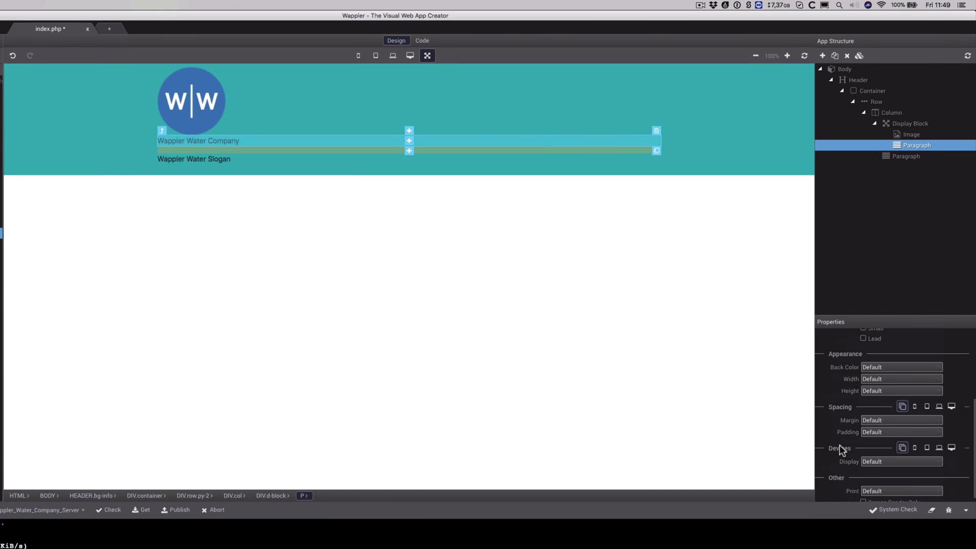
left_click(891, 415)
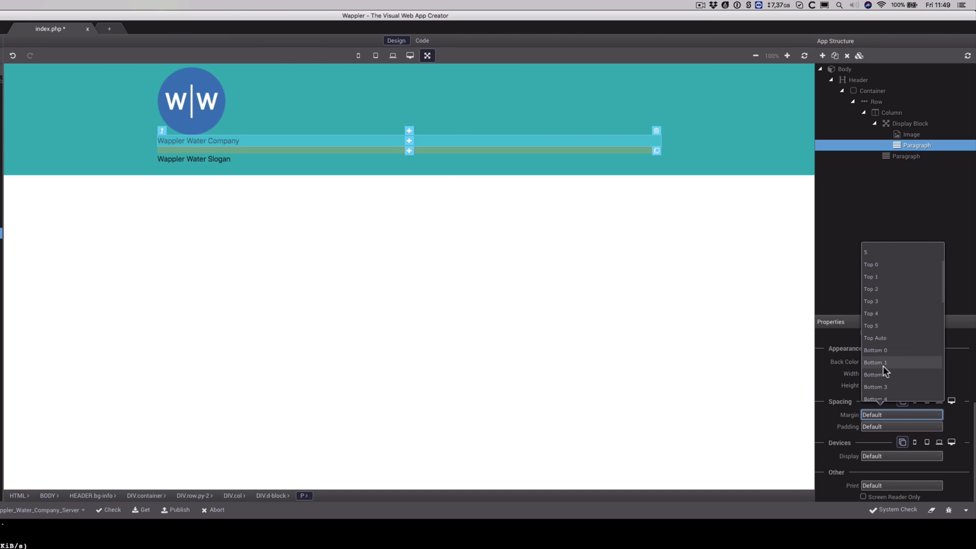
left_click(883, 337)
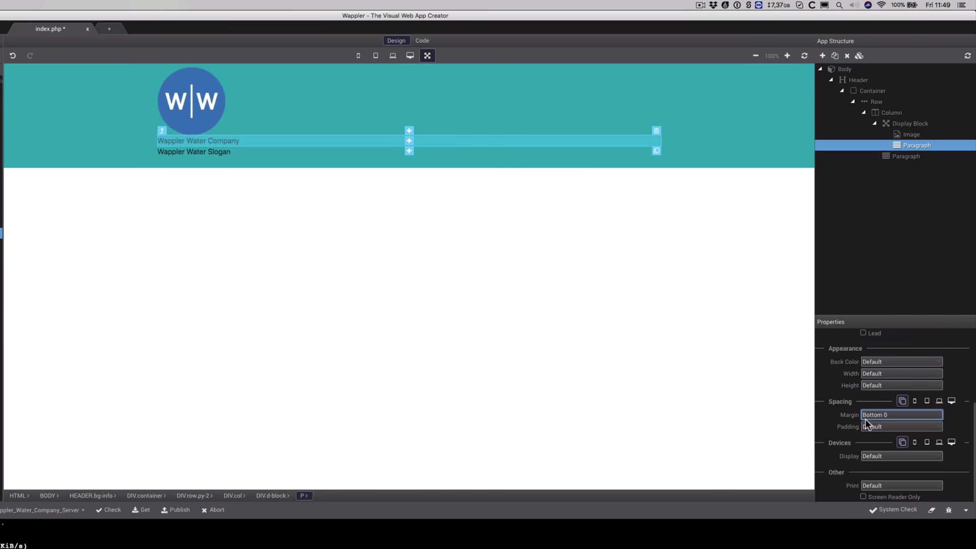
left_click(897, 456)
left_click(883, 371)
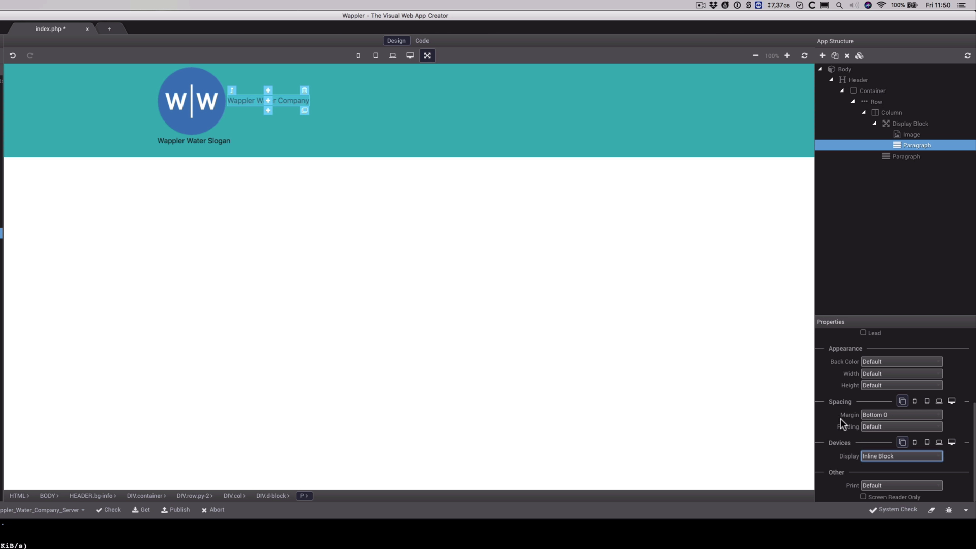
- Set the slogan paragraph's margin to Bottom 0 and align its text to the center
left_click(201, 143)
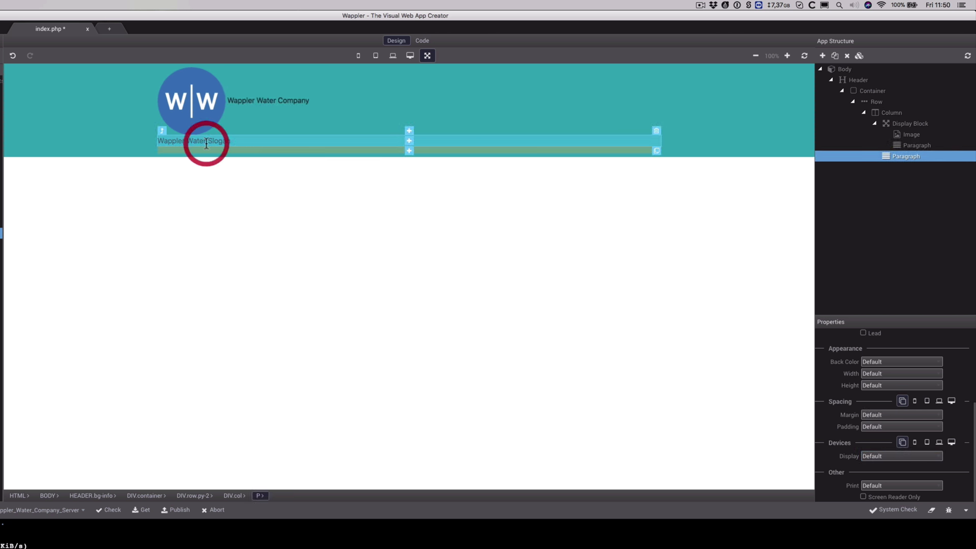
left_click(872, 413)
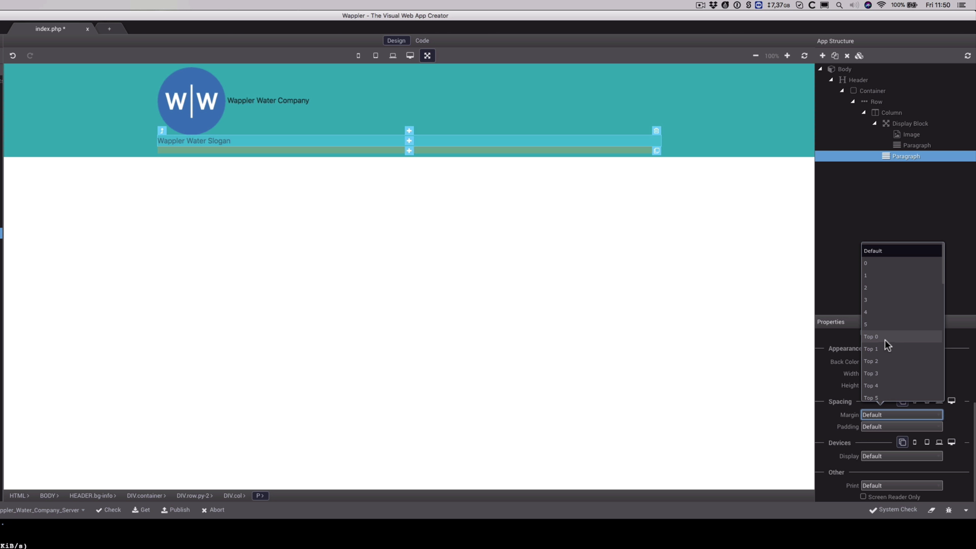
scroll(885, 341, "down", 4)
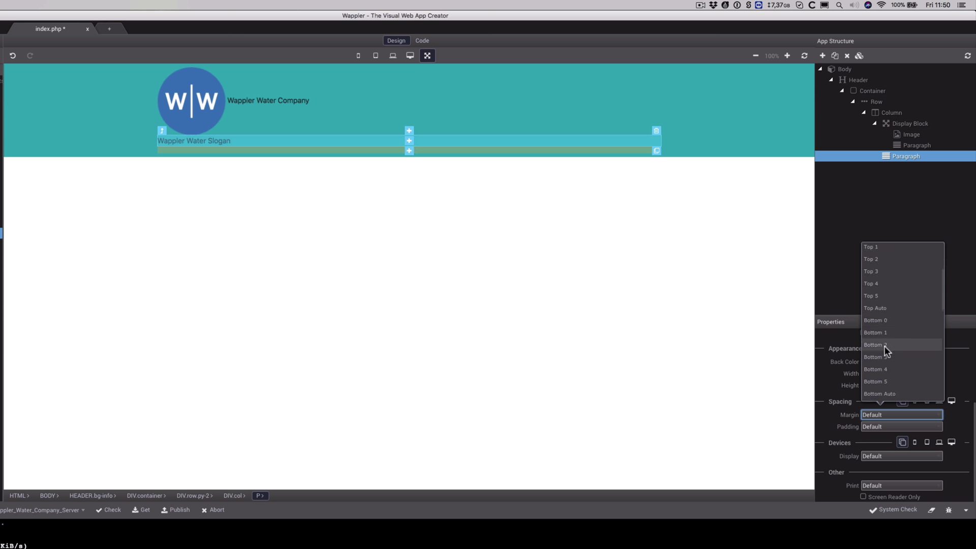
left_click(890, 320)
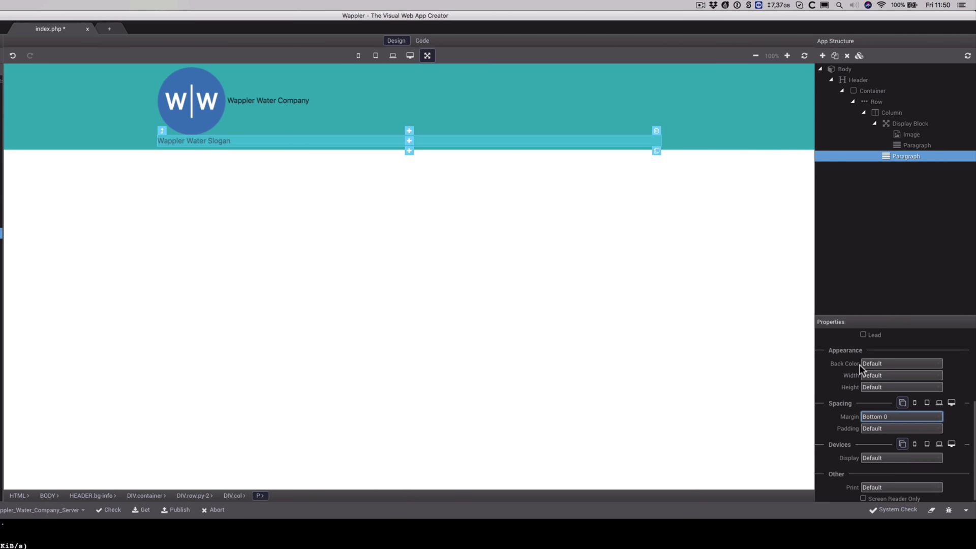
scroll(859, 367, "up", 3)
left_click(881, 376)
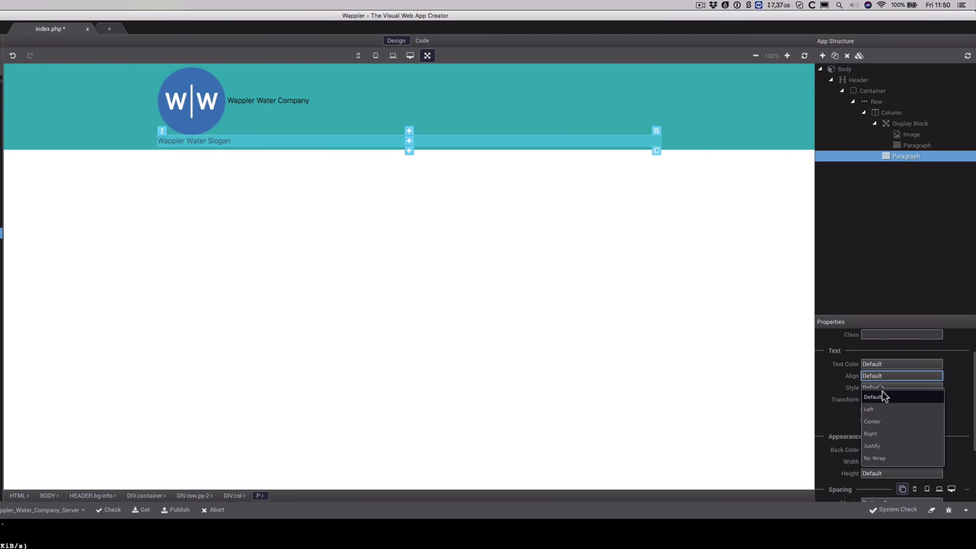
left_click(882, 422)
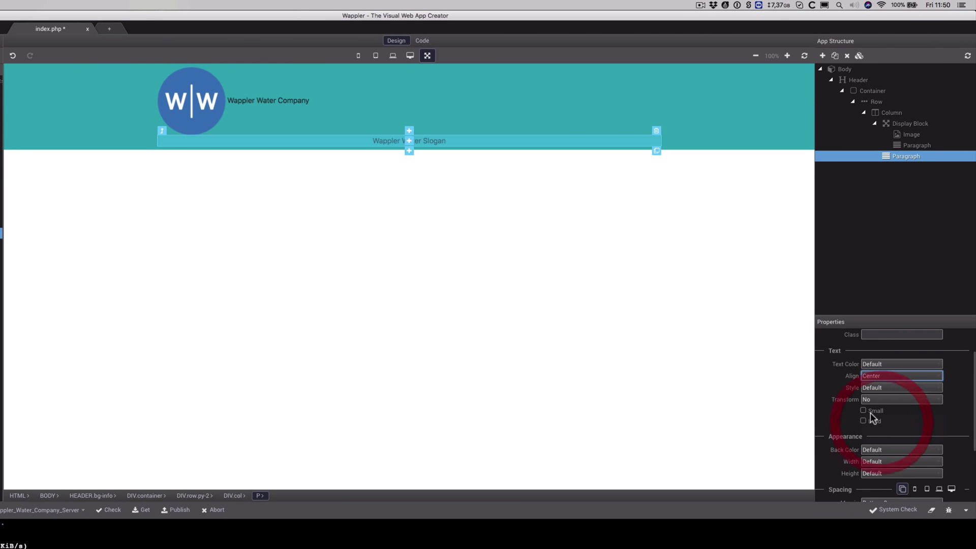
- Align the contents of the display block holding the logo and company name to the center
left_click(906, 125)
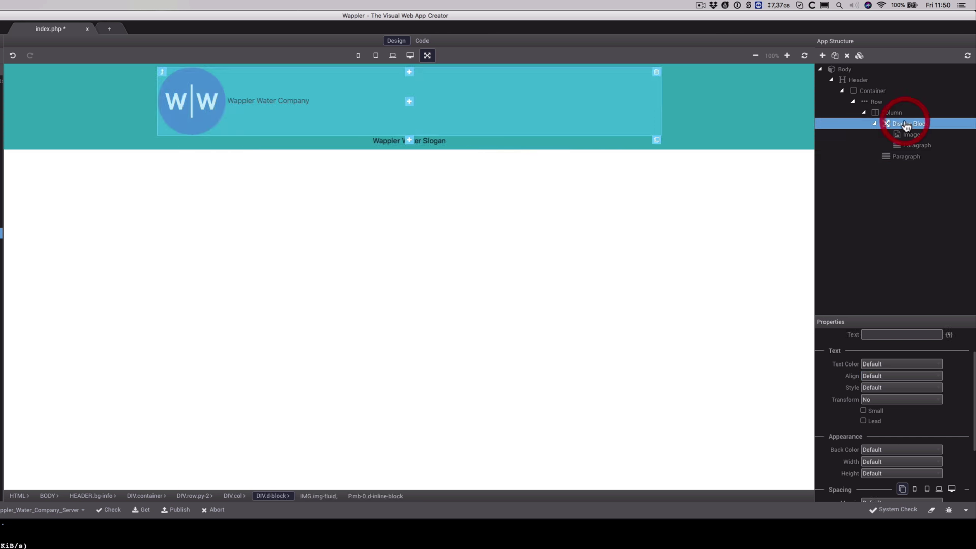
left_click(873, 376)
left_click(879, 421)
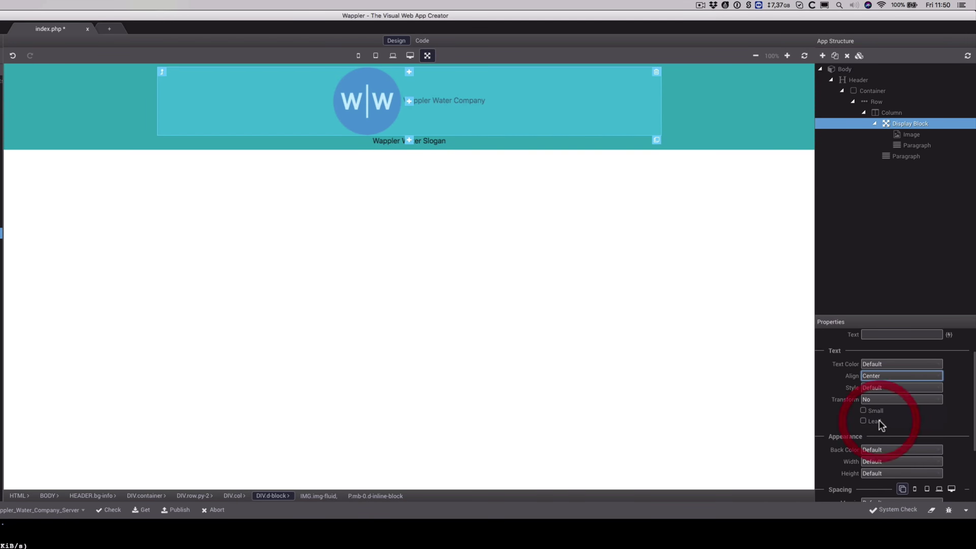
- Set the logo image's margin to Right 2
left_click(390, 109)
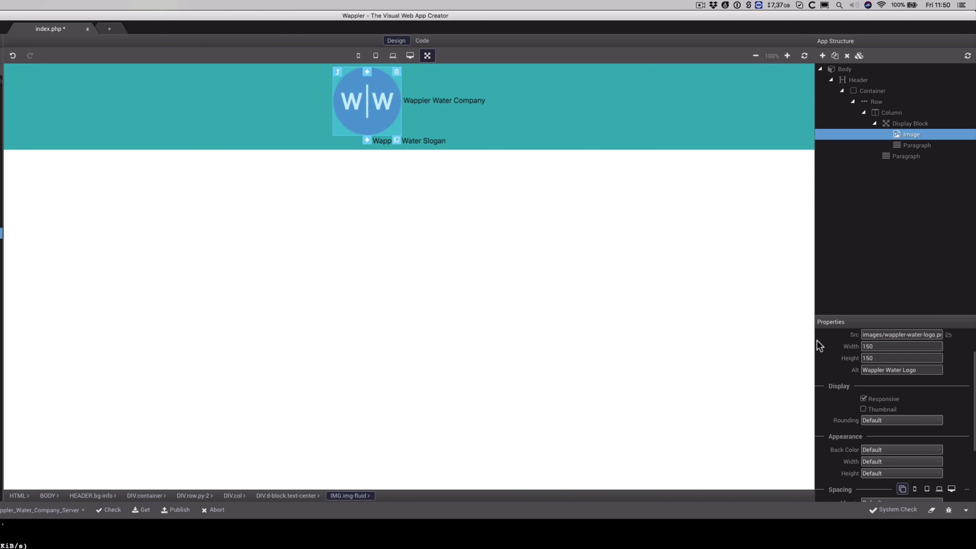
scroll(880, 438, "down", 5)
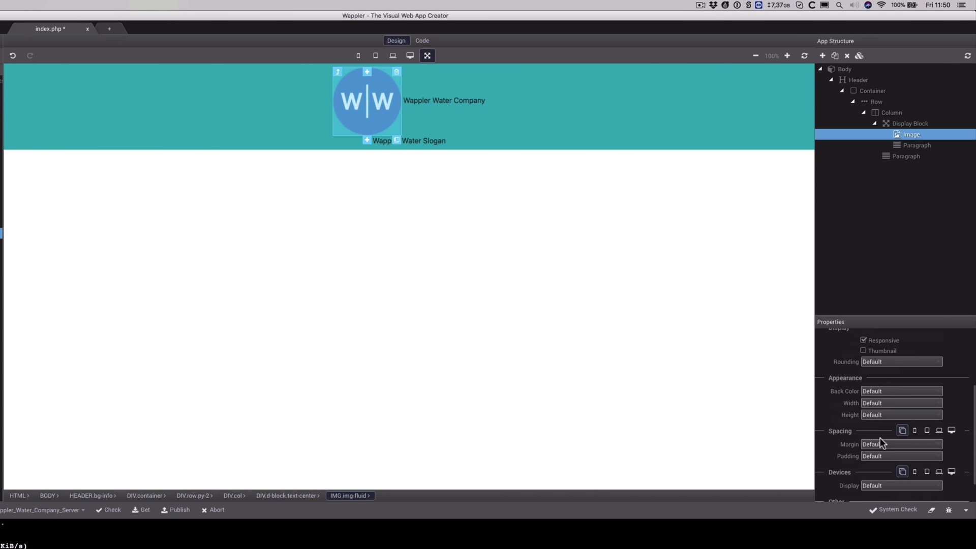
left_click(885, 415)
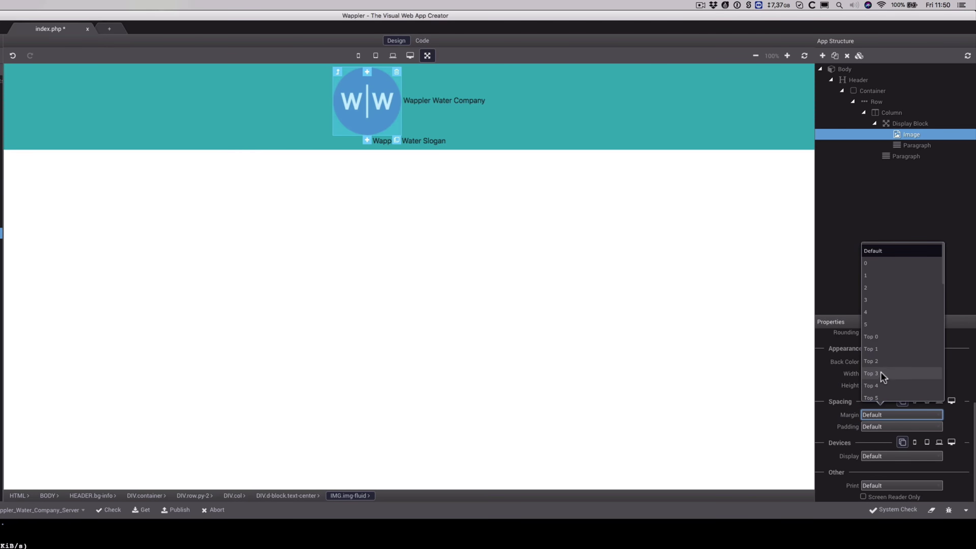
scroll(881, 371, "down", 3)
scroll(882, 378, "down", 5)
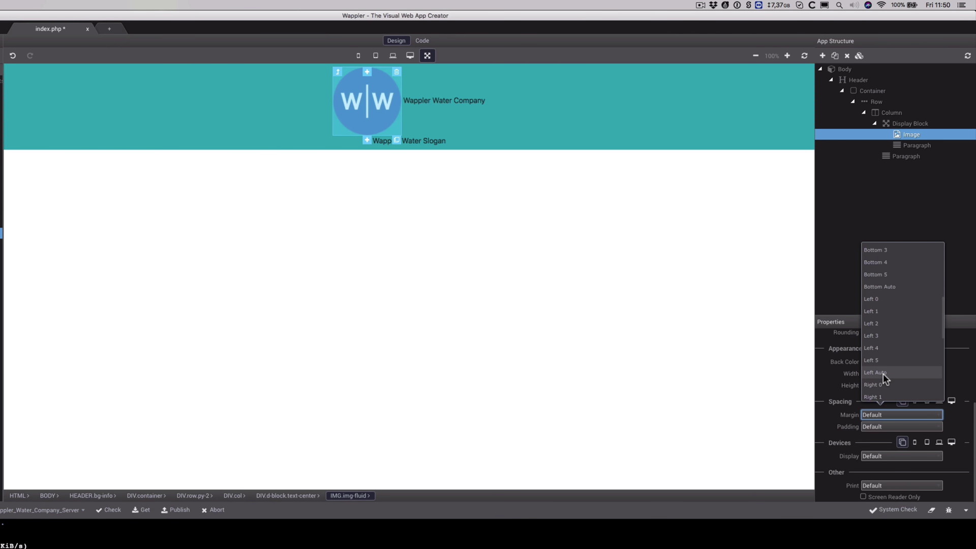
scroll(883, 374, "down", 1)
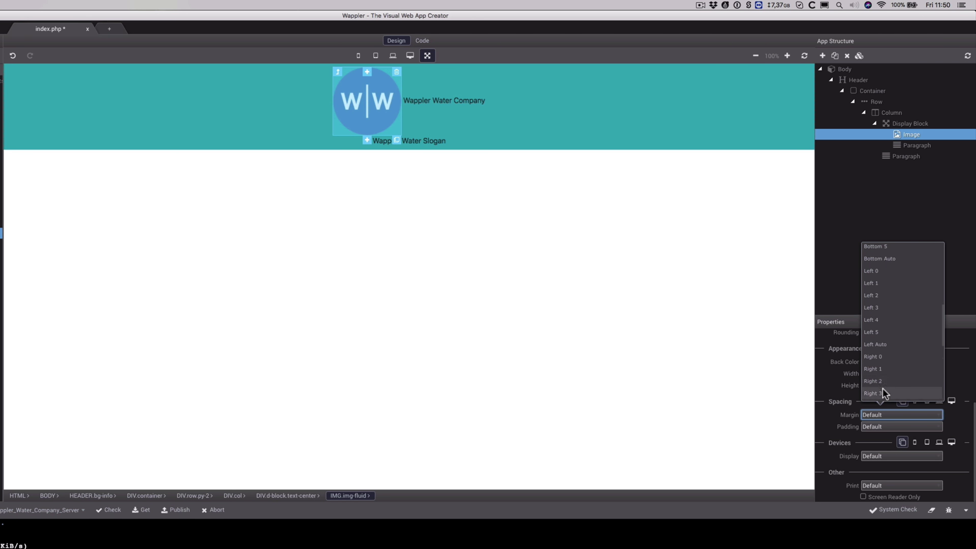
left_click(883, 380)
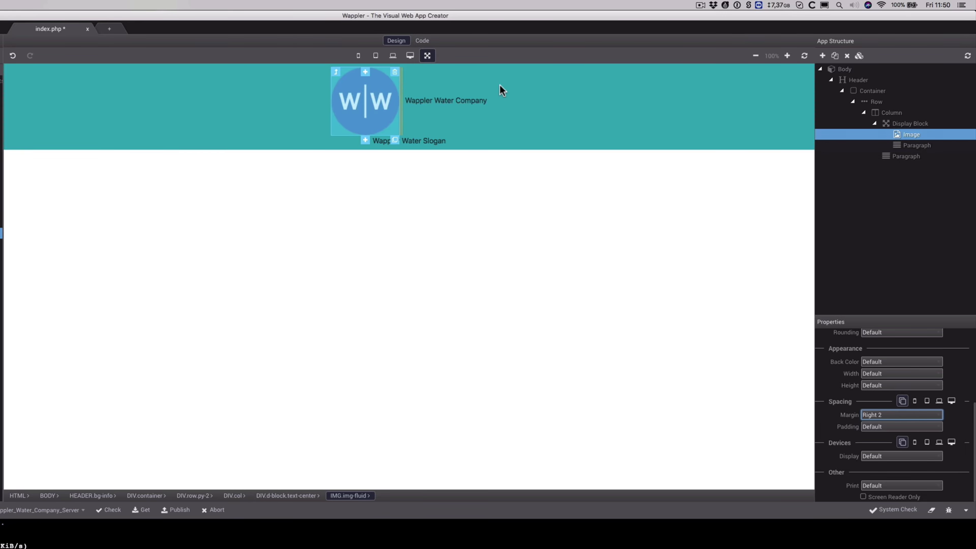
- Align the text of the company name paragraph to the center
left_click(473, 101)
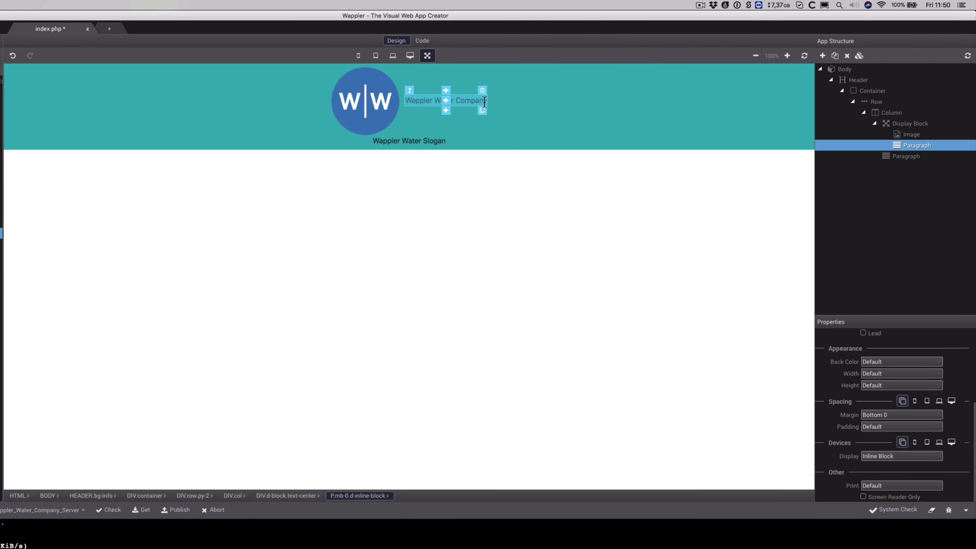
left_click(484, 102)
left_click(473, 100)
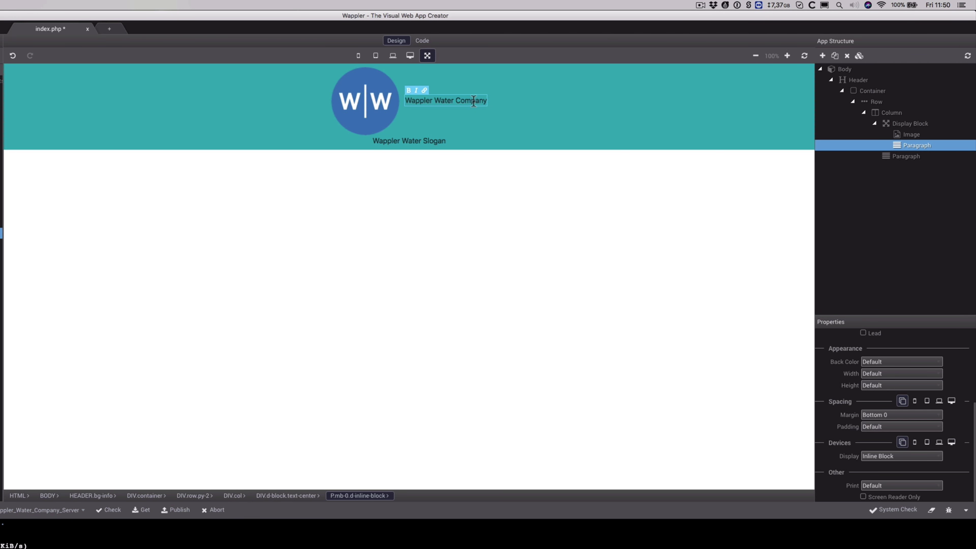
triple_click(470, 101)
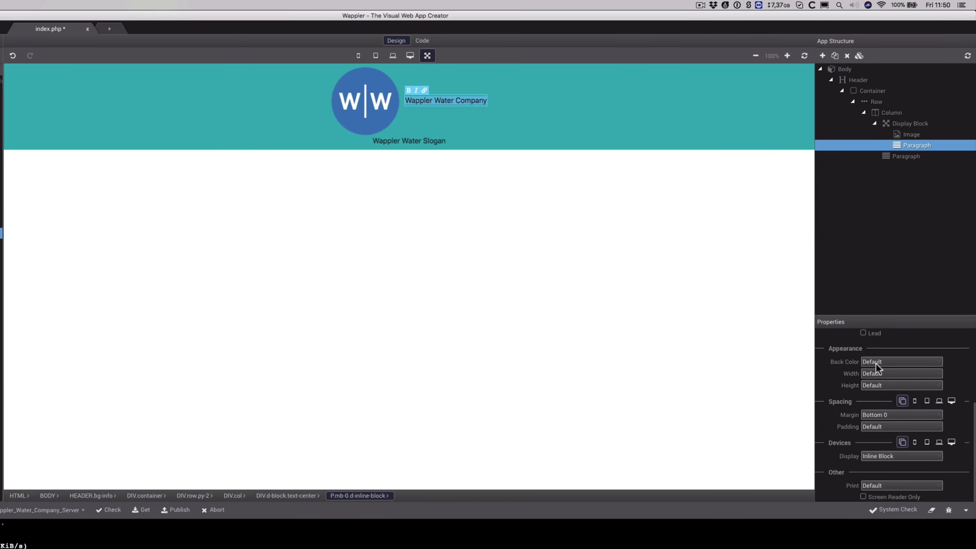
scroll(888, 366, "up", 5)
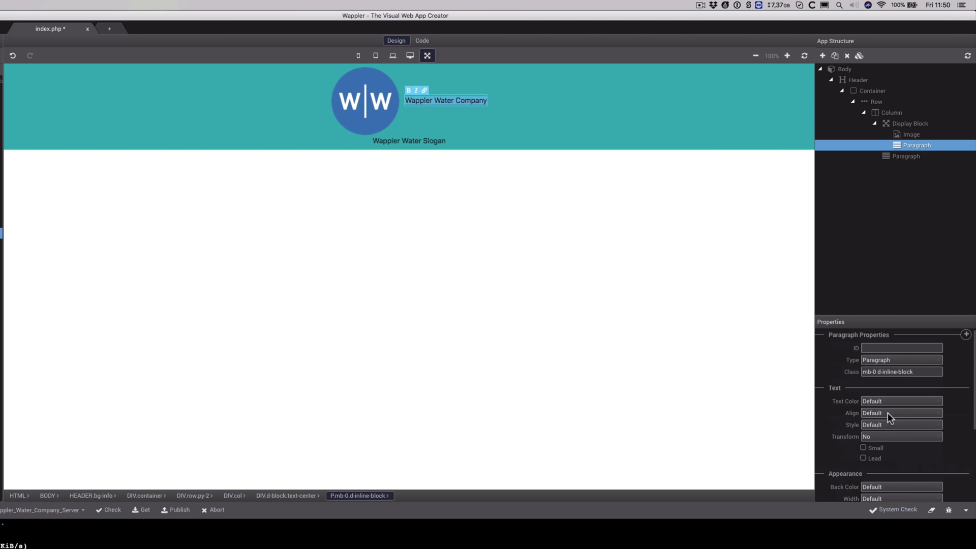
left_click(887, 412)
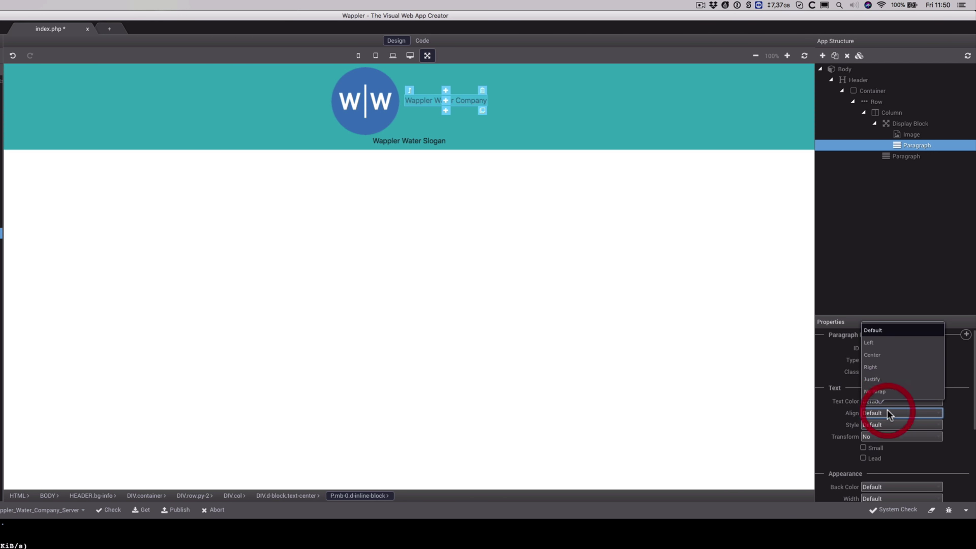
left_click(887, 354)
- Insert line breaks in the company name so that Wappler, Water and Company each sit on their own line
left_click(431, 101)
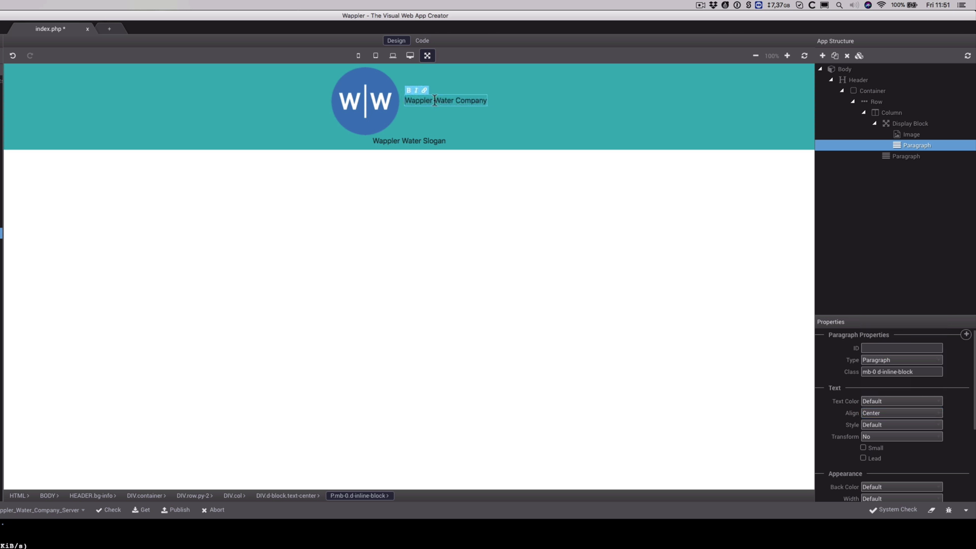
left_click(433, 101)
left_click(432, 101)
key("shift+Return")
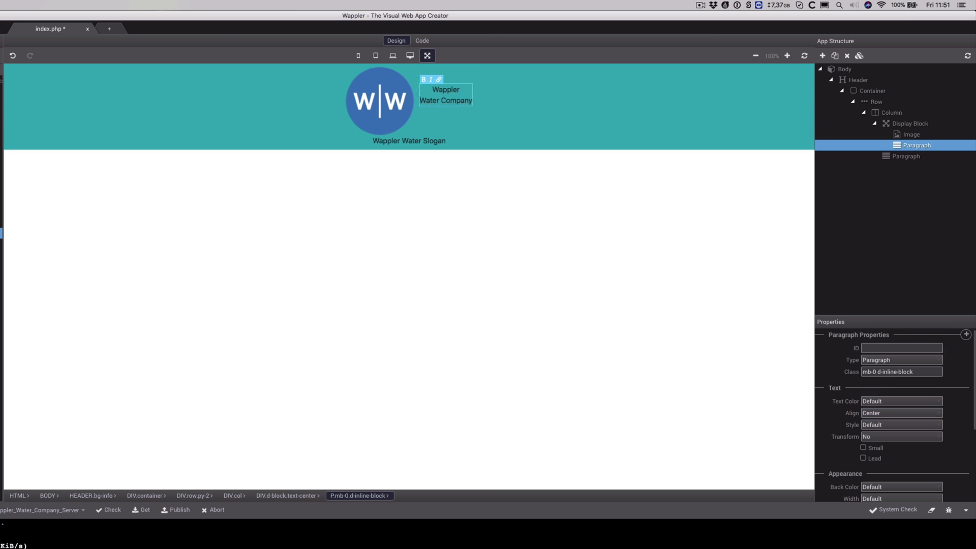
double_click(439, 101)
key("shift+Return")
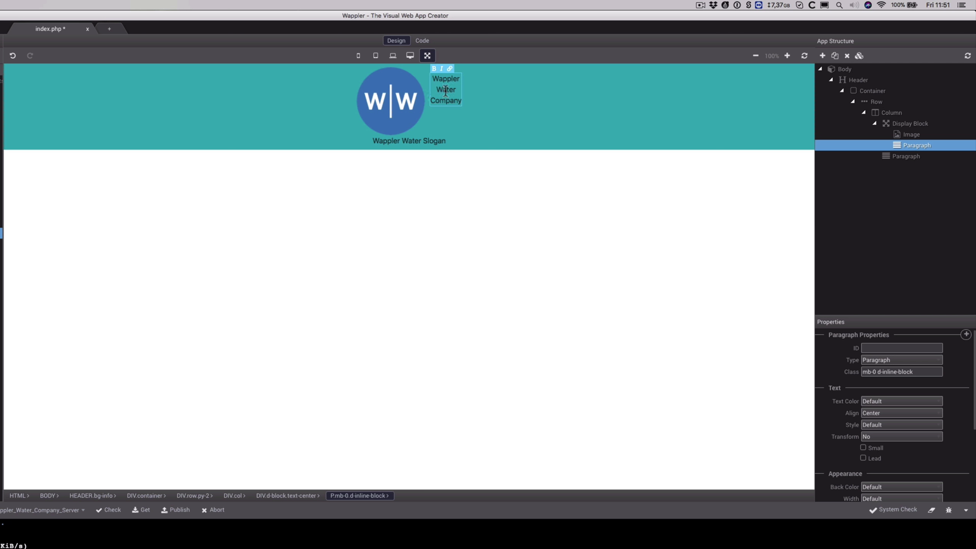
left_click(902, 147)
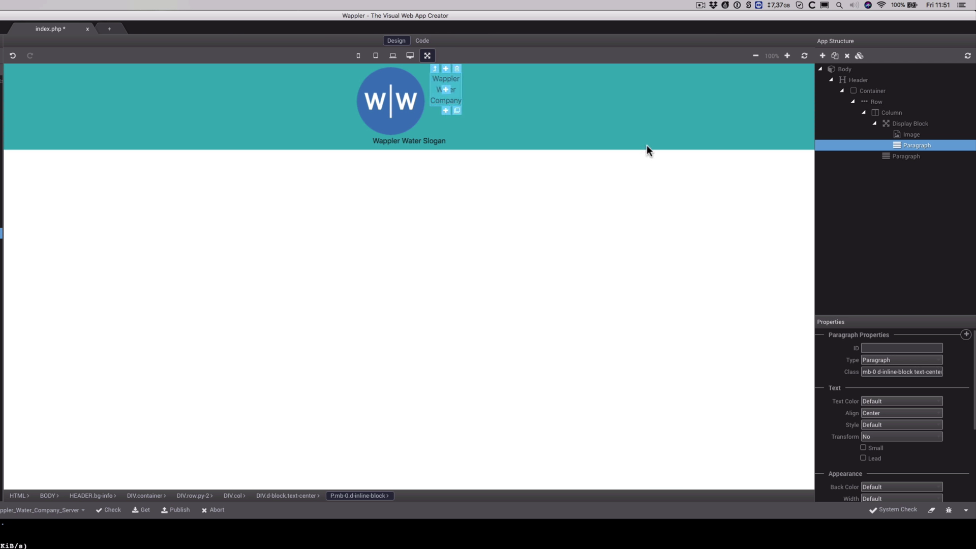
- Examine the header's markup in the page's source code and return to the design view
left_click(436, 141)
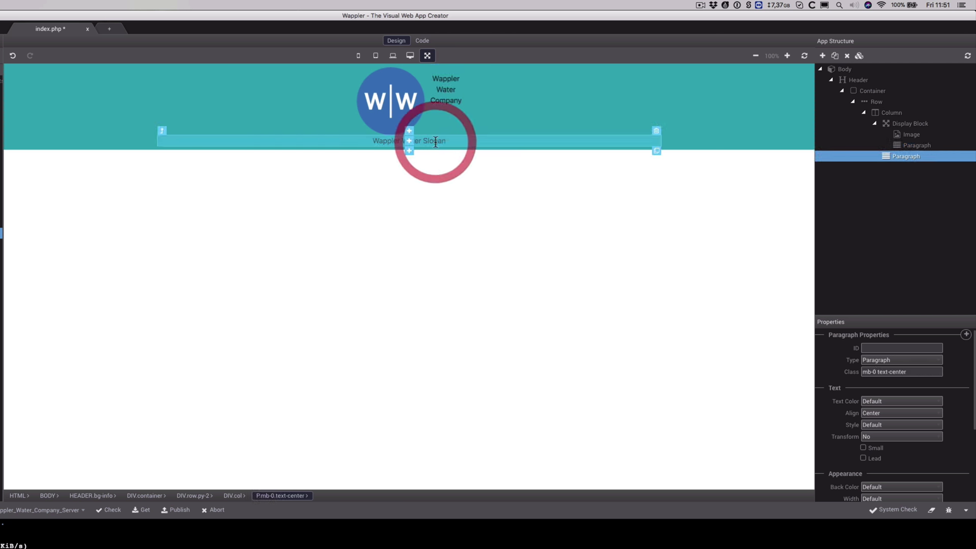
left_click(463, 189)
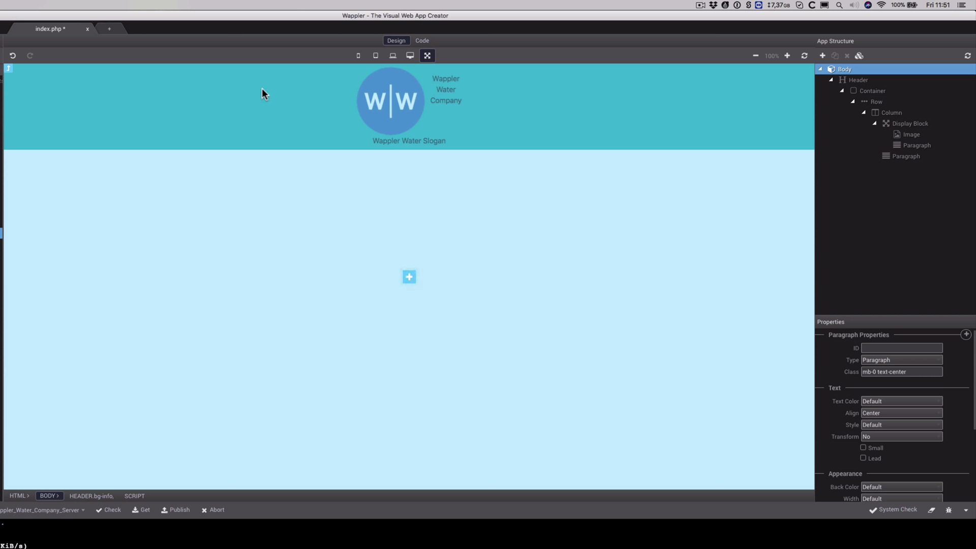
left_click(422, 41)
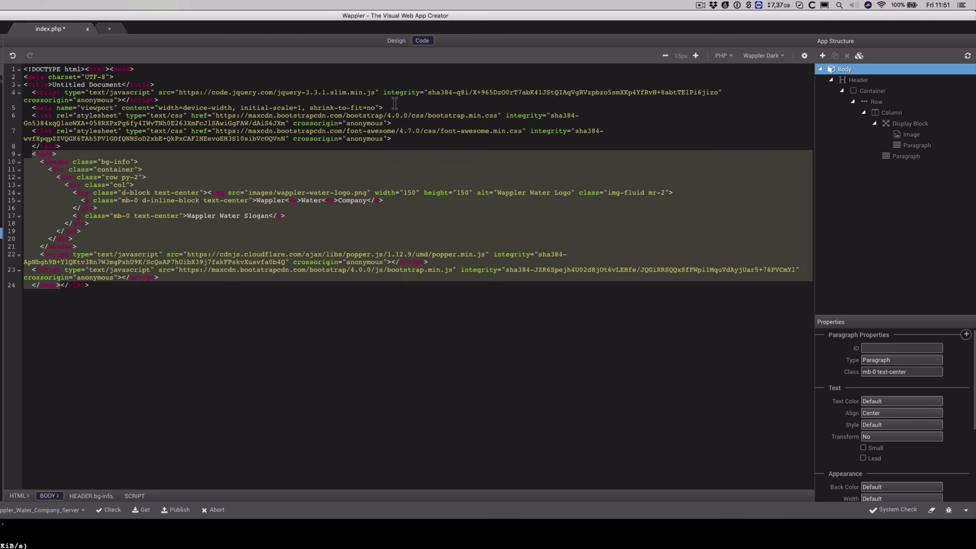
left_click(395, 104)
left_click(401, 39)
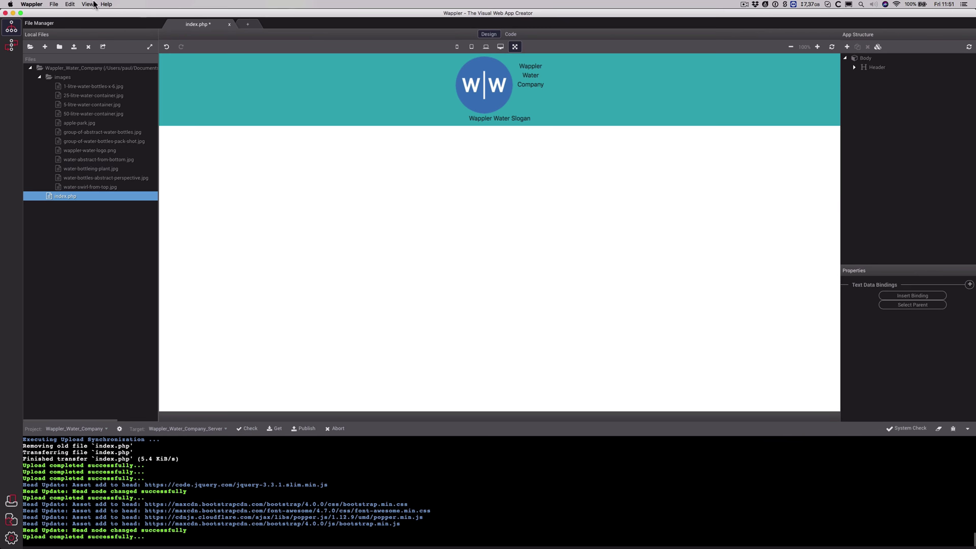
- Save the index.php page
left_click(55, 5)
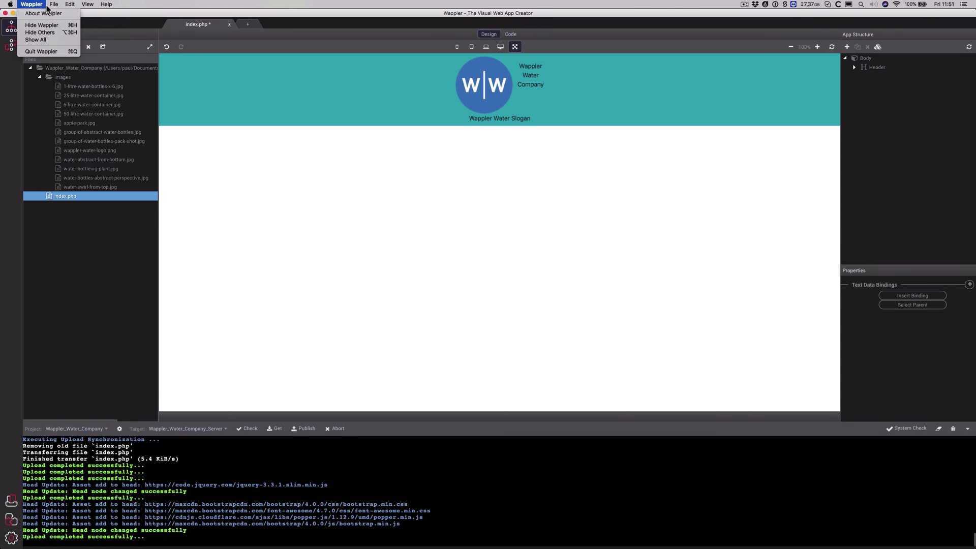
left_click(66, 33)
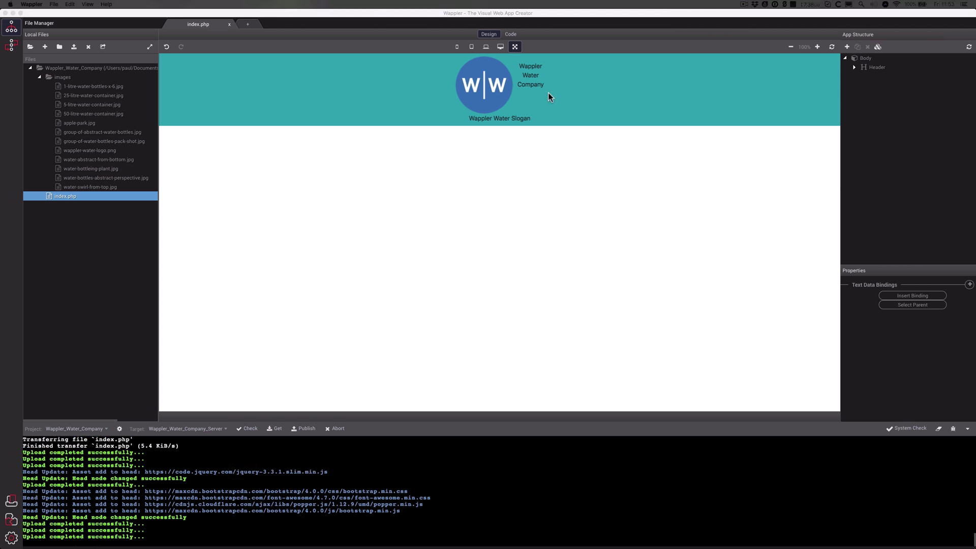
left_click(561, 155)
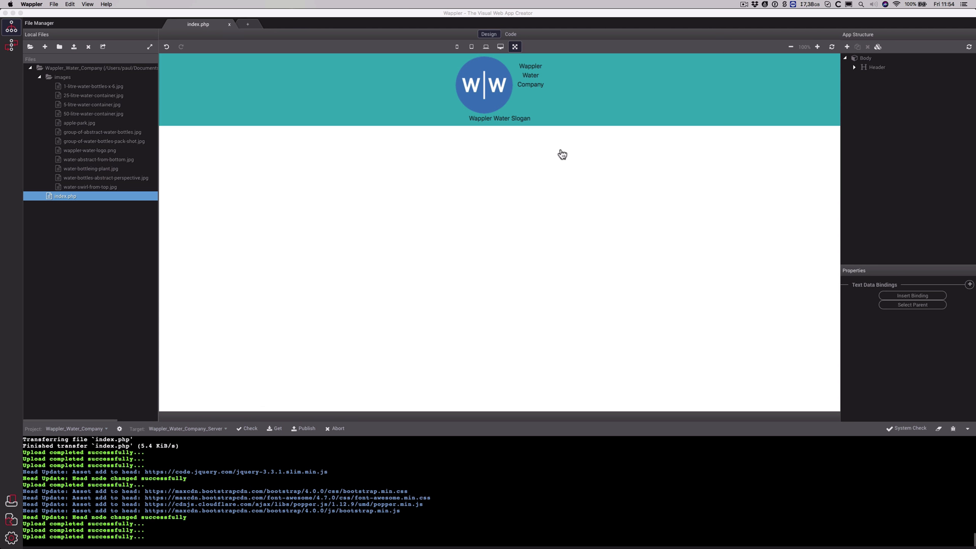
- Switch to Google Fonts in Chrome and add Roboto Condensed in Light 300 and Bold 700 to the font selection
key("super+Tab")
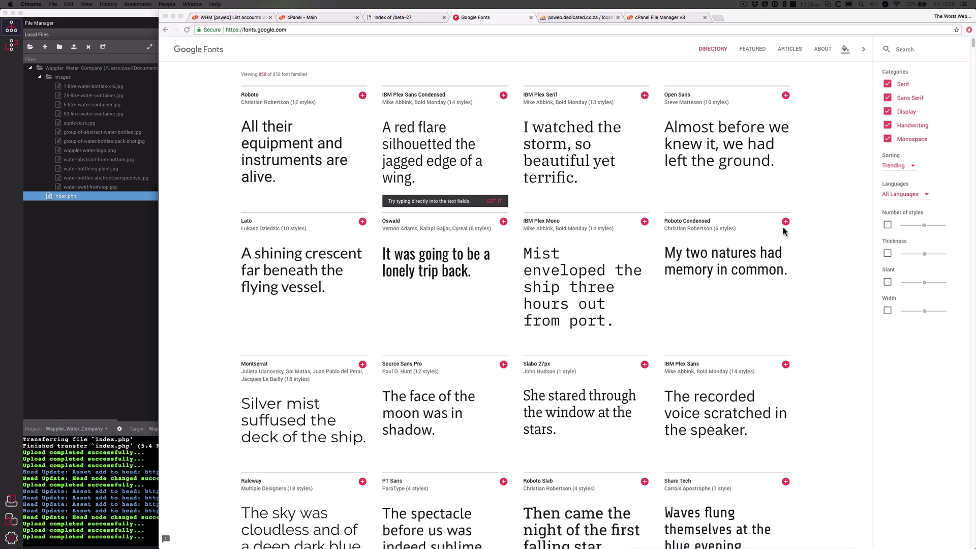
left_click(734, 224)
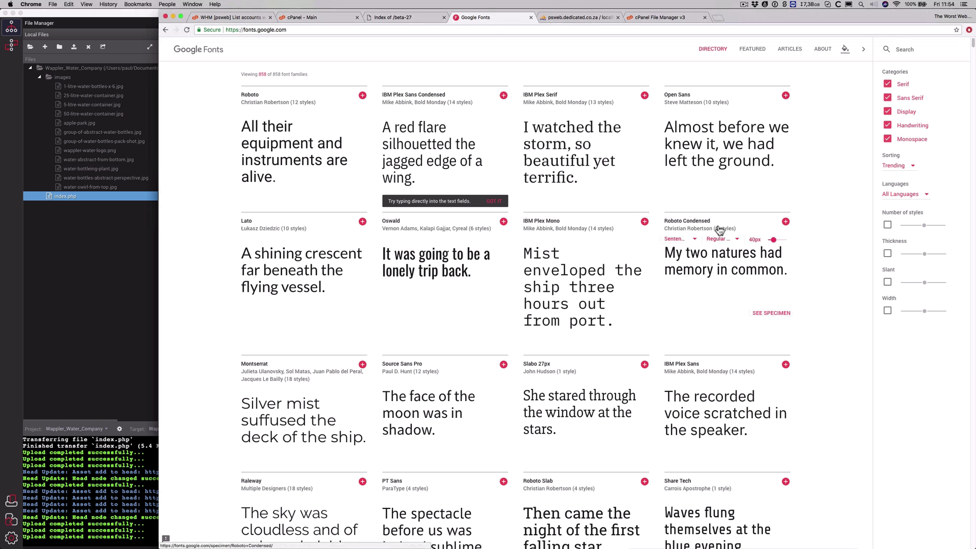
left_click(736, 239)
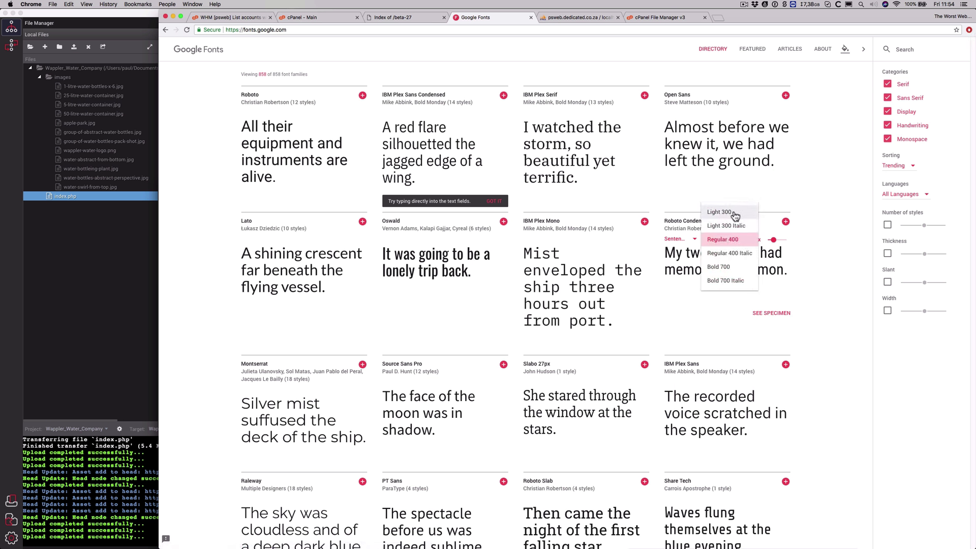
left_click(734, 213)
left_click(786, 222)
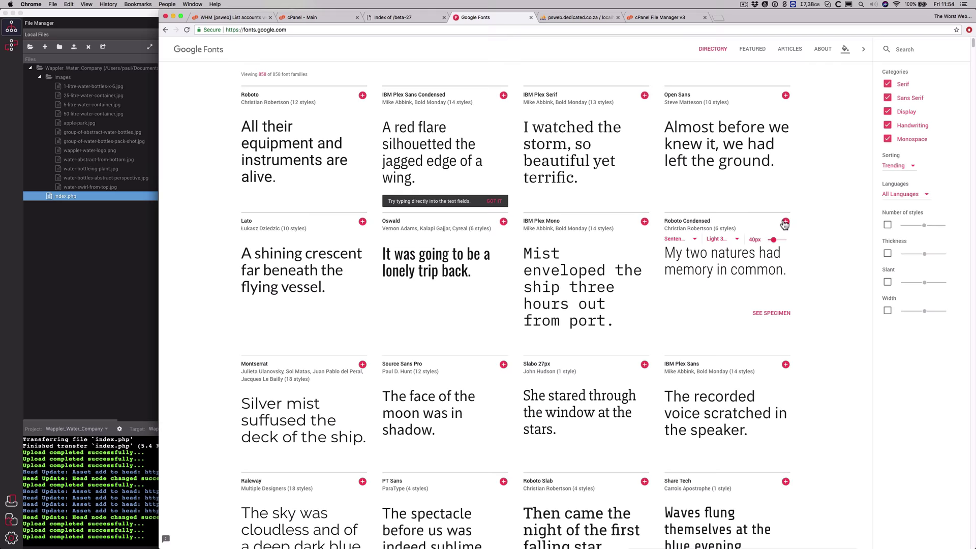
left_click(735, 240)
left_click(734, 294)
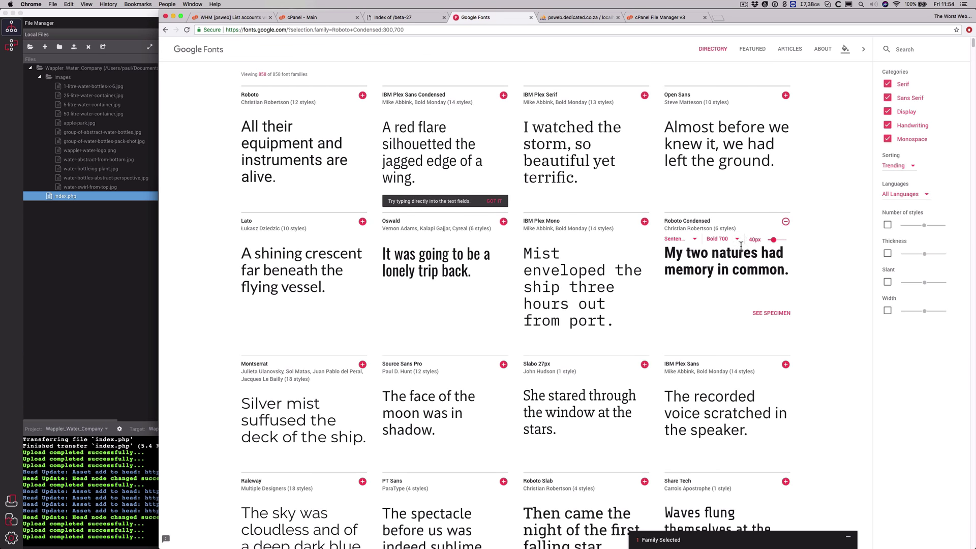
- Search the font directory for "orbi" and add Orbitron in Regular 400 and Black 900 to the selection
left_click(904, 50)
type("orbi")
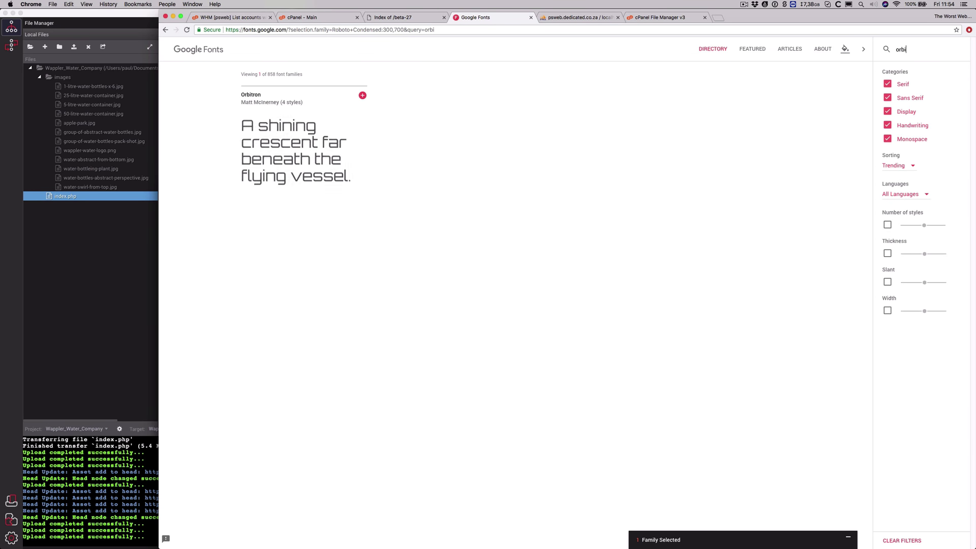
mouse_move(297, 96)
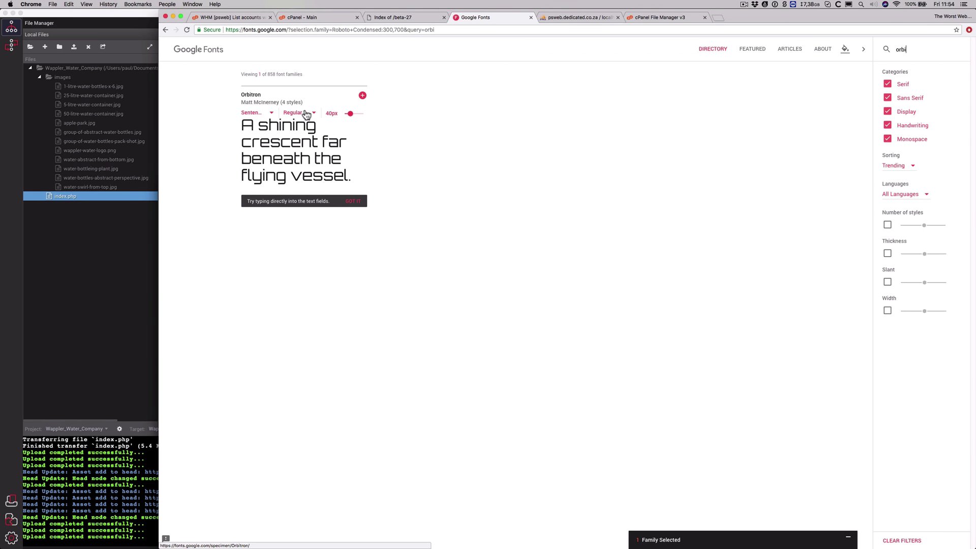
left_click(312, 116)
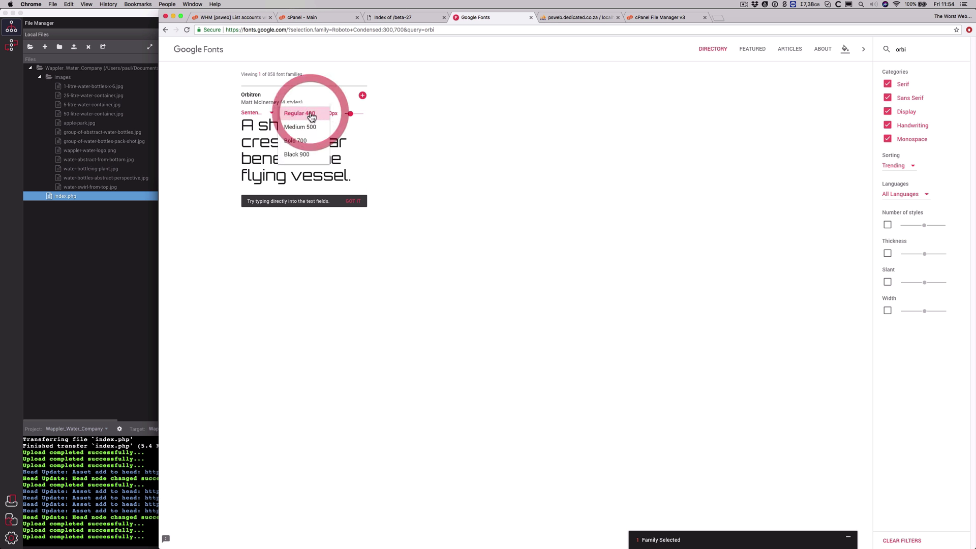
left_click(307, 113)
left_click(362, 96)
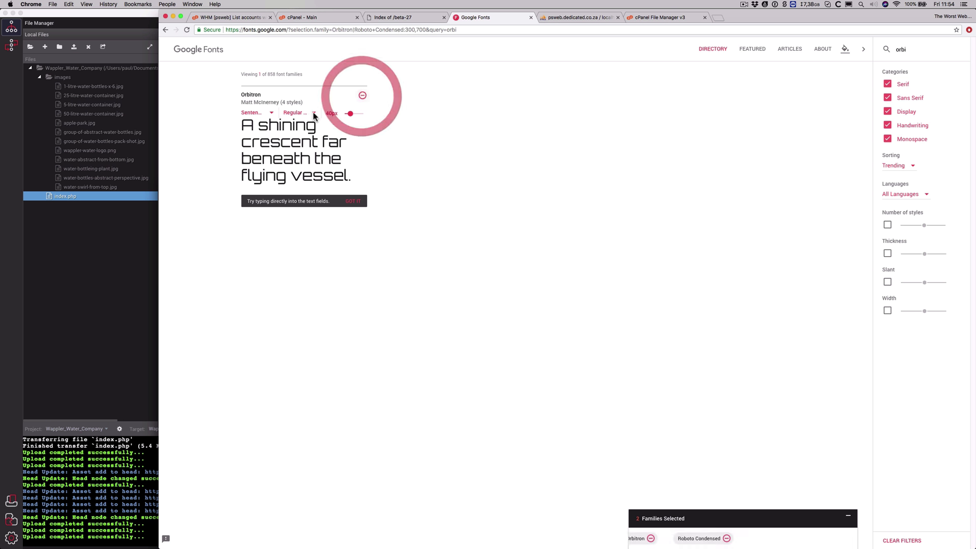
left_click(314, 112)
left_click(310, 155)
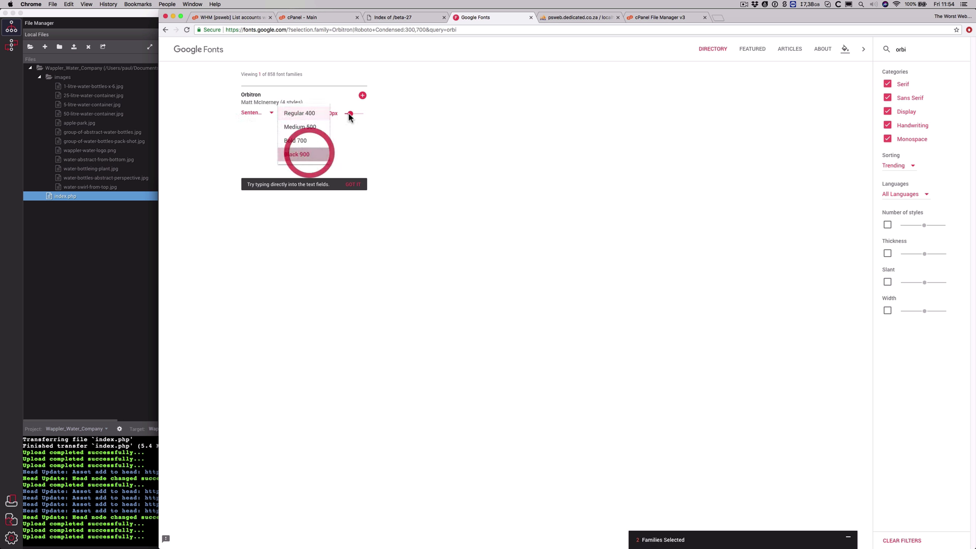
left_click(926, 49)
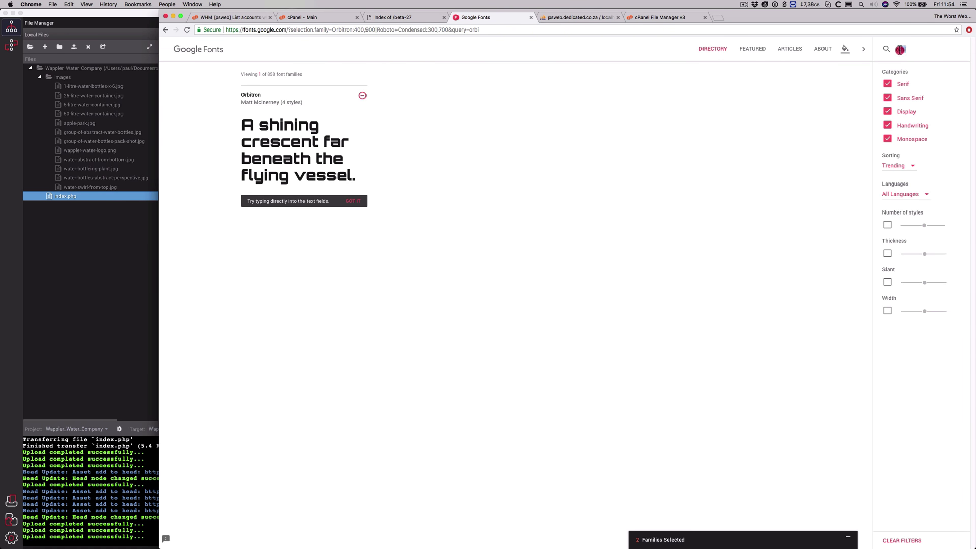
- Search the font directory for "lobs" and add Lobster to the font selection
double_click(897, 50)
type("lobs")
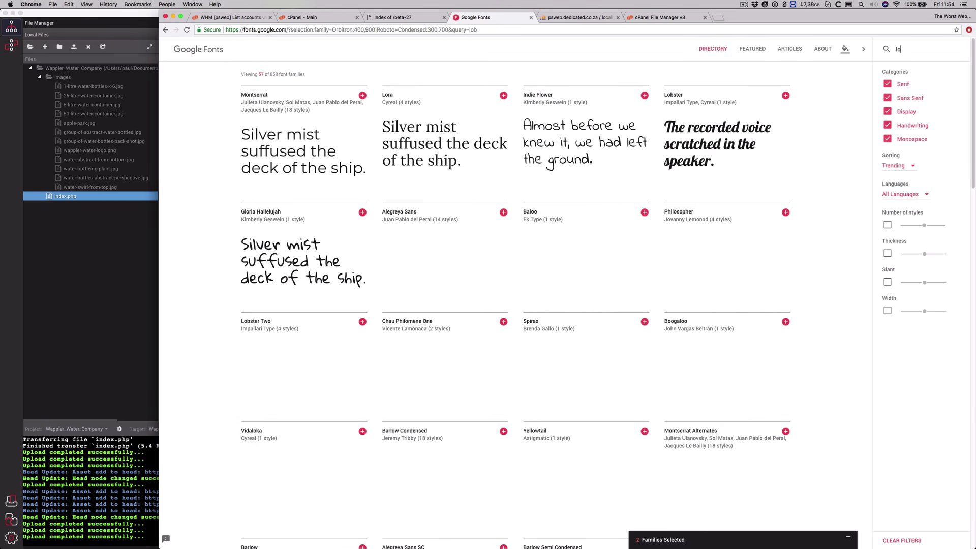
mouse_move(285, 127)
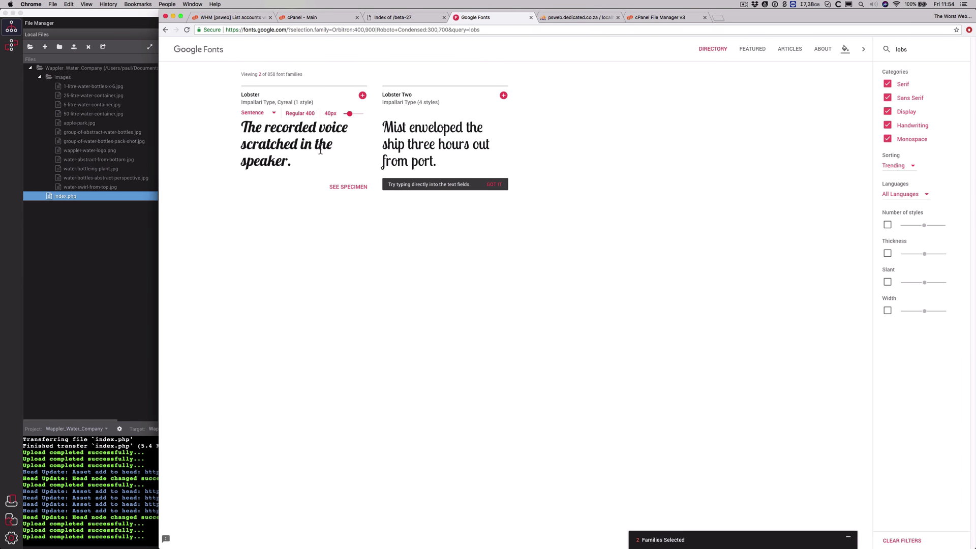
left_click(363, 96)
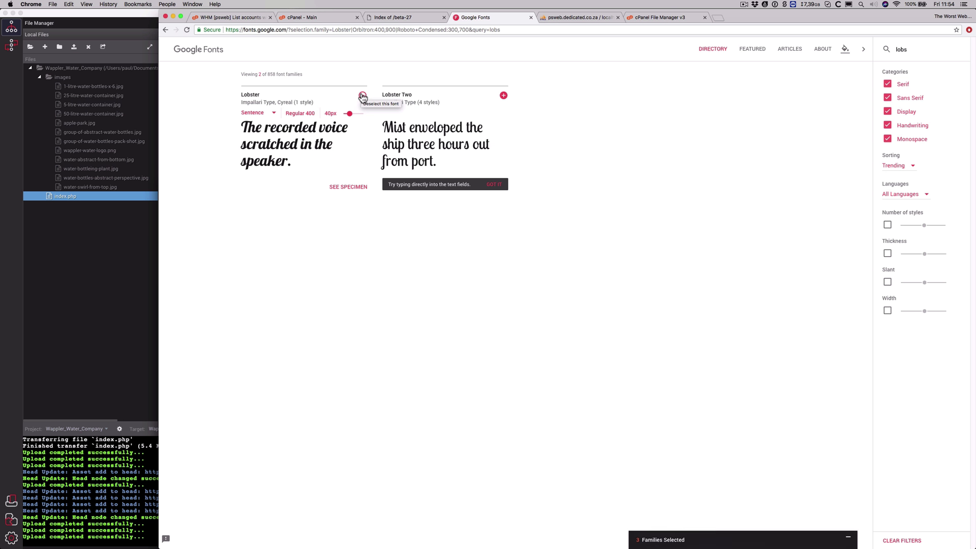
- Copy the standard embed link for the selected Lobster, Orbitron and Roboto Condensed families
left_click(712, 540)
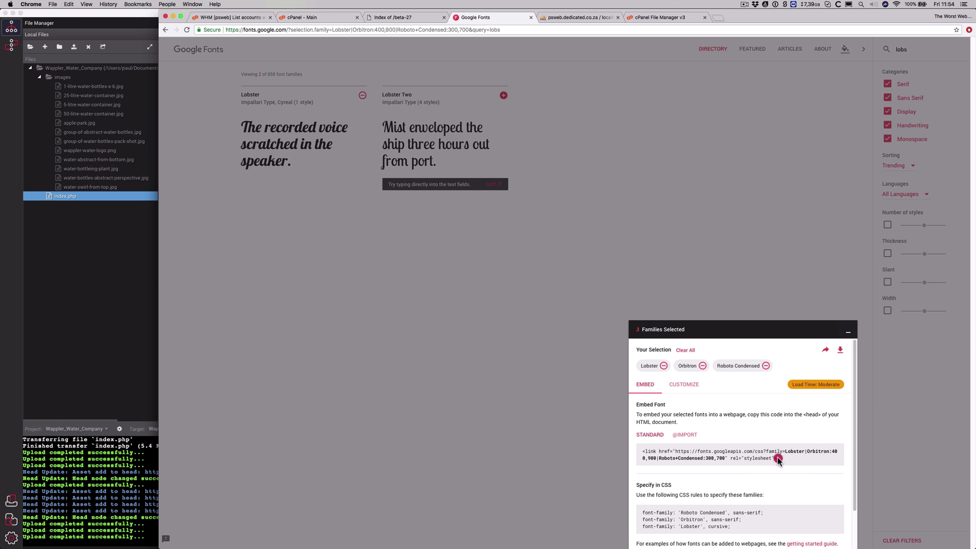
left_click_drag(777, 457, 644, 452)
key("ctrl+c")
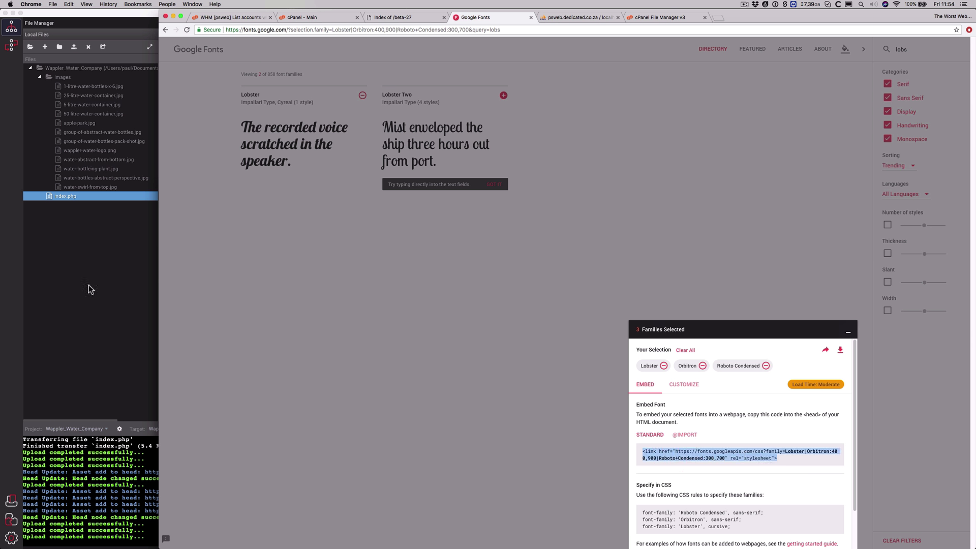
- Switch to Wappler and paste the Google Fonts link on a new line below the Font Awesome stylesheet link in index.php's source code
key("super+Tab")
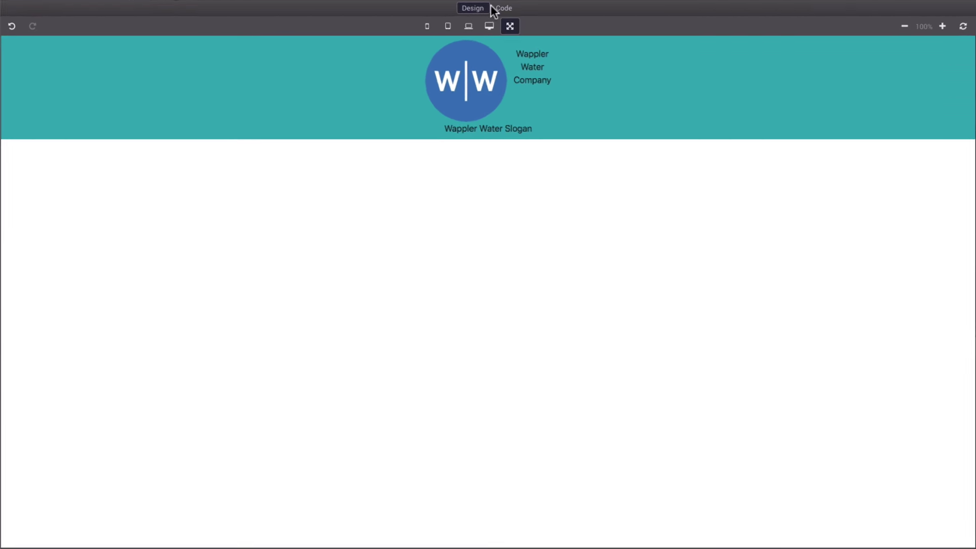
left_click(501, 9)
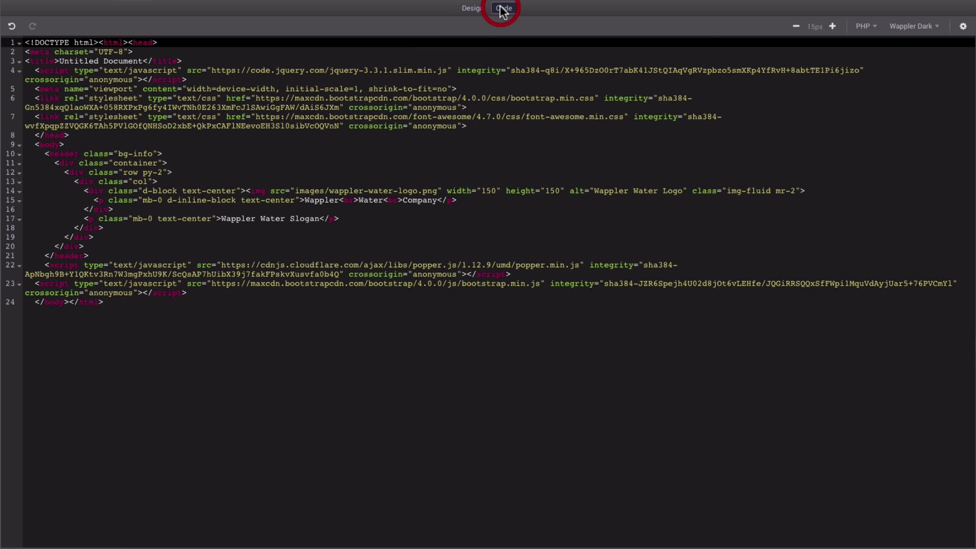
double_click(128, 117)
left_click(510, 125)
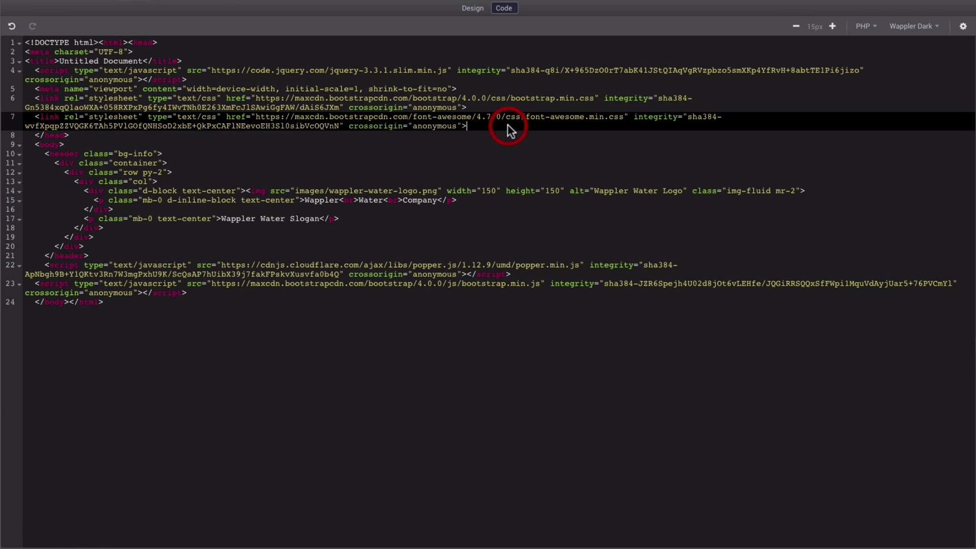
key("Return")
key("ctrl+v")
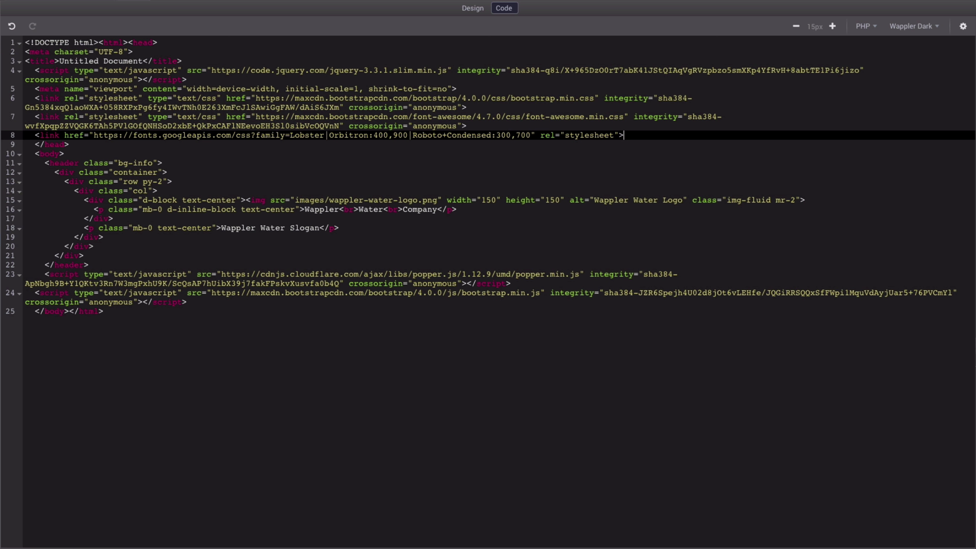
- Add a second stylesheet link below the Google Fonts one in index.php's head, with its href set to my-wappler-styles.css
key("Return")
key("ctrl+v")
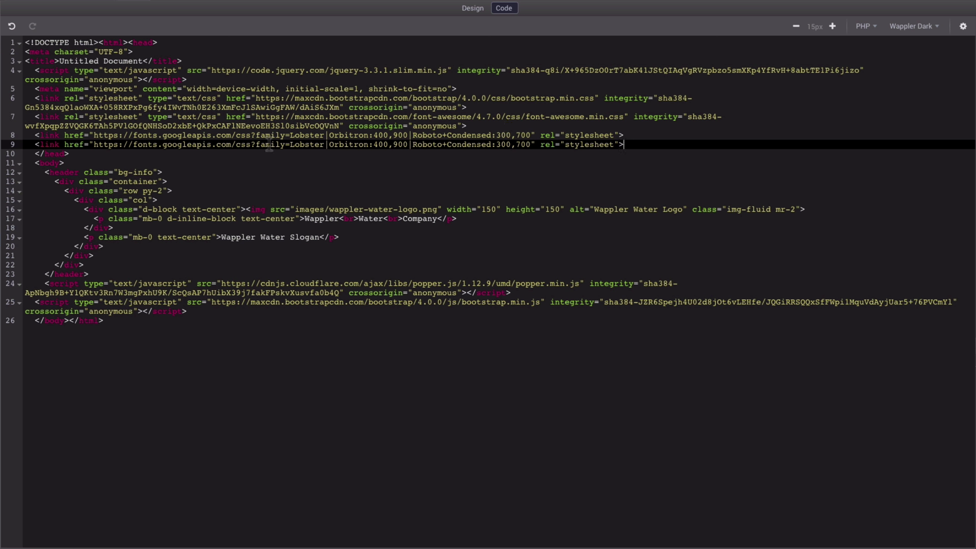
left_click_drag(95, 145, 529, 144)
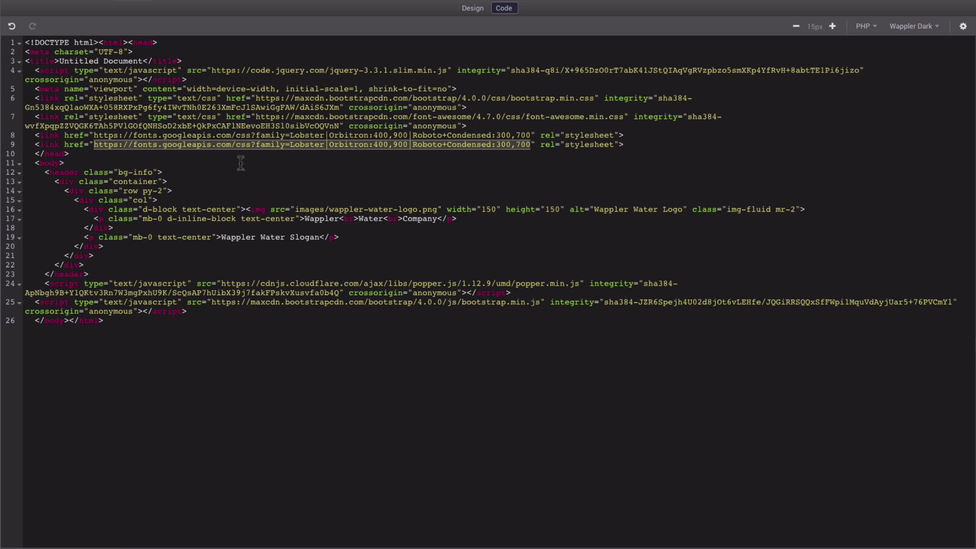
type("my")
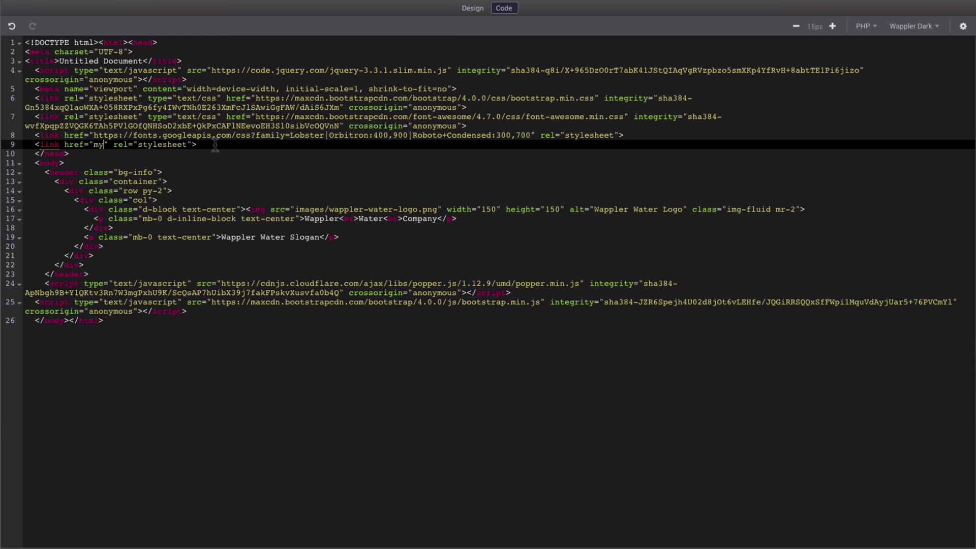
type("-wappler-sty")
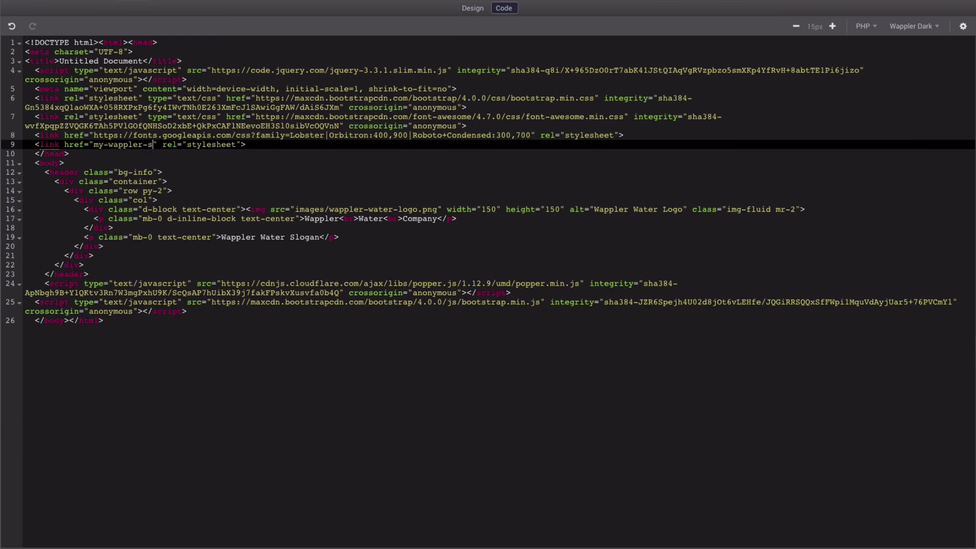
type("les")
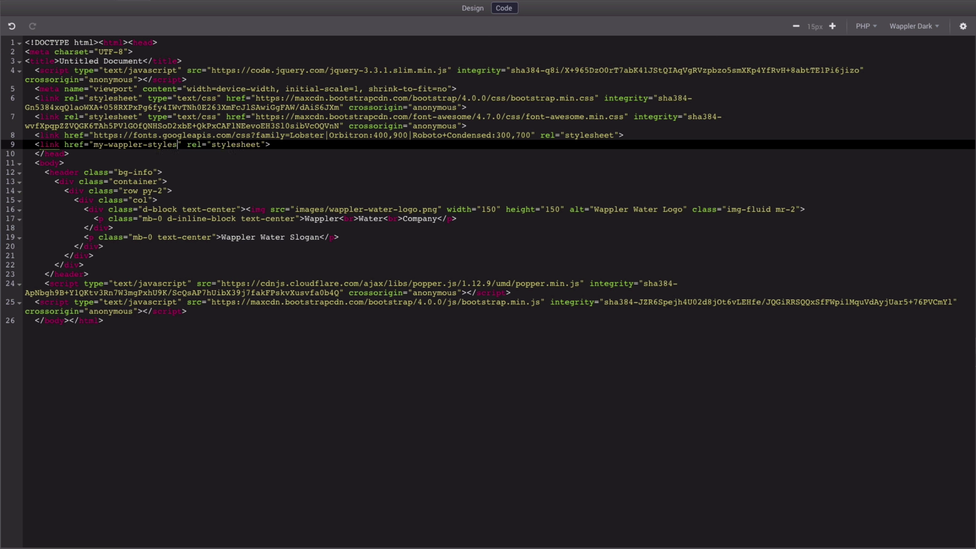
type(".css")
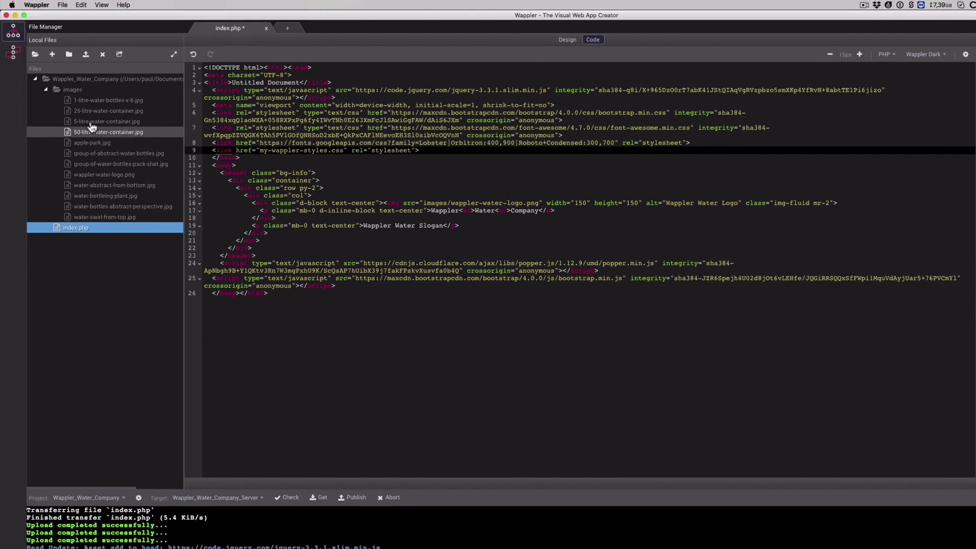
- Create a new CSS file named my-wappler-styles.css in the Wappler_Water_Company project root
right_click(72, 80)
mouse_move(127, 100)
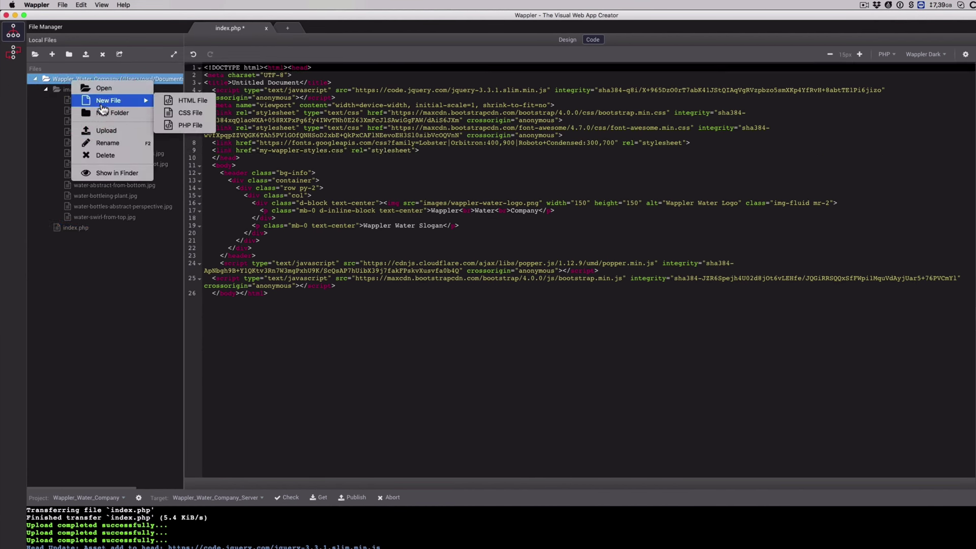
left_click(205, 114)
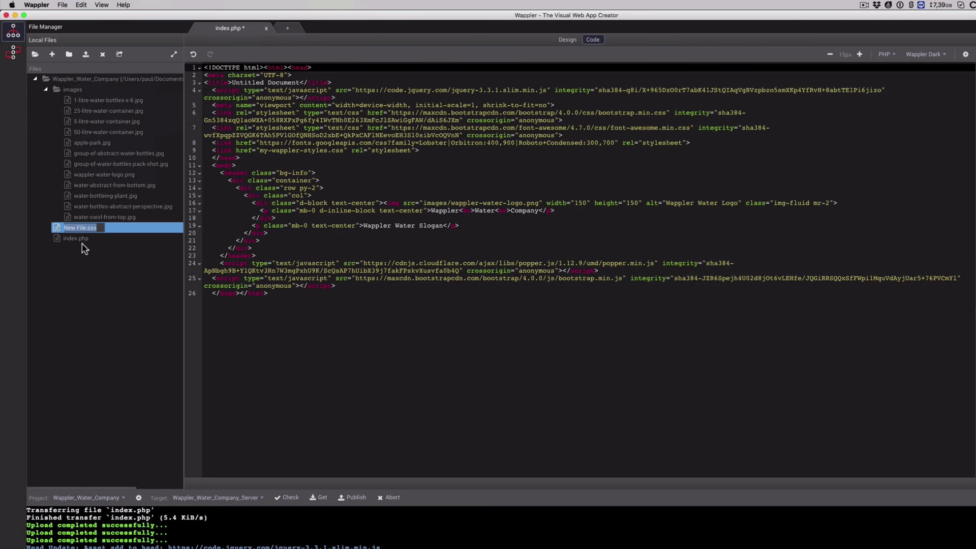
left_click_drag(86, 227, 64, 228)
type("my-wappler-styles")
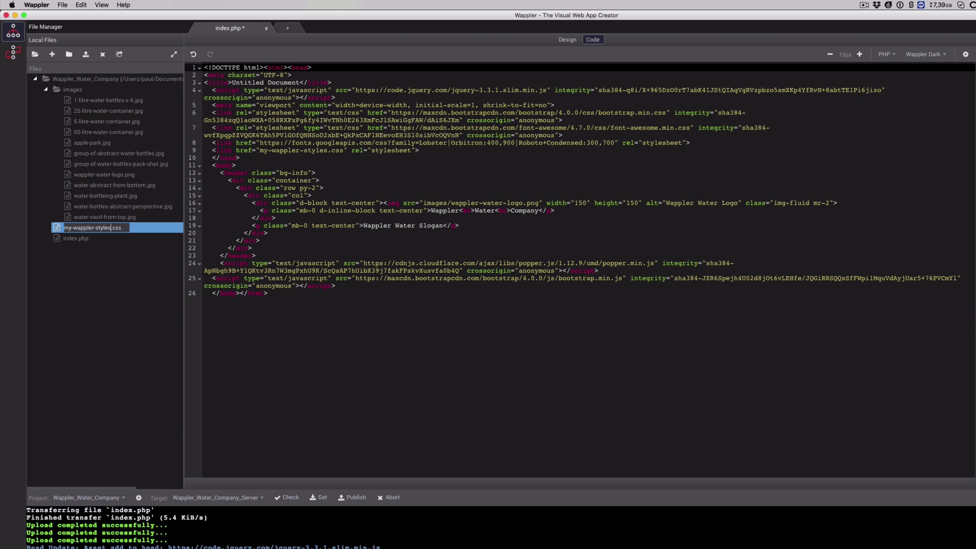
key("Return")
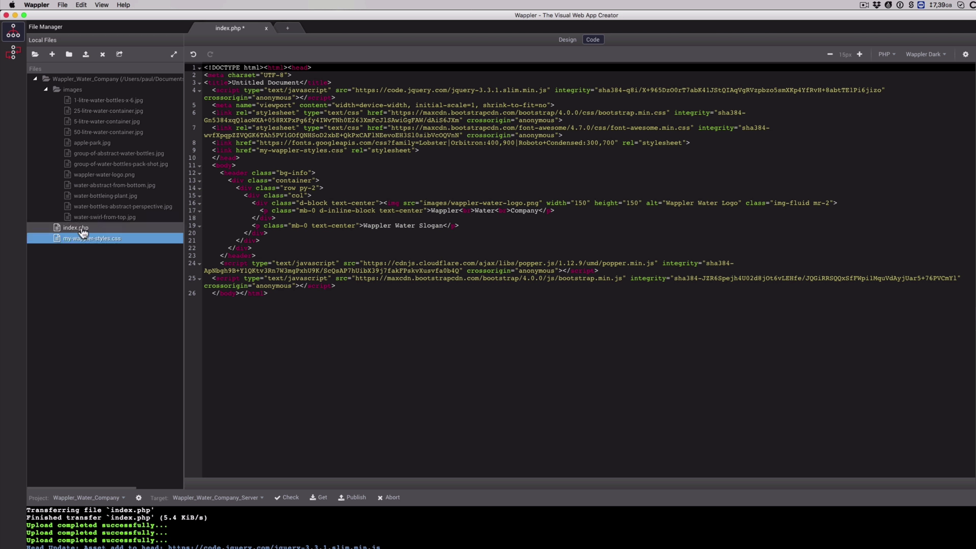
- Open my-wappler-styles.css and add an empty multi-line comment block starting on line 3
double_click(88, 239)
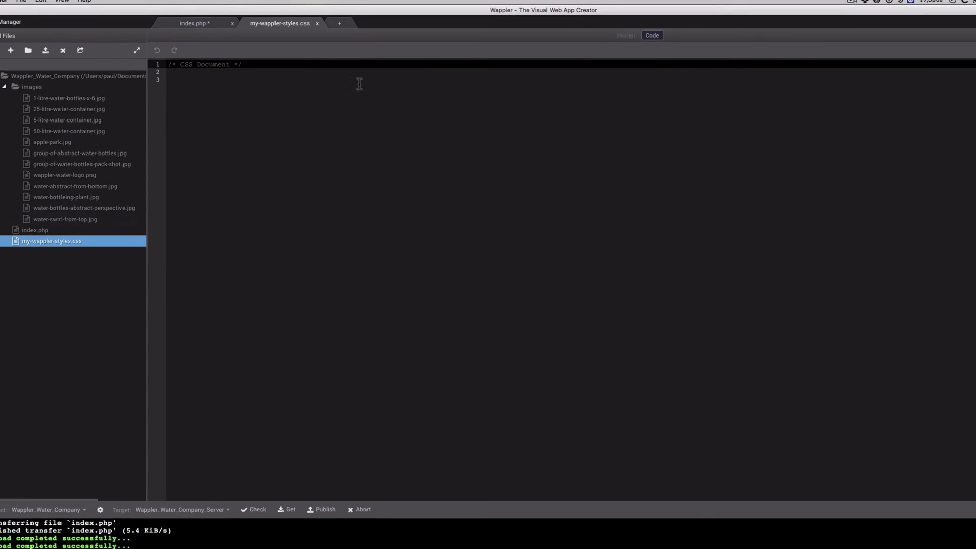
left_click(90, 67)
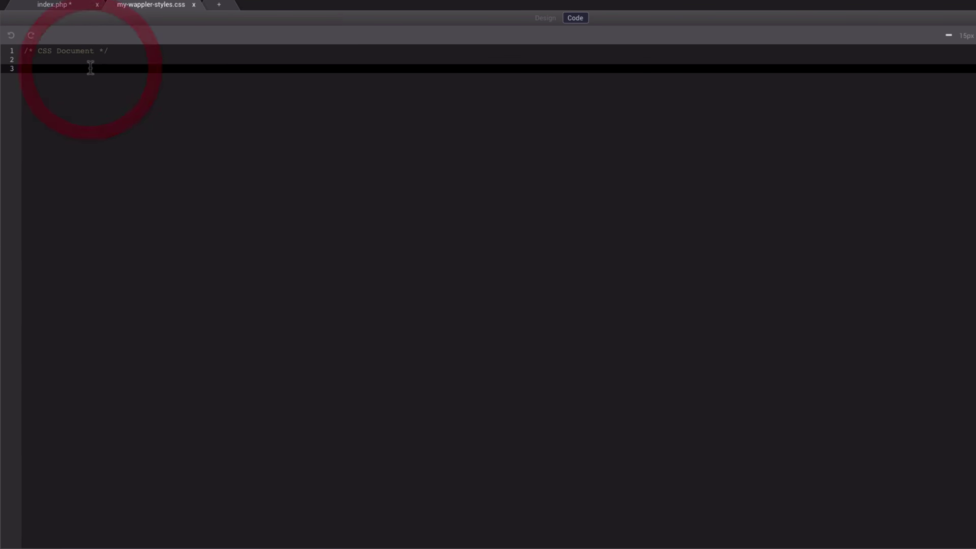
type("/*")
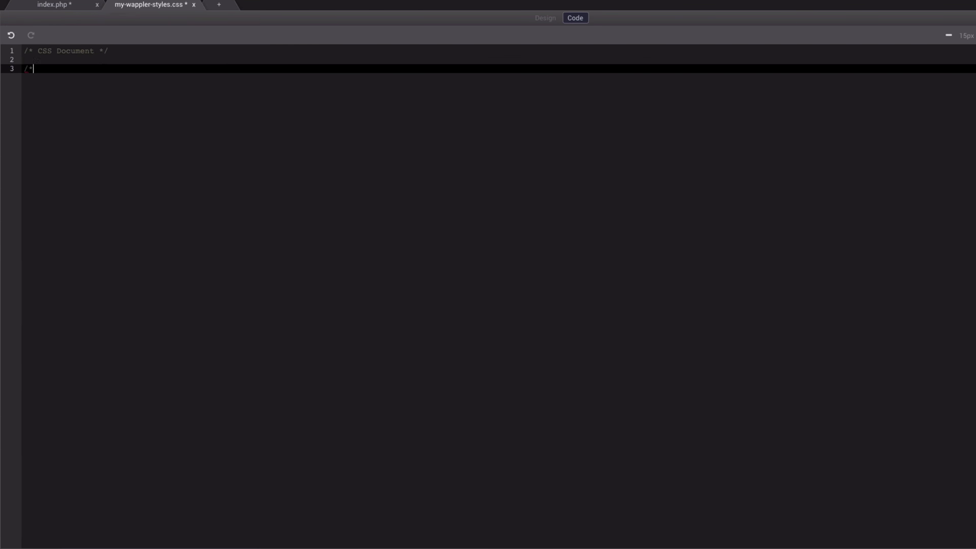
key("Return")
key("Return")
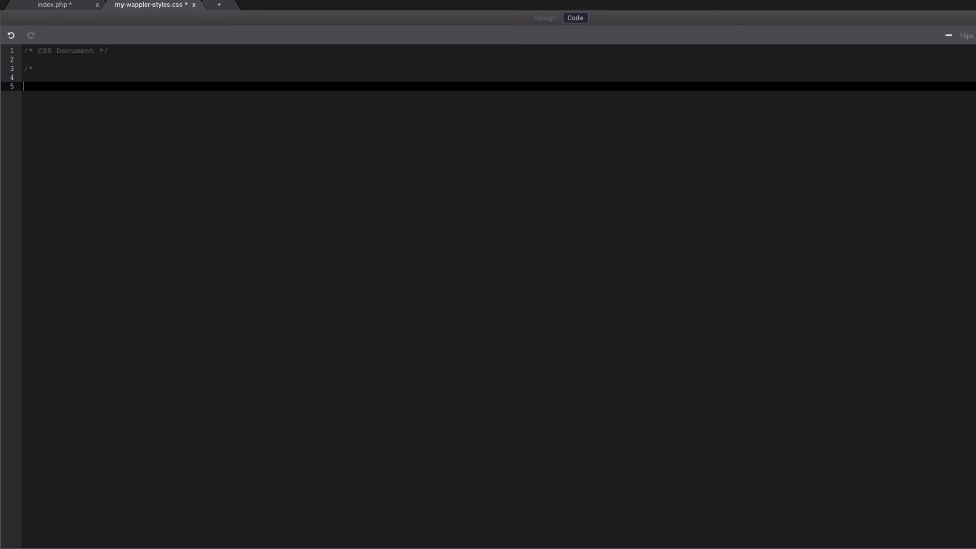
type("*/")
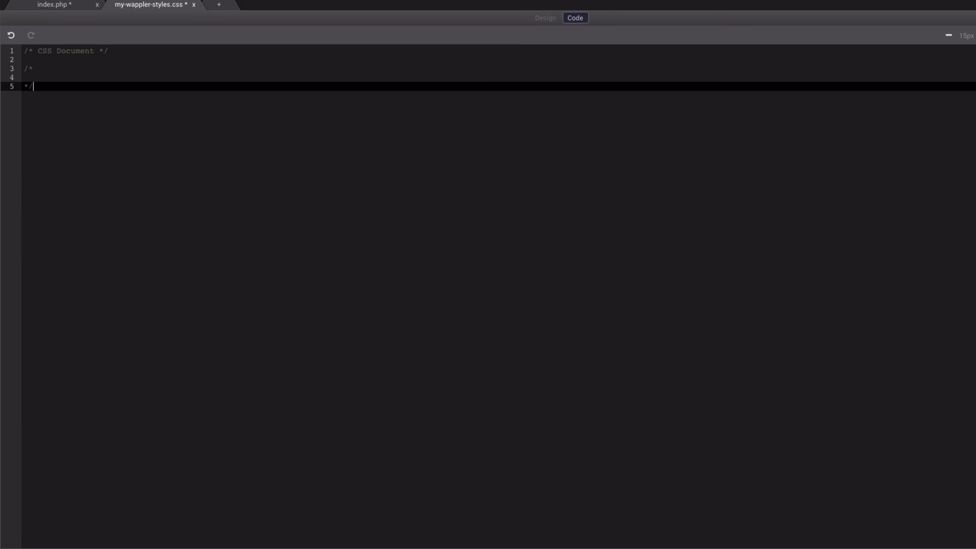
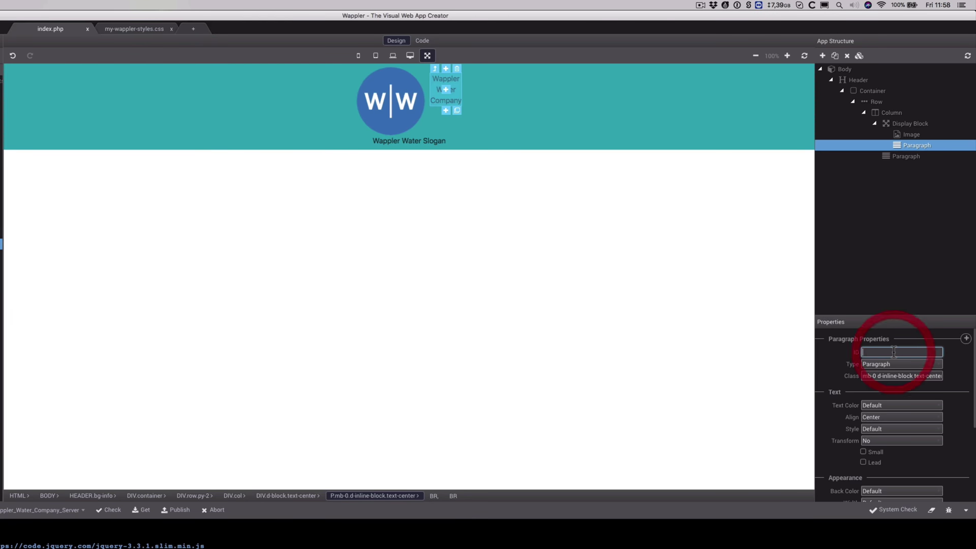
- Set the ID of the company name paragraph in index.php to my-heading, keeping its type as Paragraph
type("my-")
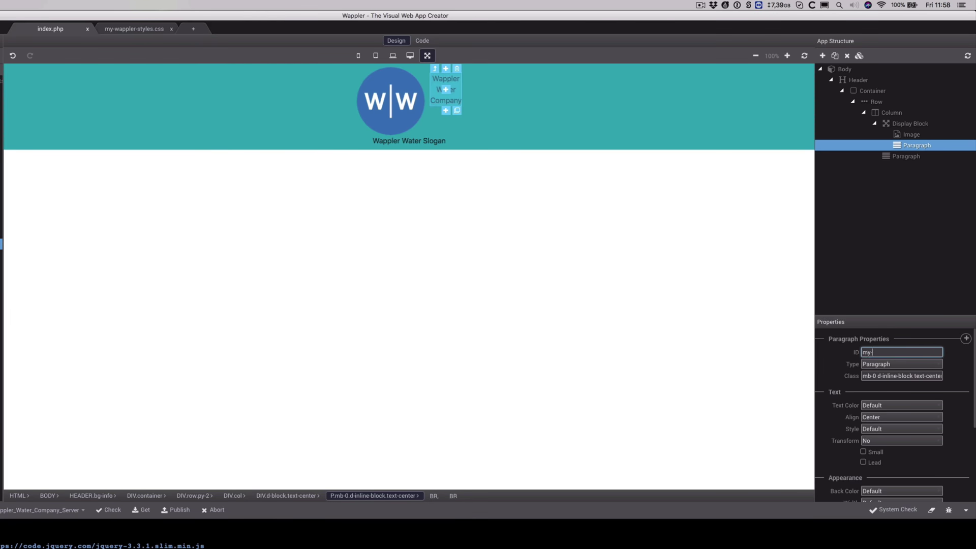
type("heading")
left_click(878, 365)
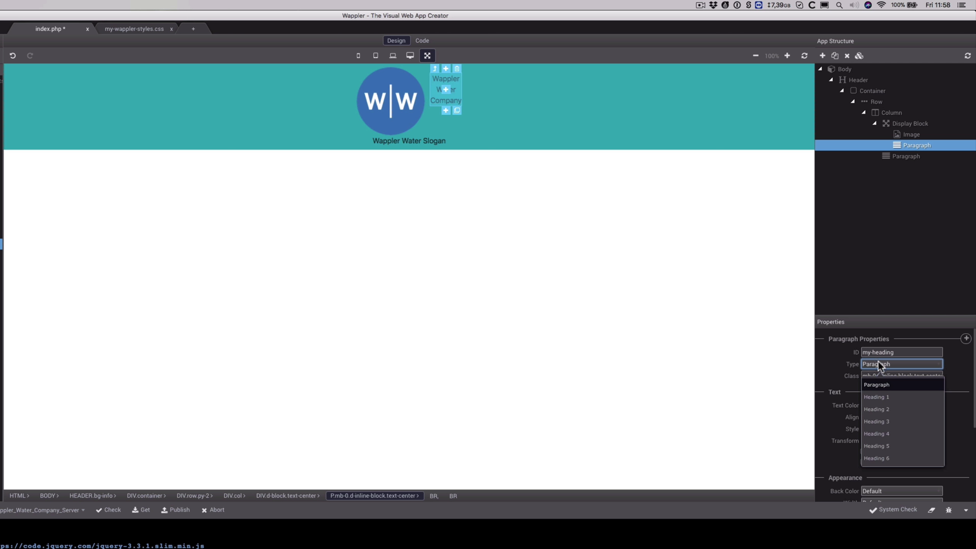
left_click(837, 365)
left_click(879, 382)
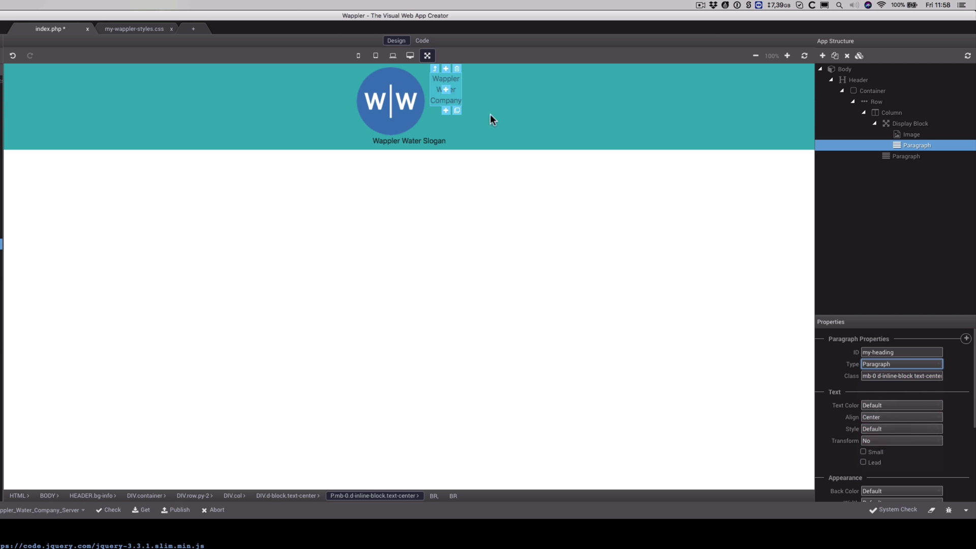
- Save index.php and publish the project to the Wappler_Water_Company_Server target
key("super+s")
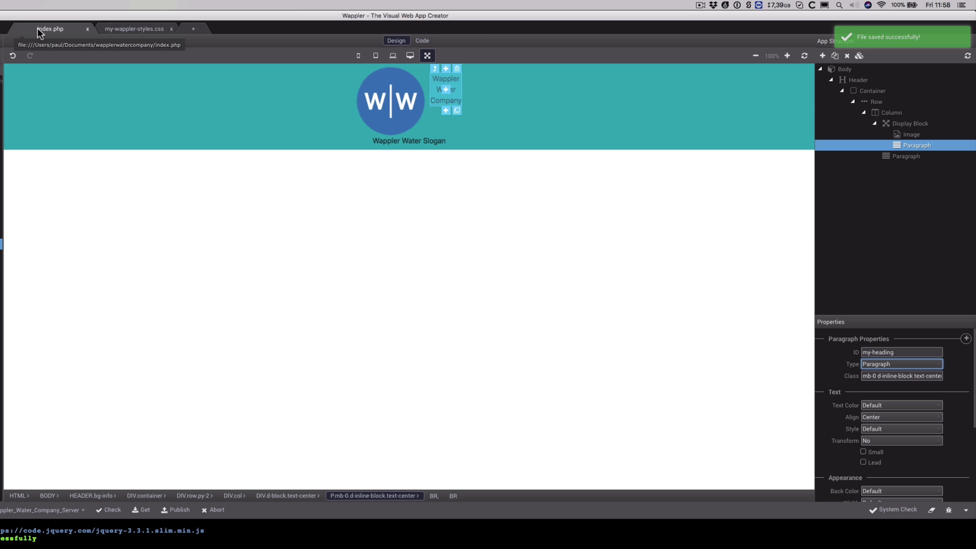
left_click(175, 510)
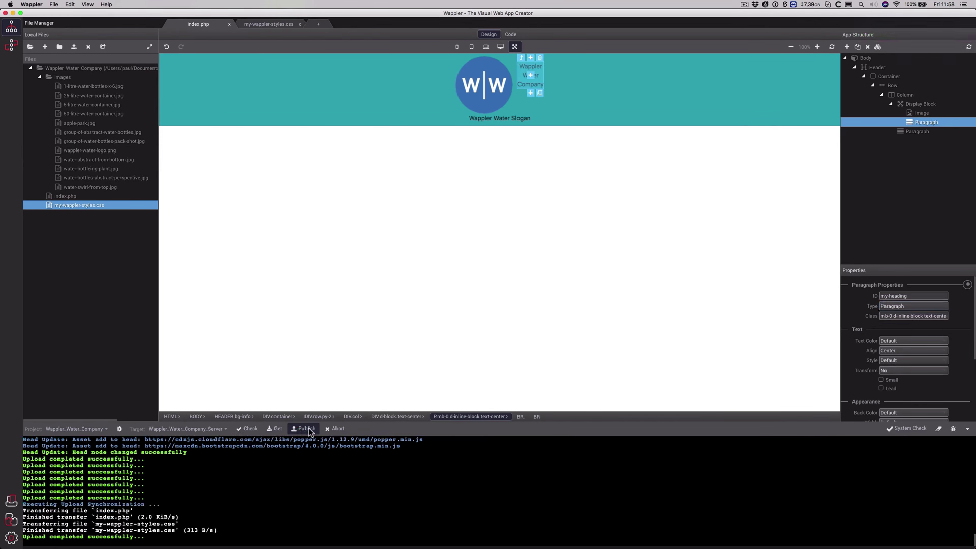
- Check index.php's source code and return to the design view
left_click(510, 36)
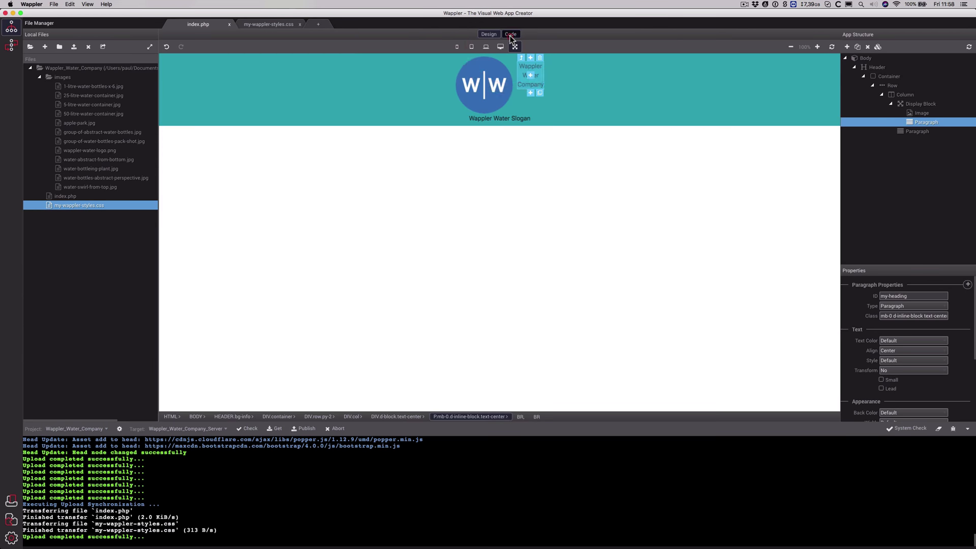
left_click(486, 65)
left_click(487, 34)
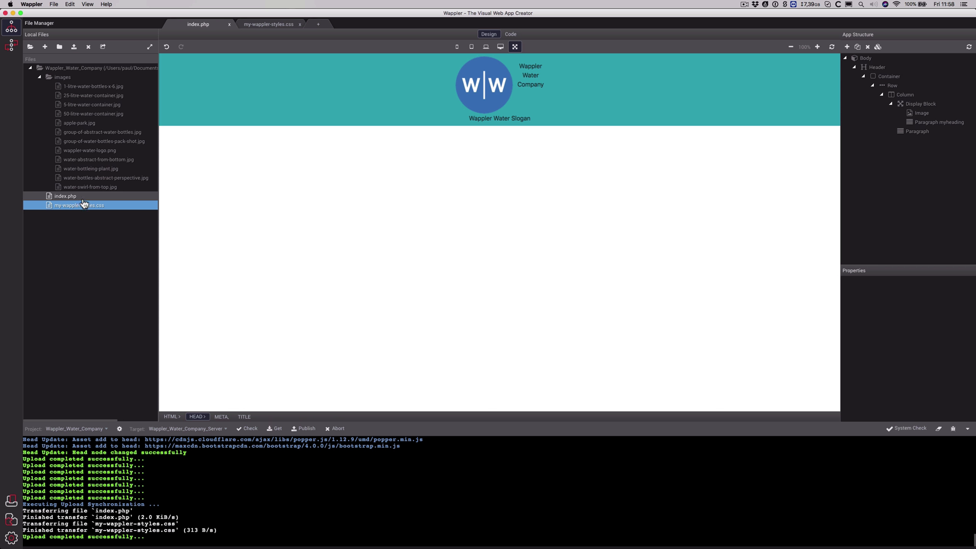
- Close and reopen index.php, and examine the company name paragraph's ID in the source code
left_click(229, 25)
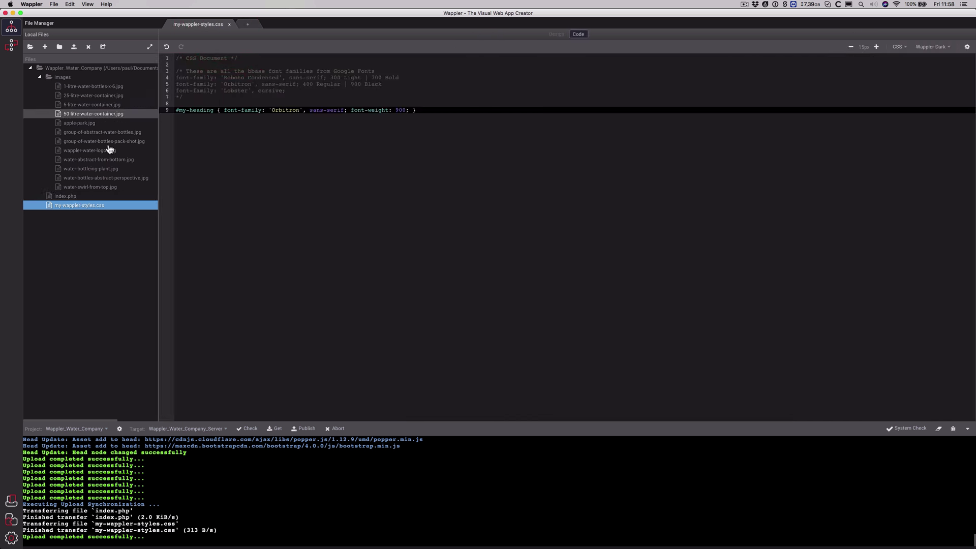
left_click(69, 197)
double_click(68, 197)
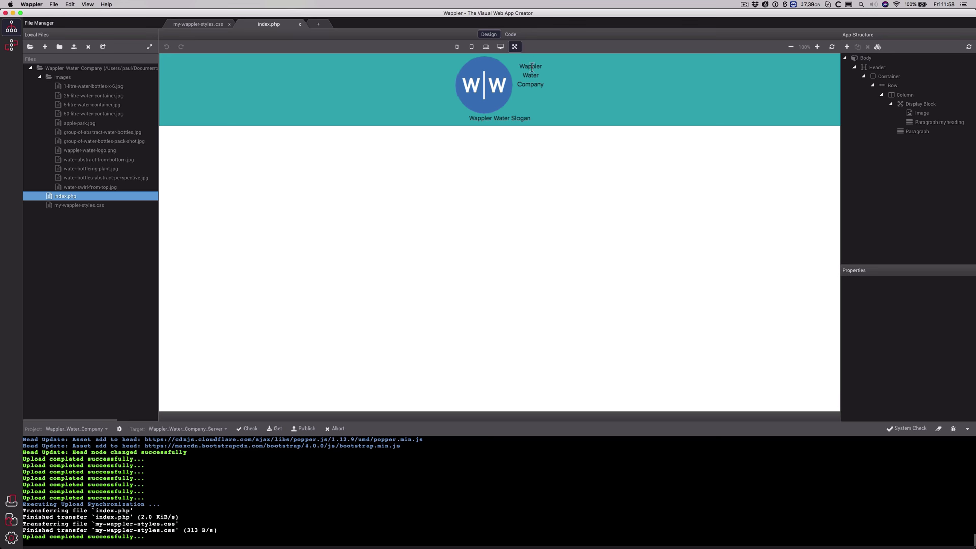
left_click(532, 67)
left_click(512, 34)
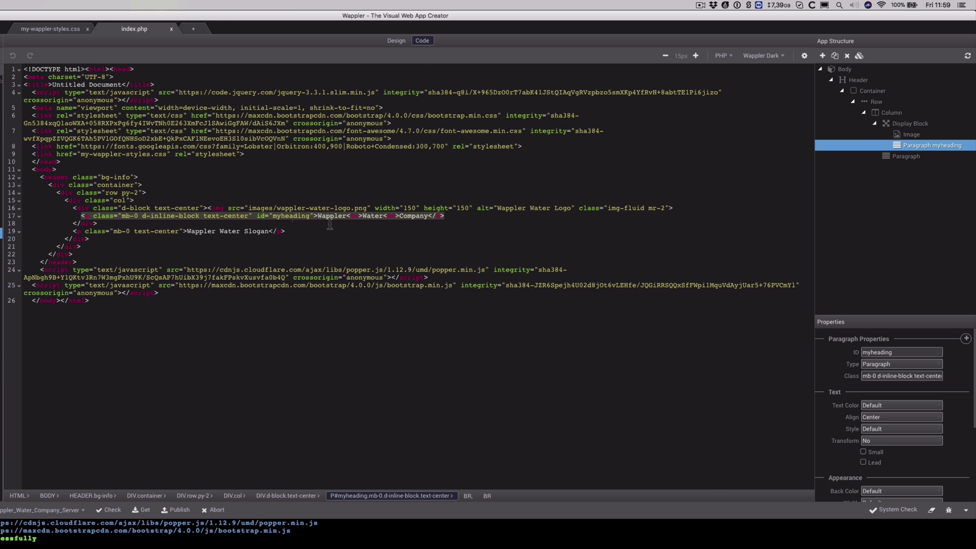
- Try to change the company name paragraph's ID to my-heading in its properties, keeping its type as Paragraph
left_click(871, 352)
type("-")
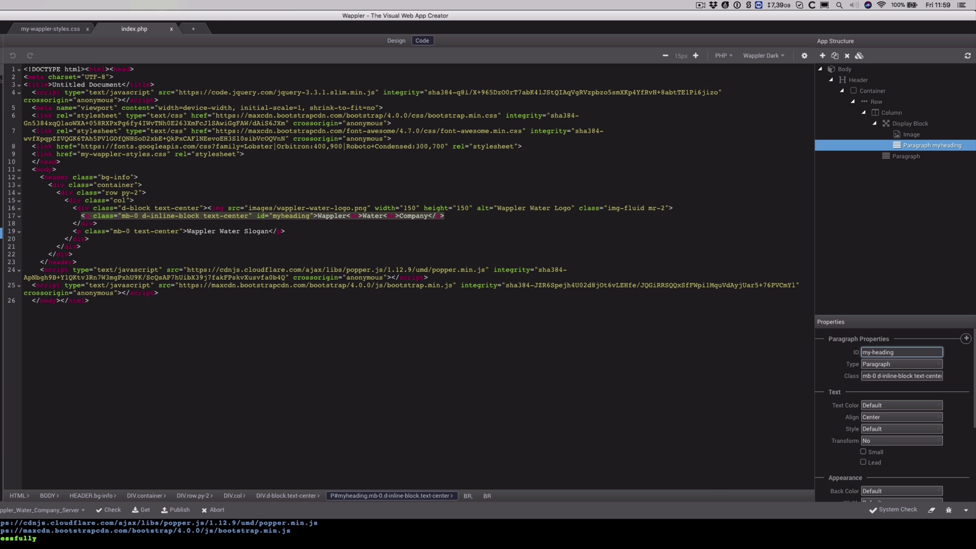
left_click(879, 364)
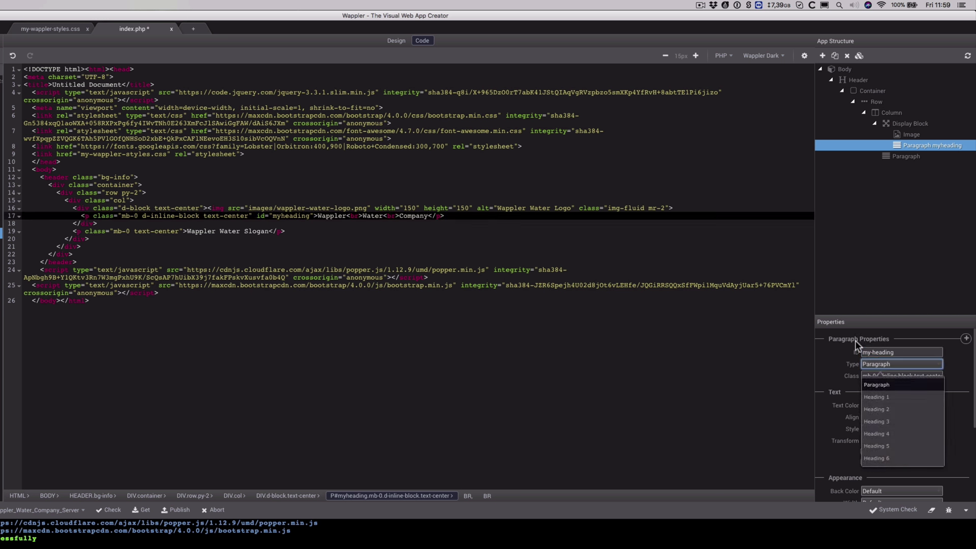
left_click(627, 358)
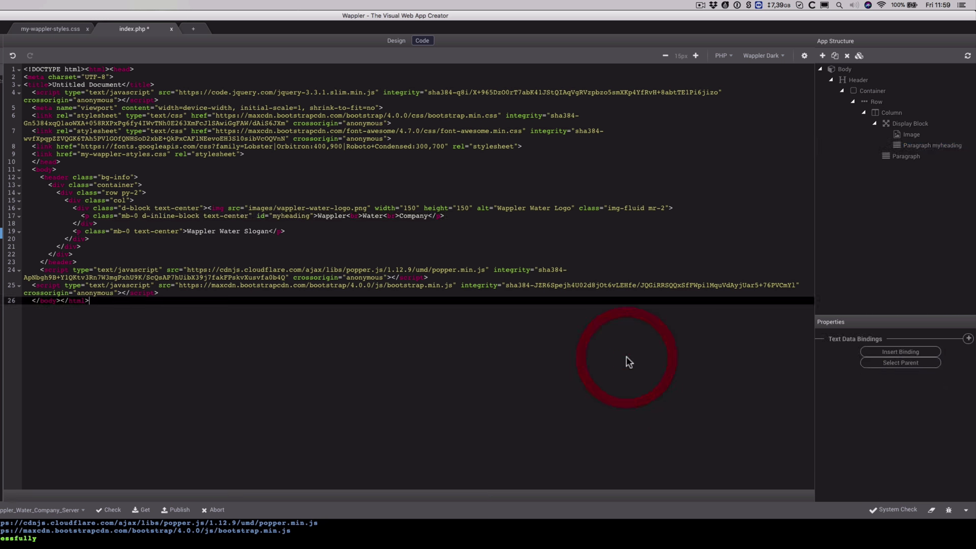
left_click(290, 216)
left_click(908, 156)
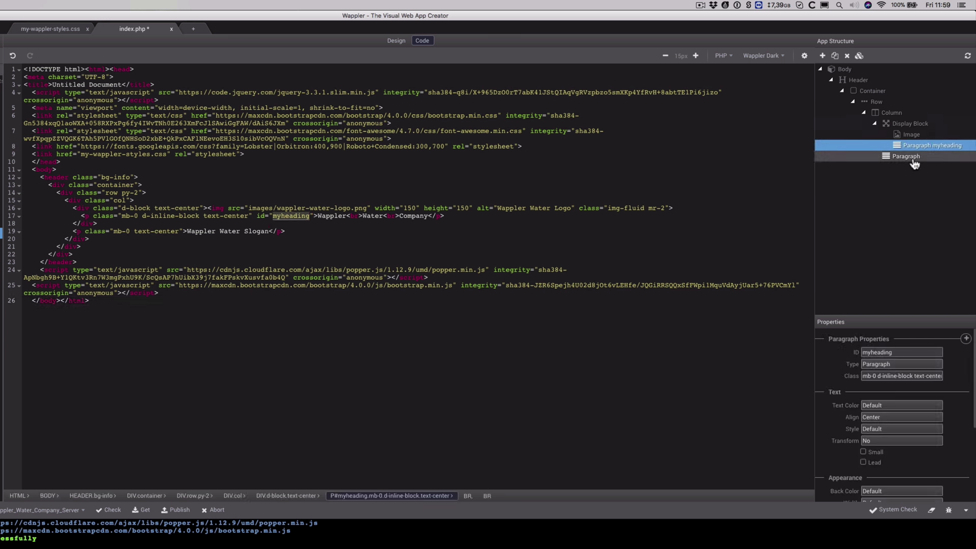
left_click(915, 146)
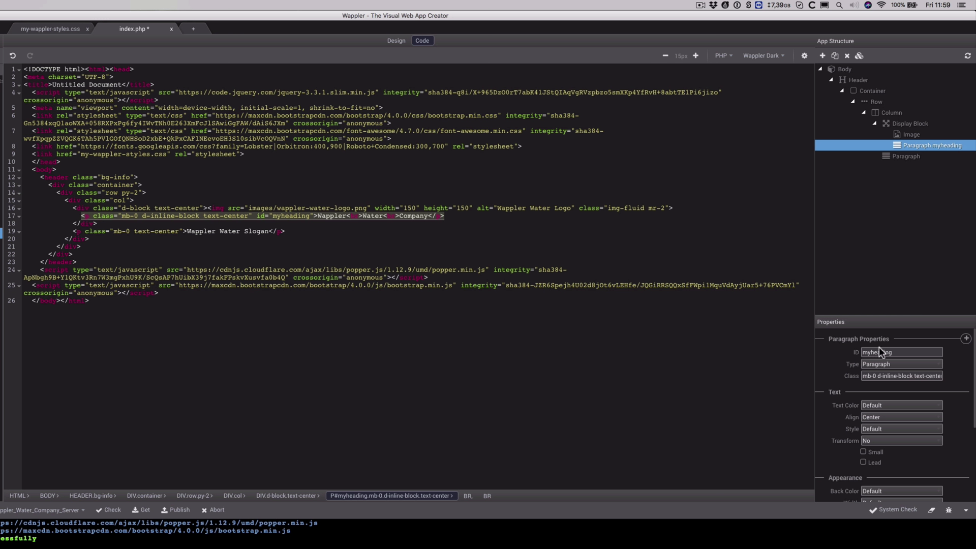
- Change the company name paragraph's ID to my-heading in the source code, save index.php and return to the design view
left_click(281, 216)
type("-")
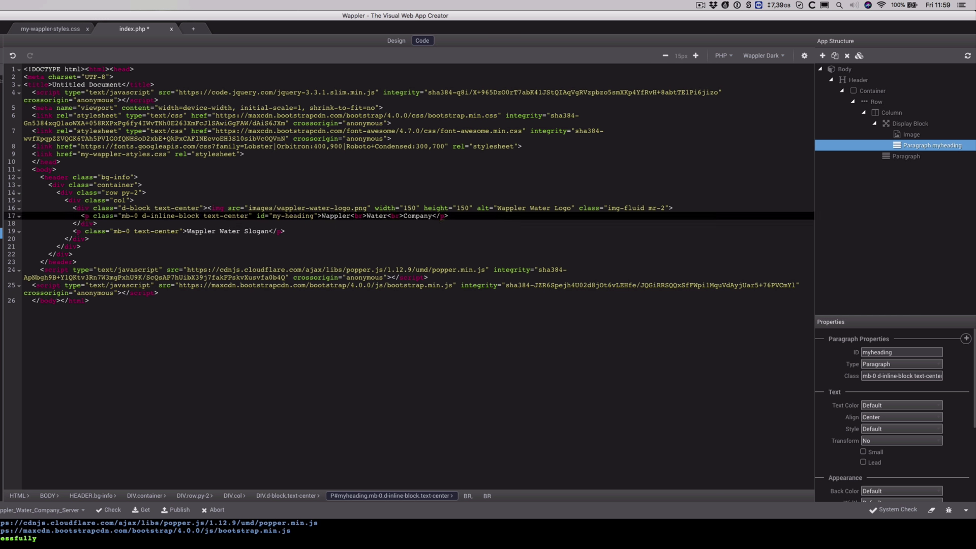
left_click(291, 231)
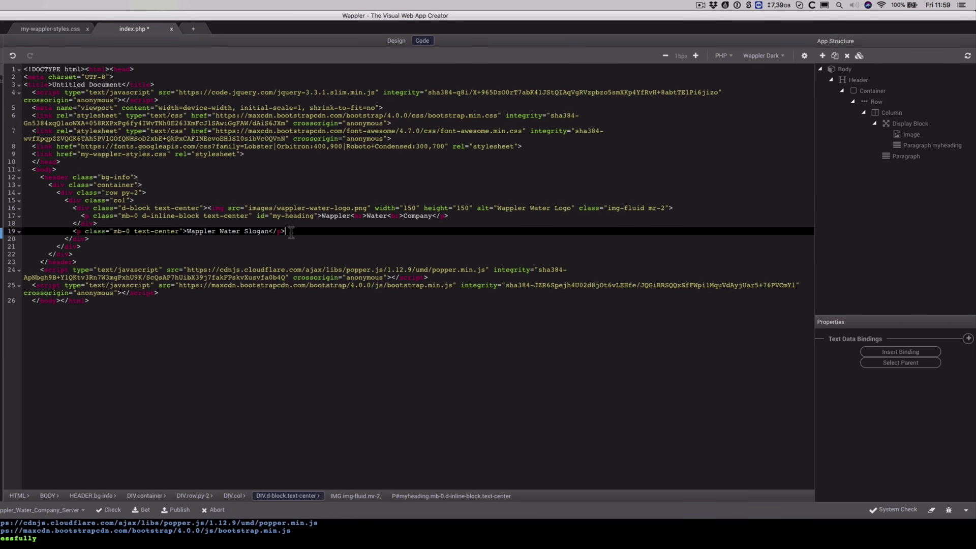
key("super+s")
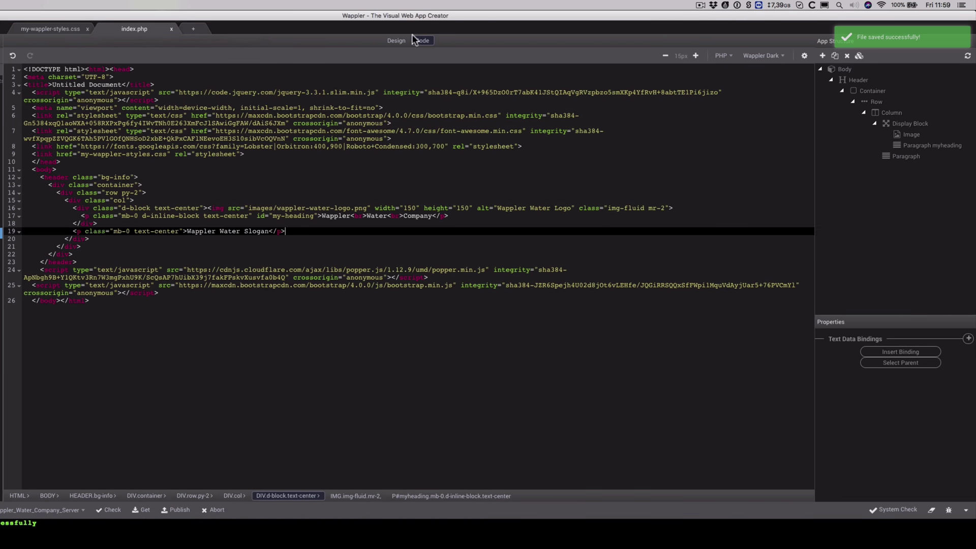
left_click(399, 40)
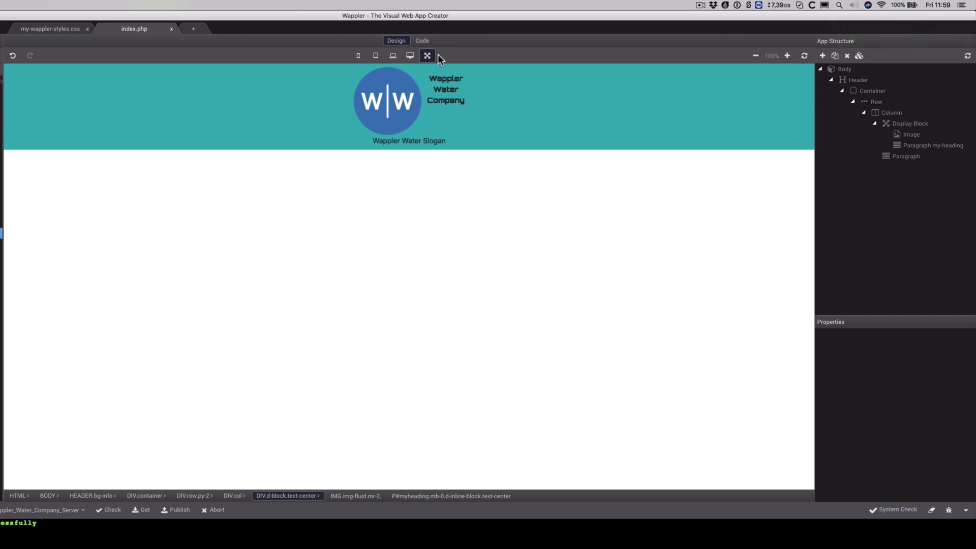
- Change the #my-heading selector in my-wappler-styles.css to the class selector .my-heading and save the stylesheet
left_click(67, 29)
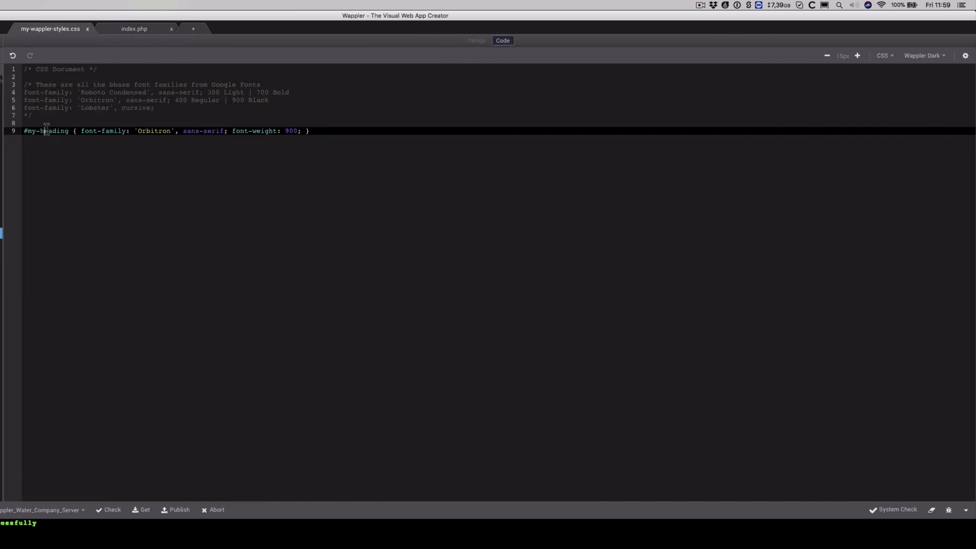
left_click(23, 130)
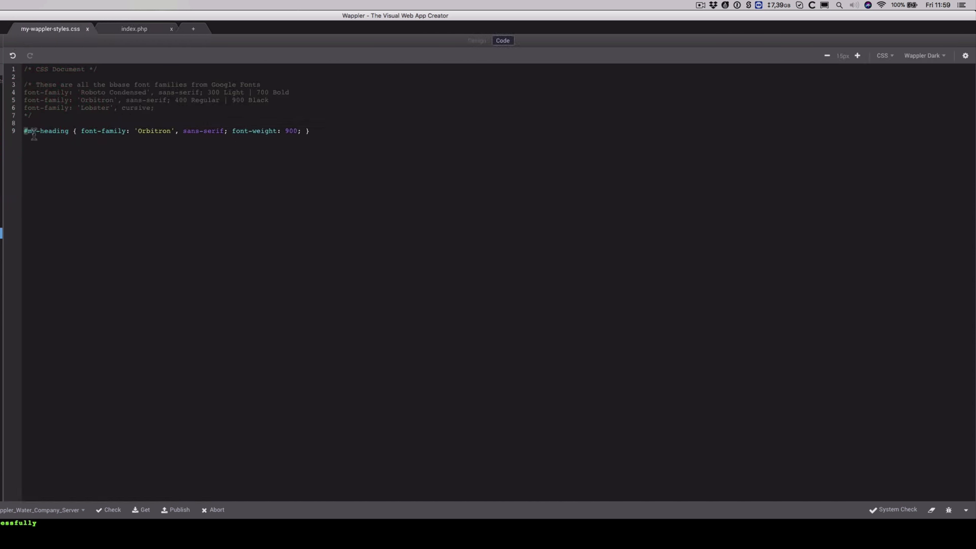
type(".")
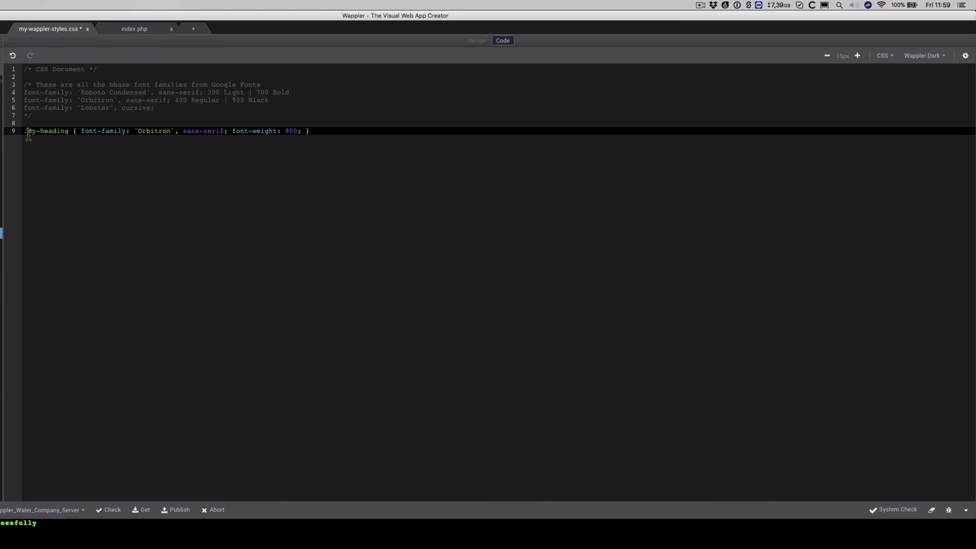
key("super+s")
- Clear the ID of the company name paragraph in index.php and add my-heading to its classes
left_click(137, 28)
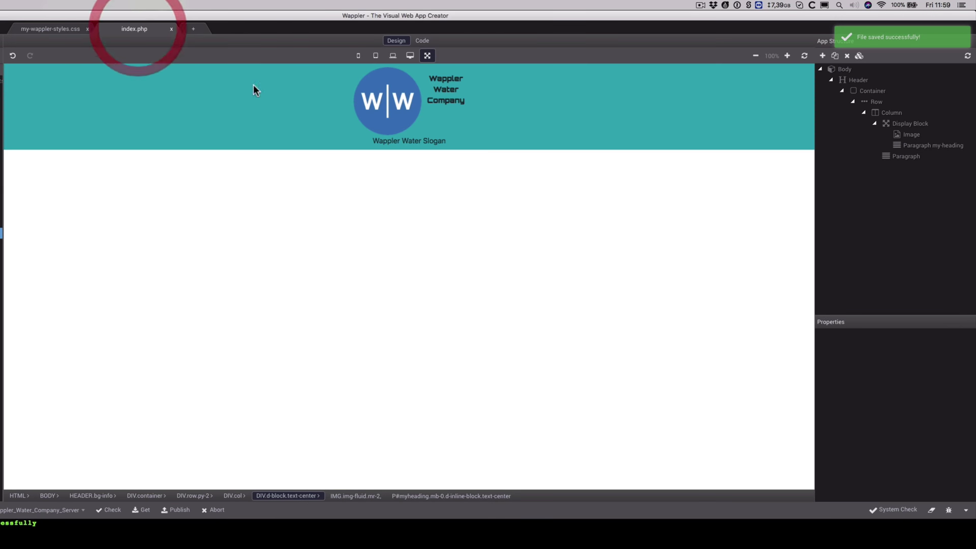
left_click(898, 145)
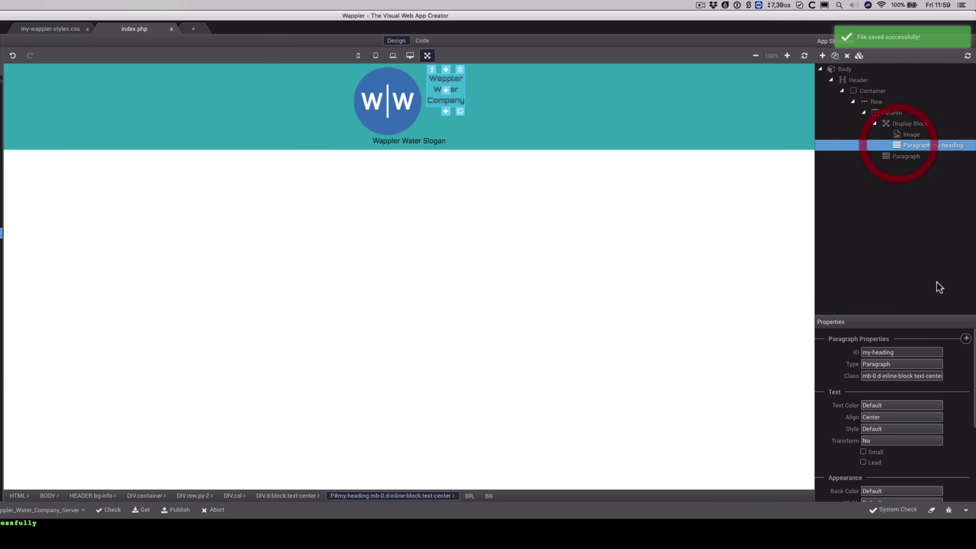
left_click(908, 352)
left_click_drag(908, 353, 856, 355)
key("BackSpace")
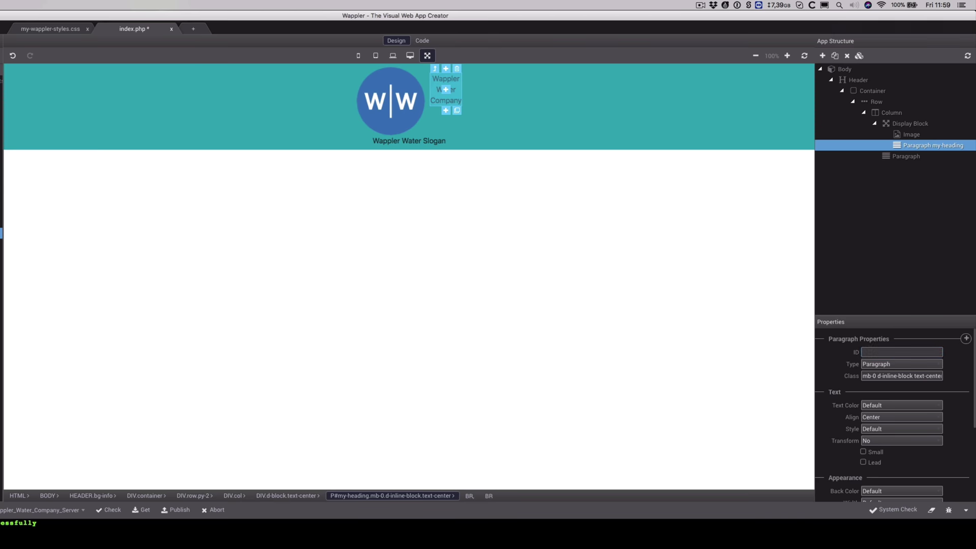
left_click(919, 377)
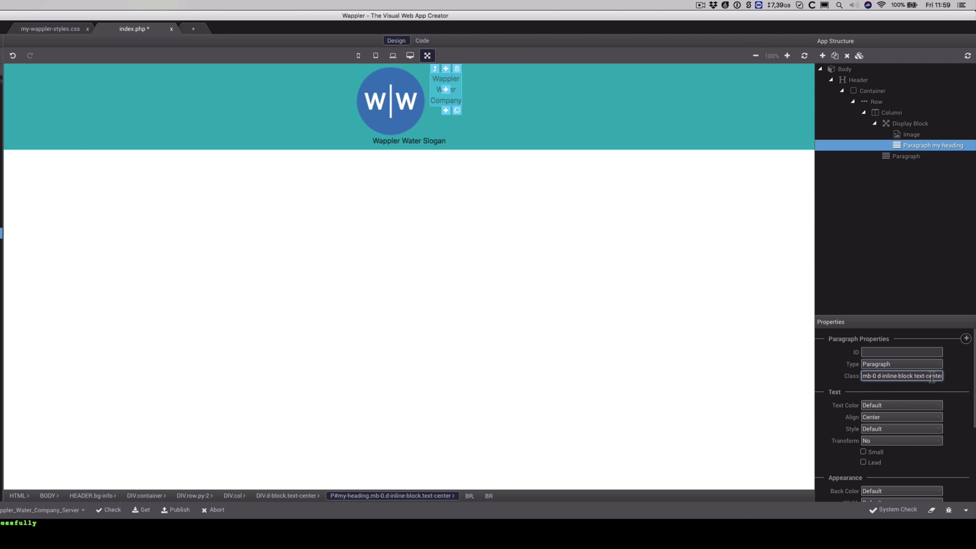
key("Right")
key("Right")
type("my-heading")
- Set the company name paragraph's text color to Dark, check the source code and save index.php
left_click(928, 405)
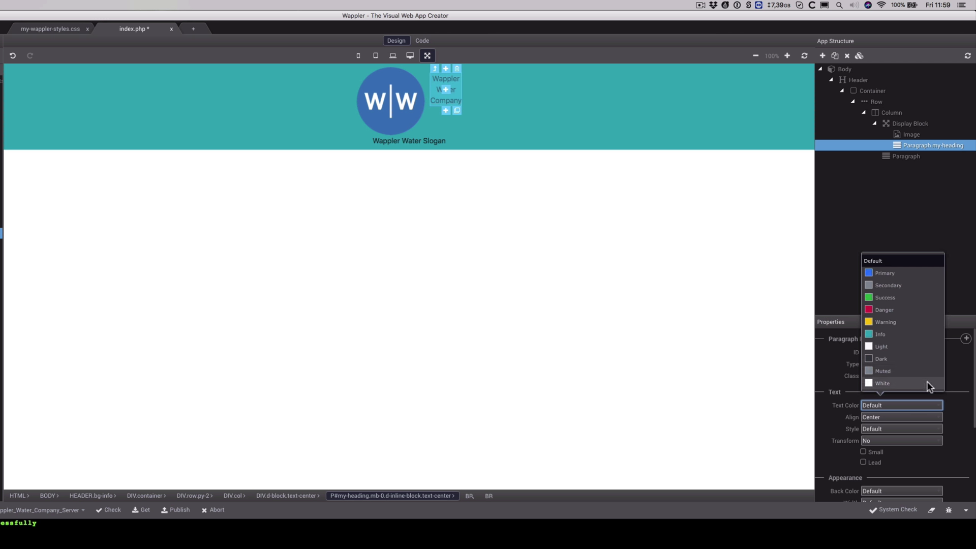
left_click(899, 359)
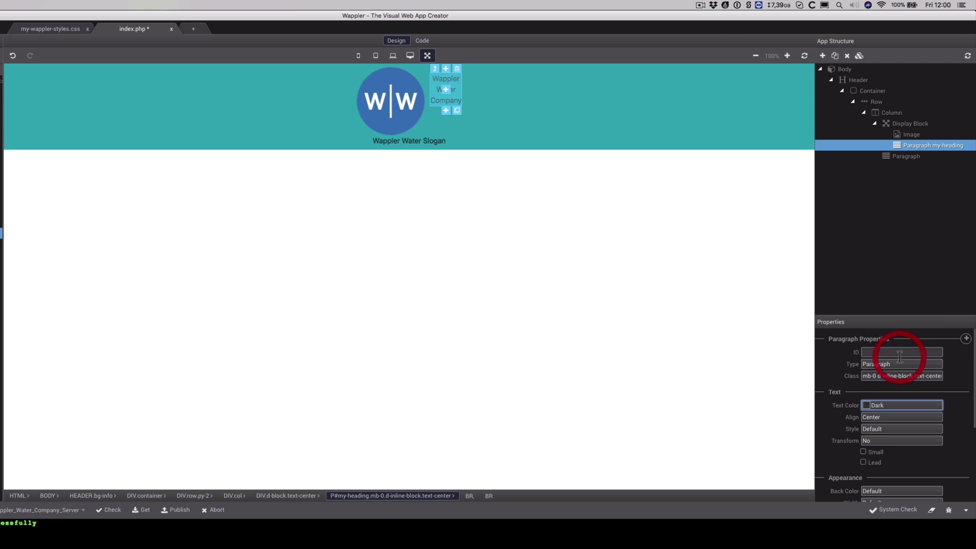
left_click(424, 43)
left_click(419, 93)
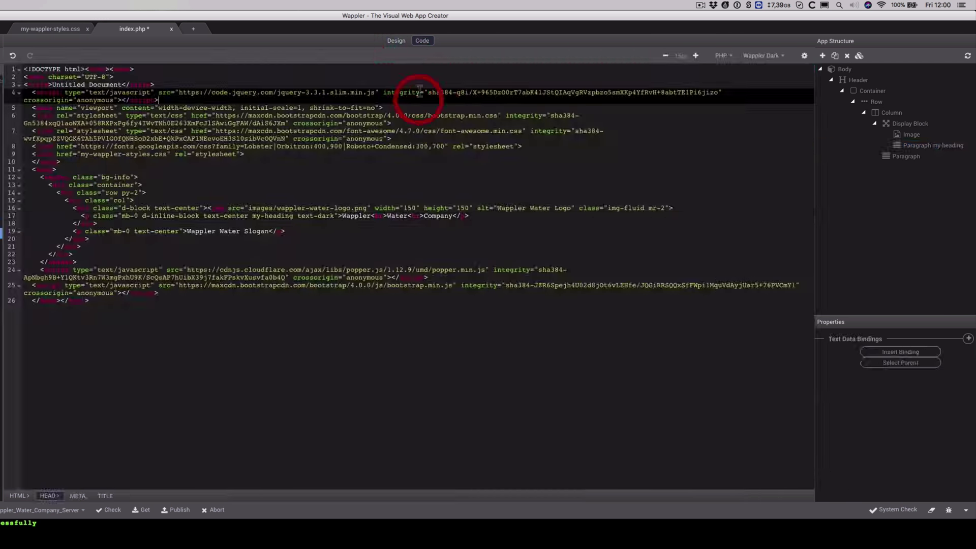
left_click(400, 41)
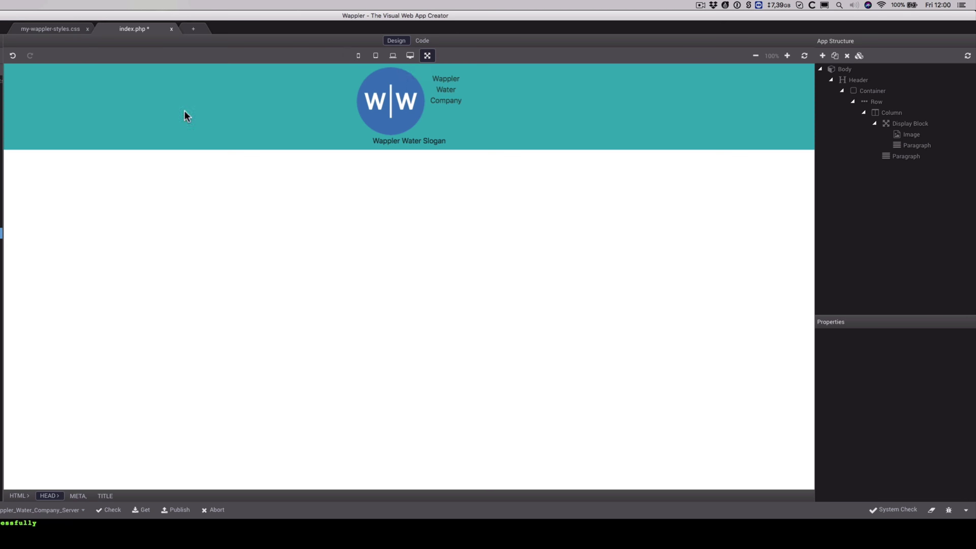
key("super+s")
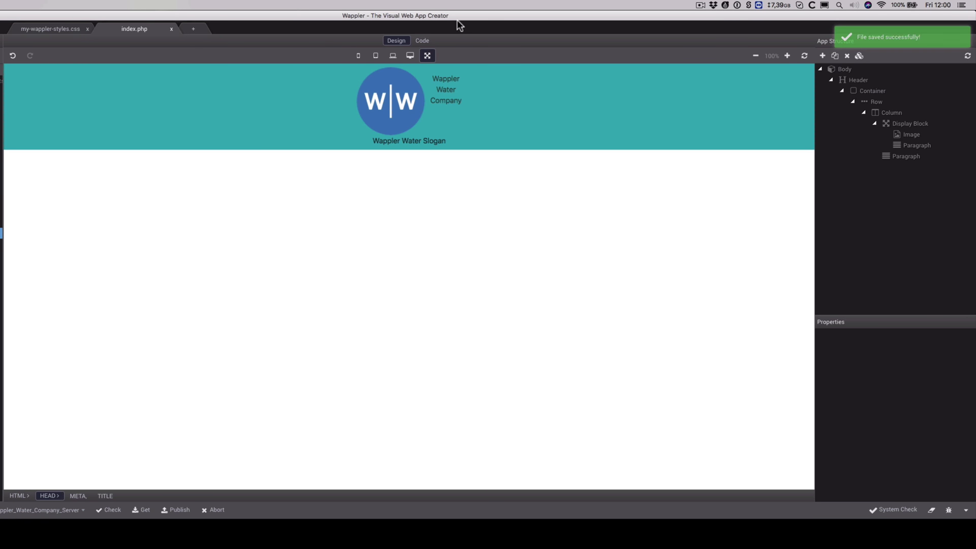
- Close and reopen index.php, and examine the company name paragraph's classes in the source code
left_click(425, 41)
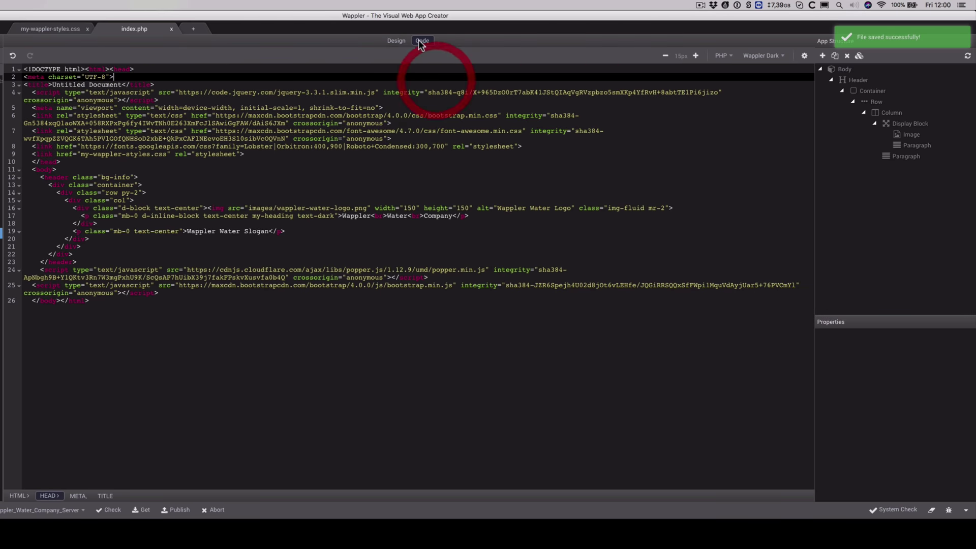
left_click(403, 39)
left_click(445, 79)
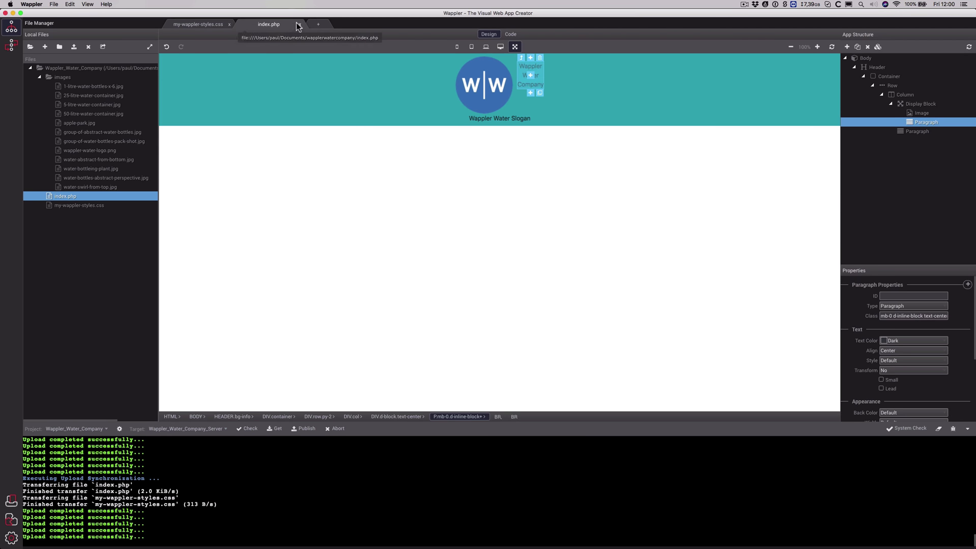
left_click(300, 24)
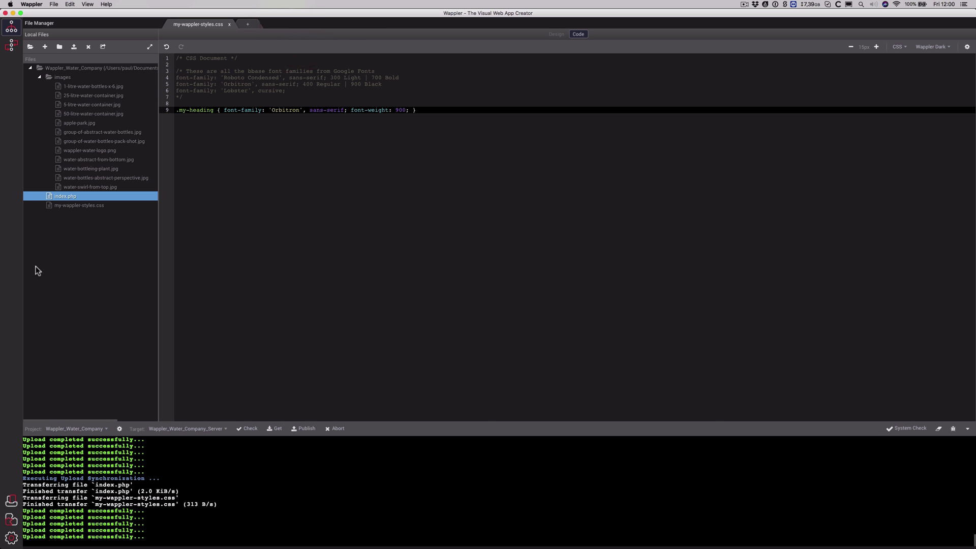
double_click(71, 198)
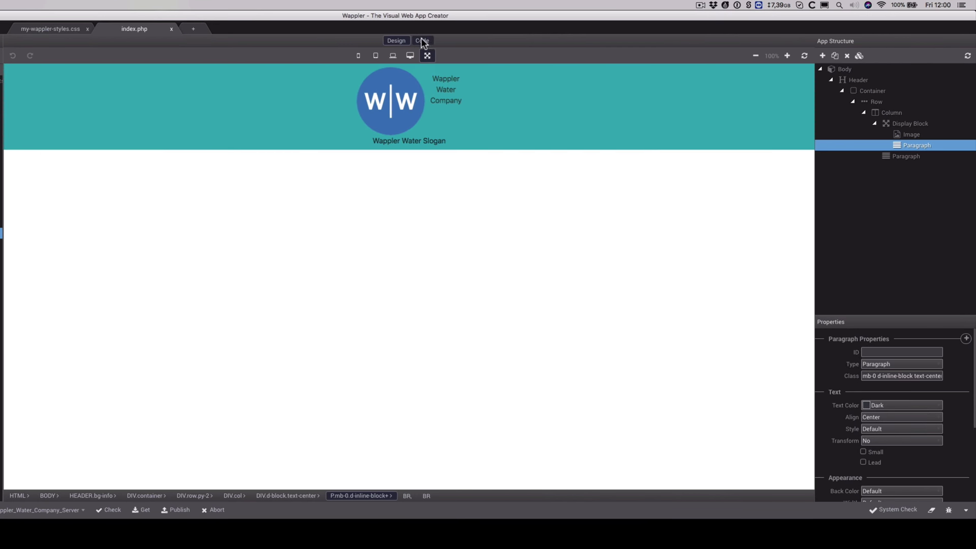
left_click(511, 34)
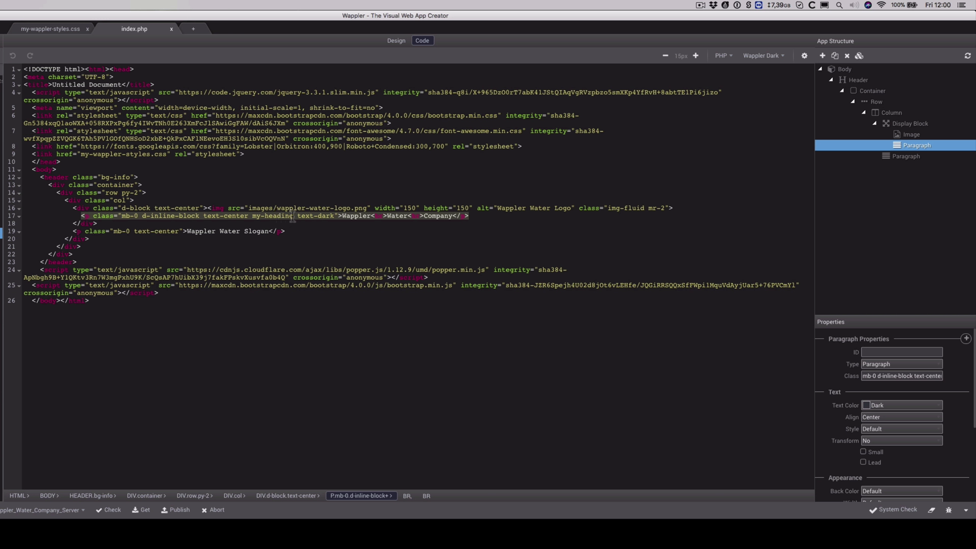
- Add !important to the font-family and font-weight values of the .my-heading rule in my-wappler-styles.css and save it
left_click(66, 29)
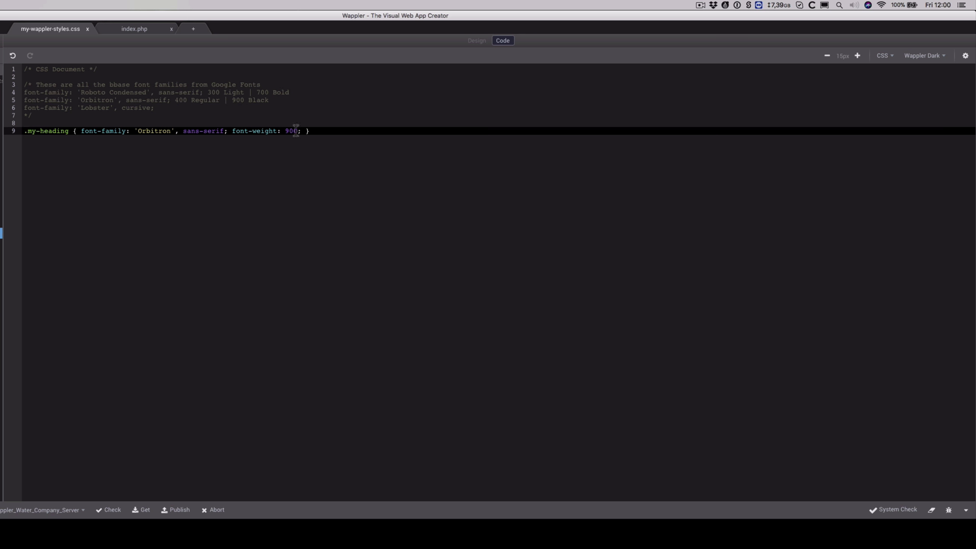
left_click(226, 131)
type("!important")
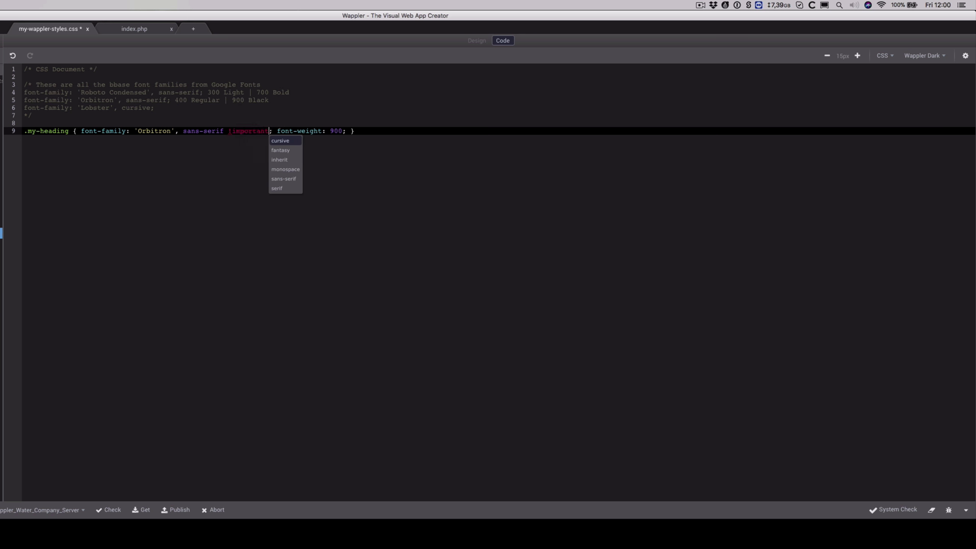
left_click(342, 131)
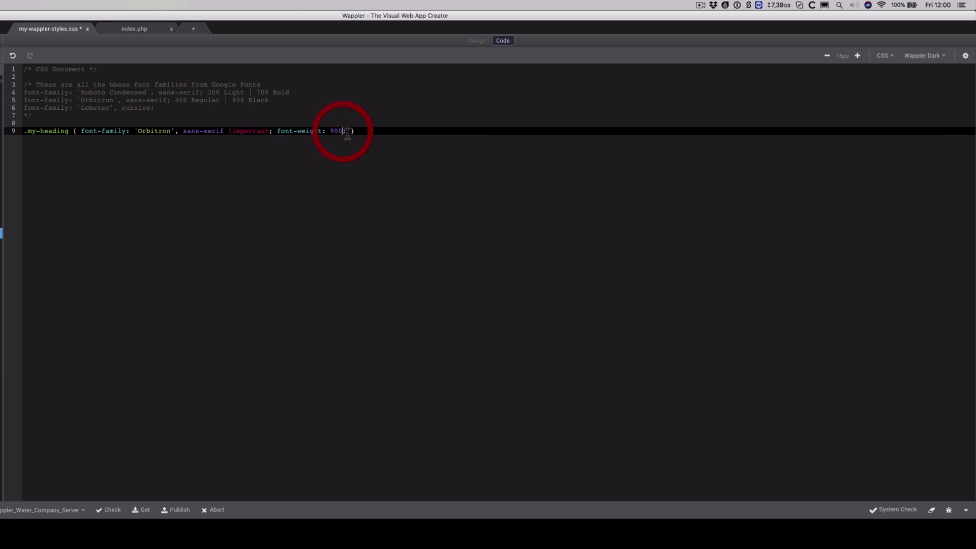
type("!important")
key("super+s")
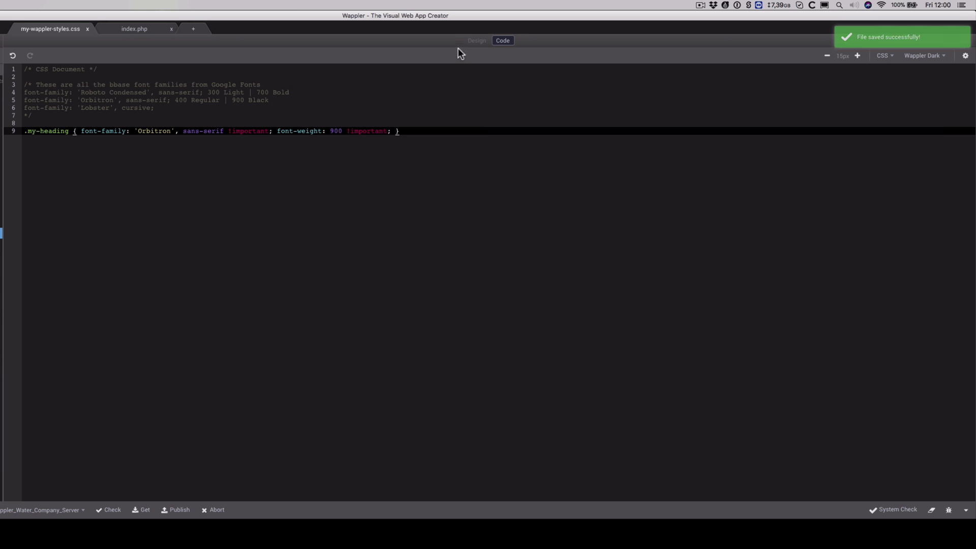
- Compare the paragraph's class in index.php with the stylesheet's selector, and check the company name's font in the design view
left_click(134, 29)
left_click(395, 41)
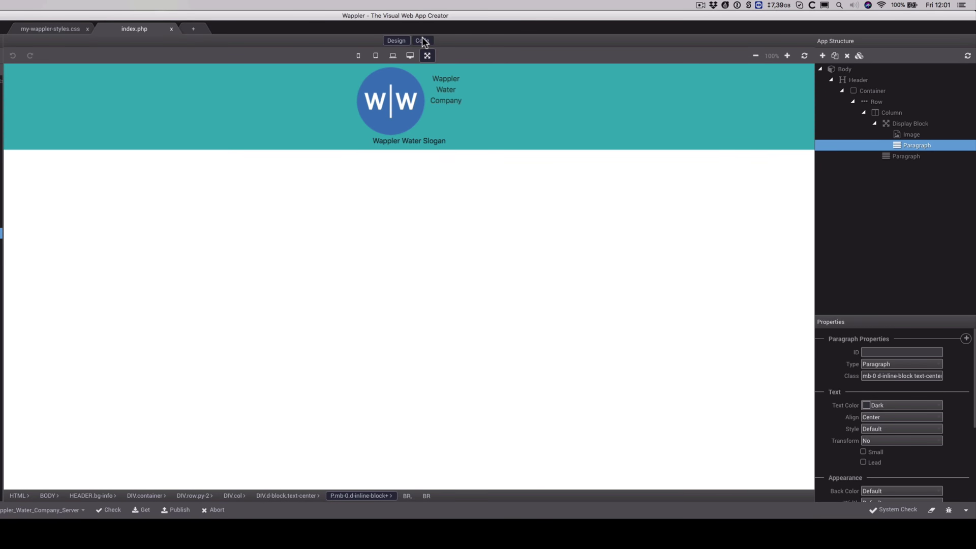
left_click(493, 35)
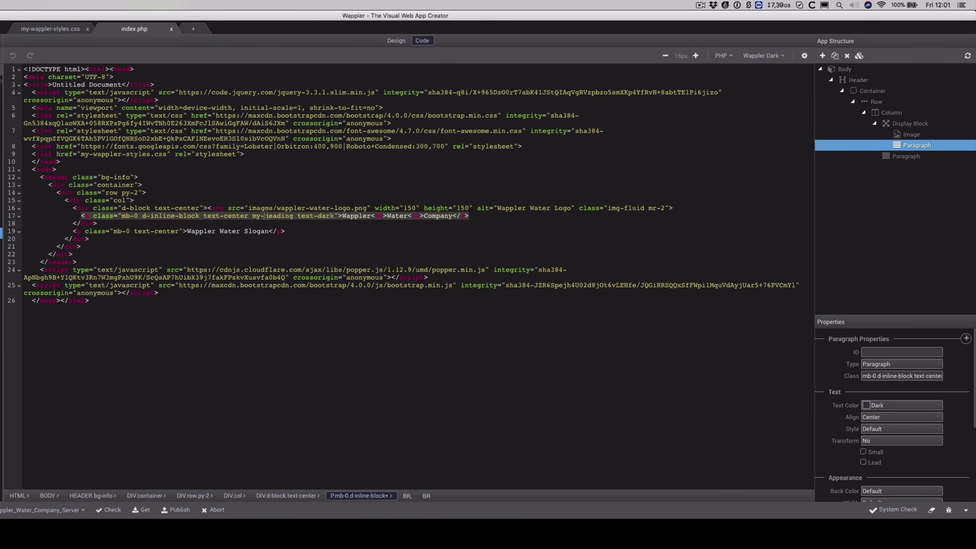
left_click(56, 25)
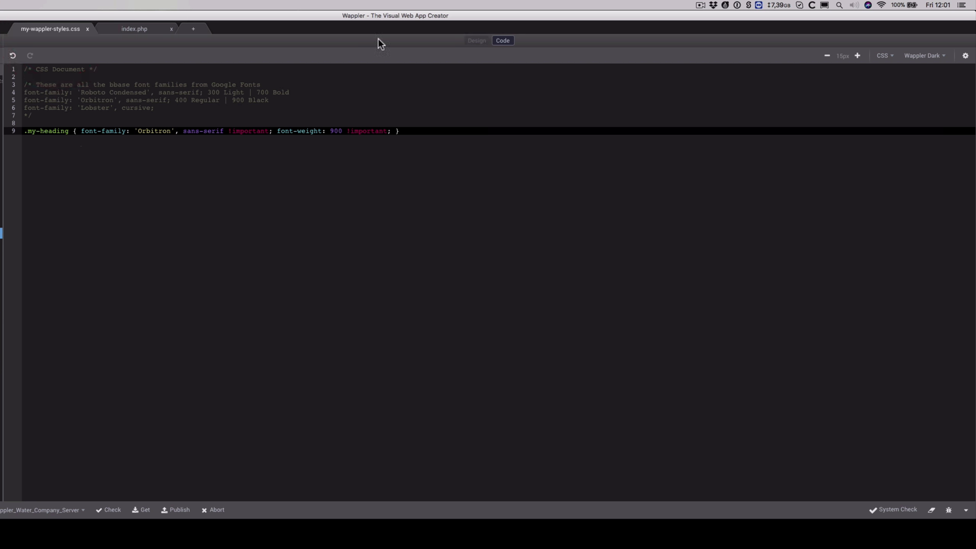
left_click(145, 29)
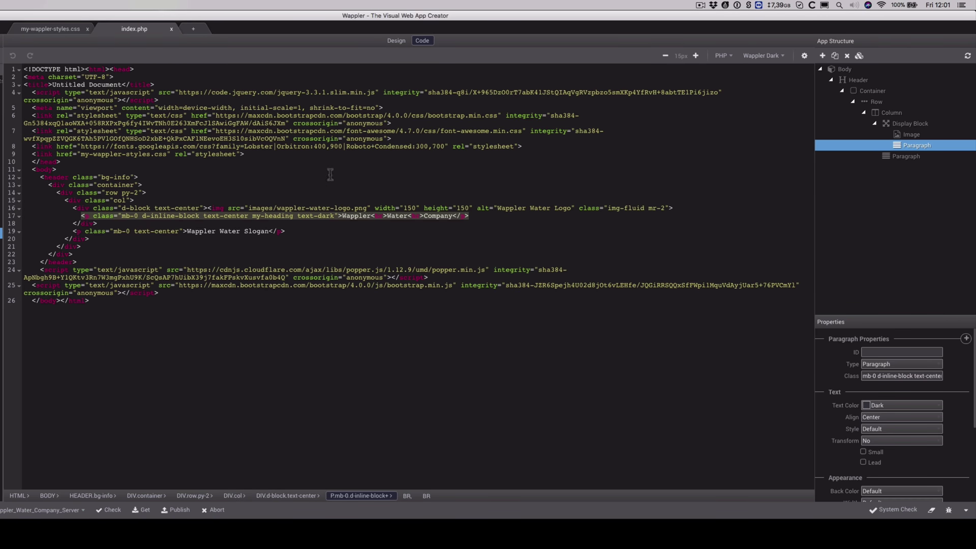
left_click(396, 41)
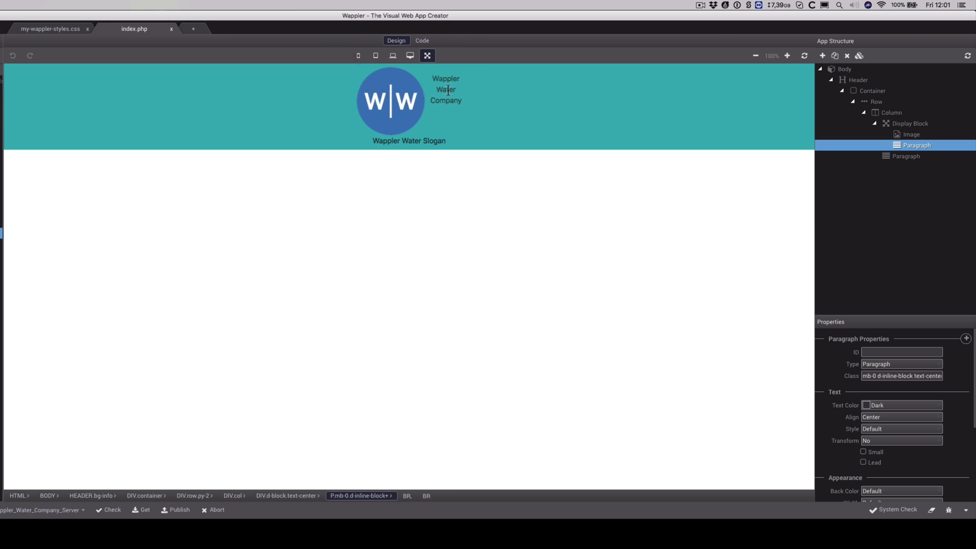
- Try changing the .my-heading selector to p.my-heading in my-wappler-styles.css, after checking the paragraph's source code, and save the stylesheet
left_click(448, 90)
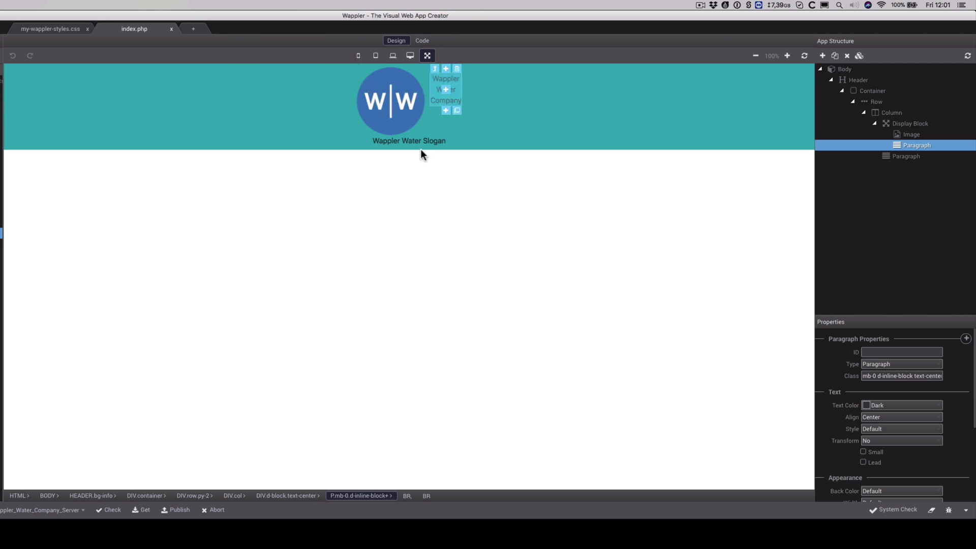
left_click(422, 42)
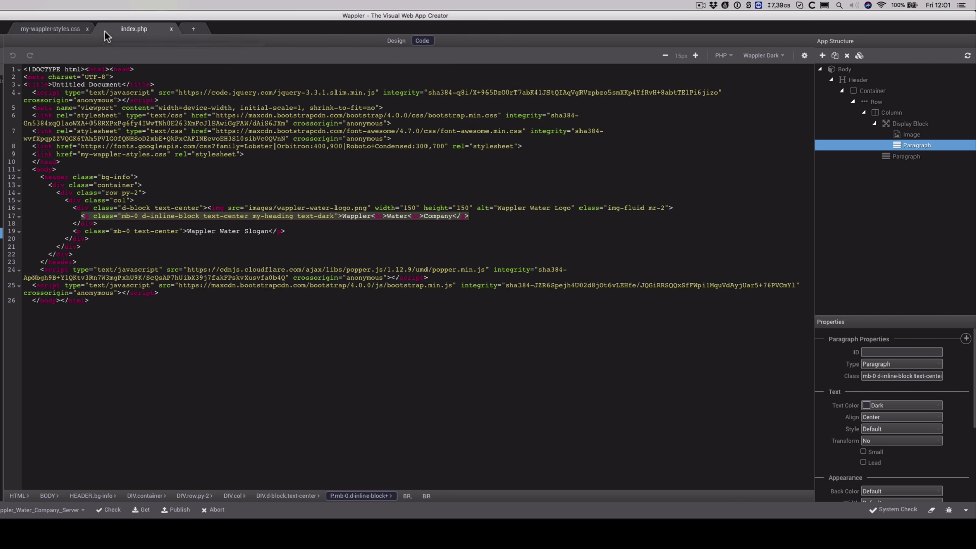
left_click(50, 29)
left_click(49, 130)
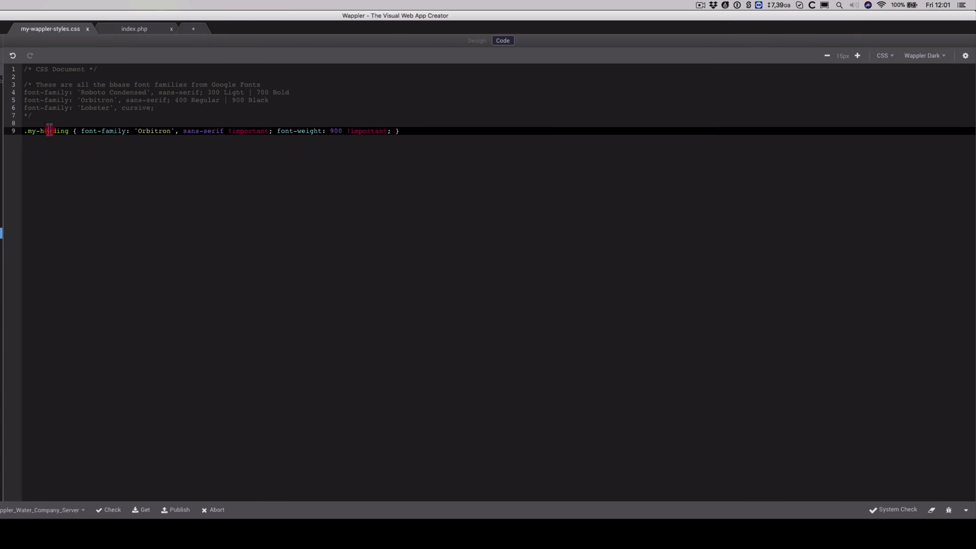
left_click(26, 131)
type("p")
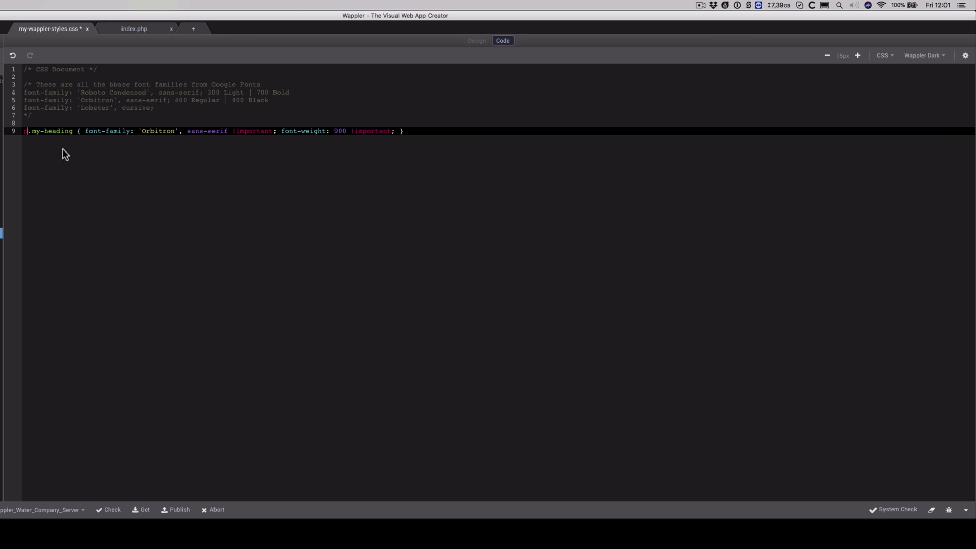
left_click(103, 168)
key("super+s")
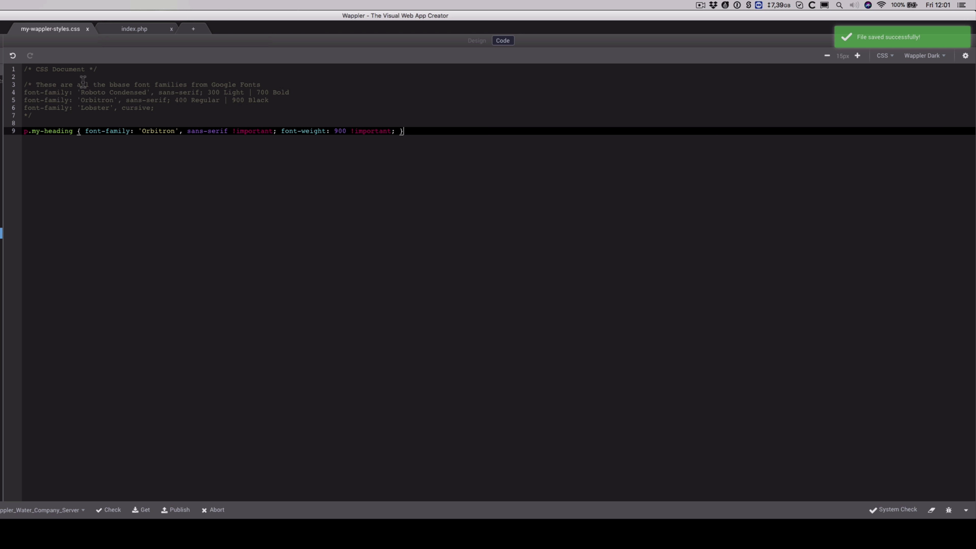
- Remove the p prefix from the .my-heading selector, save the stylesheet and publish the project to the server target
left_click(29, 132)
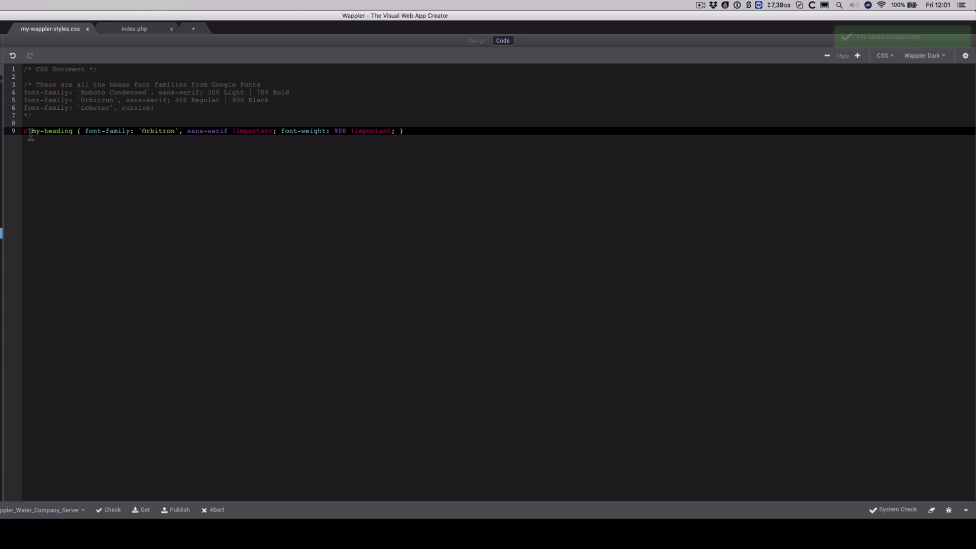
key("BackSpace")
key("super+s")
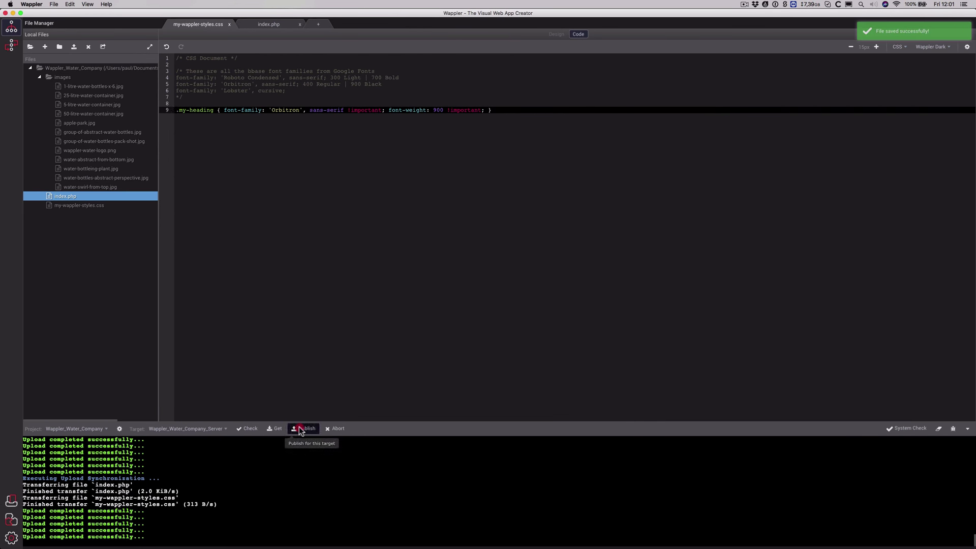
left_click(300, 428)
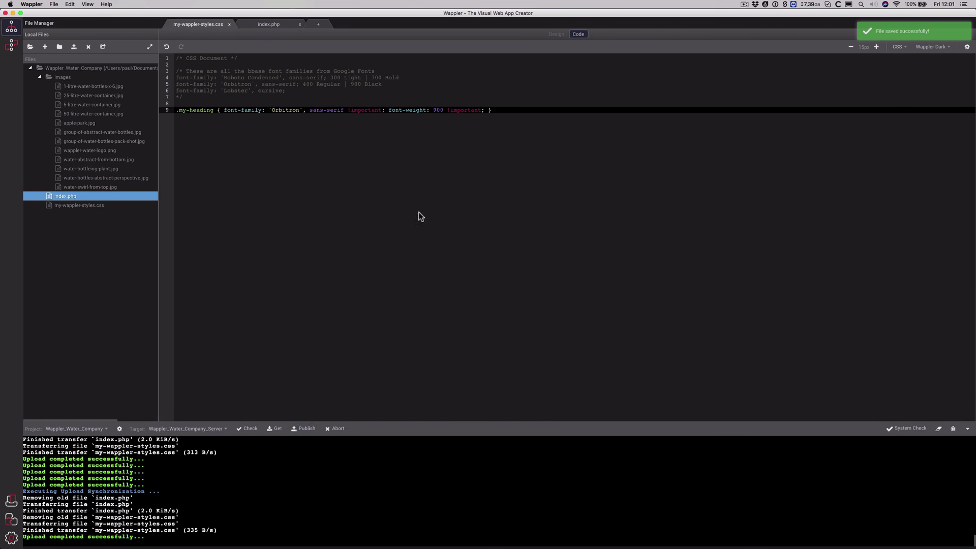
- Close and reopen index.php to reload its styles, and check the company name's font in the design view
left_click(261, 26)
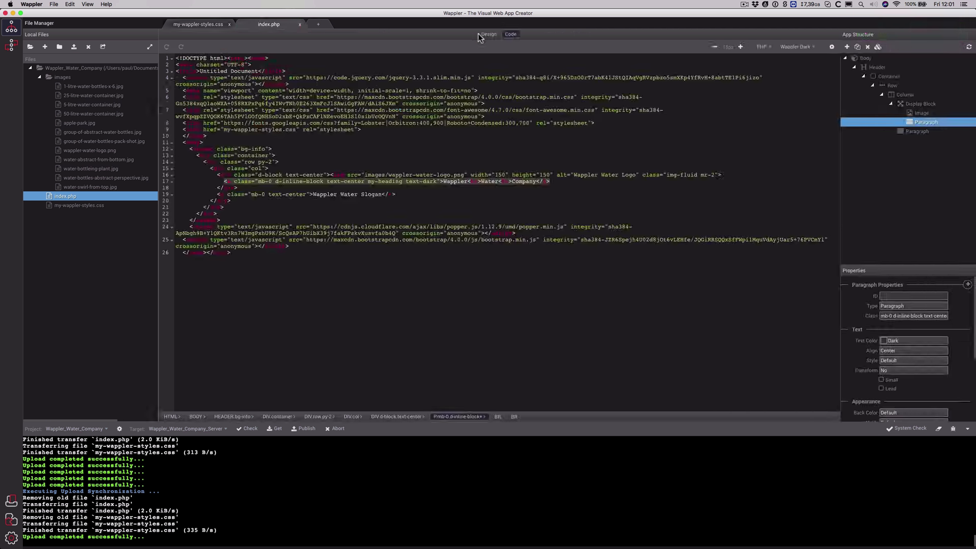
left_click(486, 34)
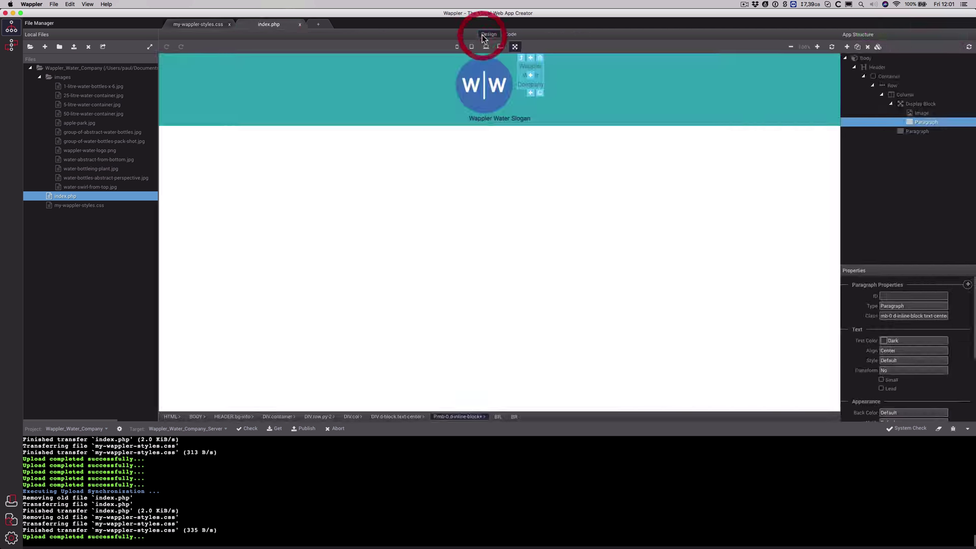
left_click(301, 24)
left_click(68, 198)
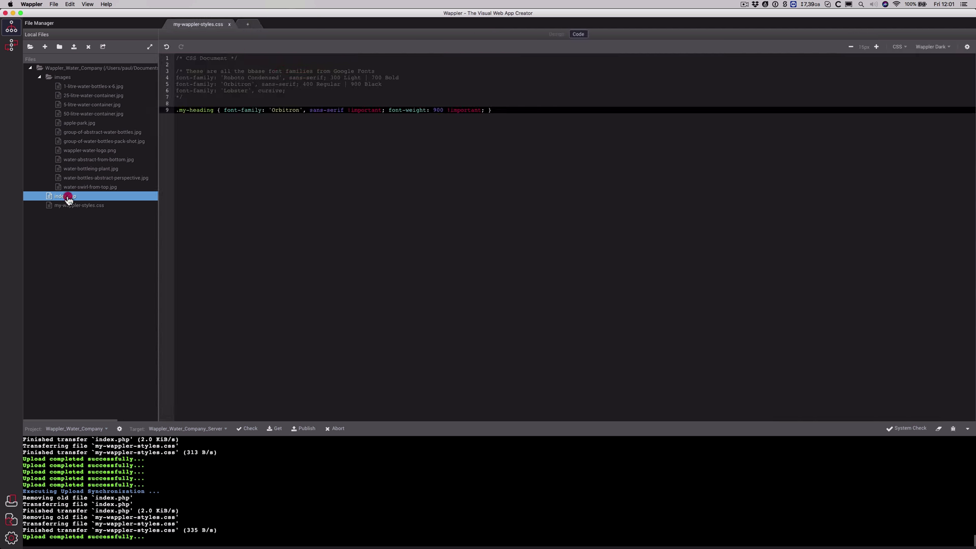
left_click(69, 199)
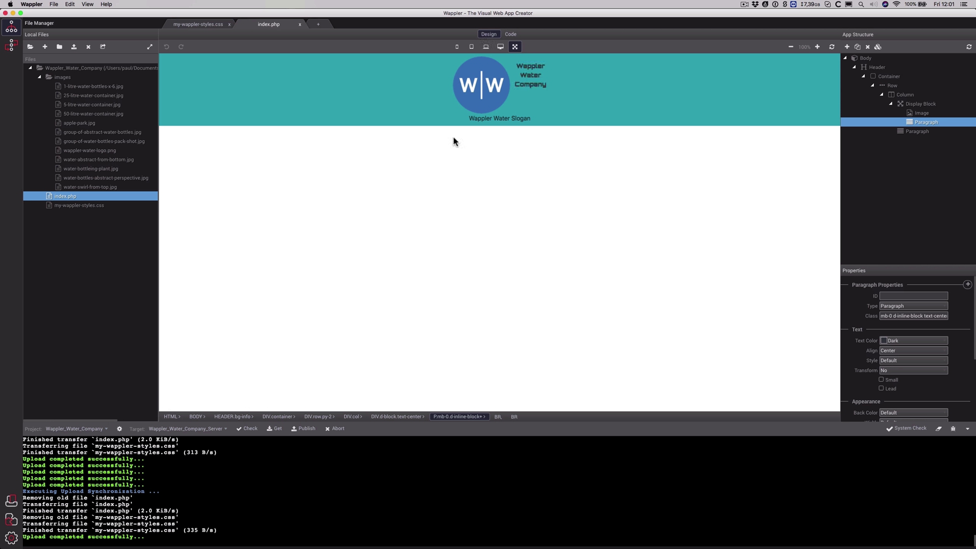
- Remove !important from the font-family and font-weight values of the .my-heading rule, then save and publish the stylesheet
left_click(193, 24)
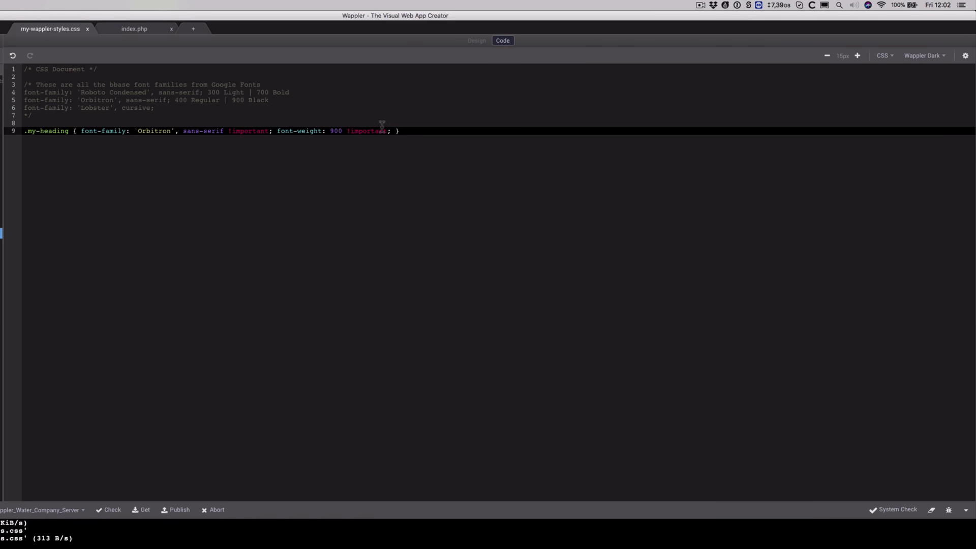
left_click_drag(388, 131, 344, 131)
key("BackSpace")
left_click_drag(269, 131, 232, 131)
key("BackSpace")
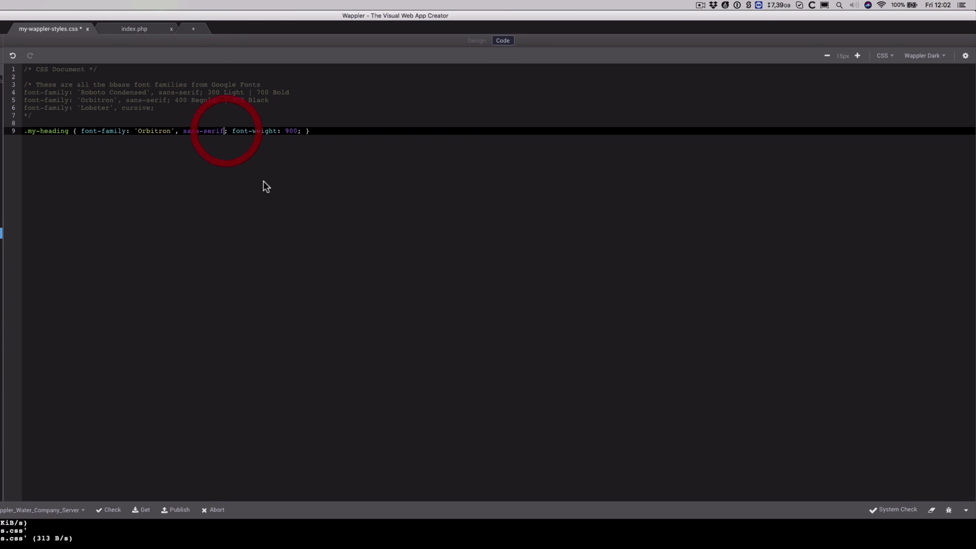
key("cmd+s")
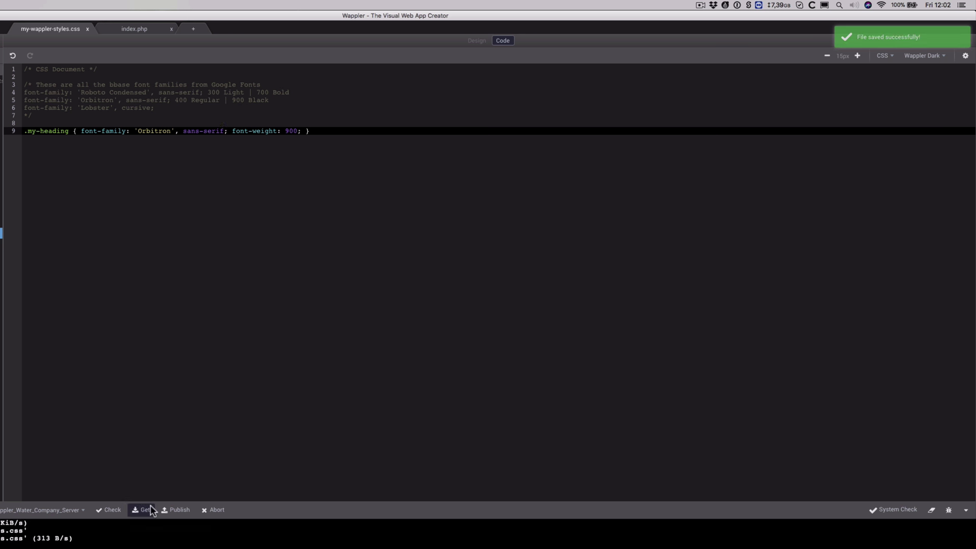
left_click(173, 510)
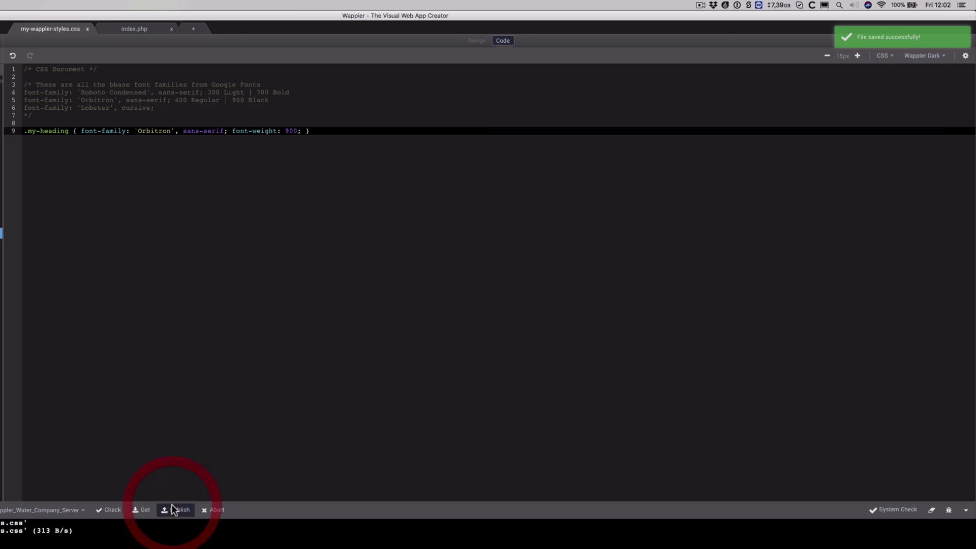
- Reload index.php by closing and reopening it, and check the company name's font without the !important flags
left_click(124, 29)
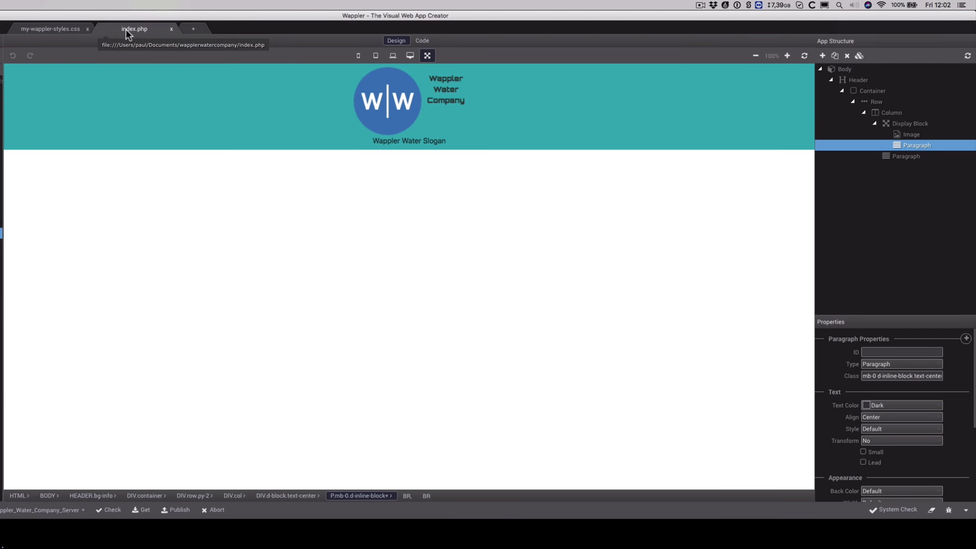
left_click(171, 29)
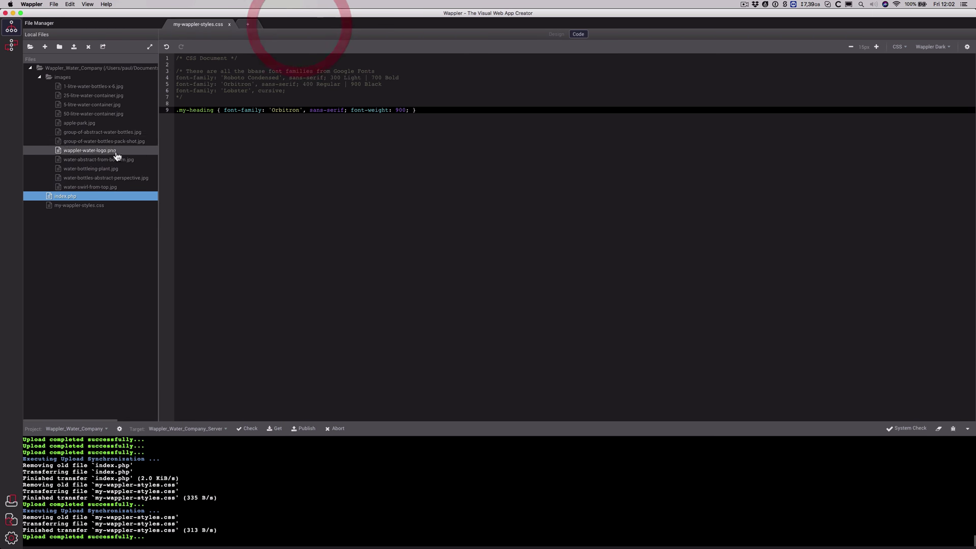
double_click(71, 196)
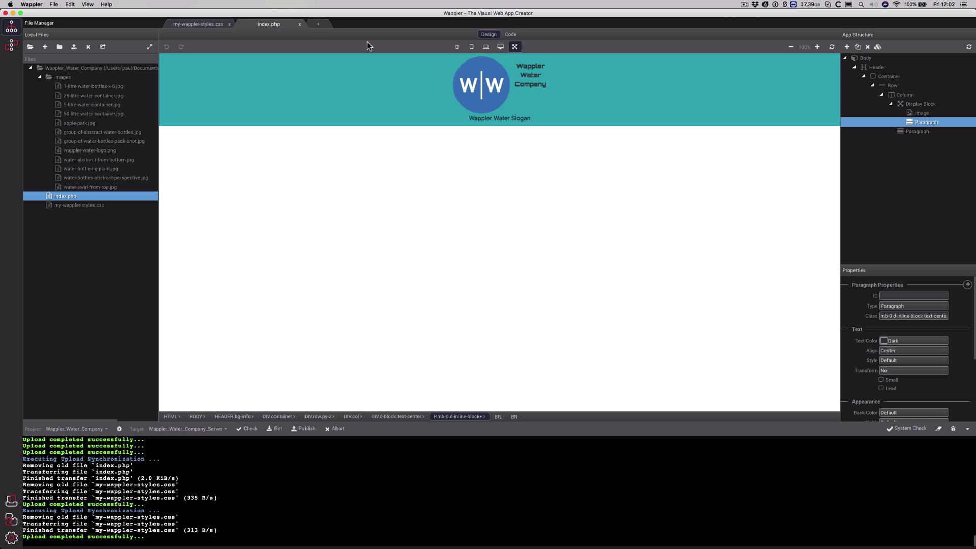
- Add font-size: 30px; to the end of the .my-heading rule in my-wappler-styles.css
left_click(213, 27)
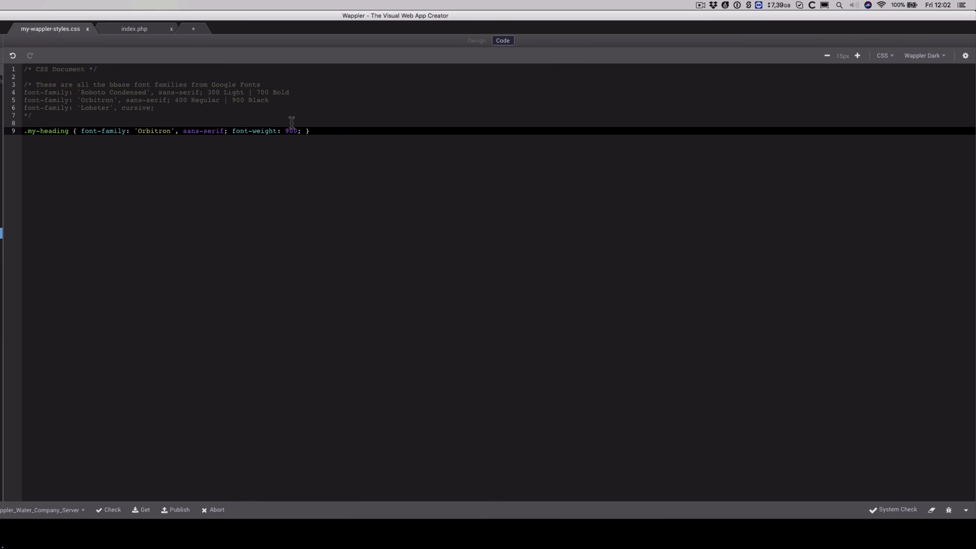
left_click(303, 131)
type("font-s ")
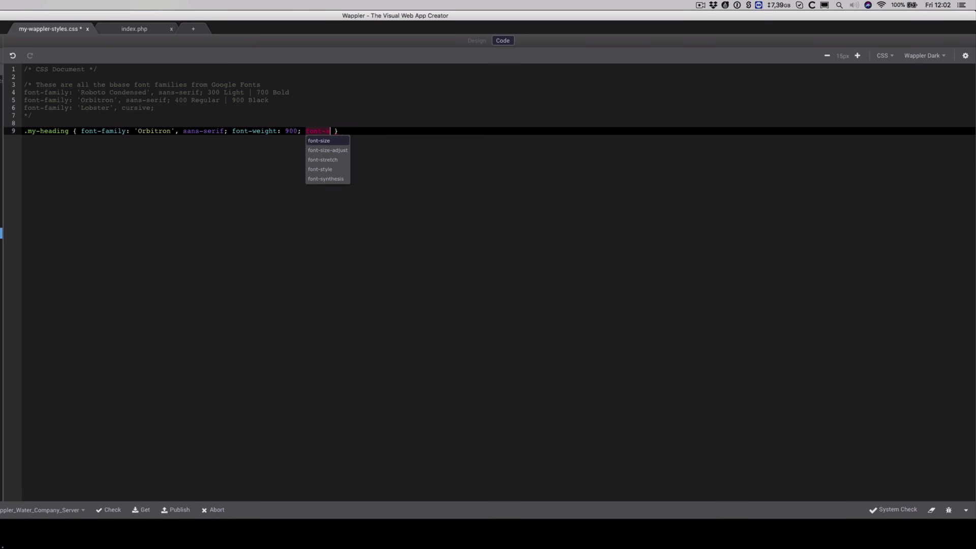
type("ize")
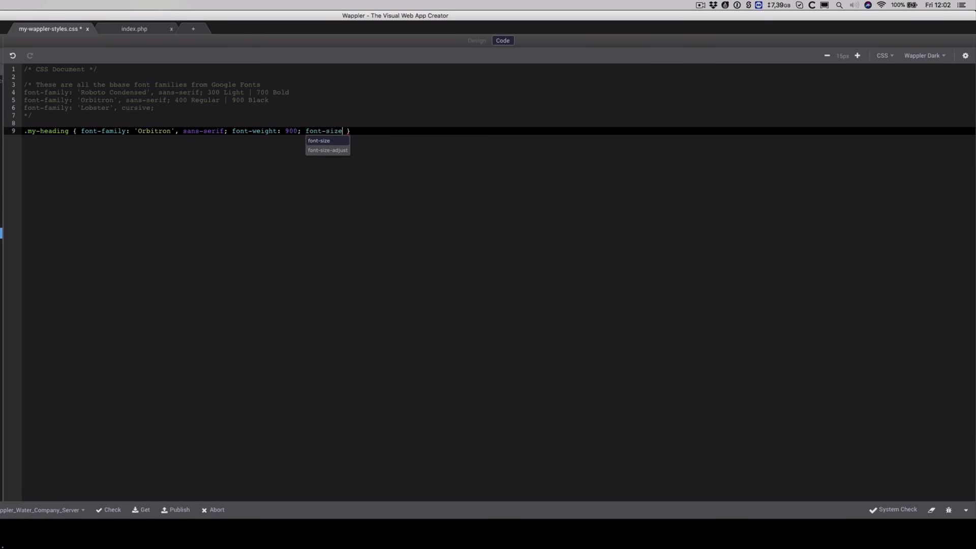
type(":")
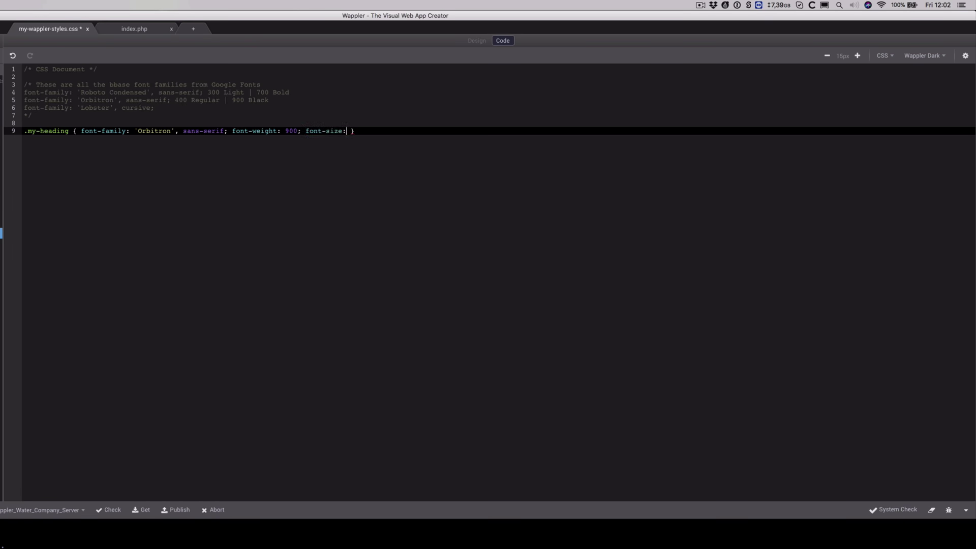
type(" 30px;")
- Duplicate the .my-heading rule two lines below the original and rename the copy's selector to .my-slogan
left_click_drag(390, 133, 23, 132)
key("ctrl+c")
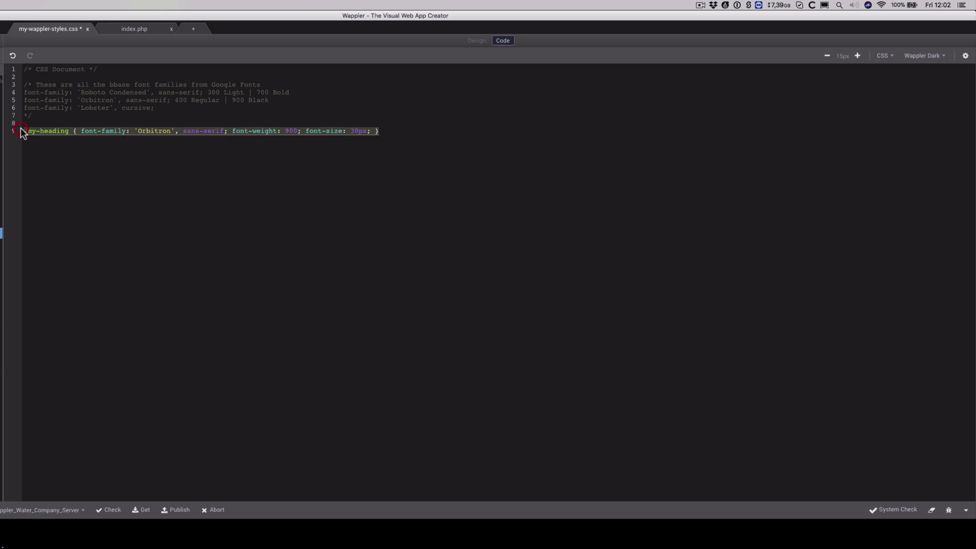
left_click(392, 132)
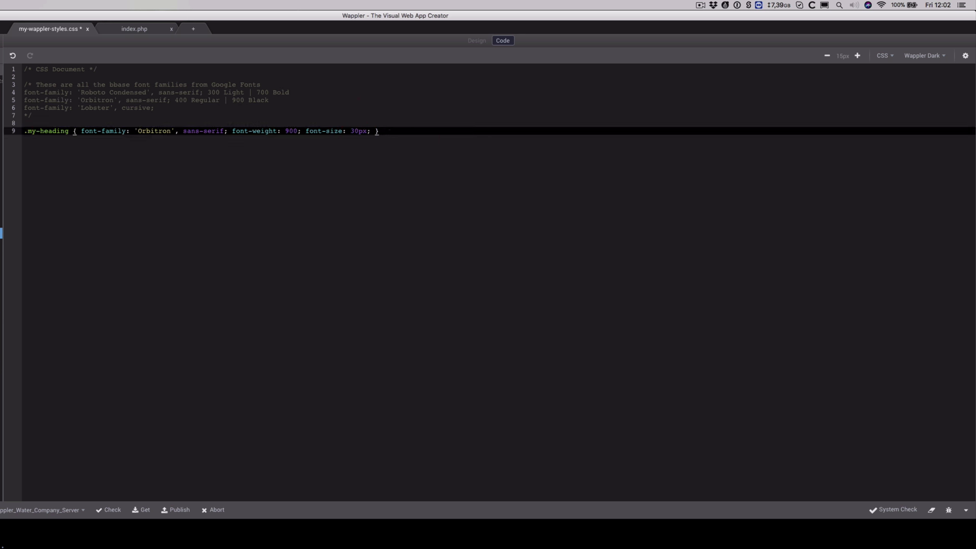
key("Return")
key("Return")
key("ctrl+v")
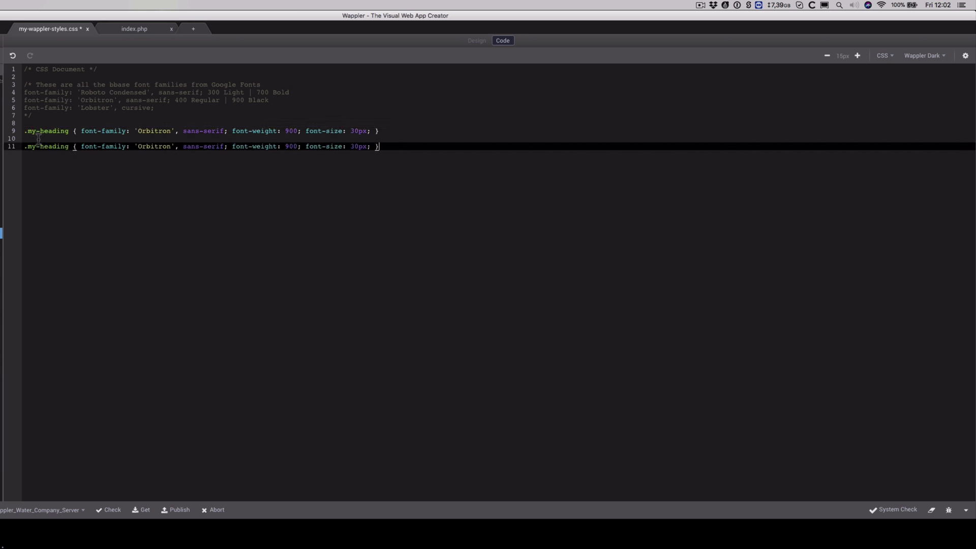
double_click(52, 146)
type("slc")
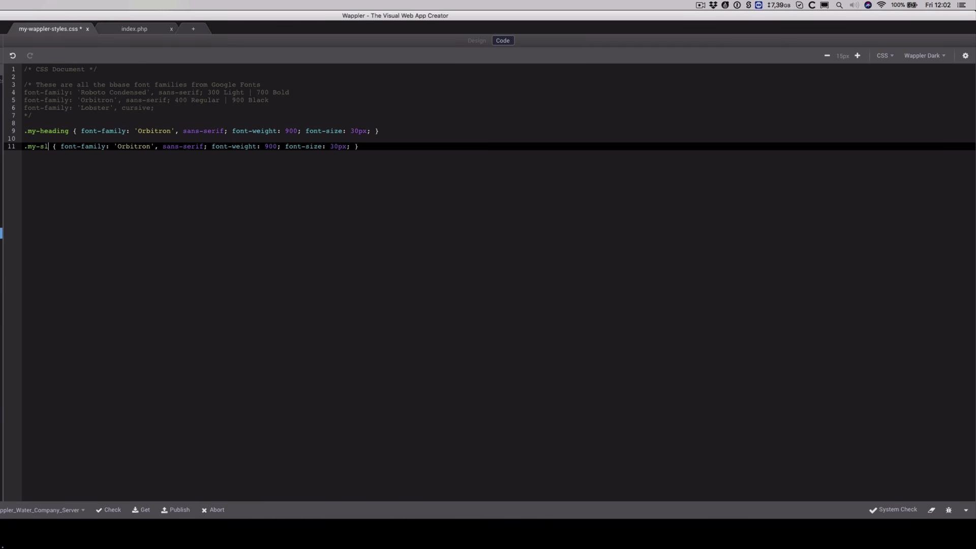
type("gan")
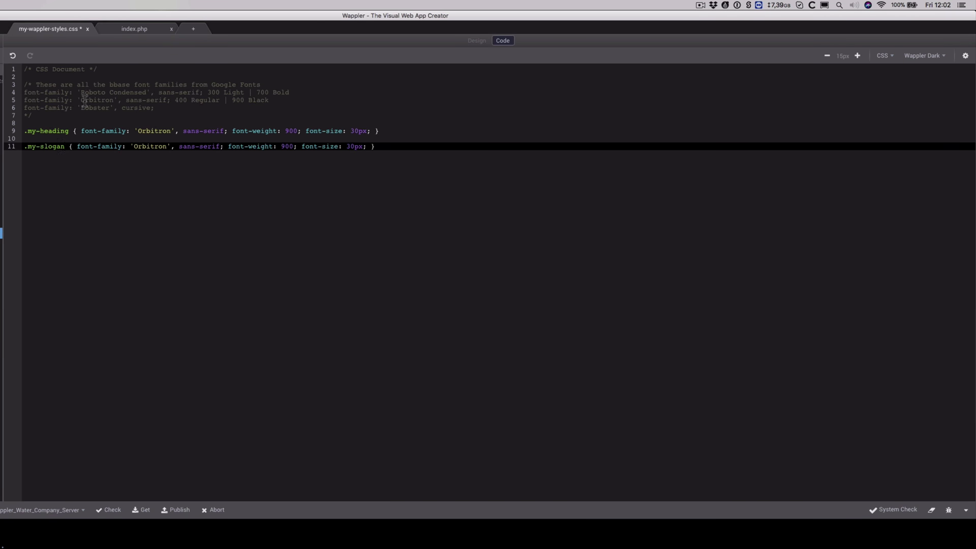
- Replace the .my-slogan rule's font-family declaration with font-family: 'Lobster', cursive; copied from the comment block
left_click_drag(154, 108, 24, 108)
key("ctrl+c")
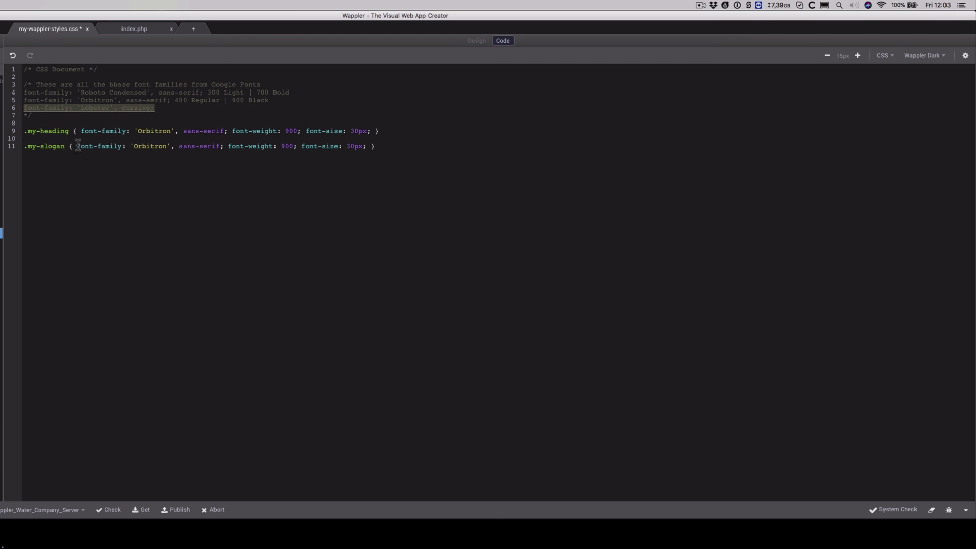
left_click_drag(77, 146, 224, 148)
key("ctrl+v")
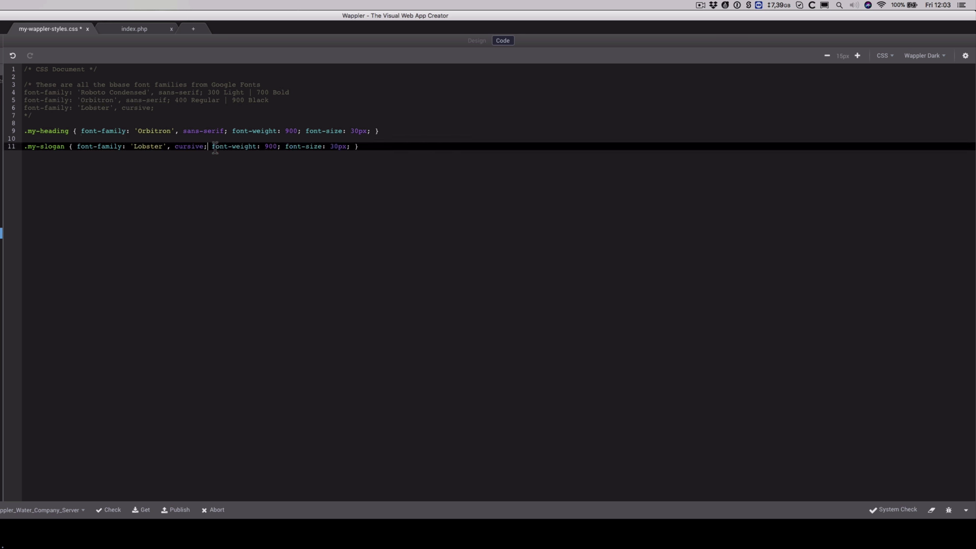
- Delete the font-weight declaration from the .my-slogan rule, then save and publish the stylesheet
left_click_drag(211, 147, 284, 146)
key("BackSpace")
left_click(300, 146)
key("super+s")
left_click(173, 510)
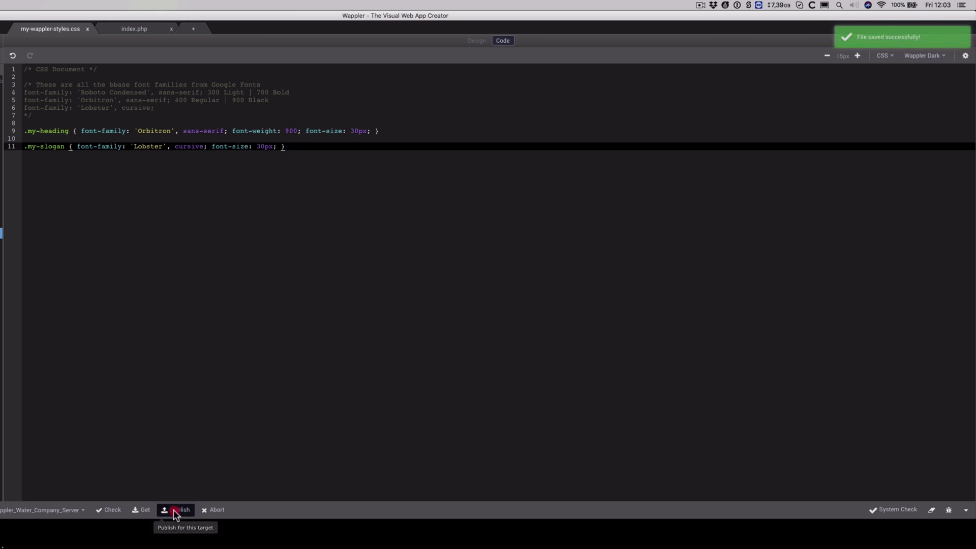
- View index.php's source code, then close and reopen the page to check the company name's size in the design view
left_click(139, 29)
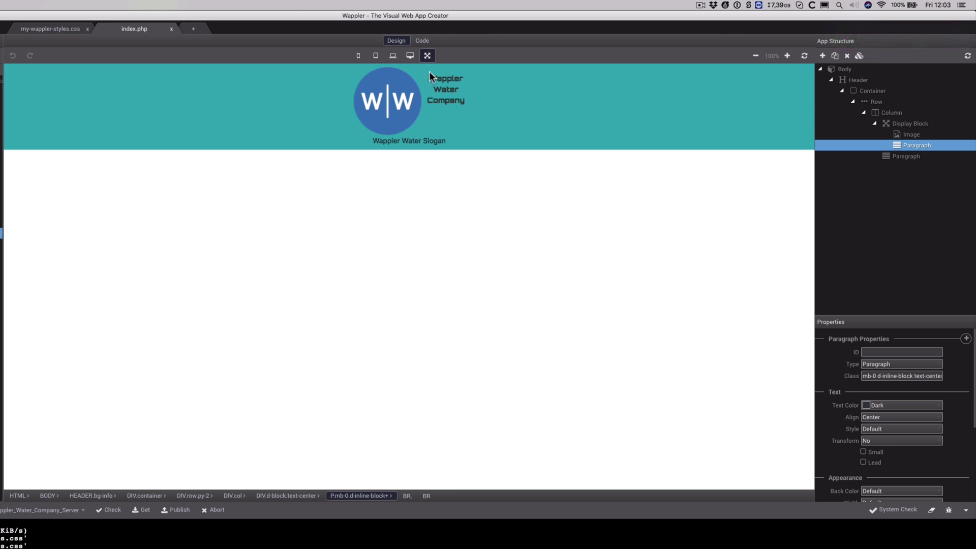
left_click(421, 41)
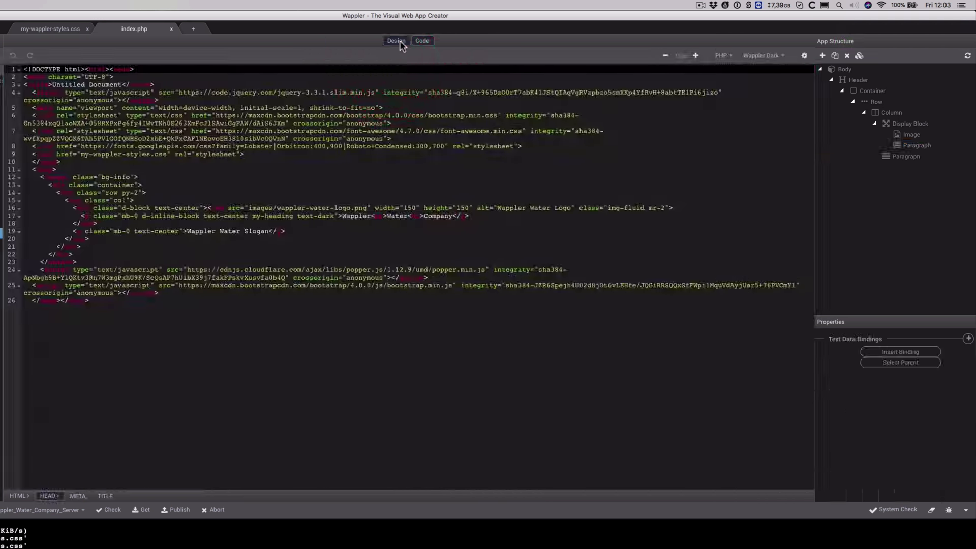
left_click(397, 41)
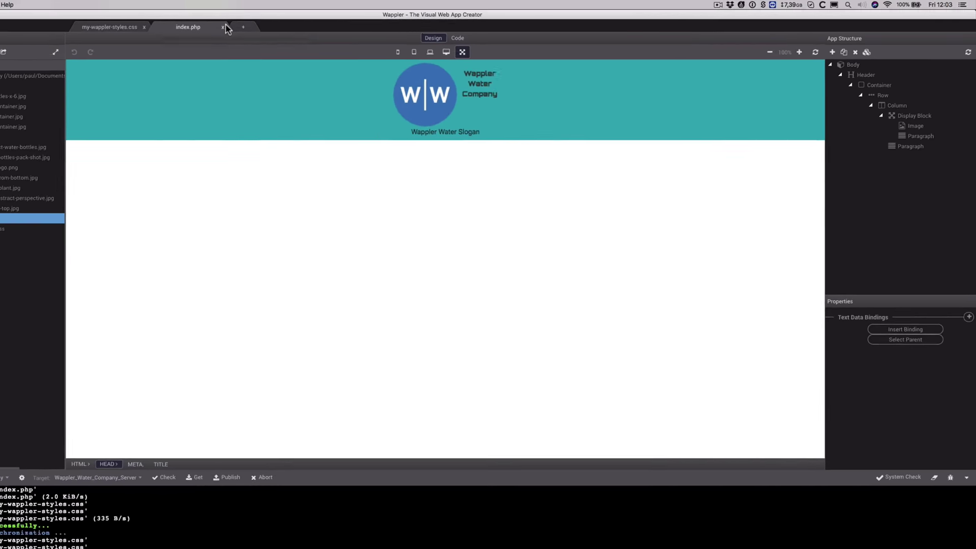
left_click(172, 28)
double_click(74, 197)
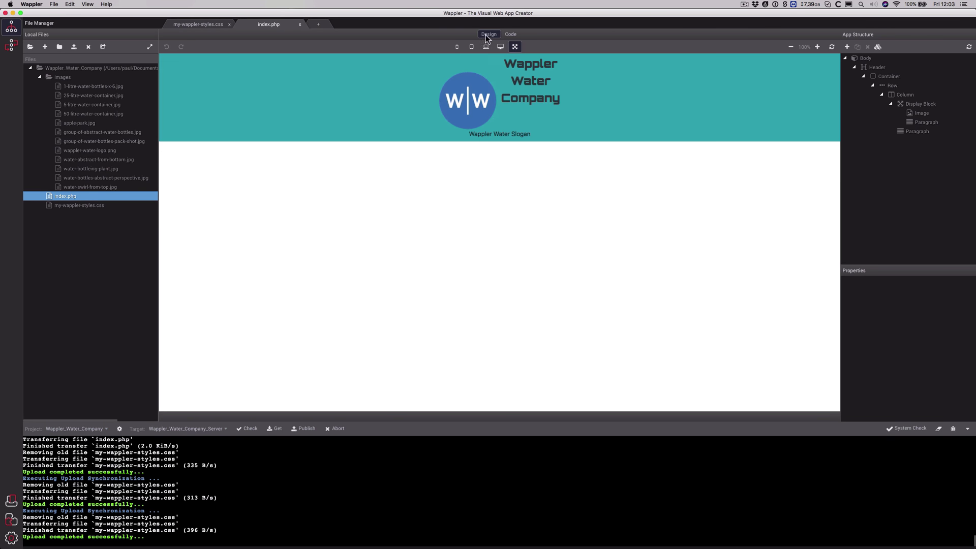
- Add the class my-slogan to the slogan paragraph in index.php, keeping its mb-0 and text-center classes
left_click(197, 26)
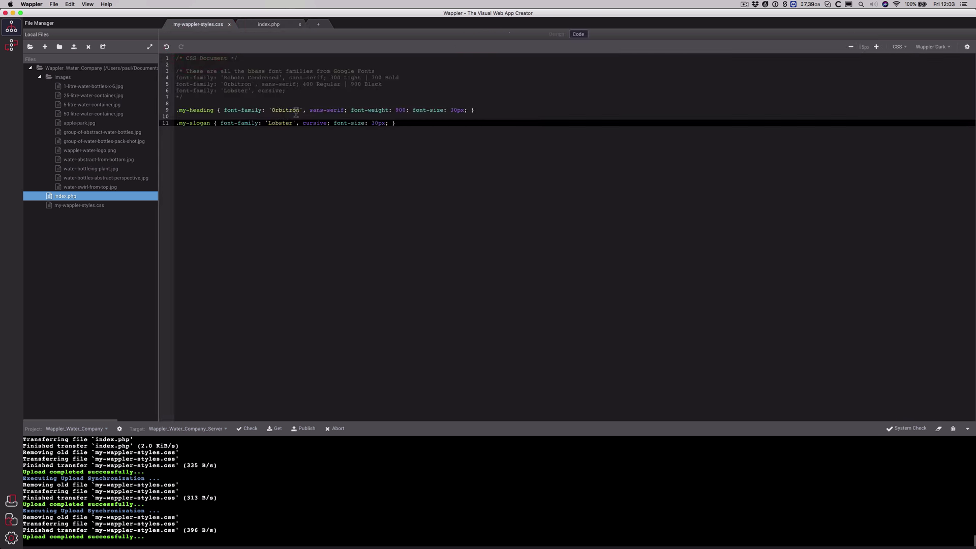
left_click(271, 25)
left_click(499, 134)
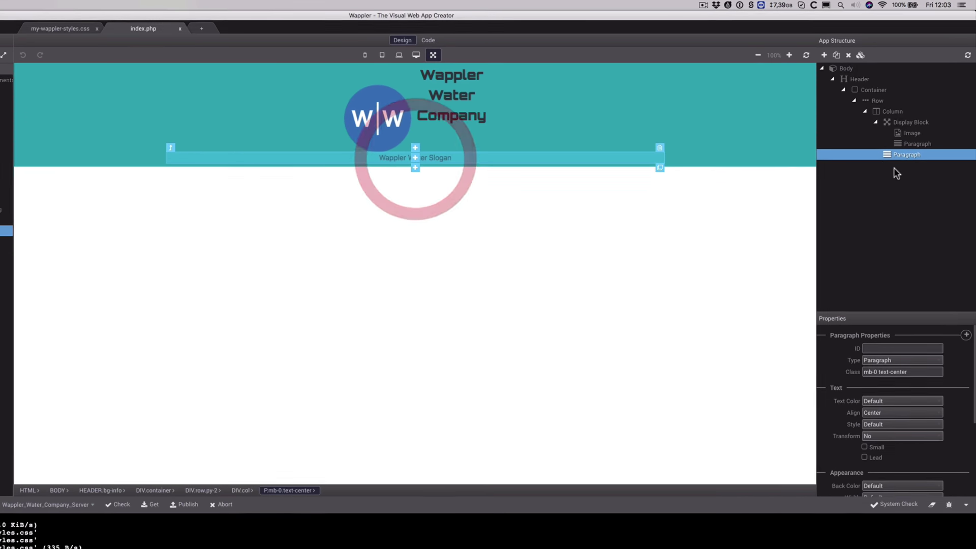
left_click(910, 144)
left_click(906, 155)
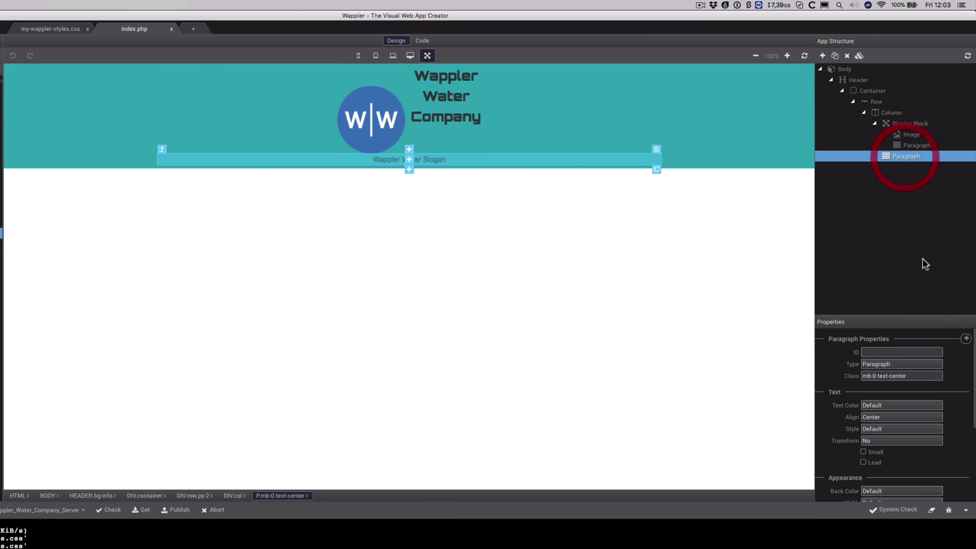
left_click(915, 376)
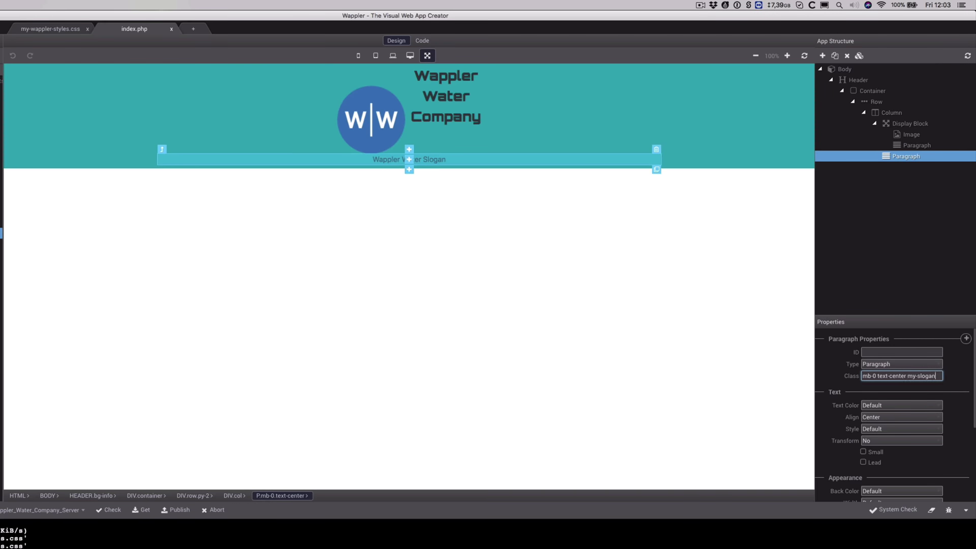
- Set the slogan paragraph's text color to Warning
left_click(900, 405)
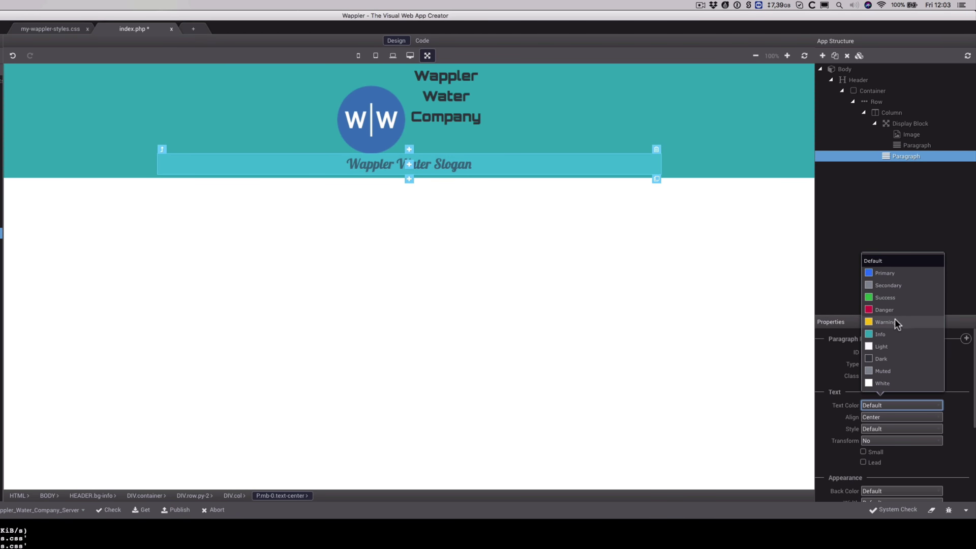
left_click(894, 320)
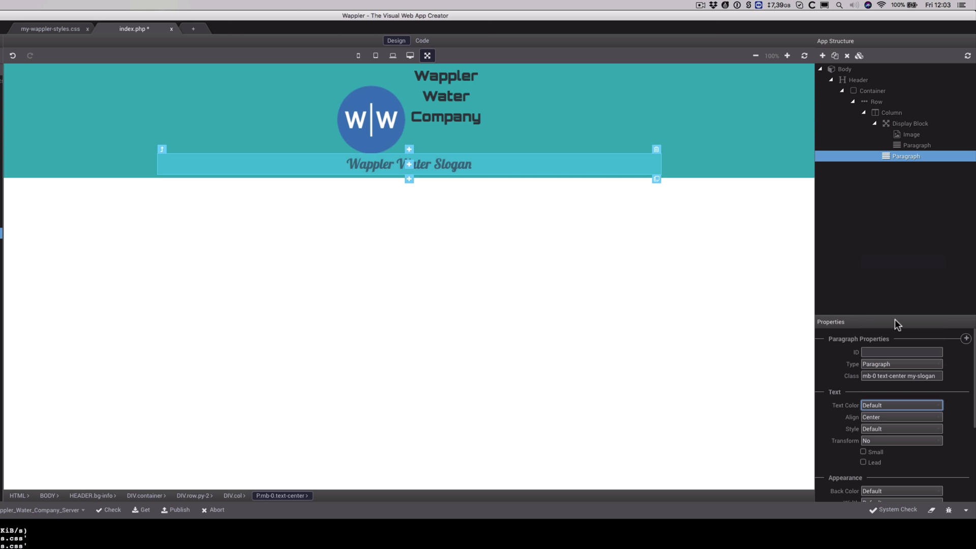
key("w")
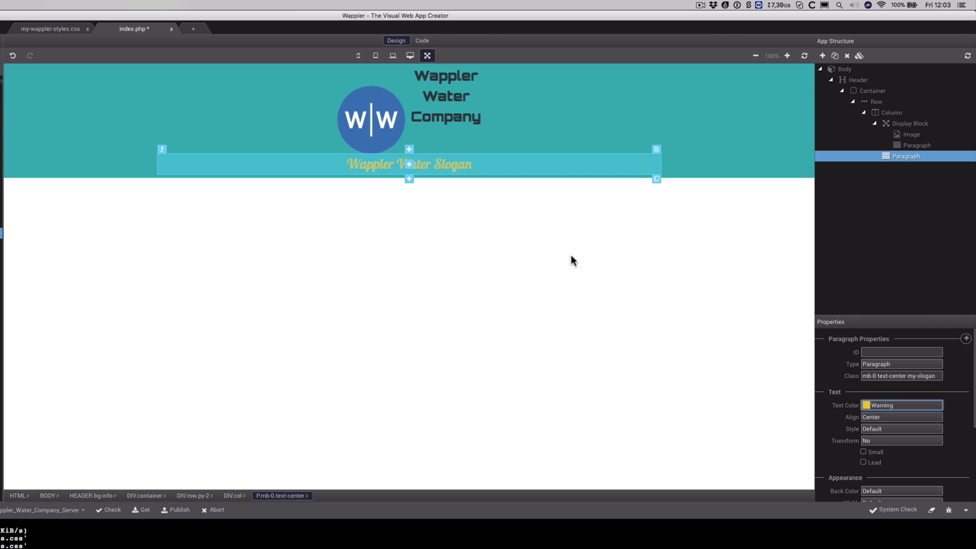
left_click(572, 255)
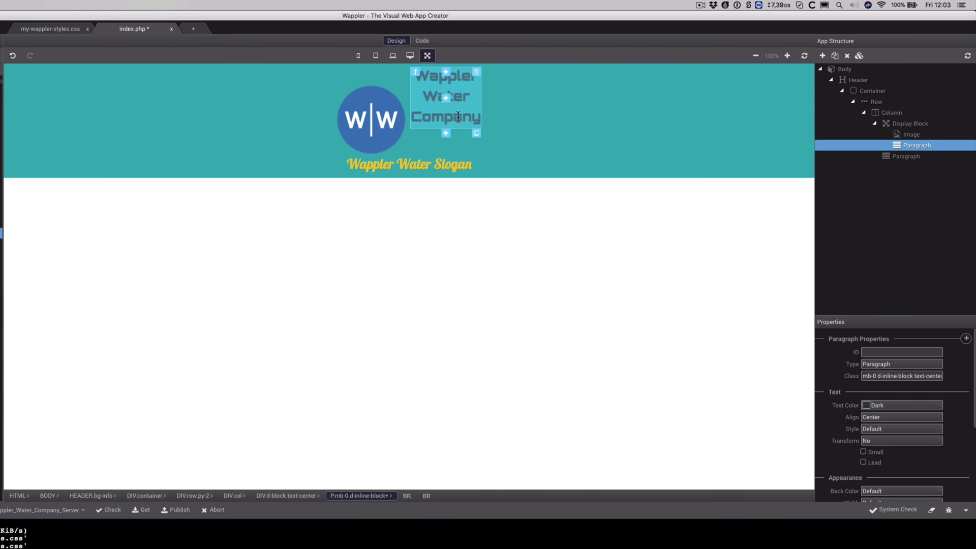
- Add vertical-align: middle; to the end of the .my-heading rule in my-wappler-styles.css and save the stylesheet
left_click(70, 33)
left_click(371, 131)
type("verti")
key("Return")
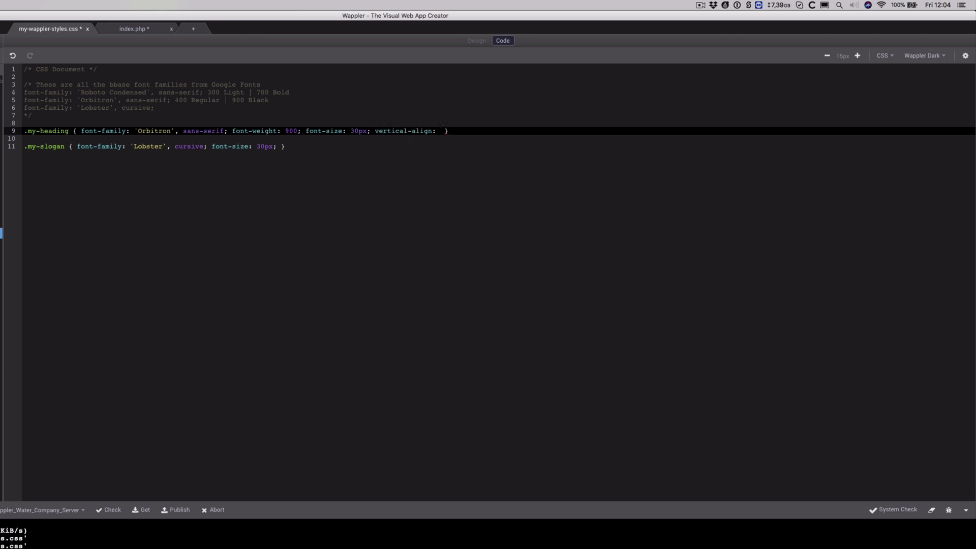
type("midd")
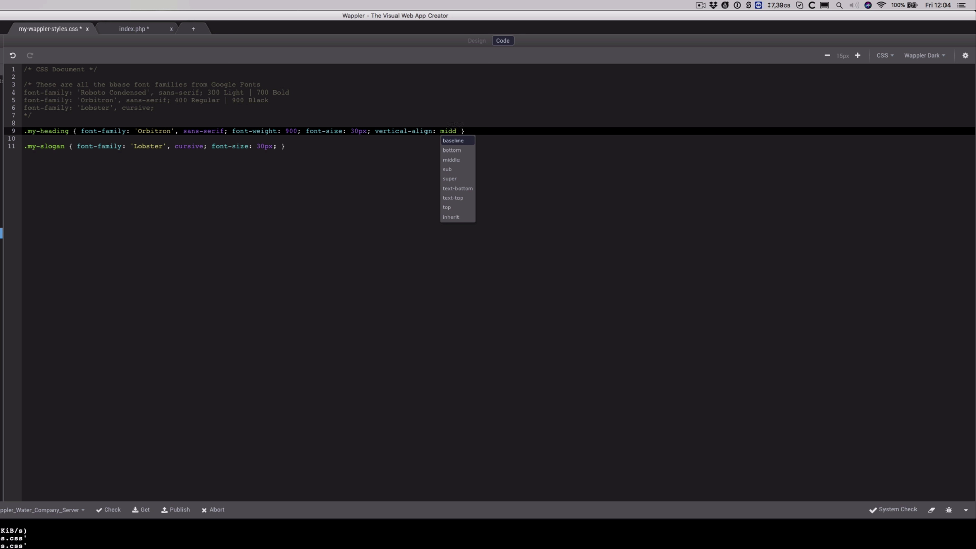
key("Return")
key("BackSpace")
key("BackSpace")
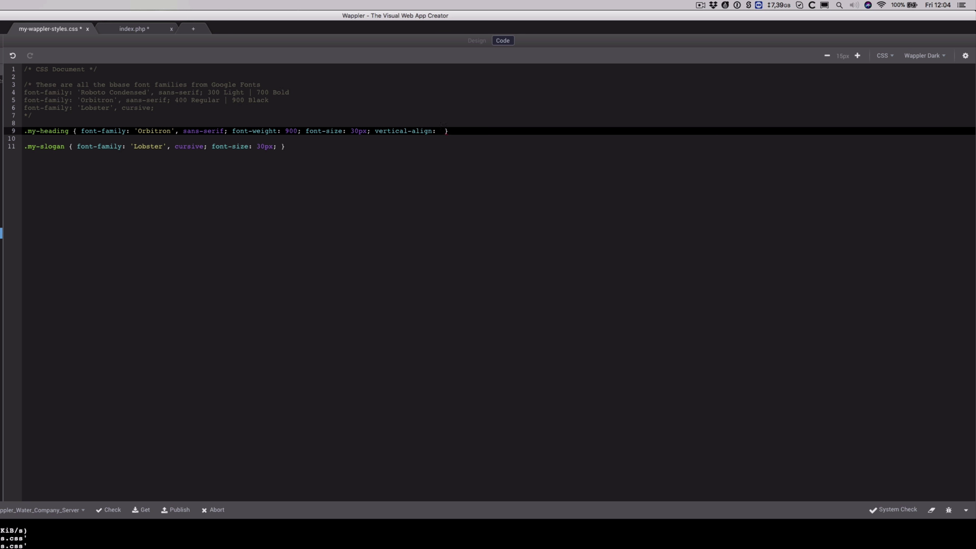
type("midd")
key("Down")
key("Down")
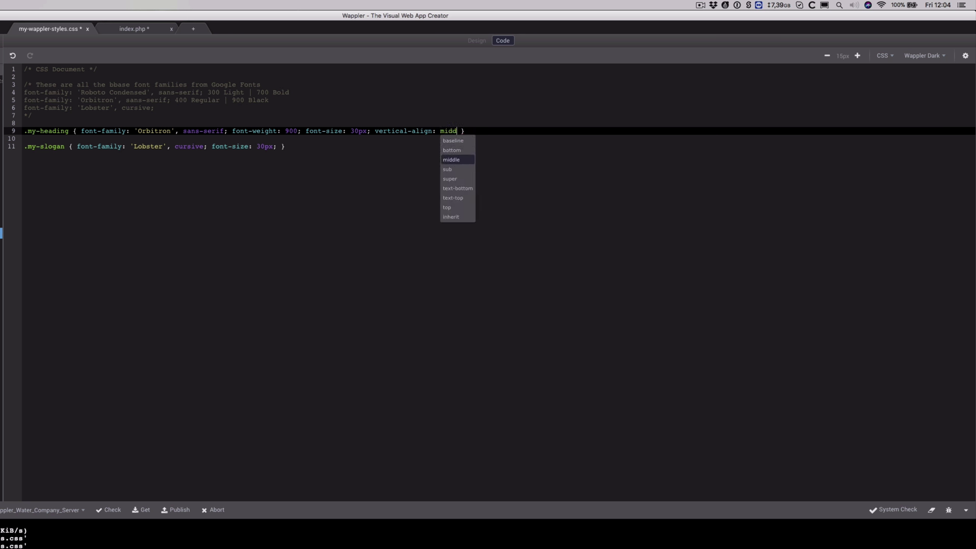
key("Return")
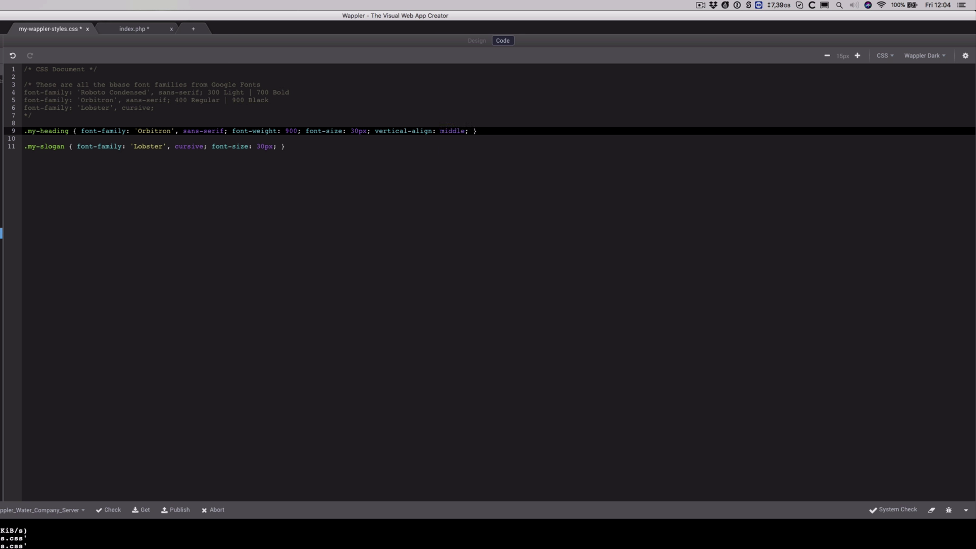
key("super+s")
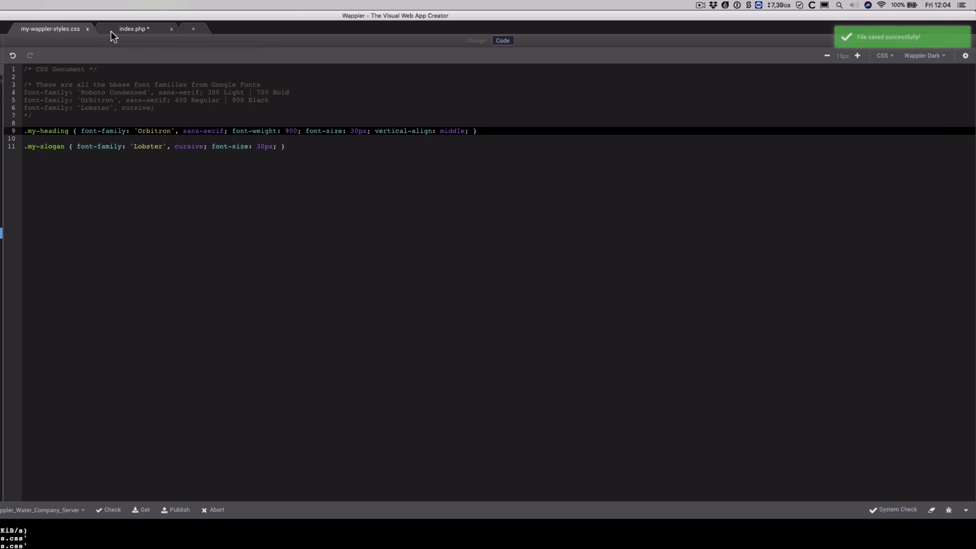
- Save index.php and switch to its source code and back to refresh the design view of the header
left_click(126, 30)
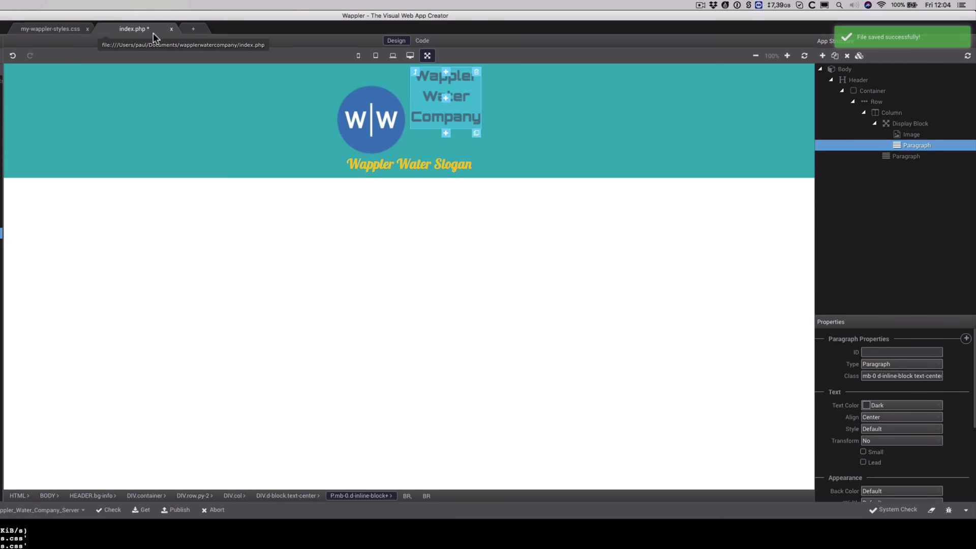
key("super+s")
left_click(422, 41)
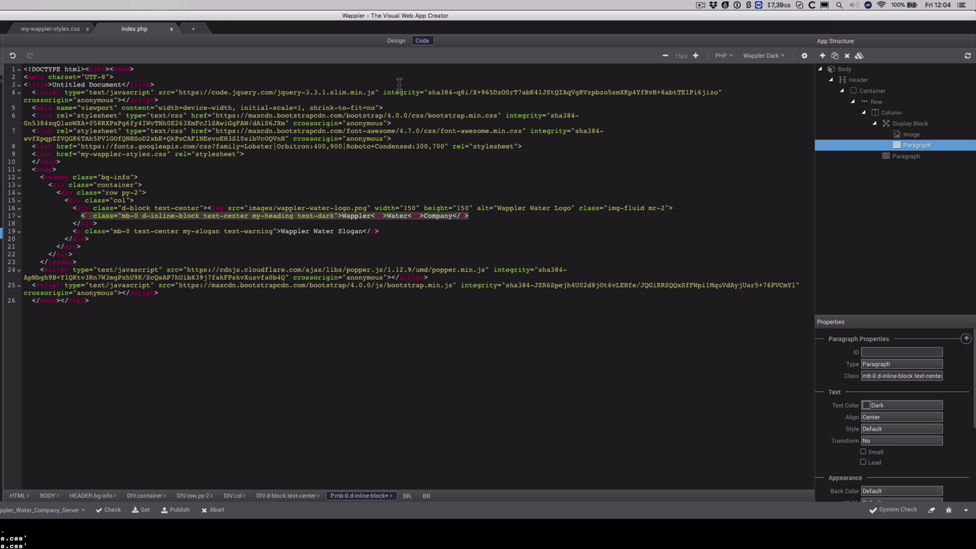
left_click(401, 90)
left_click(394, 41)
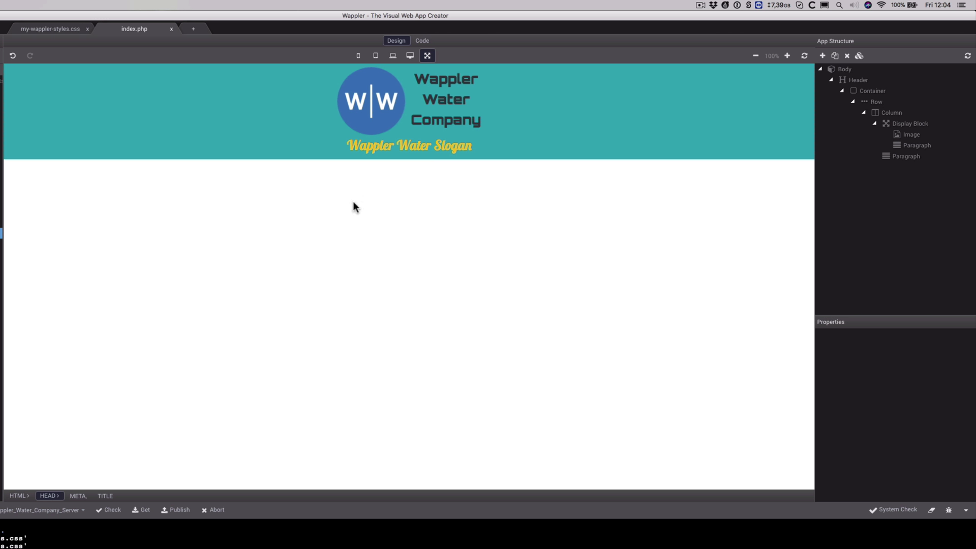
left_click(437, 179)
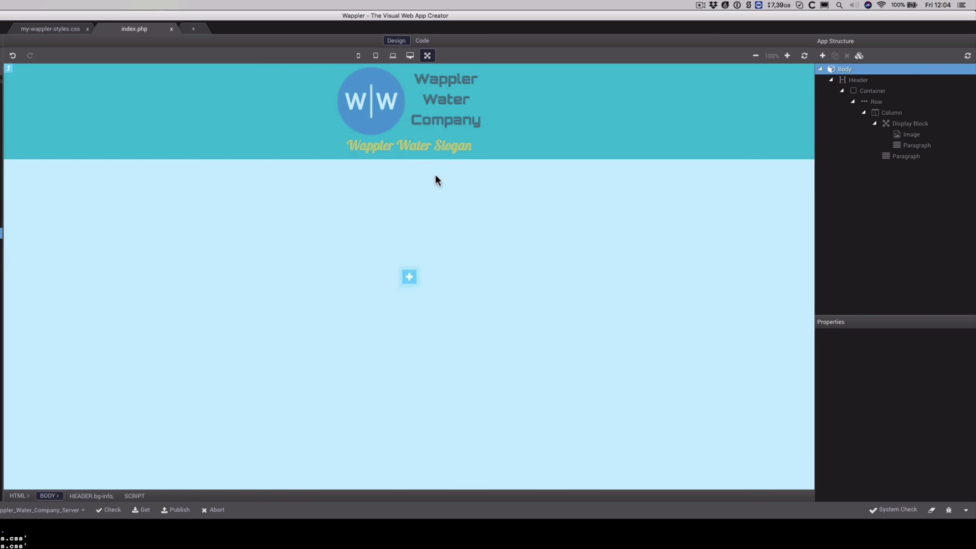
- Insert a Brand Menu Social Dark header directly below the existing page header
left_click(516, 145)
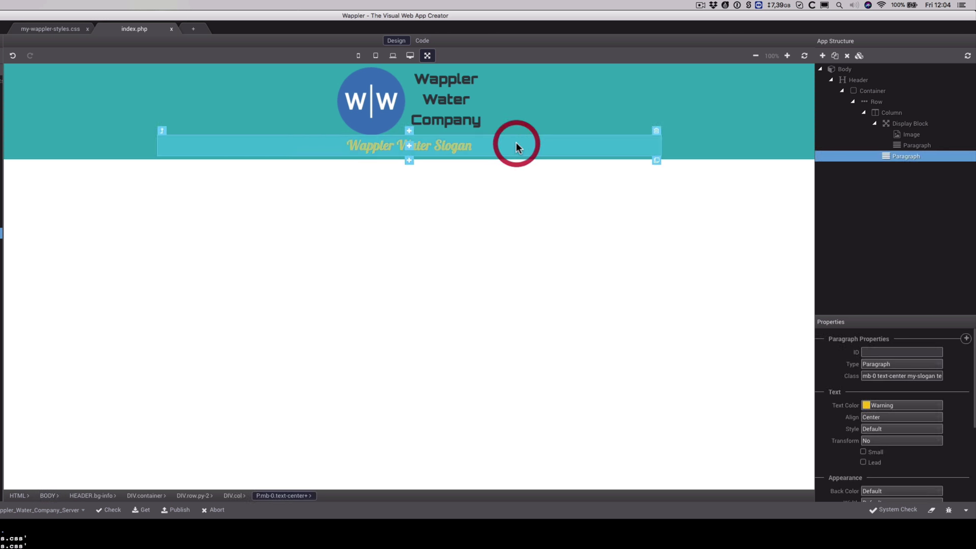
left_click(743, 150)
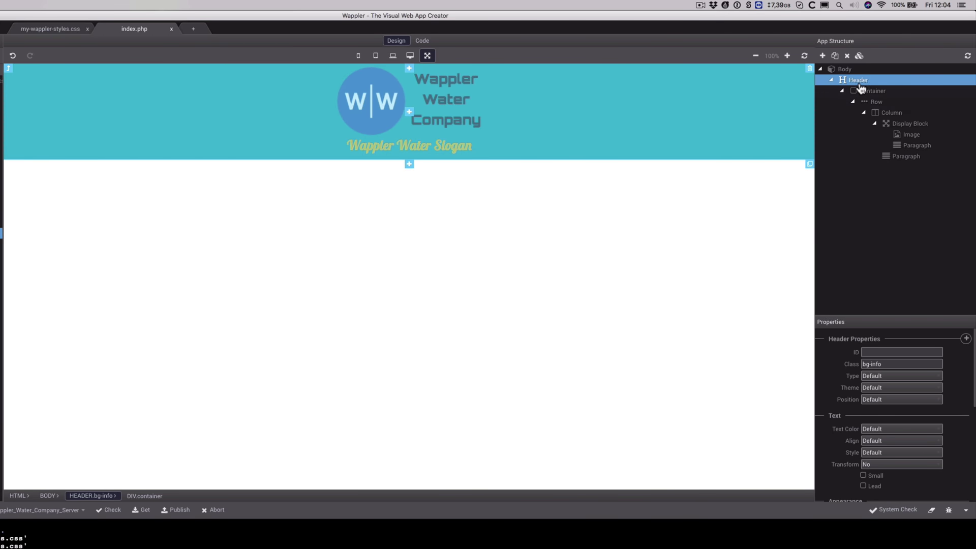
left_click(409, 168)
mouse_move(439, 172)
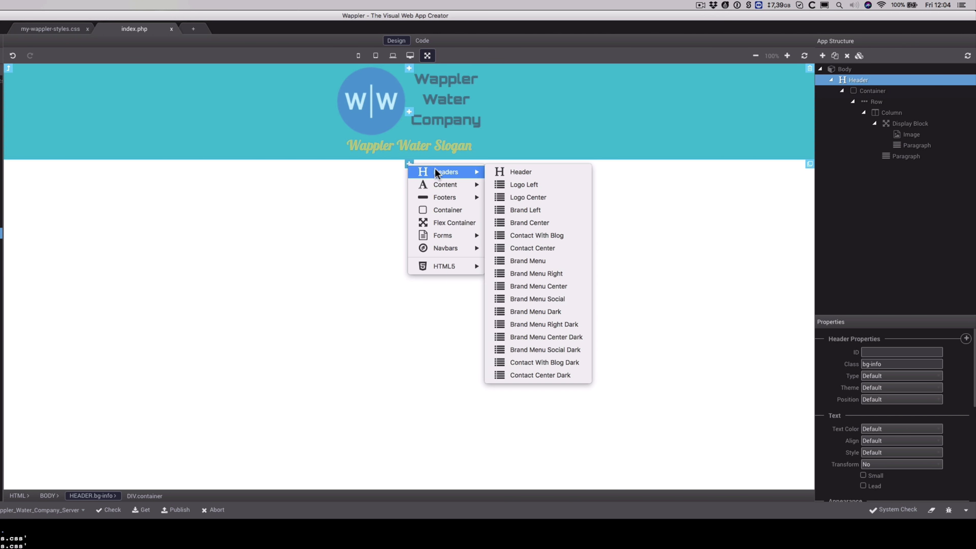
left_click(553, 352)
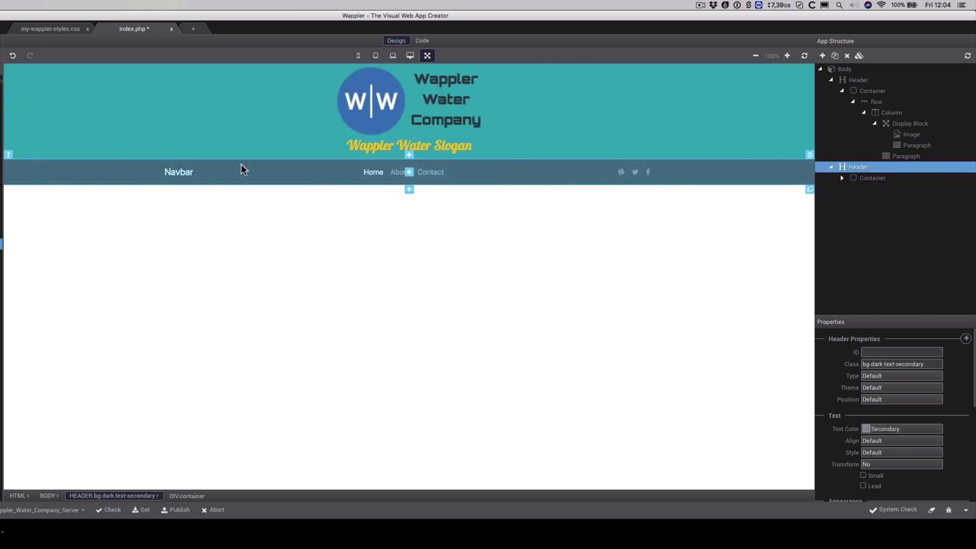
- Delete the Navbar brand text and the Slack icon from the dark menu header
left_click(179, 173)
key("Delete")
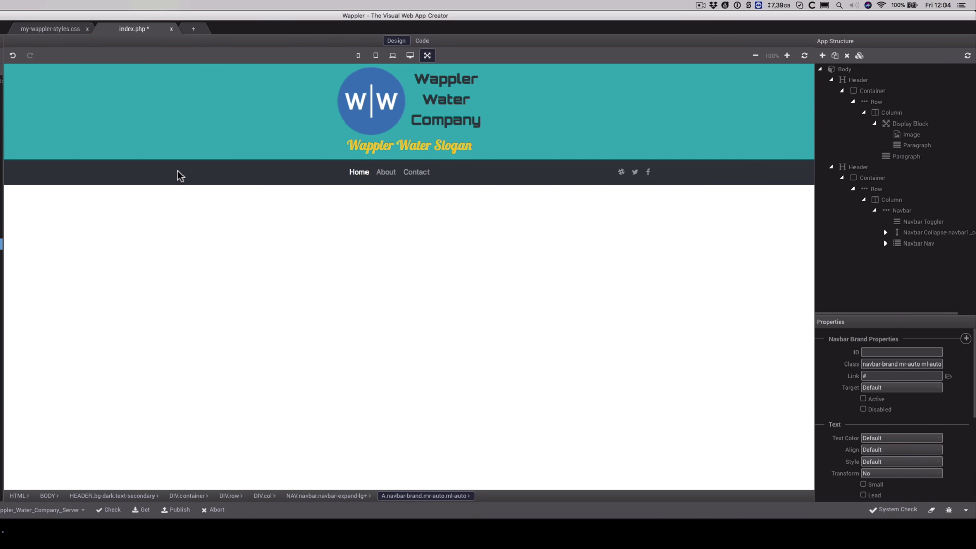
left_click(621, 172)
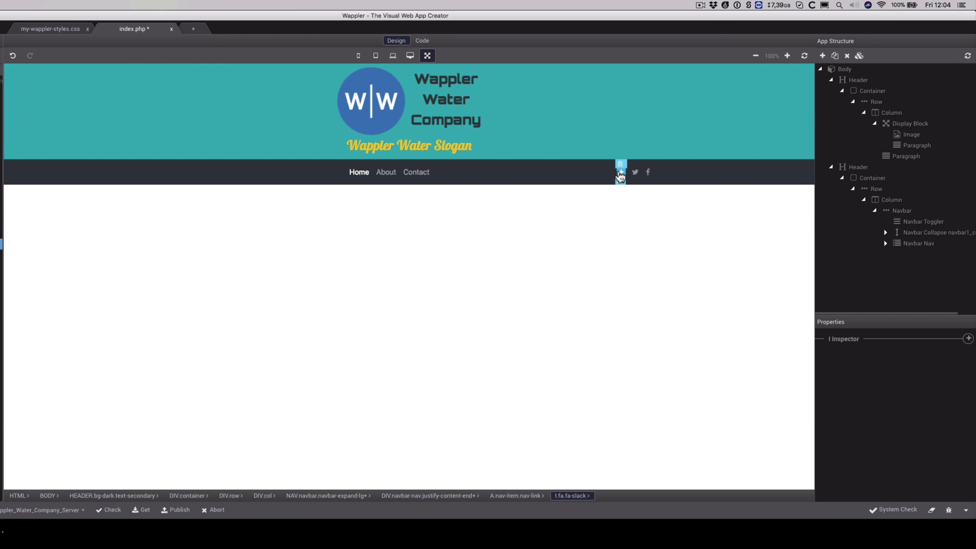
key("Delete")
- Expand the social icons' Navbar Nav in the page structure and locate the first nav item beside the Twitter icon
left_click(635, 172)
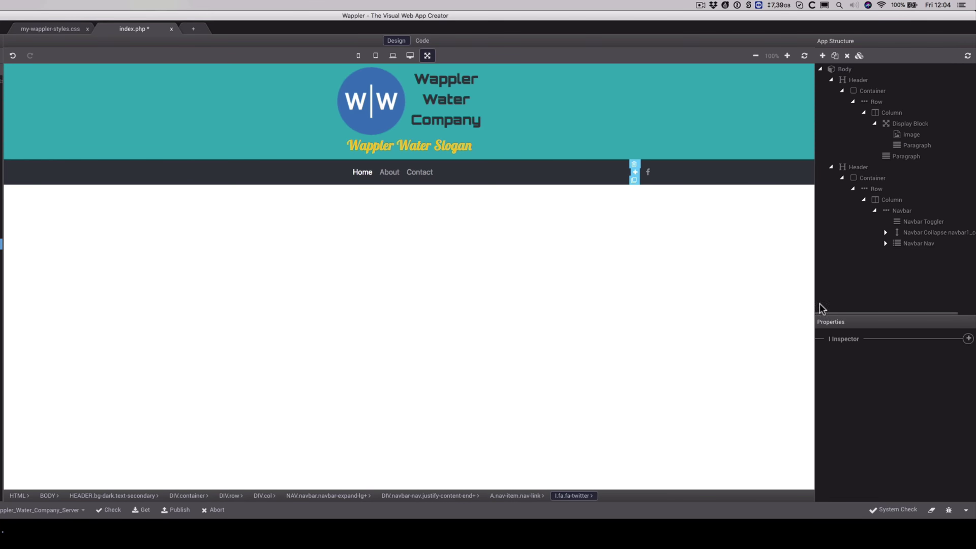
left_click(885, 243)
left_click(908, 254)
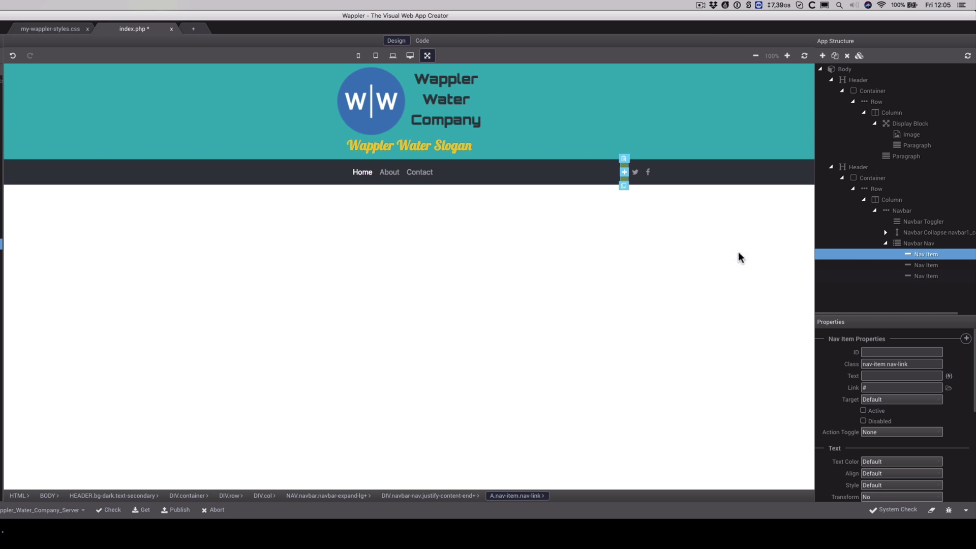
left_click(968, 57)
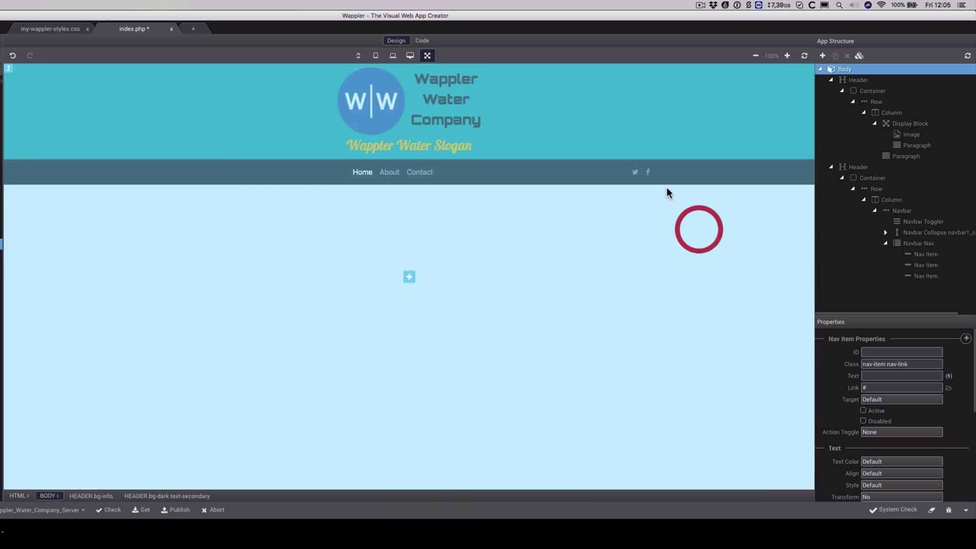
left_click(635, 171)
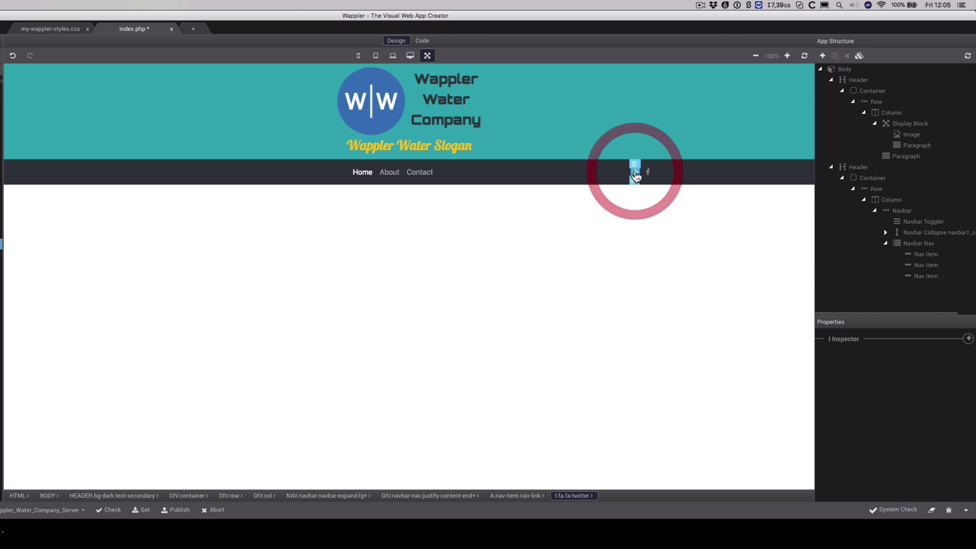
left_click(920, 255)
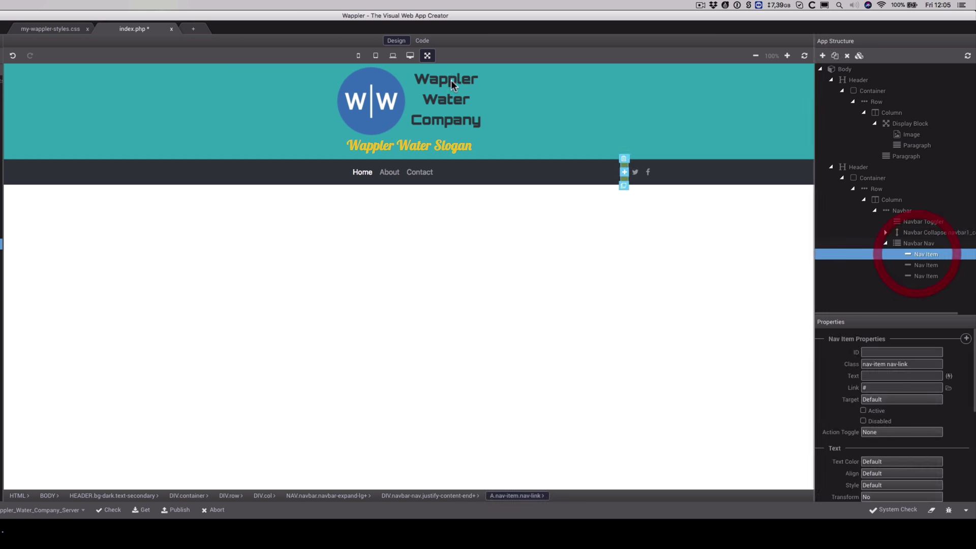
- Examine the empty nav-item link above the Twitter link in index.php's source code and highlight its line
left_click(418, 42)
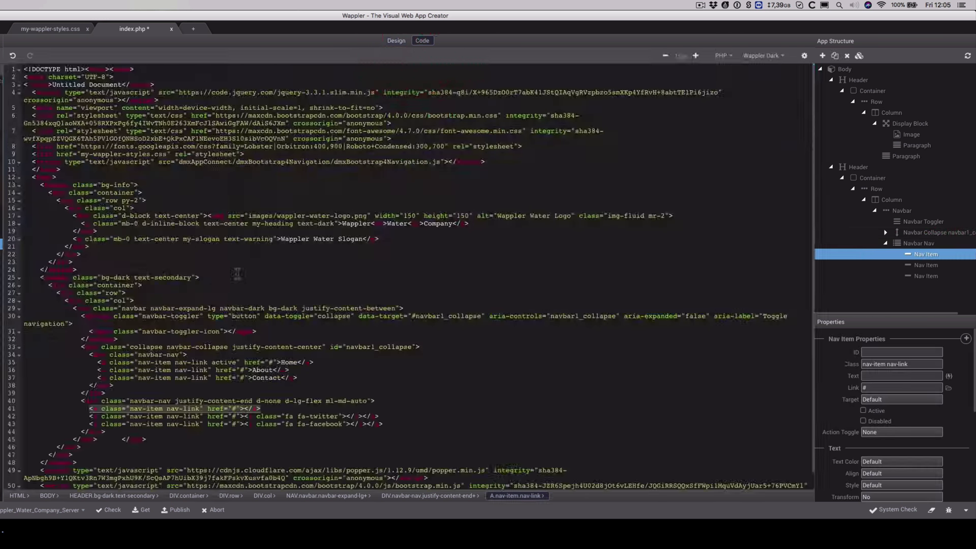
left_click(248, 408)
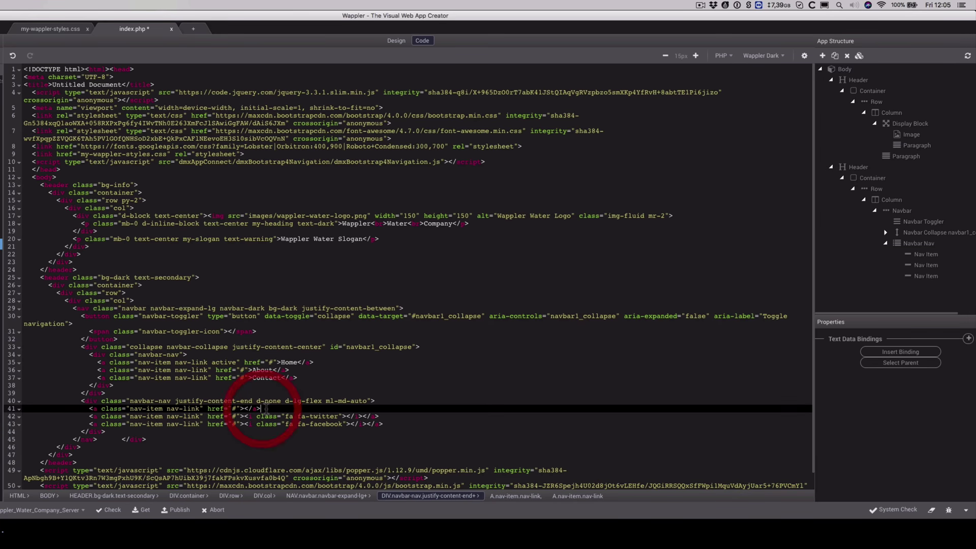
left_click(81, 407)
left_click_drag(82, 408, 88, 407)
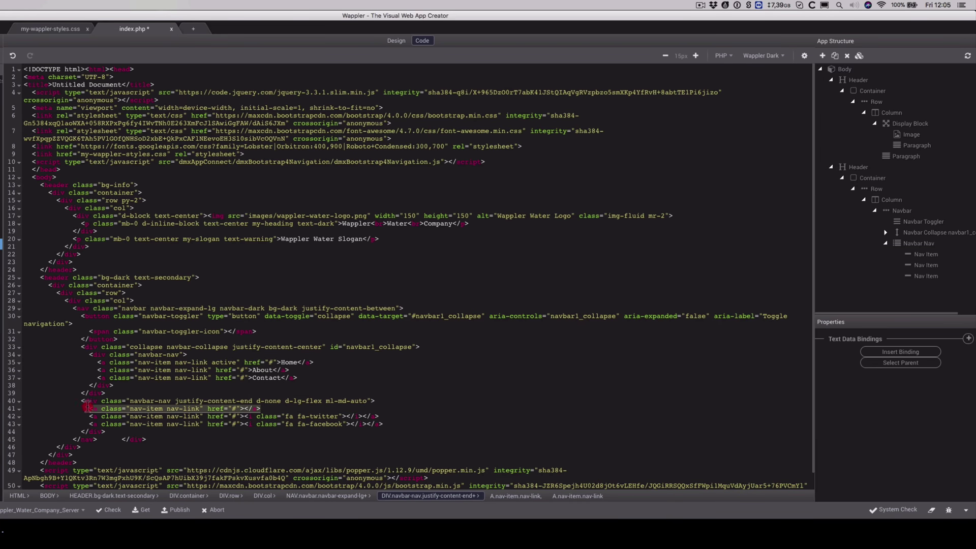
- Return to the design view and delete the empty nav item beside the Twitter icon in the dark header
left_click(396, 41)
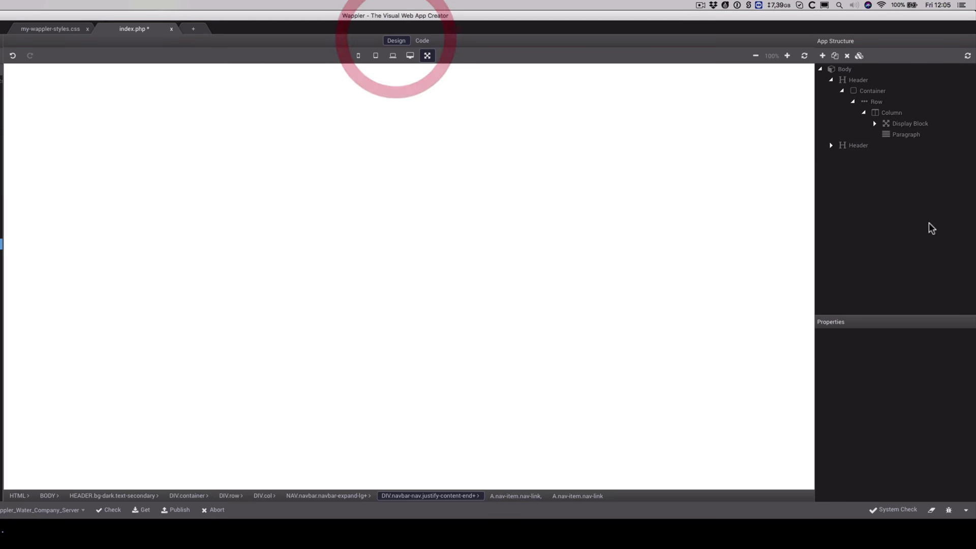
left_click(626, 172)
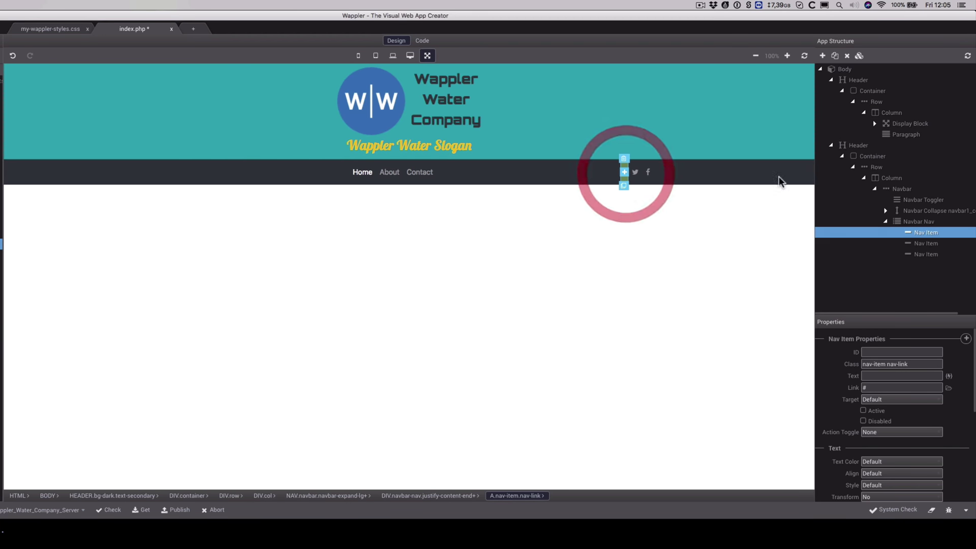
right_click(923, 233)
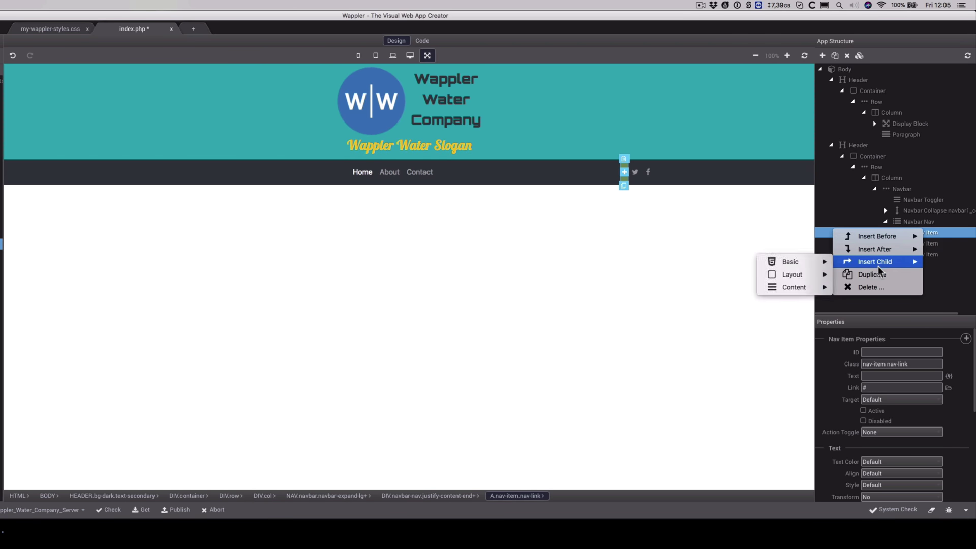
left_click(876, 286)
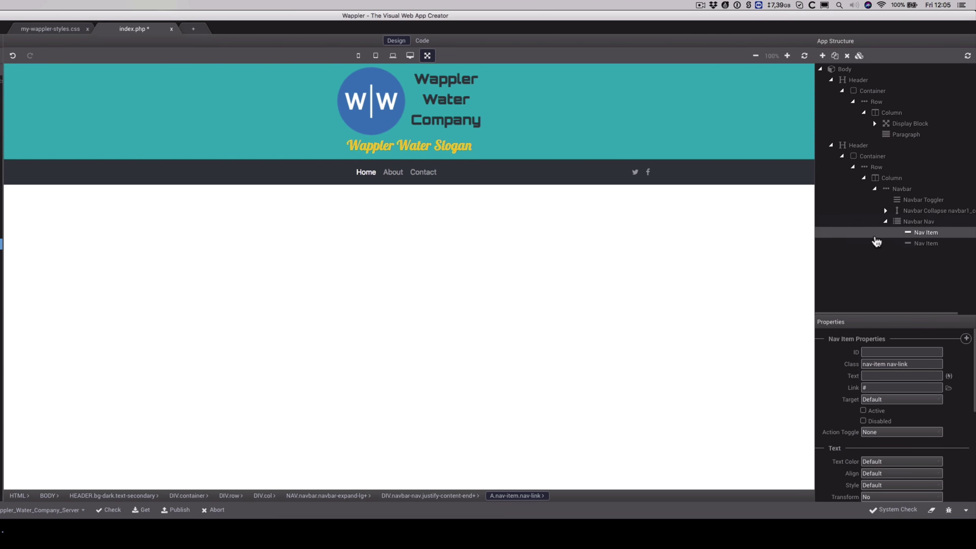
- Insert a Nav Dropdown directly after the Home item in the main navigation
left_click(910, 200)
left_click(887, 211)
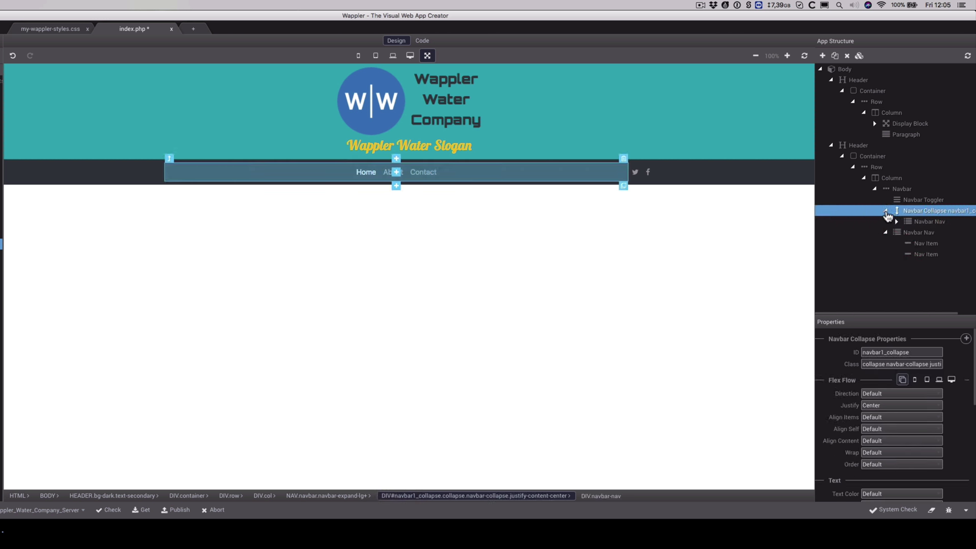
left_click(896, 222)
left_click(921, 233)
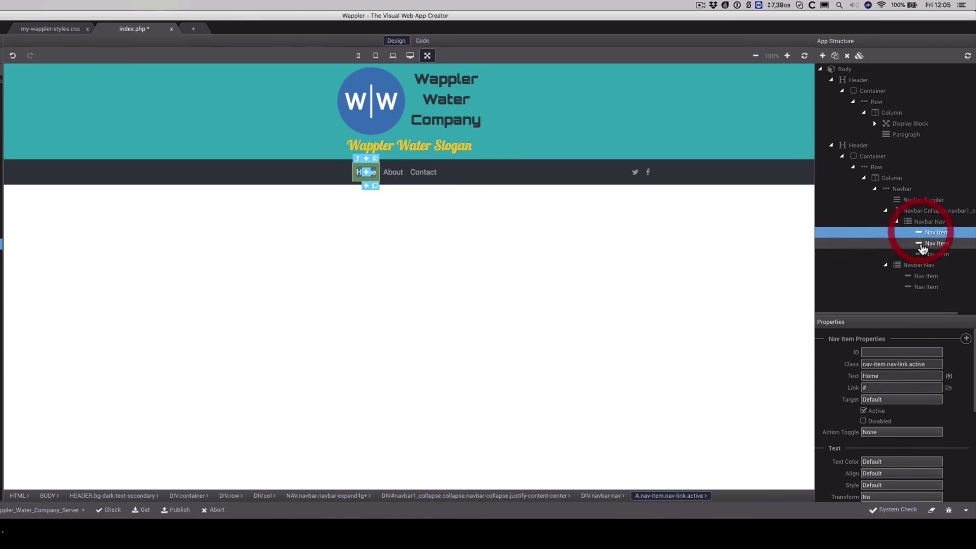
left_click(922, 243)
left_click(925, 253)
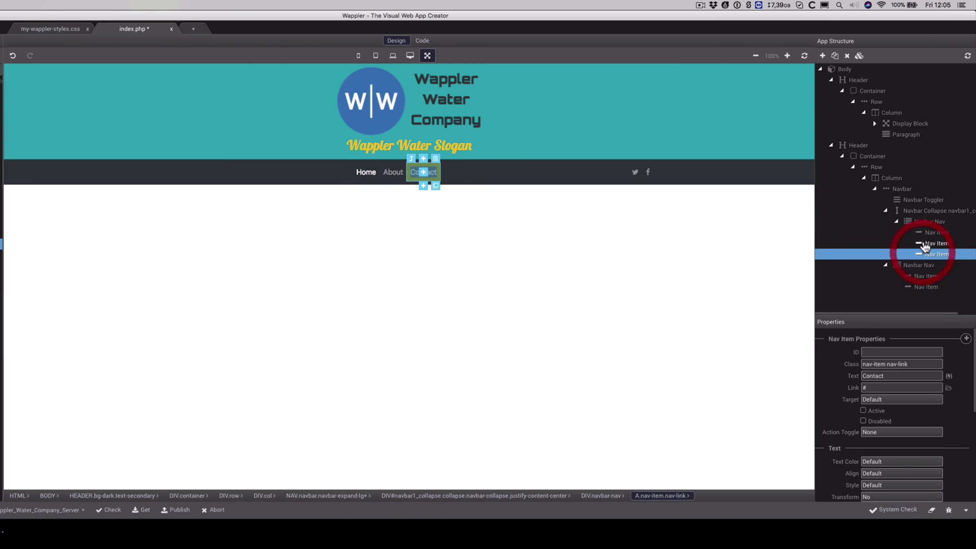
left_click(925, 233)
right_click(923, 232)
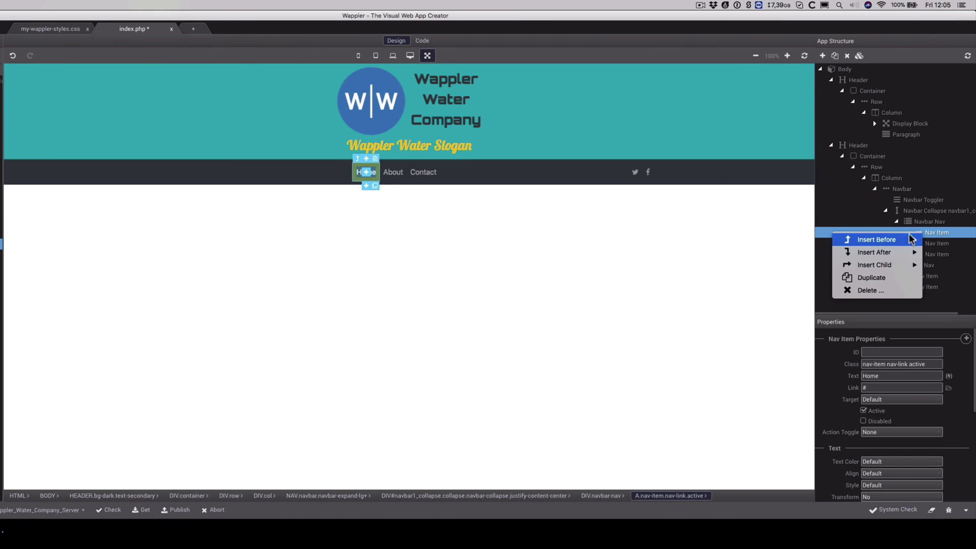
mouse_move(895, 252)
left_click(804, 261)
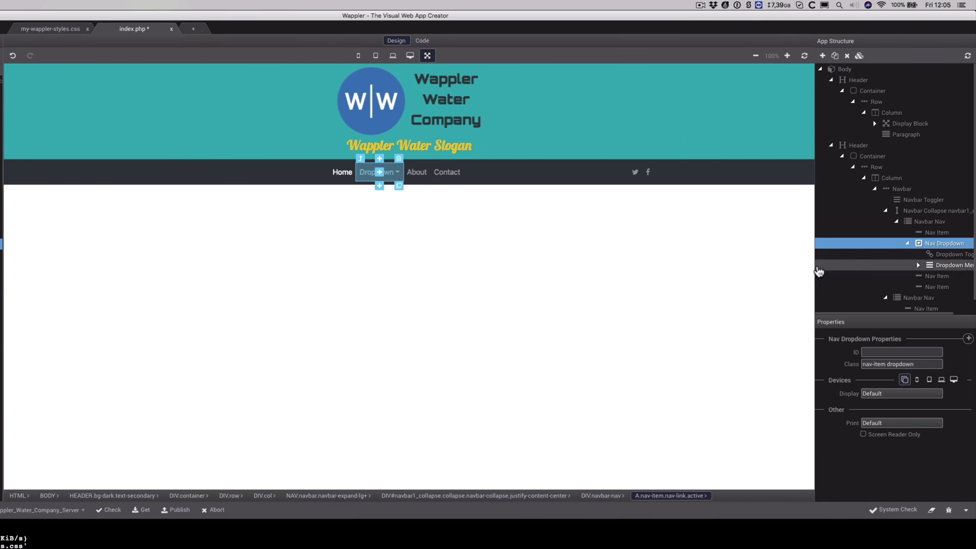
- Widen the page structure area and insert a Dropdown Header before the Action item in the dropdown menu
left_click_drag(815, 265, 722, 267)
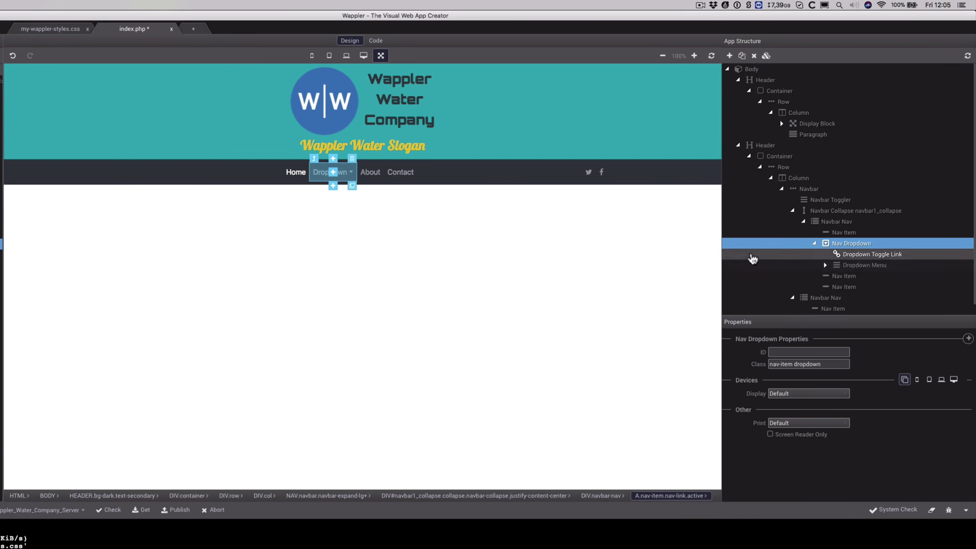
left_click(844, 257)
left_click(840, 266)
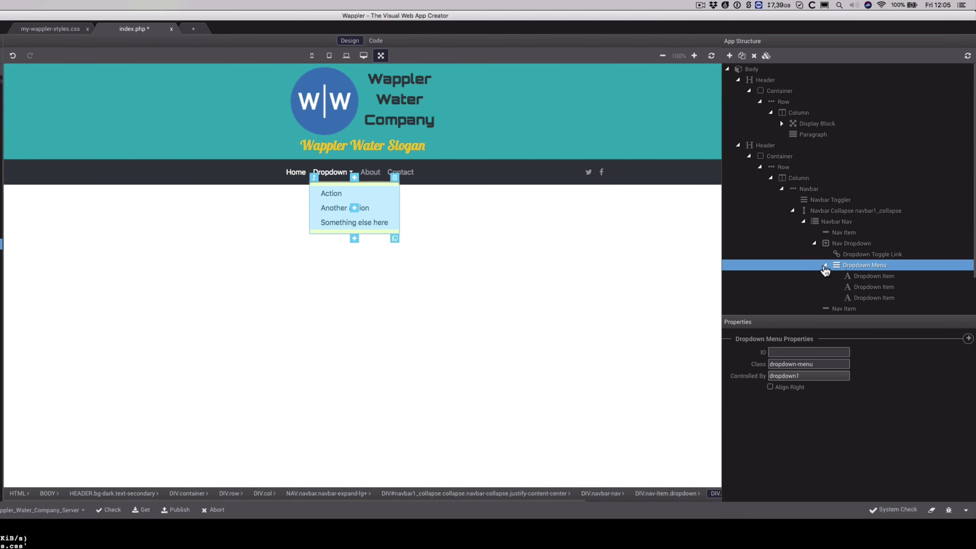
left_click(855, 277)
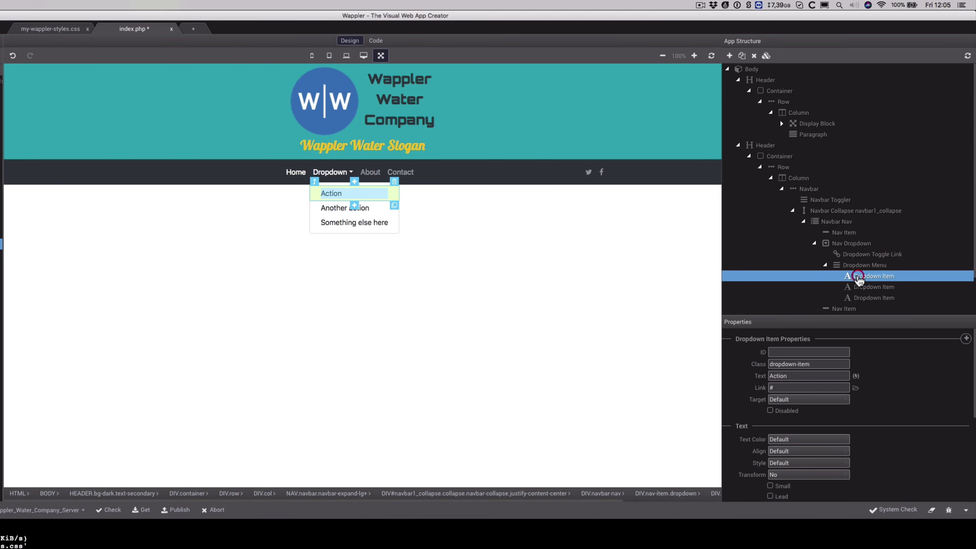
right_click(859, 280)
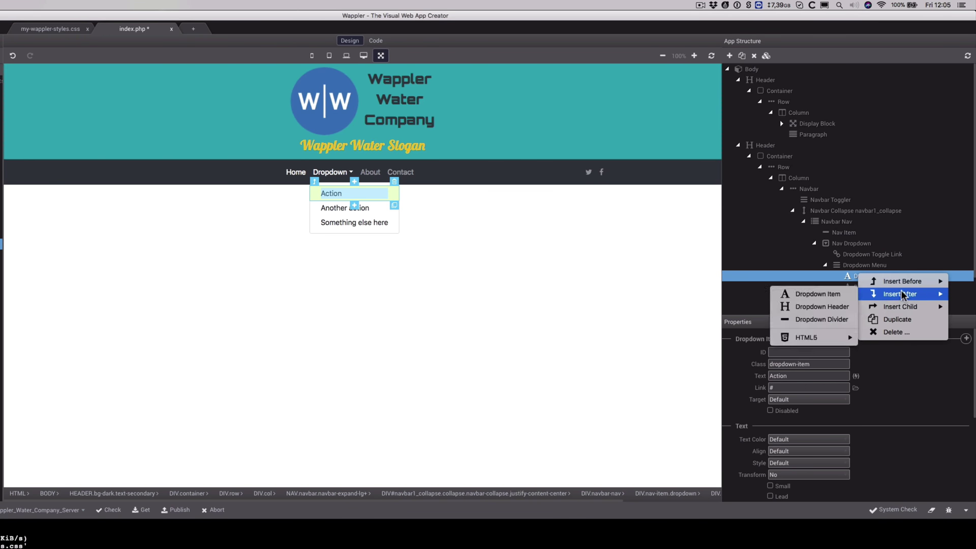
mouse_move(902, 285)
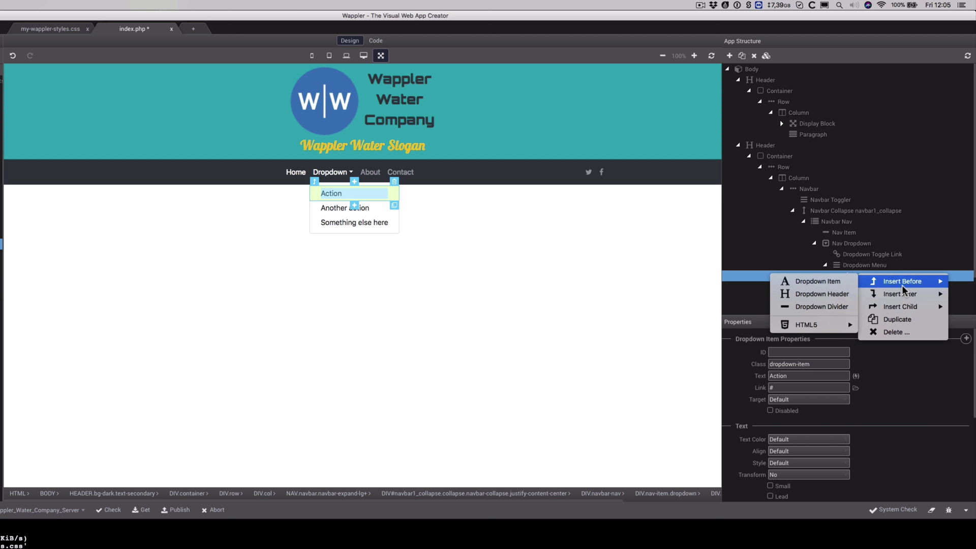
left_click(839, 293)
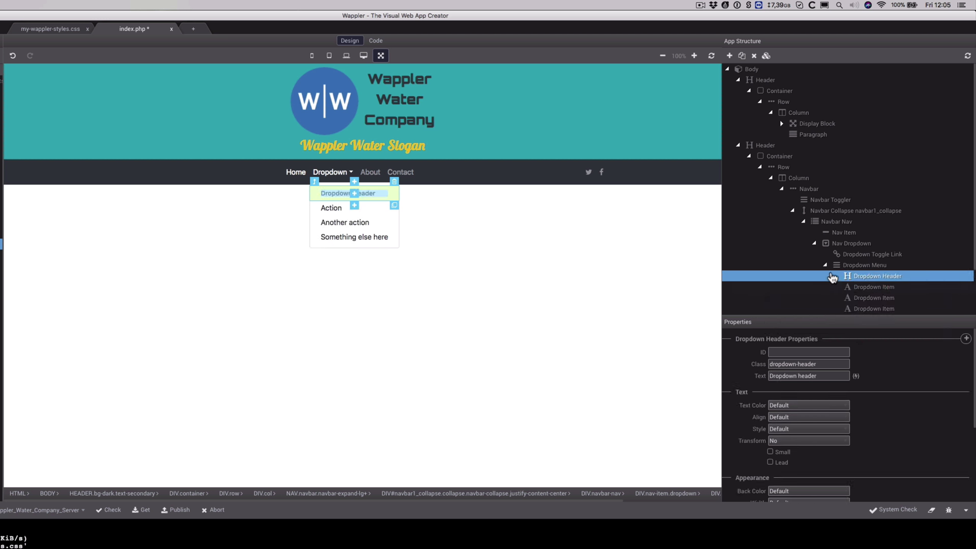
- Insert a Dropdown Divider after the Another action item in the dropdown menu
left_click(873, 301)
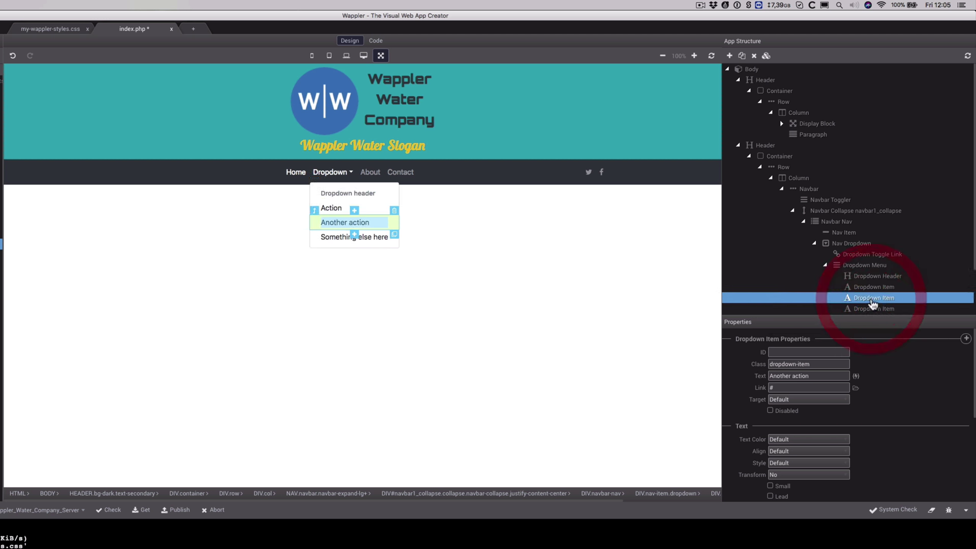
right_click(872, 298)
mouse_move(897, 316)
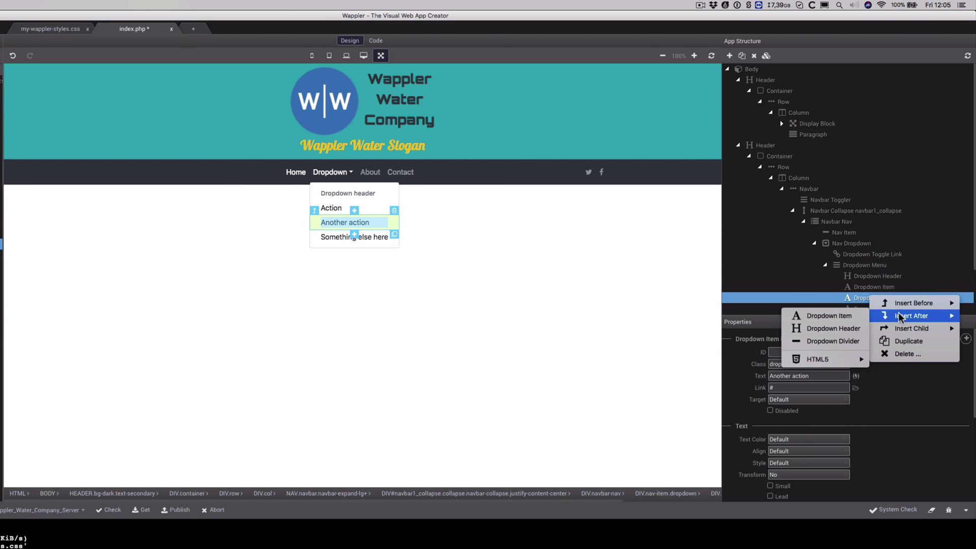
left_click(845, 341)
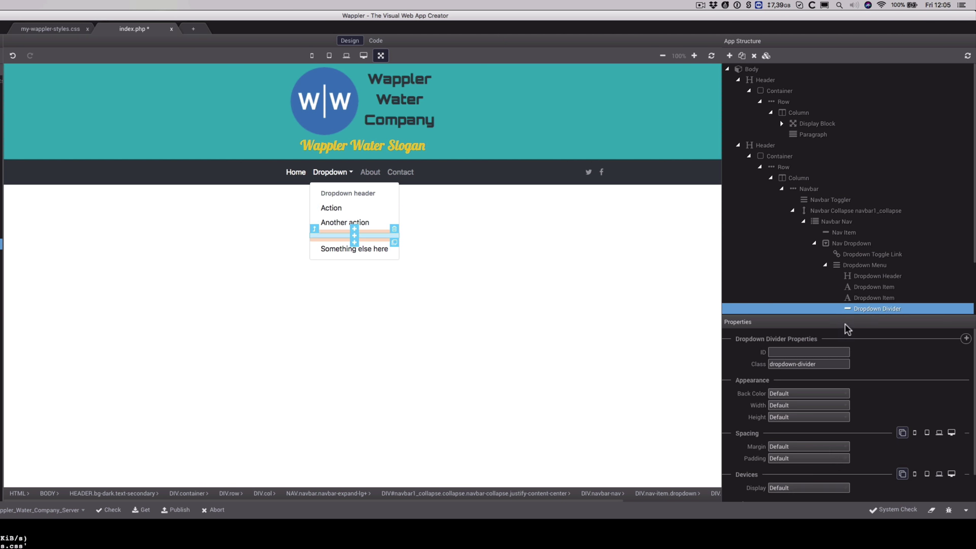
- Review the properties of the Home item, the Nav Dropdown and its toggle link, and collapse the dropdown in the page structure
left_click(825, 266)
left_click(835, 244)
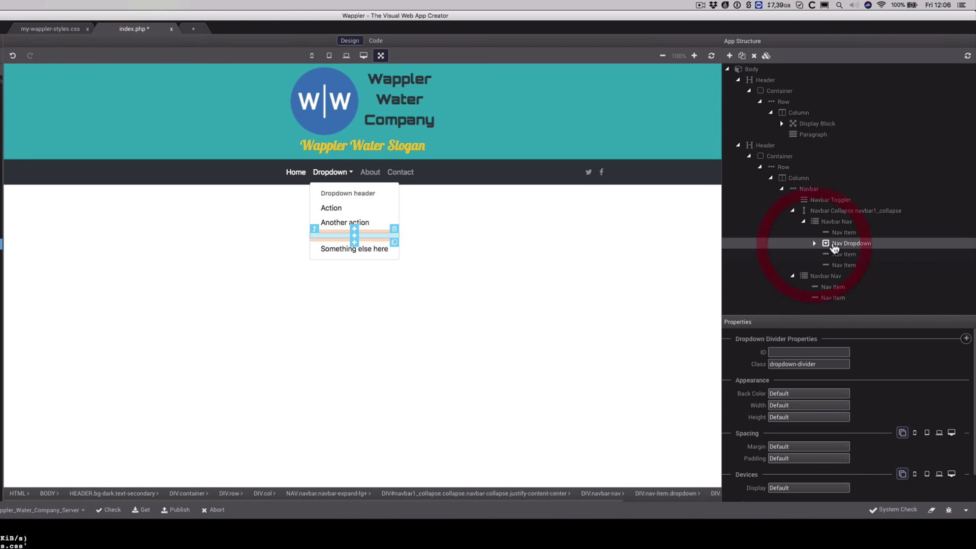
left_click(838, 232)
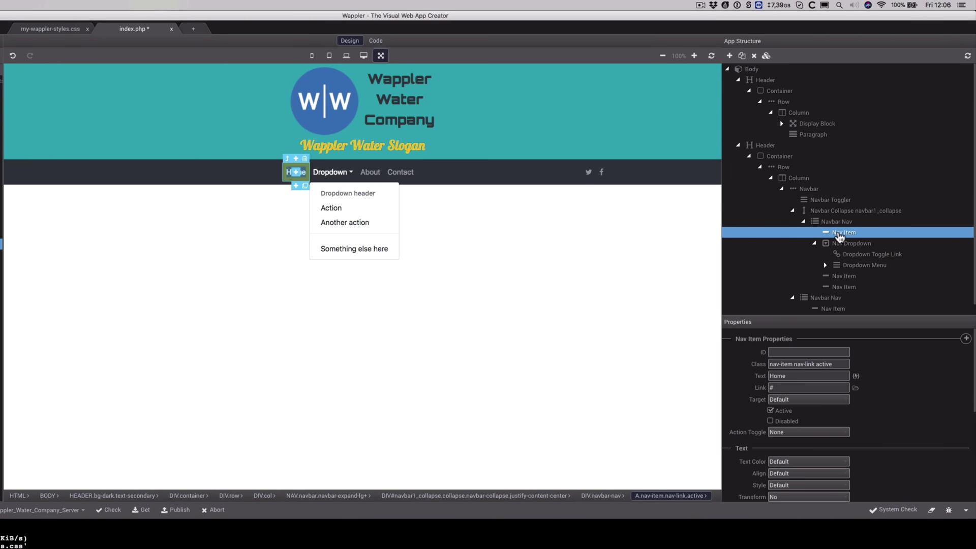
left_click(840, 245)
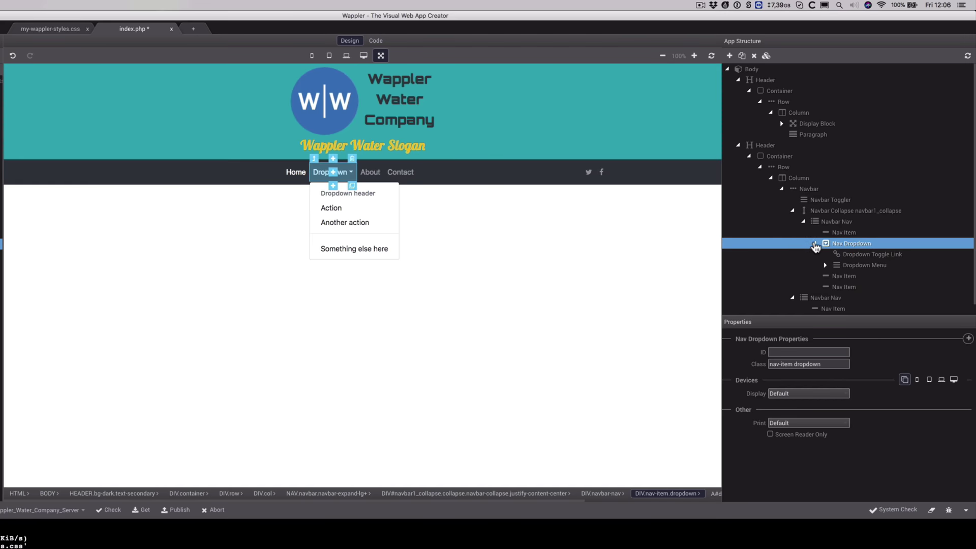
left_click(837, 254)
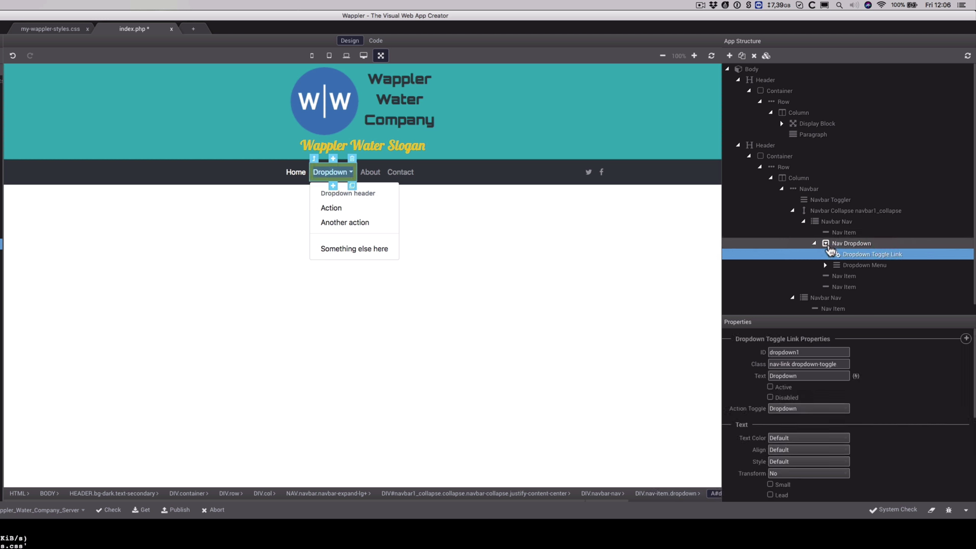
left_click(828, 244)
left_click(814, 244)
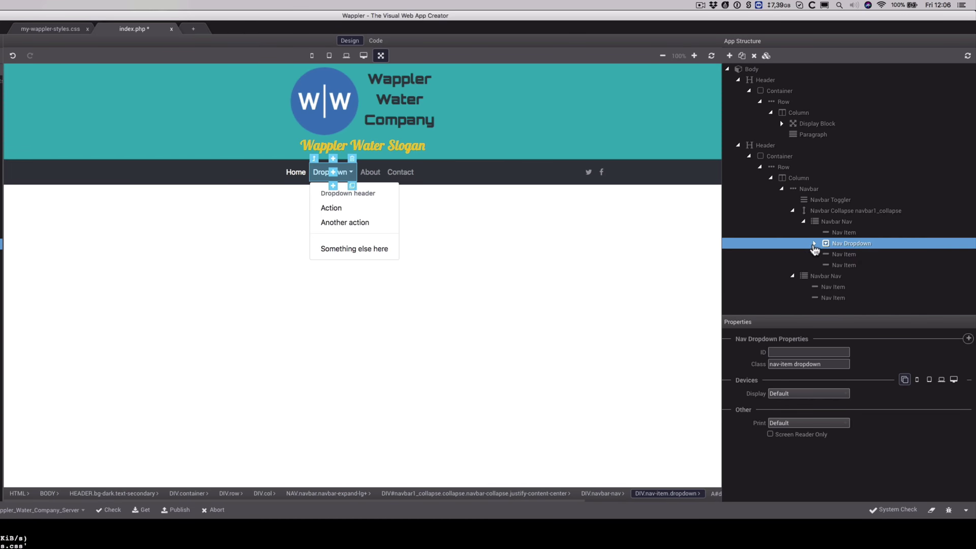
left_click(829, 288)
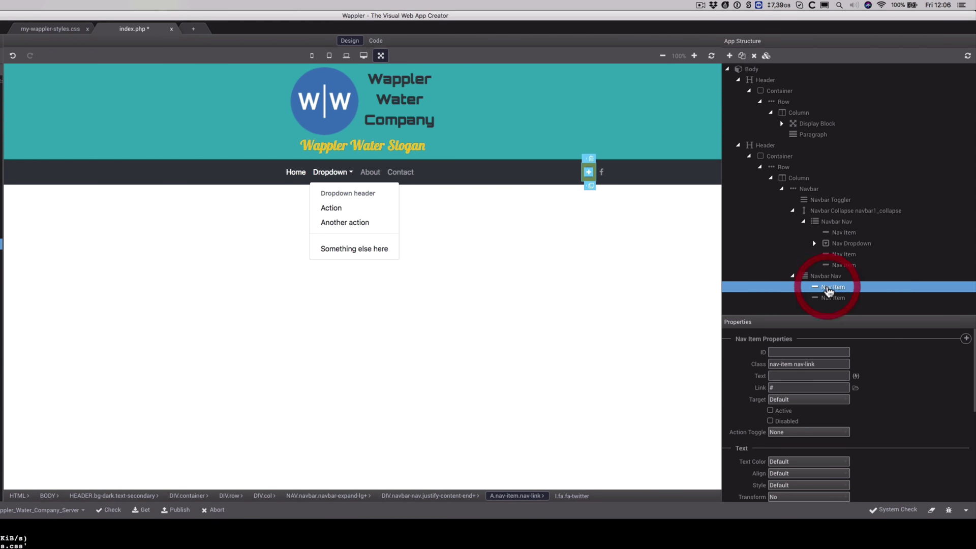
left_click(784, 388)
type("https://twitter.com")
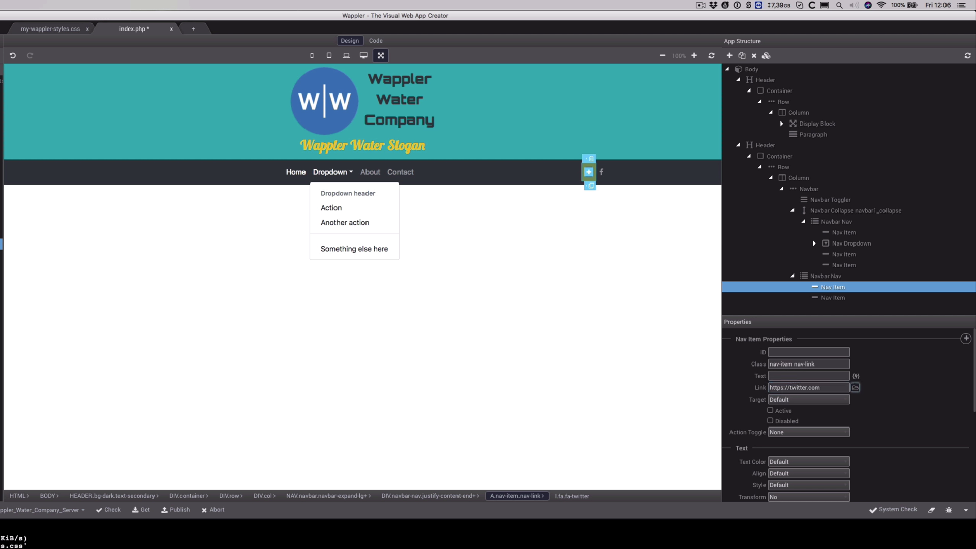
left_click(827, 299)
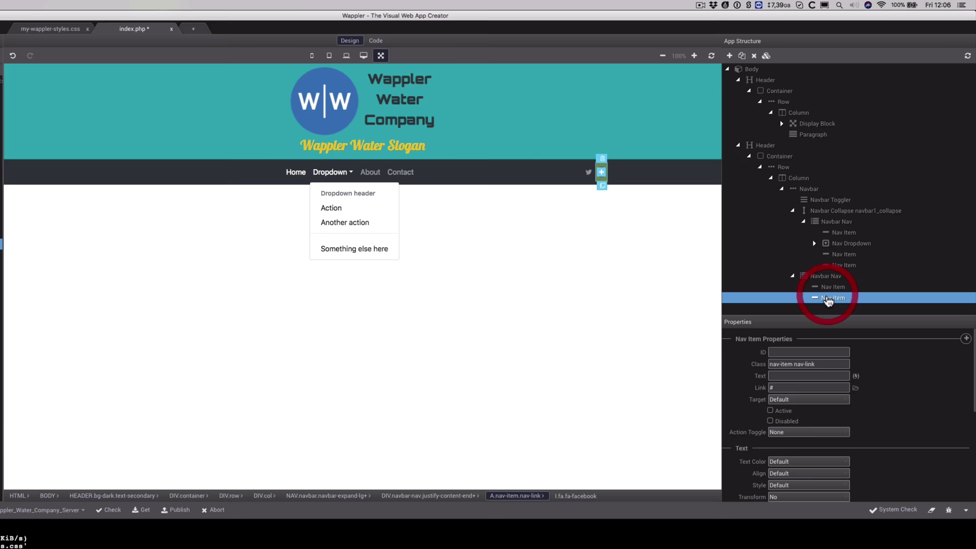
left_click(786, 388)
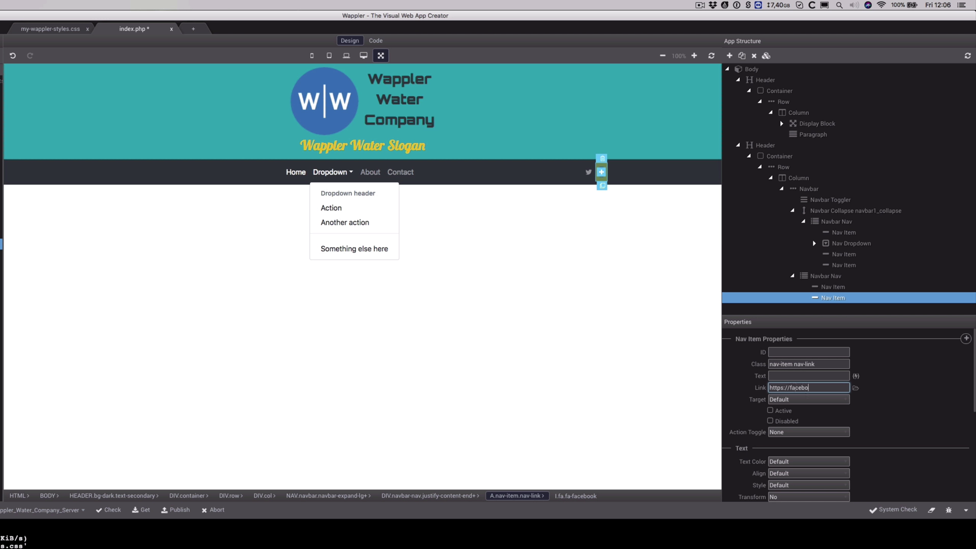
key("Return")
- Examine the dropdown divider and dropdown header markup in index.php's source code, and return to the design view
left_click(375, 41)
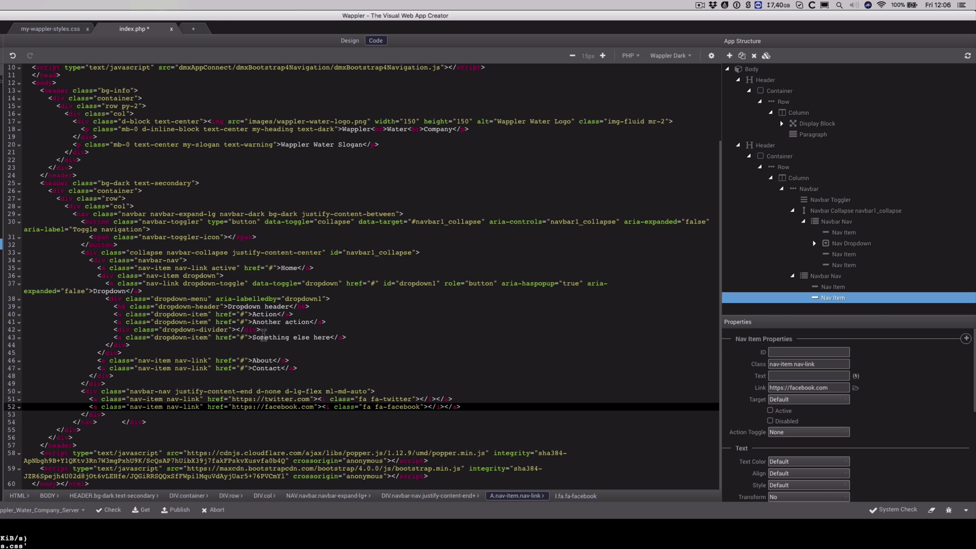
left_click(211, 329)
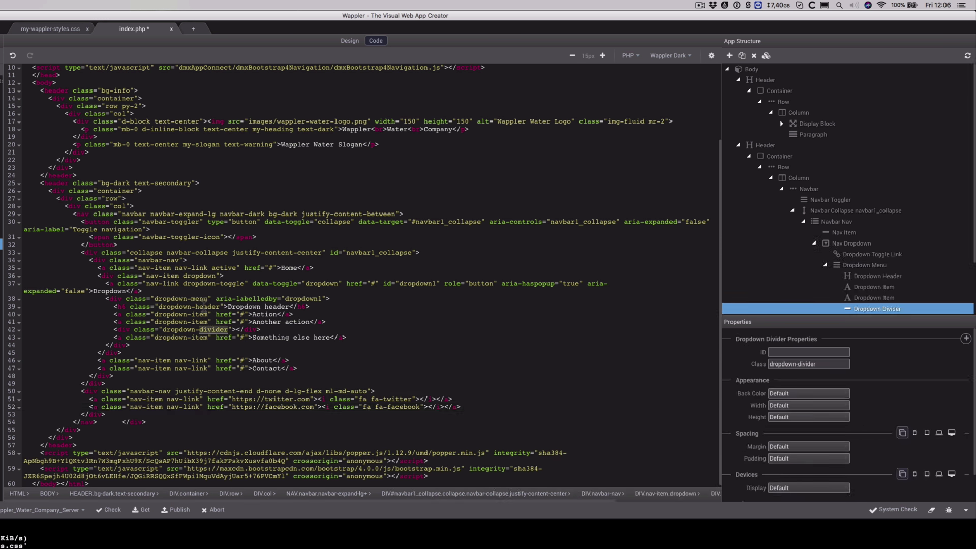
left_click(209, 306)
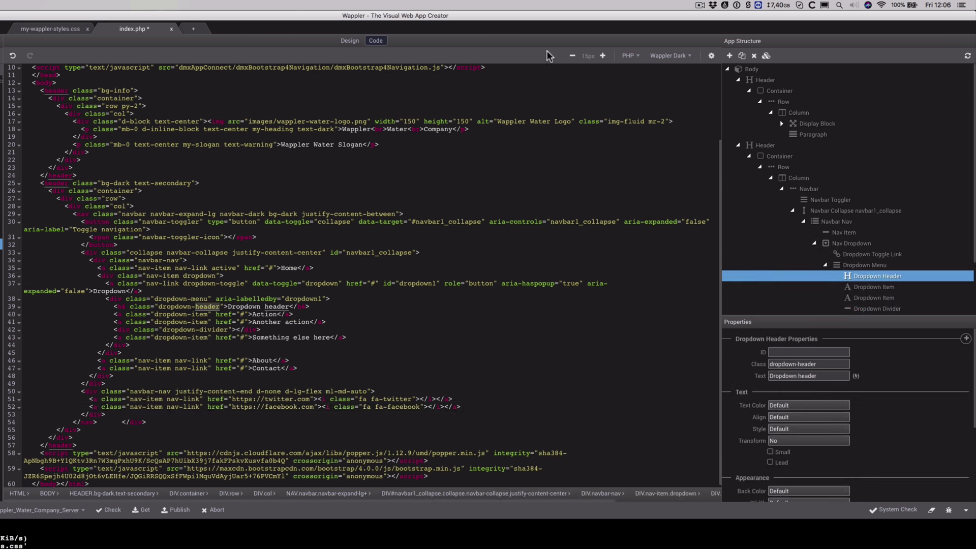
left_click(350, 41)
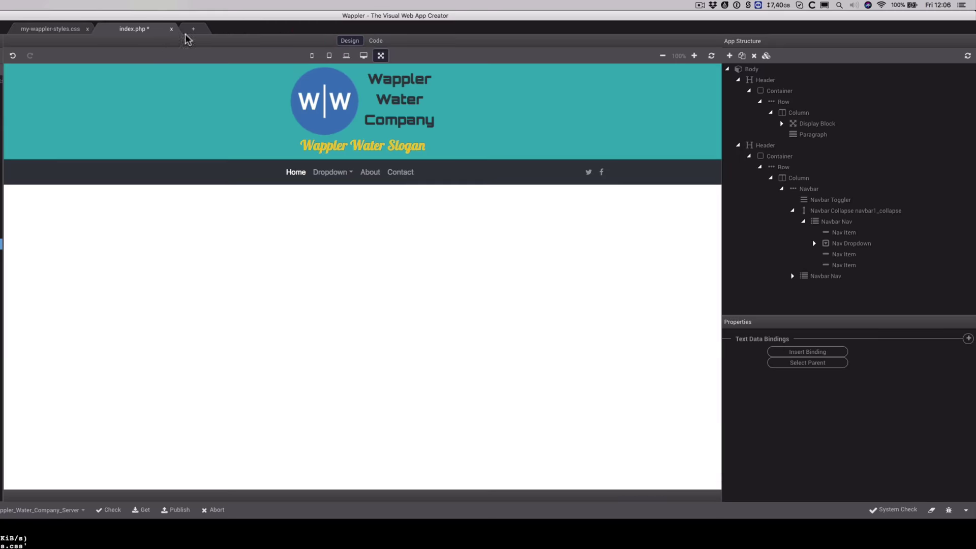
- Save and publish index.php, and view the live beta-27 page in Chrome
key("super+s")
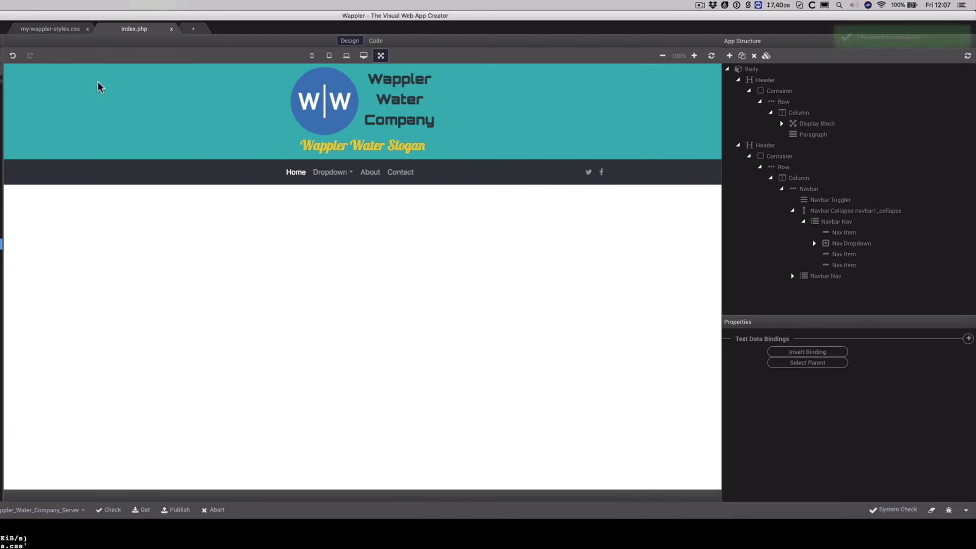
left_click(172, 511)
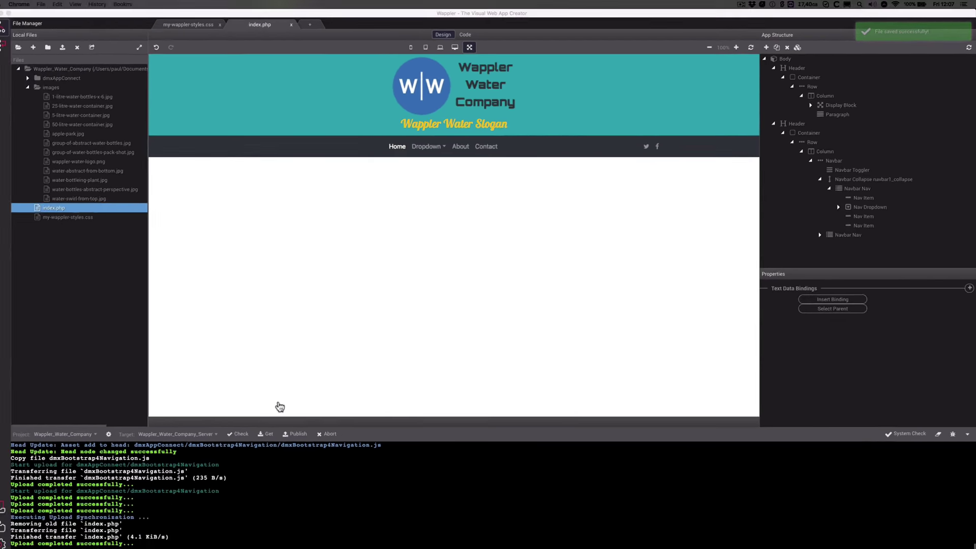
key("super+Tab")
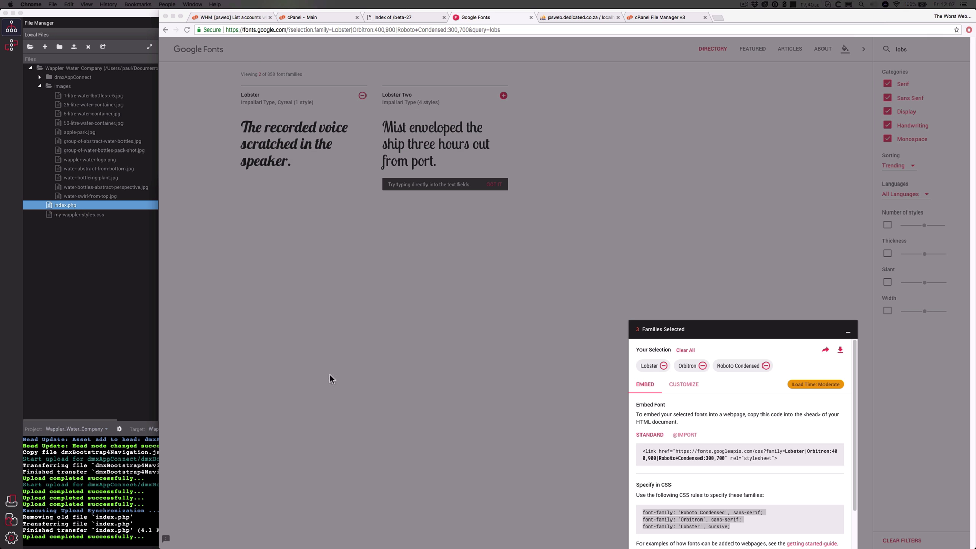
left_click(411, 19)
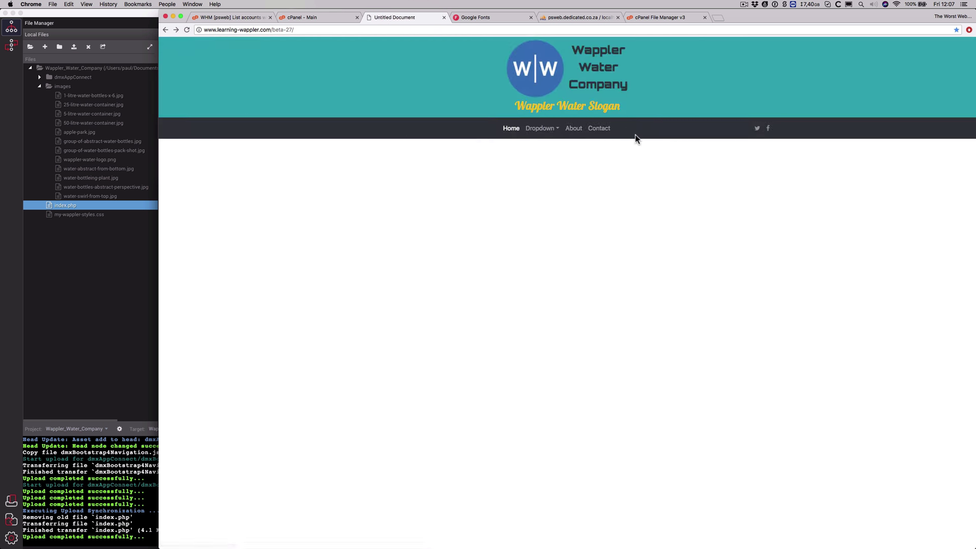
- Test the Dropdown menu on the live page by opening and closing it
left_click(552, 131)
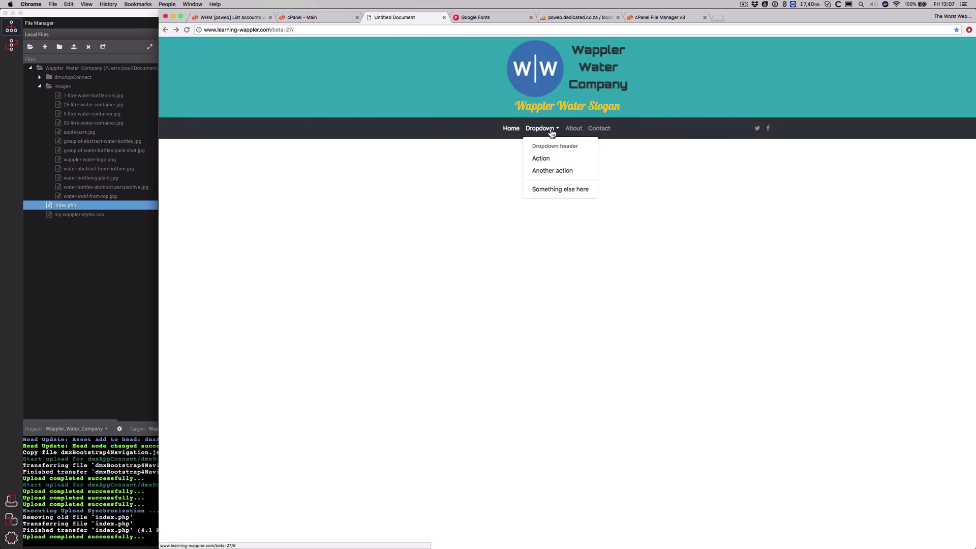
left_click(552, 129)
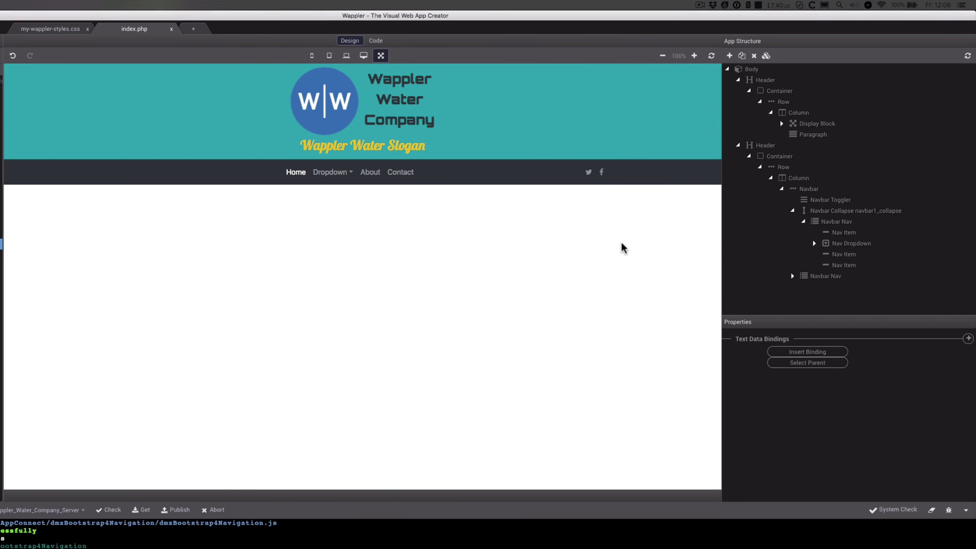
- Insert a Contact Center Dark footer after the navigation header and fix its position to the bottom of the page
left_click(766, 146)
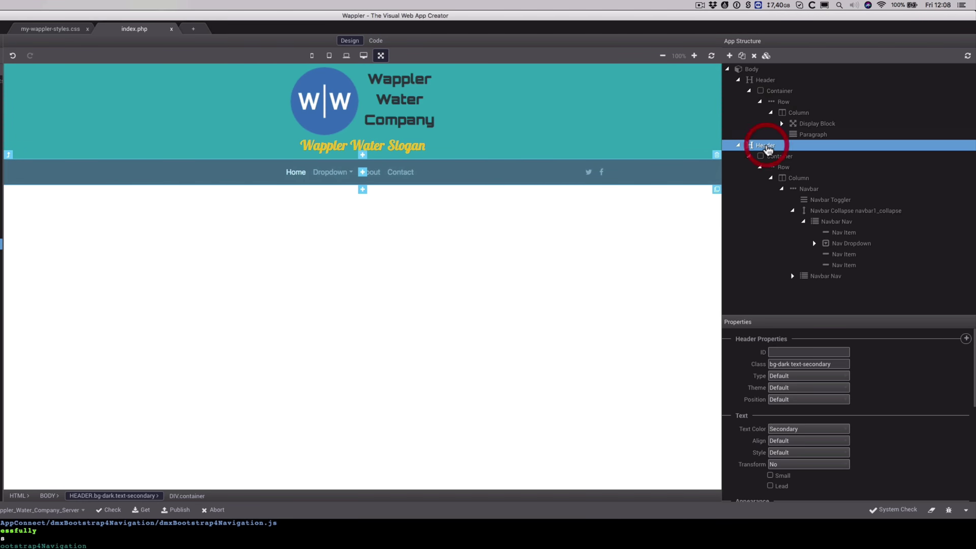
left_click(363, 191)
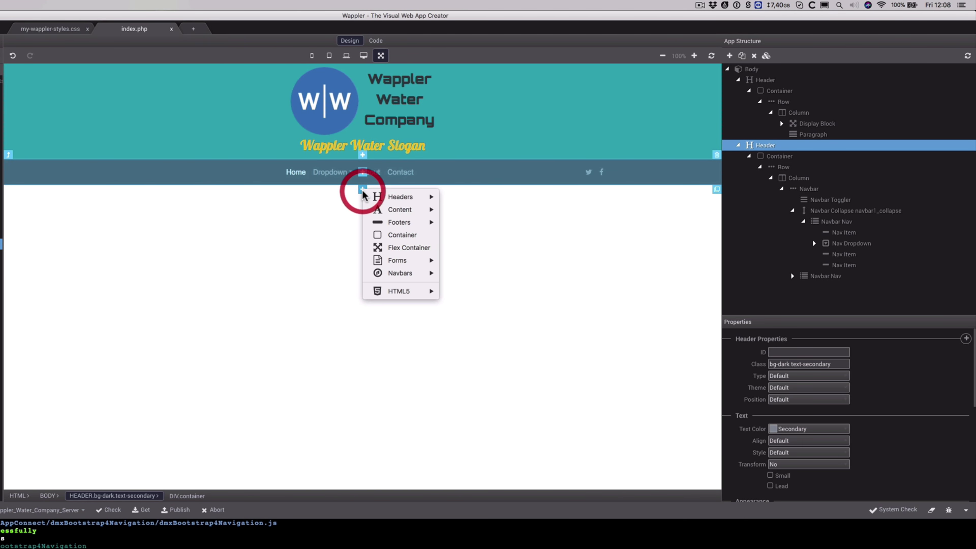
mouse_move(412, 221)
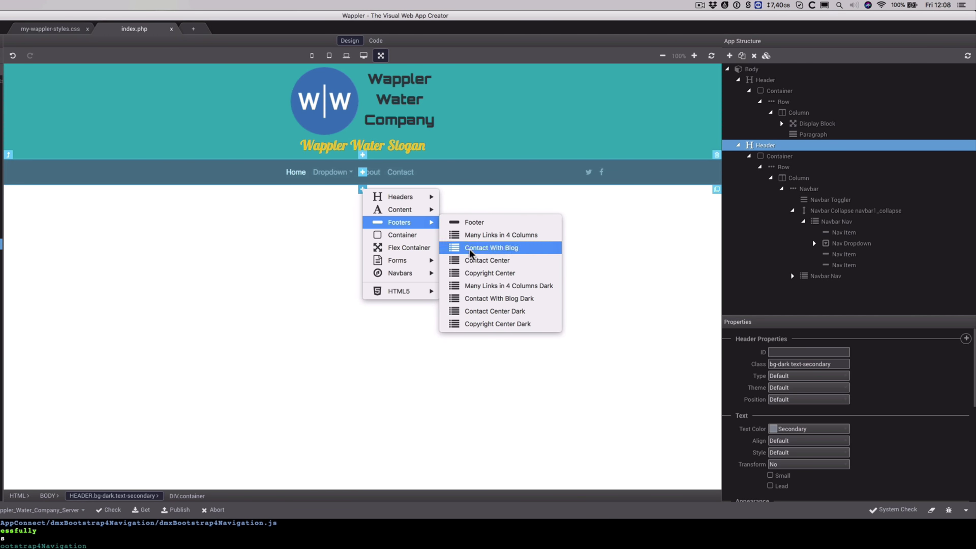
left_click(489, 311)
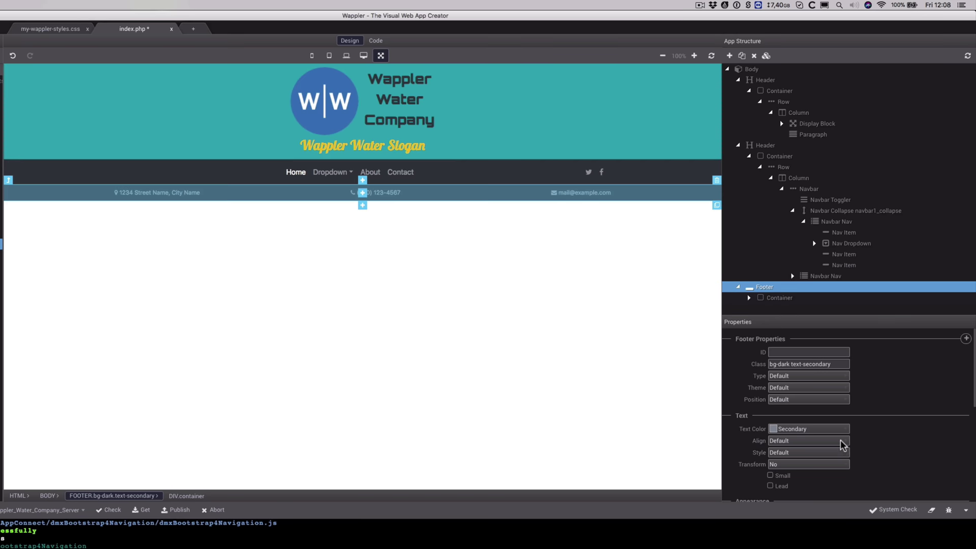
scroll(907, 450, "down", 1)
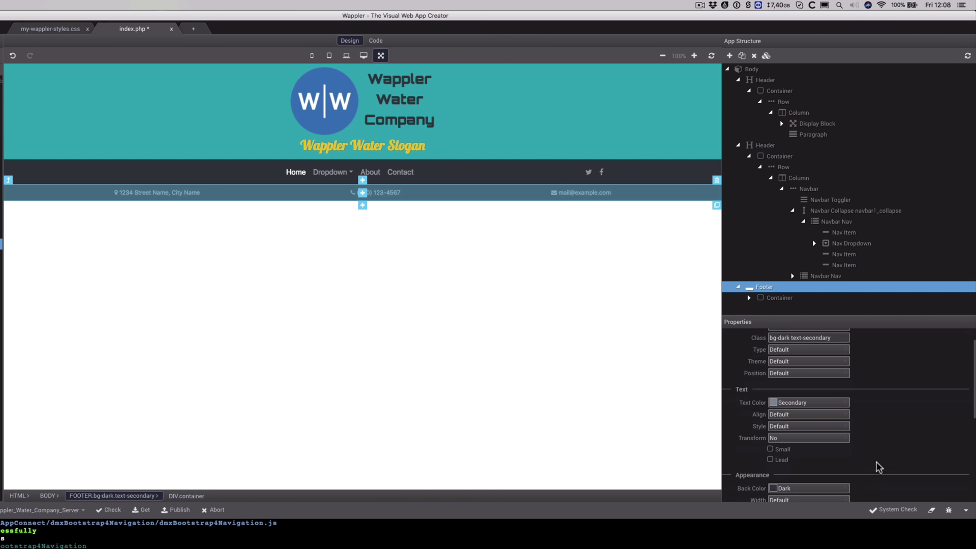
left_click(811, 375)
left_click(788, 418)
- Insert a Title and Subtitle content section directly after the navigation header
left_click(356, 178)
left_click(363, 188)
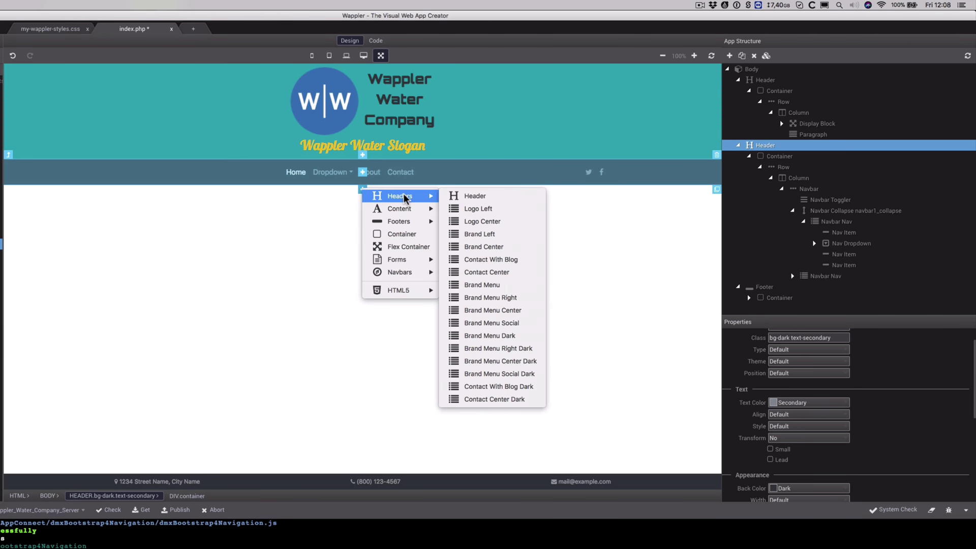
mouse_move(405, 209)
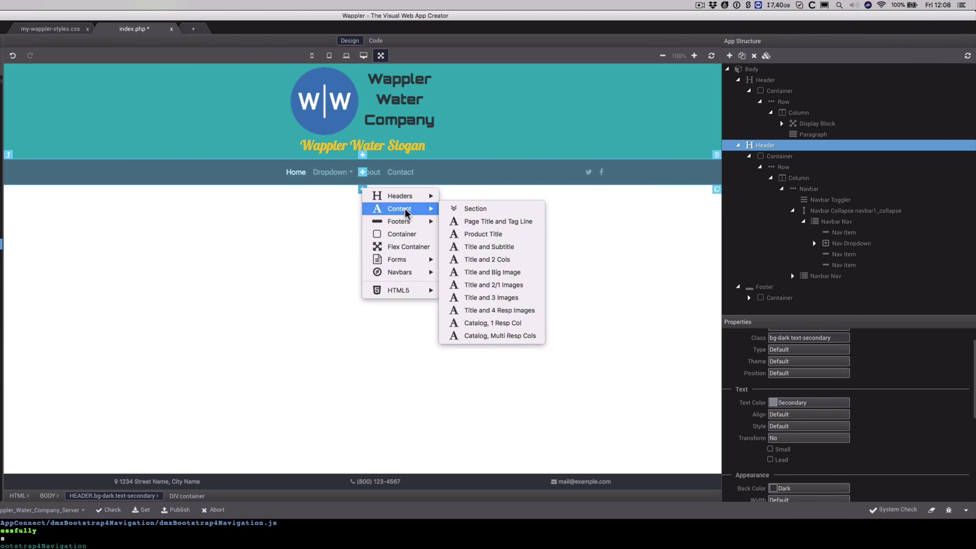
left_click(496, 246)
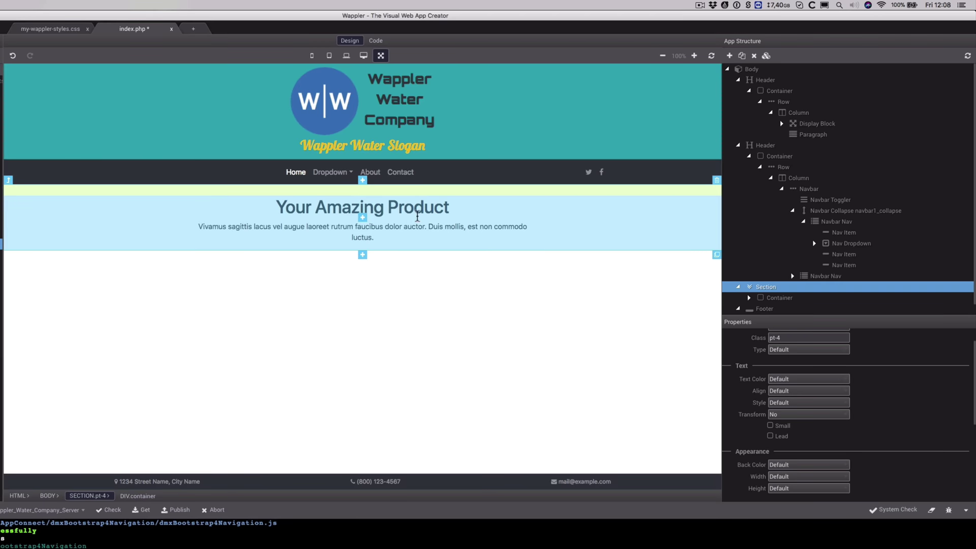
- Replace the new section's title text with "Home to the WAP"
left_click(437, 209)
left_click(449, 208)
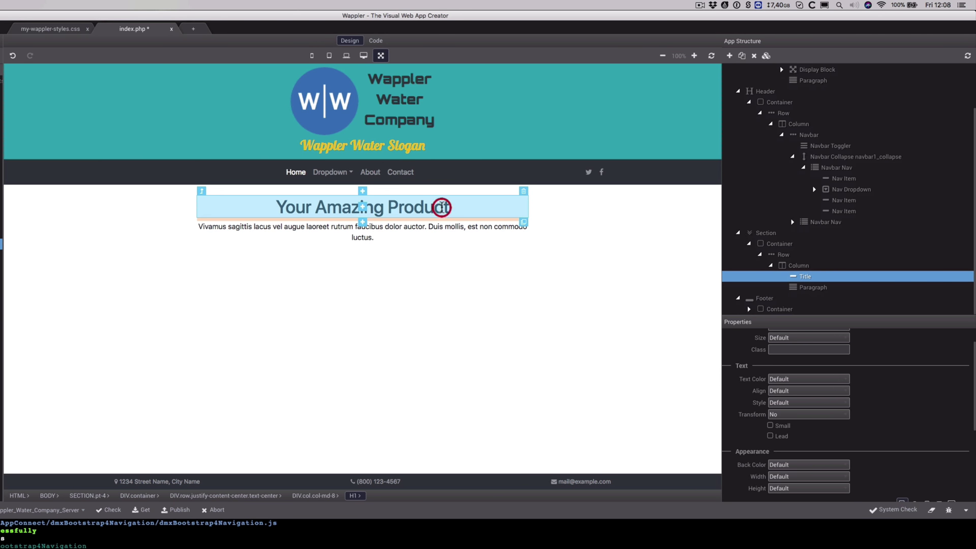
double_click(447, 207)
left_click_drag(446, 208, 276, 207)
type("Home to the")
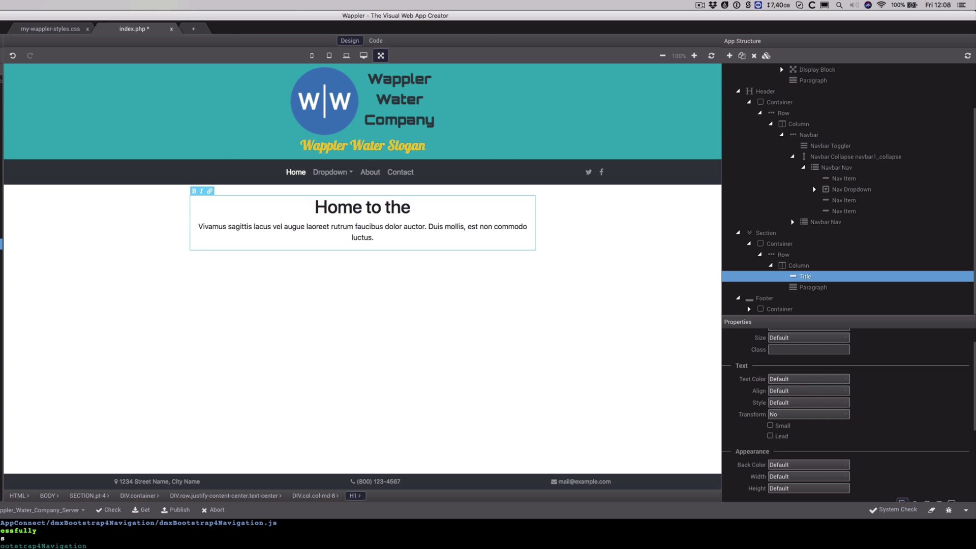
type(" WAP")
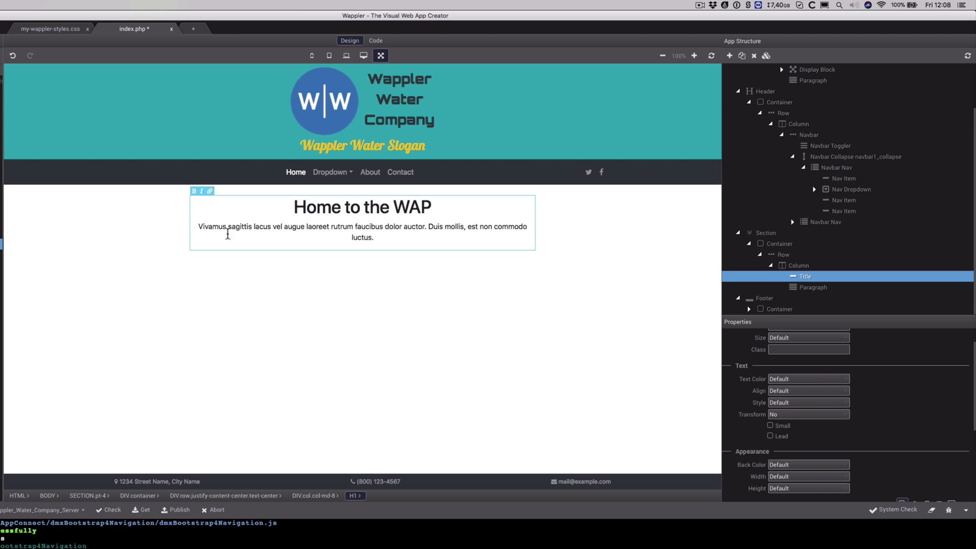
- Replace the section's placeholder paragraph with "View our products here today." and add a second paragraph reading "Don't miss out."
left_click_drag(199, 226, 376, 236)
type("Wi.")
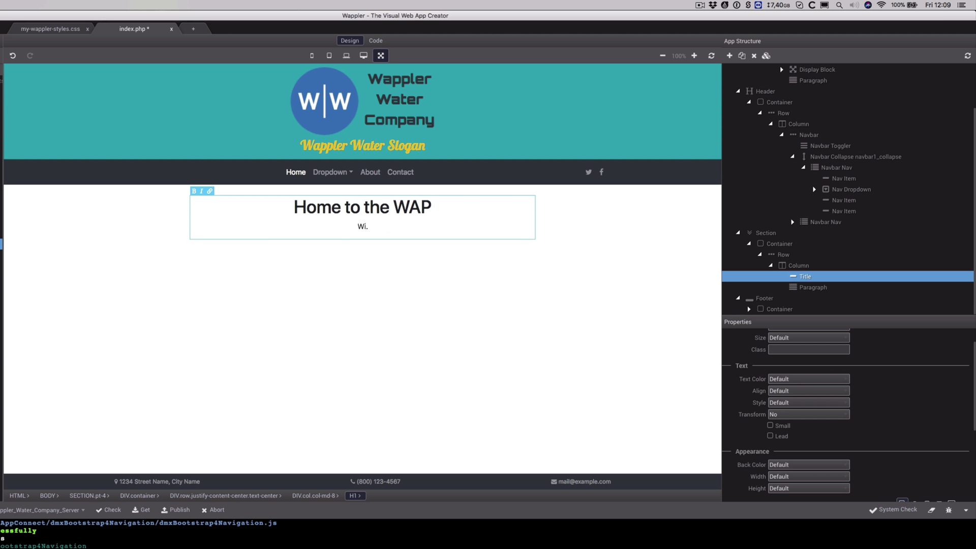
type("l")
key("BackSpace")
key("BackSpace")
key("BackSpace")
type("View our products here today")
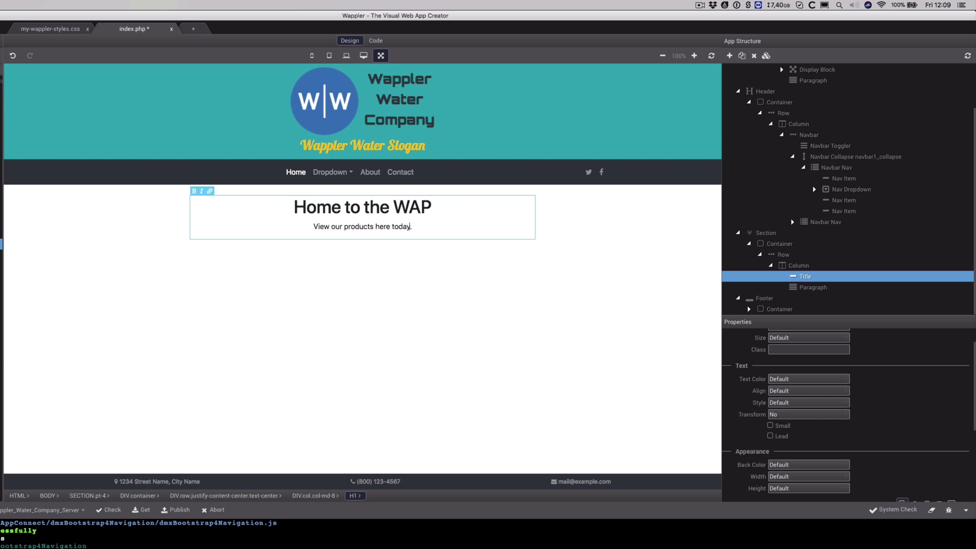
key("Return")
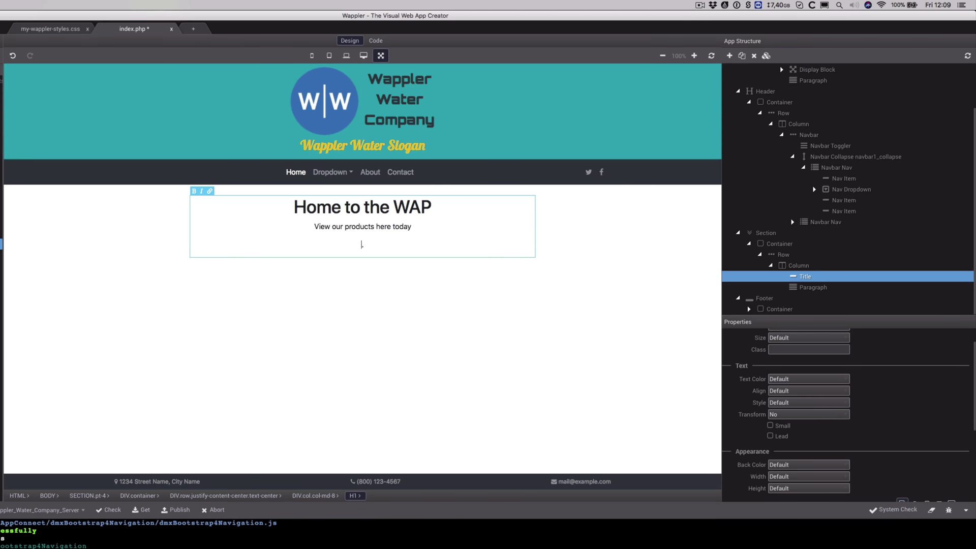
type("Don't miss out.")
left_click(418, 227)
type(".")
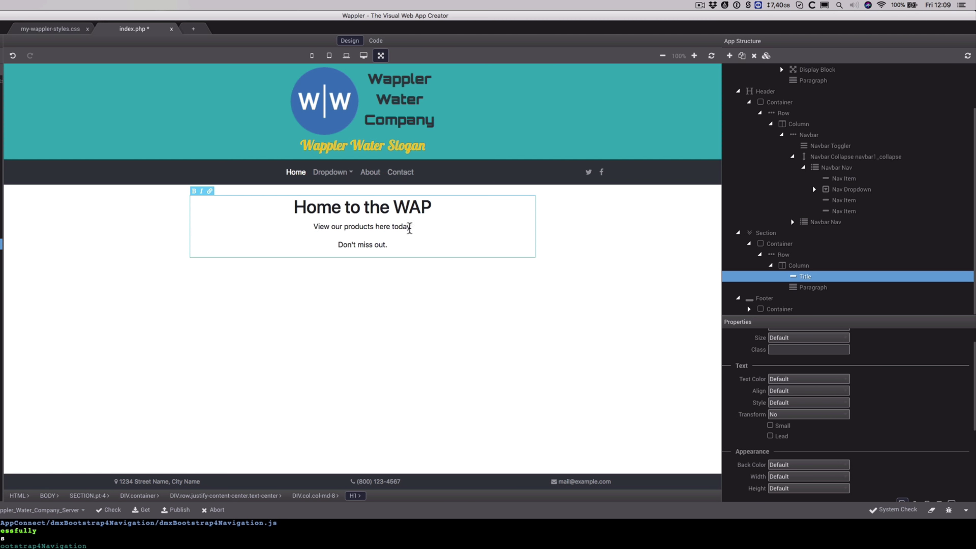
- Link the word "products" in the first paragraph to /products.php
left_click_drag(409, 227, 346, 226)
left_click(210, 192)
left_click(225, 192)
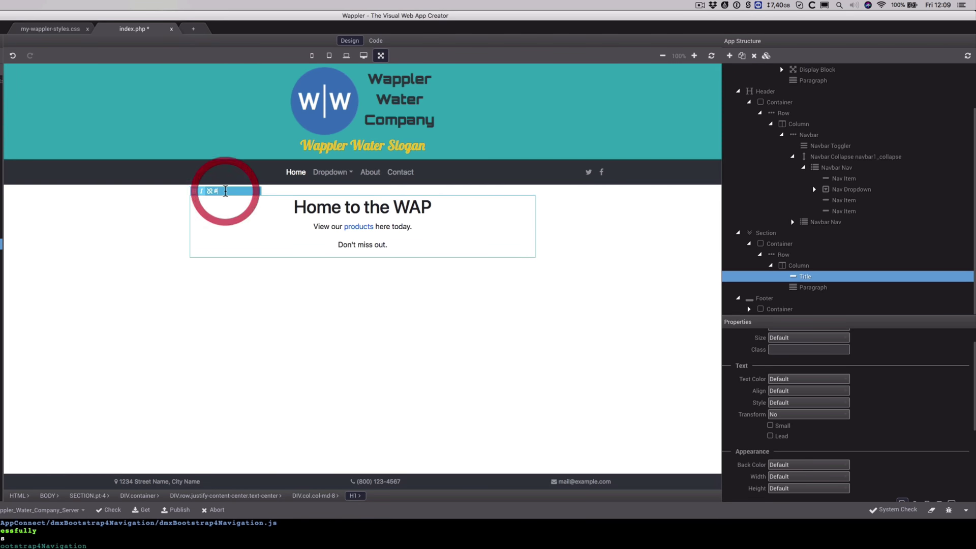
key("BackSpace")
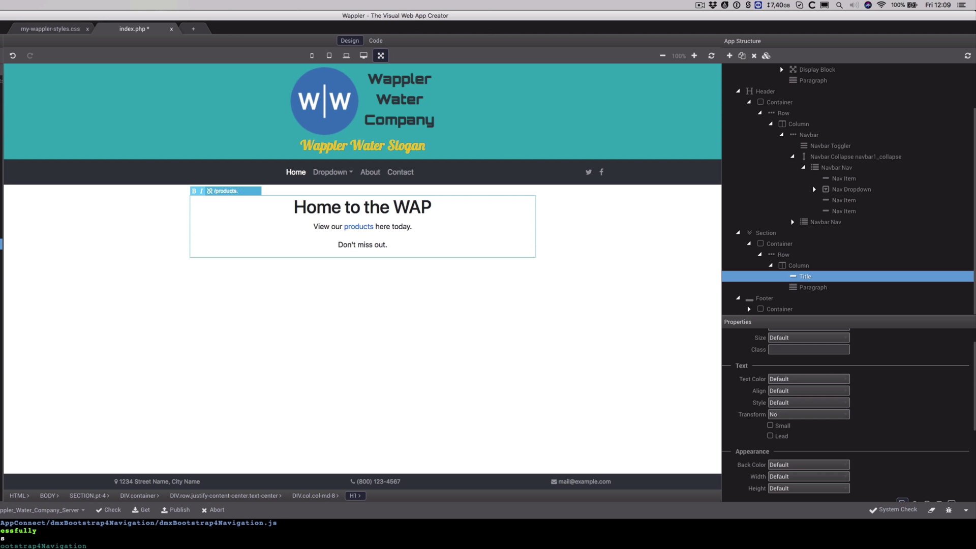
key("Return")
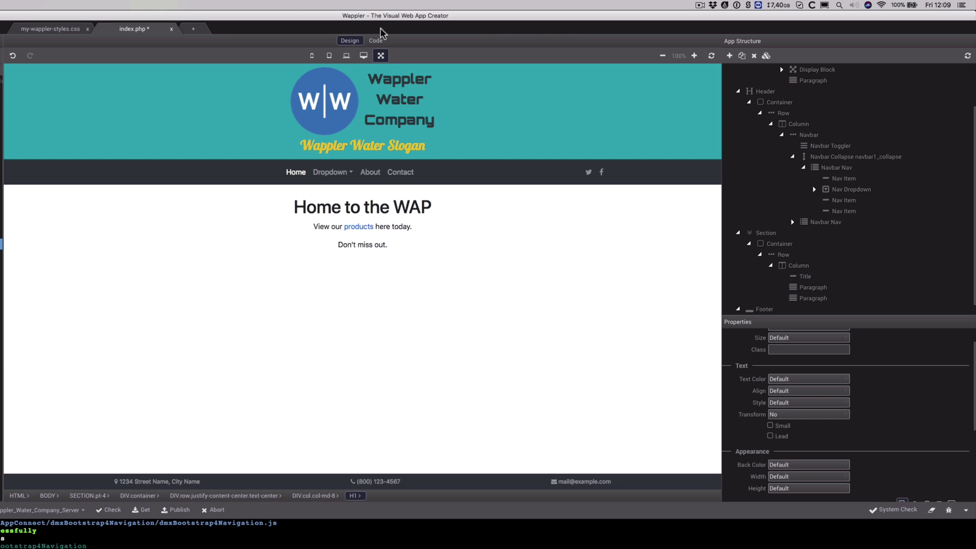
- Examine the new section's heading and paragraph markup in index.php's source code, and return to the design view
left_click(376, 40)
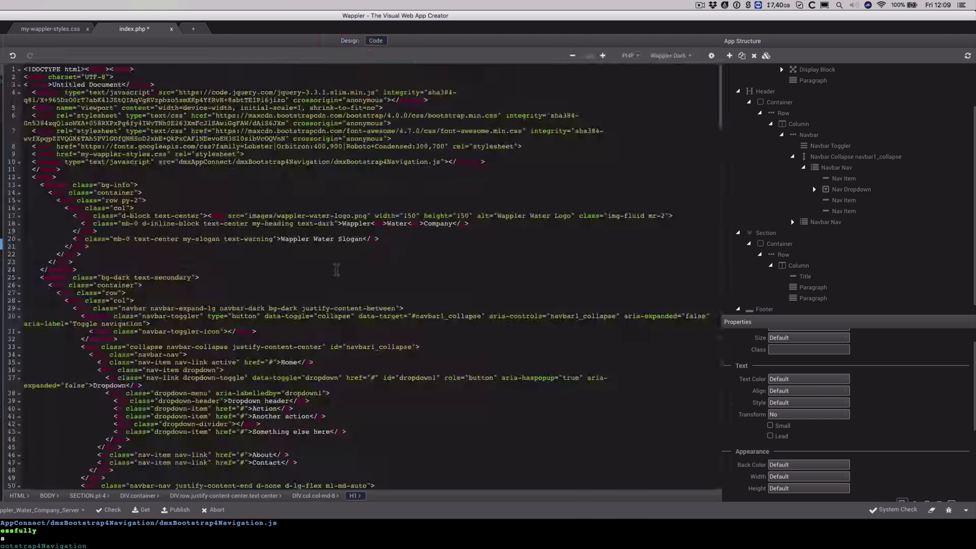
scroll(290, 264, "down", 7)
scroll(291, 263, "down", 4)
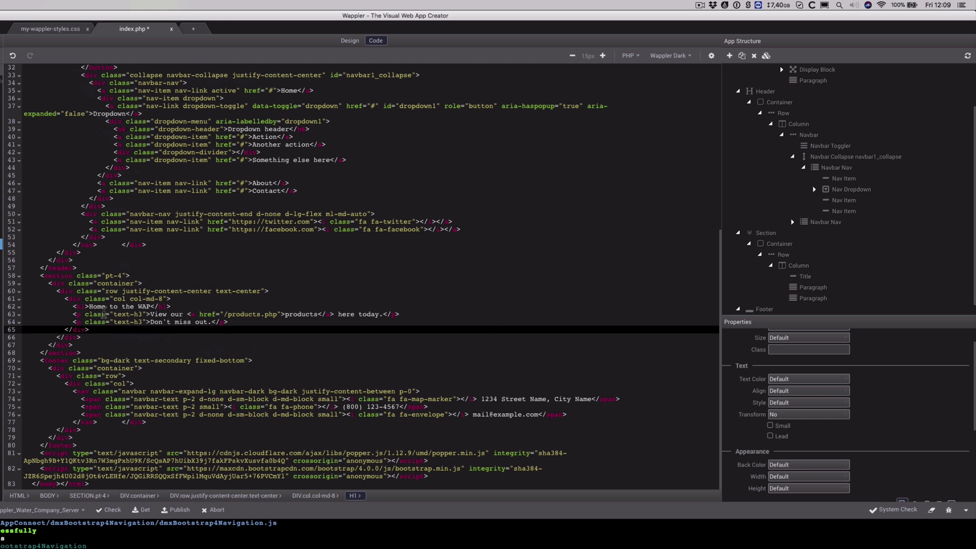
left_click(74, 315)
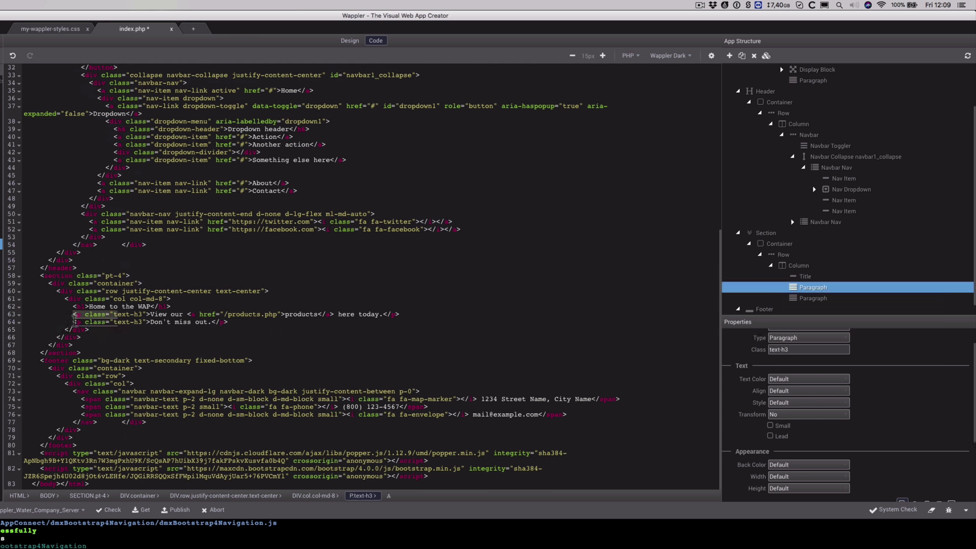
left_click(74, 322)
left_click(81, 307)
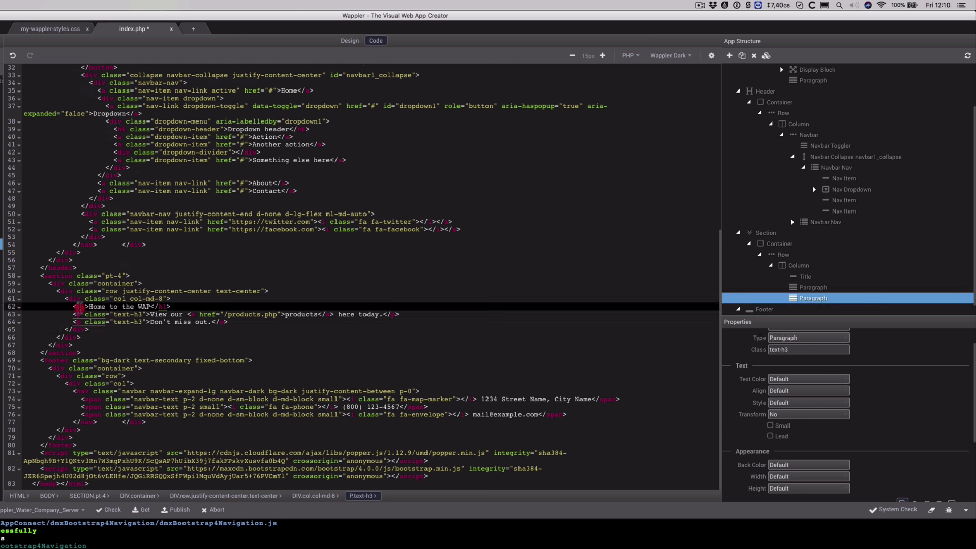
left_click(350, 41)
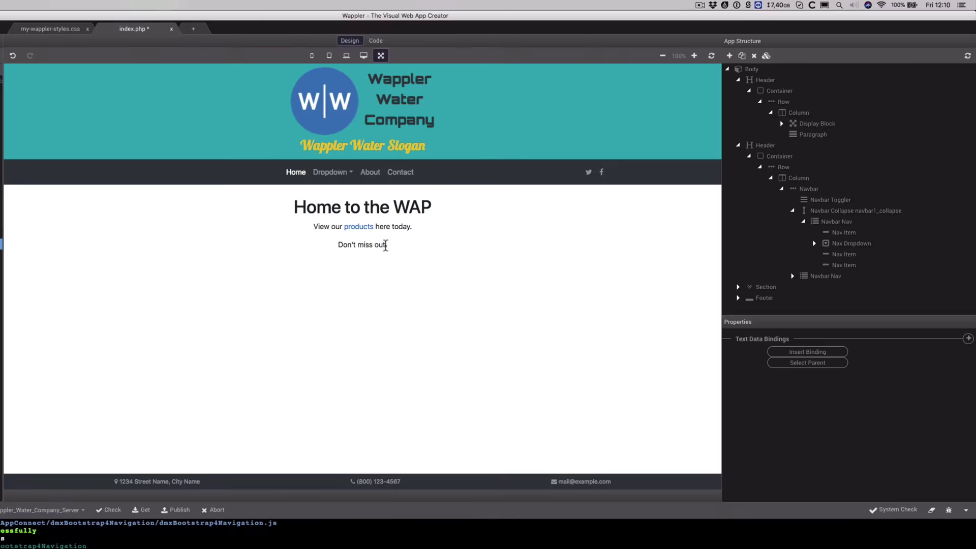
- Insert an image after the "Don't miss out." paragraph, using images/apple-park.jpg as its source
left_click(385, 246)
left_click(363, 254)
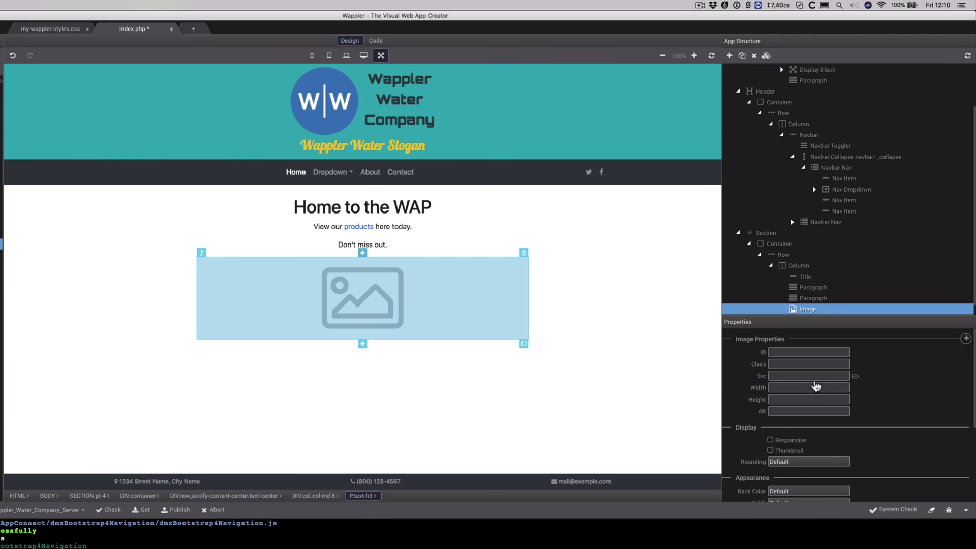
left_click(856, 377)
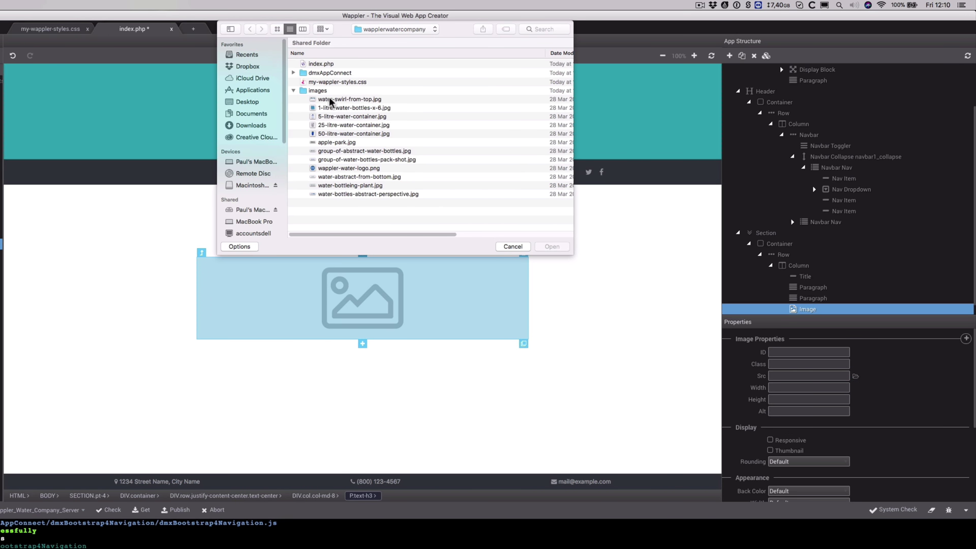
left_click(338, 143)
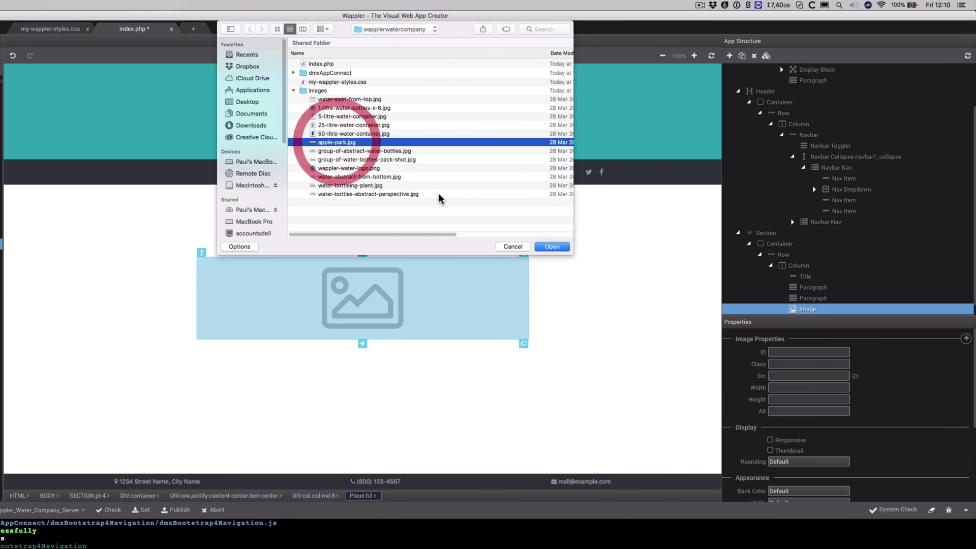
left_click(549, 247)
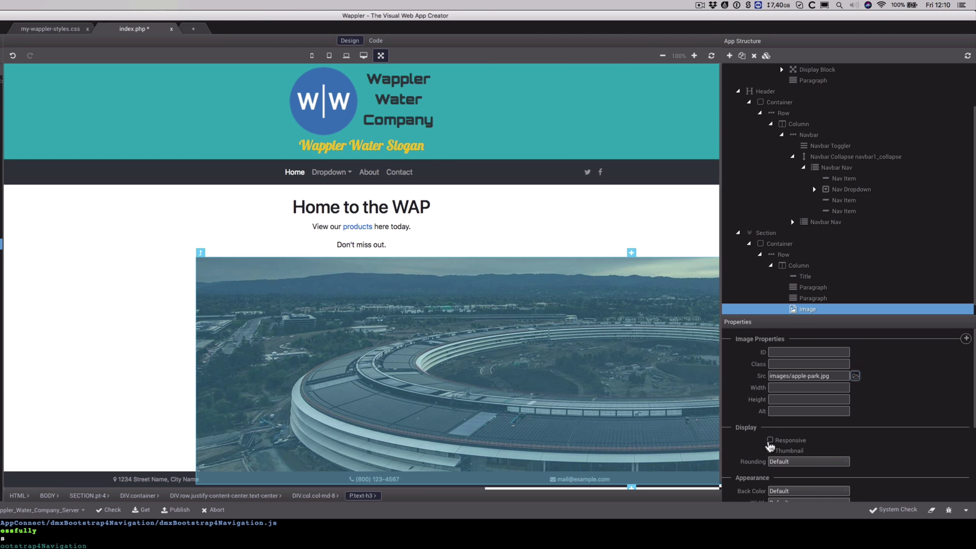
- Make the apple-park image responsive and give it the alt text "Our new headquarters"
left_click(771, 439)
left_click(778, 413)
type("Our new headquarters")
- Set the apple-park image's rounding to Top and deselect the image to view its corners
scroll(739, 405, "down", 3)
scroll(739, 405, "down", 1)
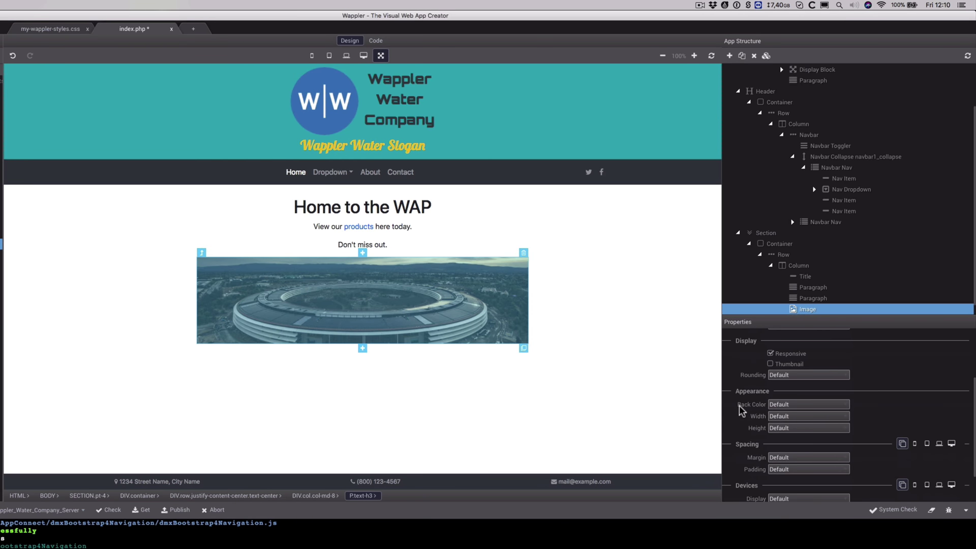
scroll(739, 409, "down", 1)
scroll(739, 406, "up", 1)
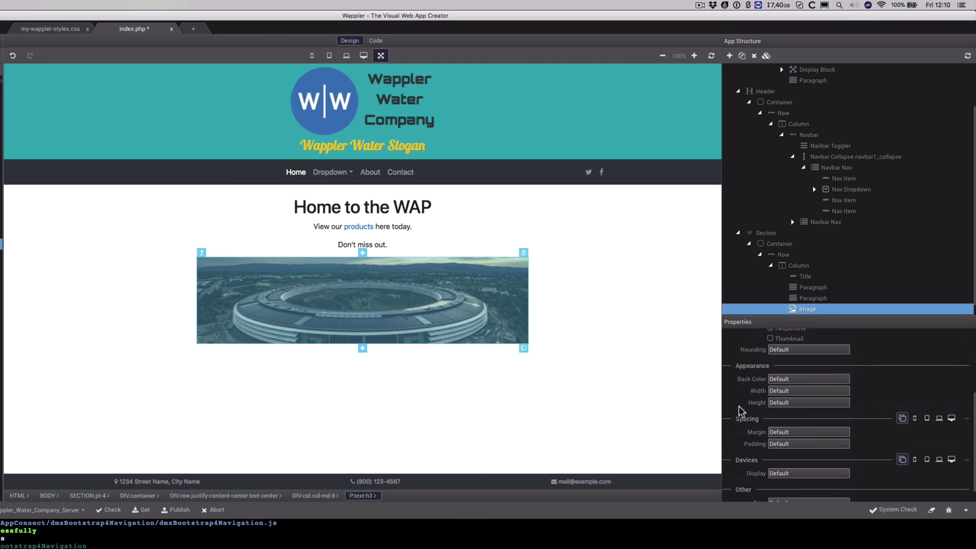
left_click(788, 362)
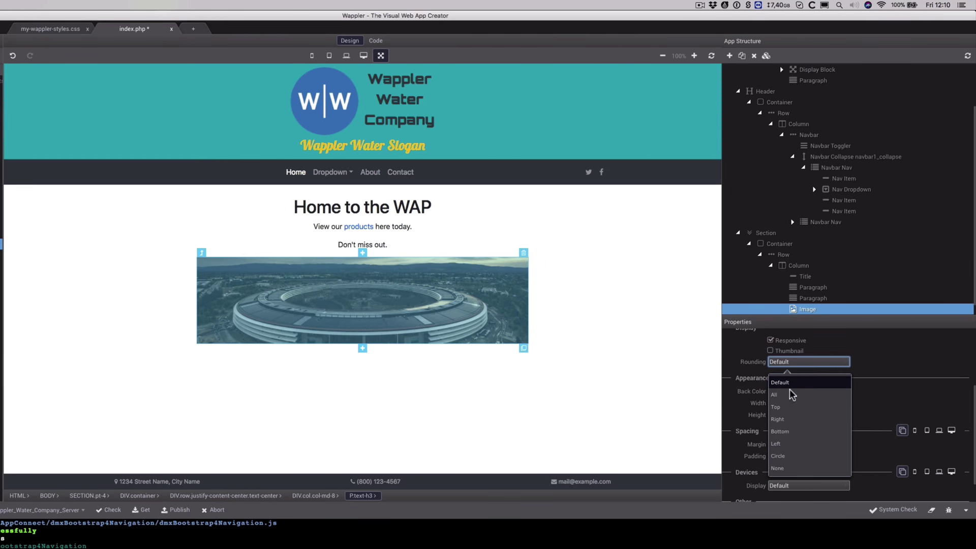
left_click(788, 407)
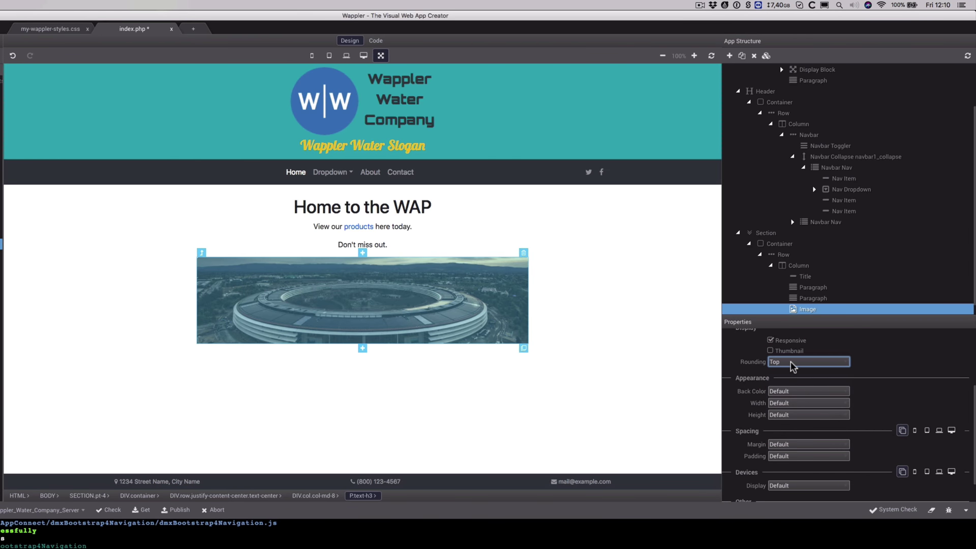
left_click(648, 354)
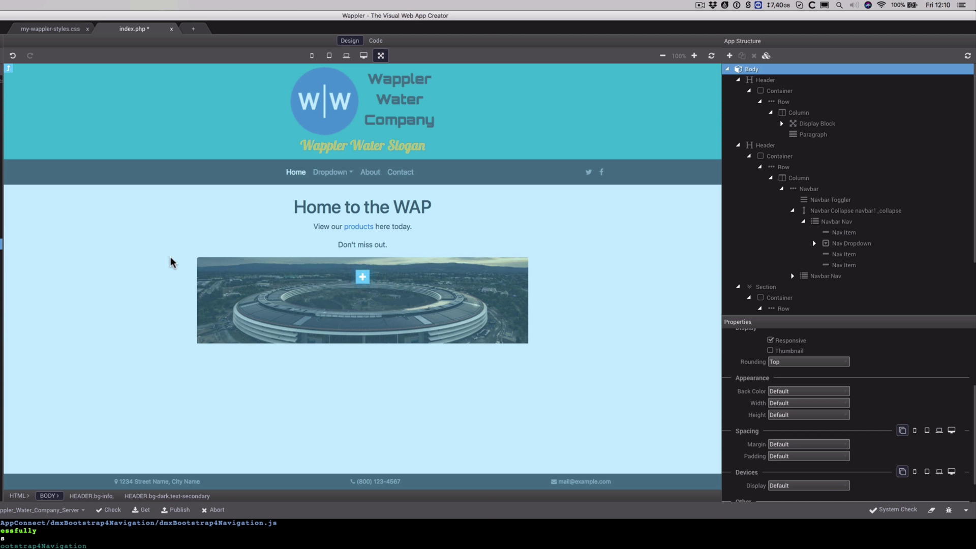
- Try Circle rounding on the apple-park image, and set its rounding to All
left_click(797, 362)
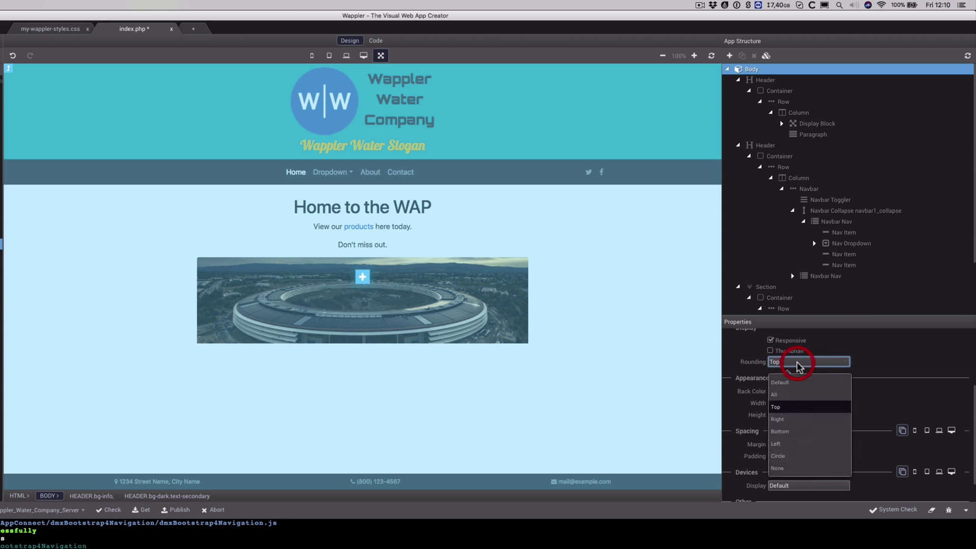
left_click(797, 456)
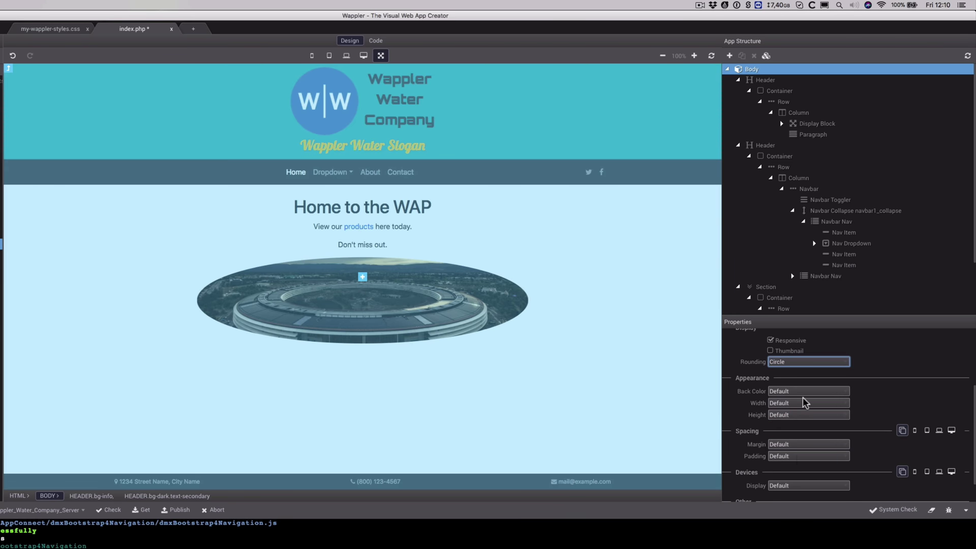
left_click(797, 362)
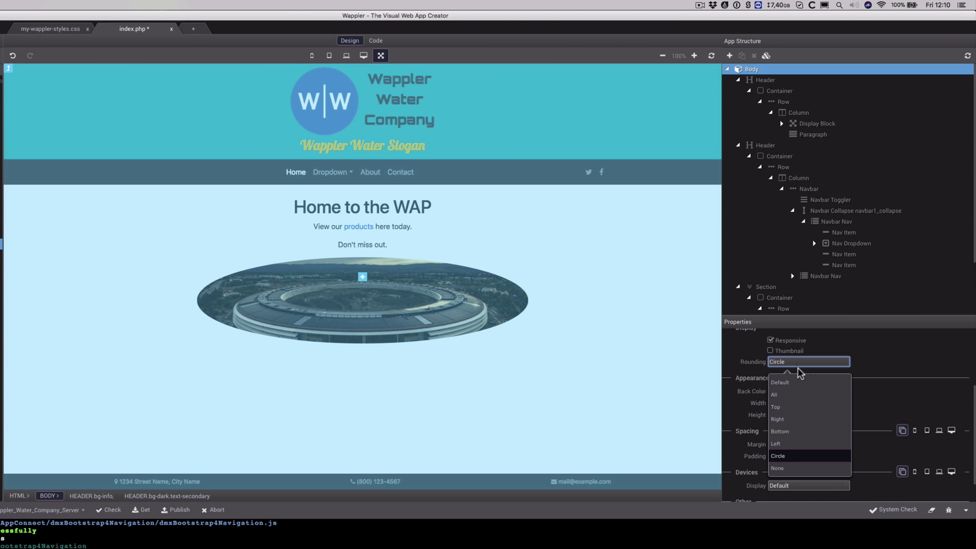
left_click(794, 395)
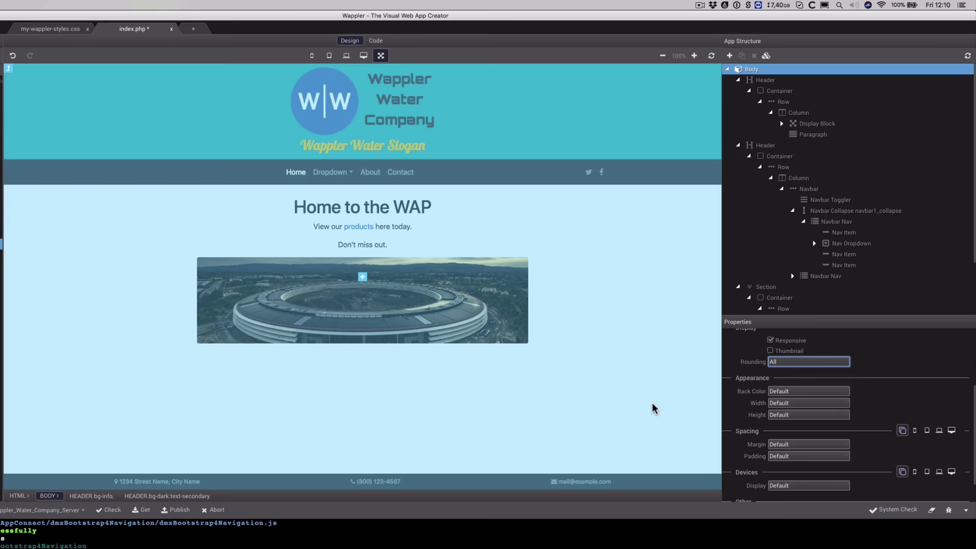
left_click(621, 389)
left_click(520, 174)
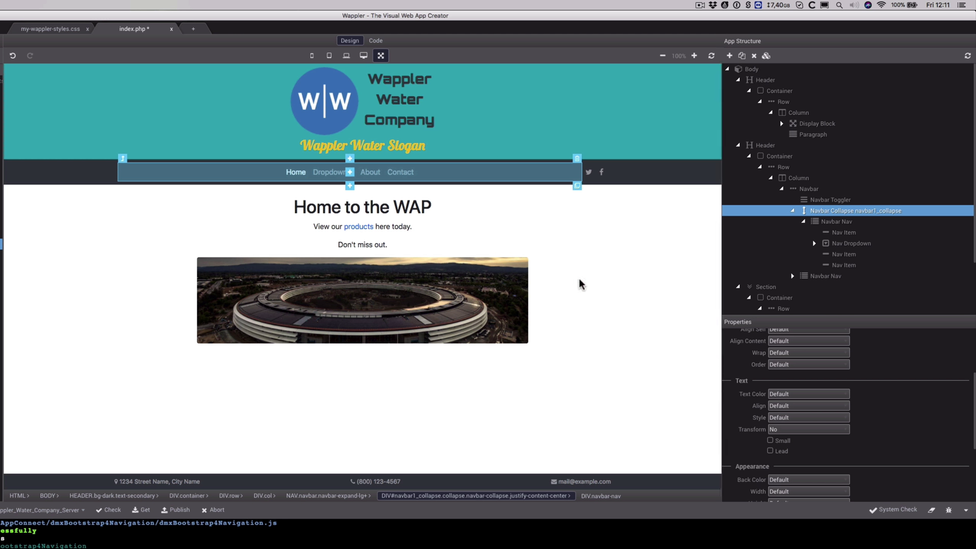
left_click(397, 207)
left_click(341, 208)
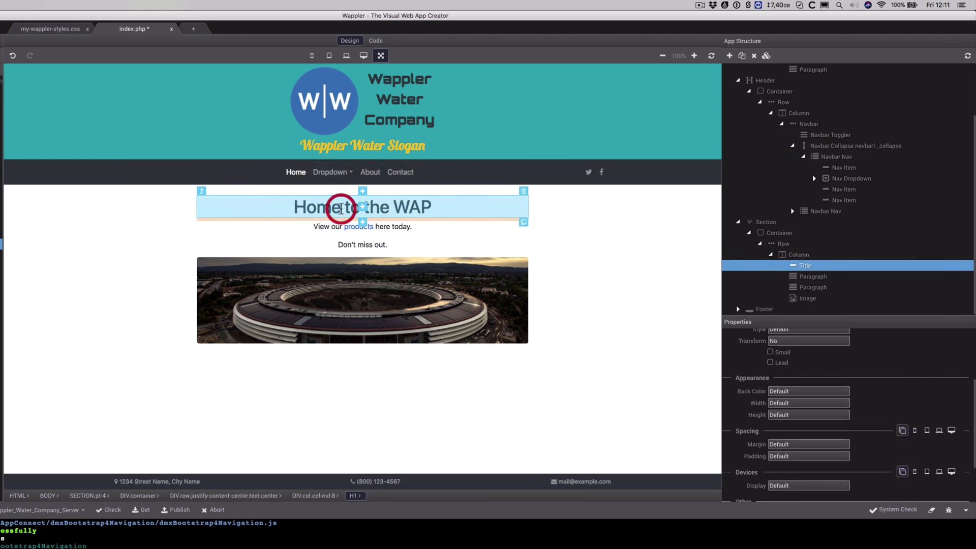
left_click(544, 277)
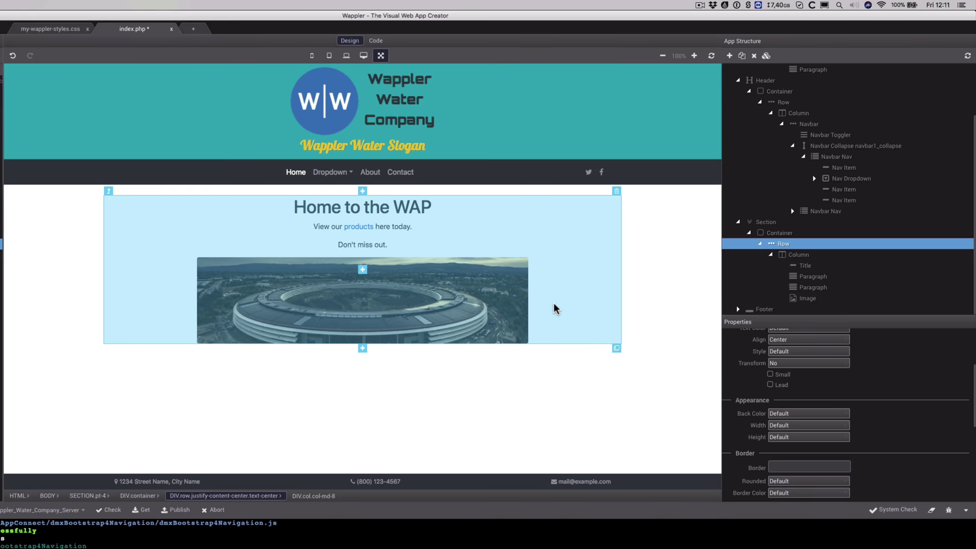
left_click(569, 368)
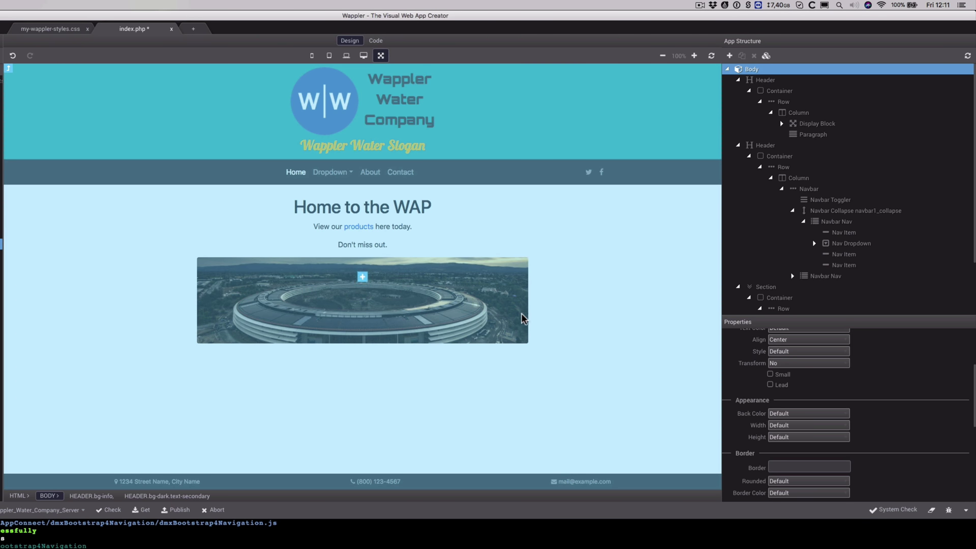
- Try to link the footer's e-mail text to a mailto address, and check the link's markup in the source code
left_click(589, 479)
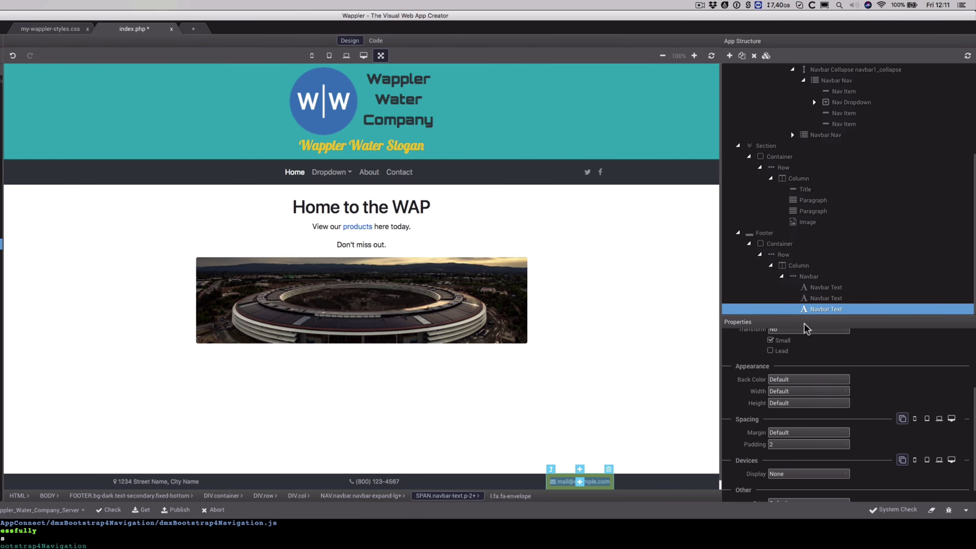
left_click(599, 481)
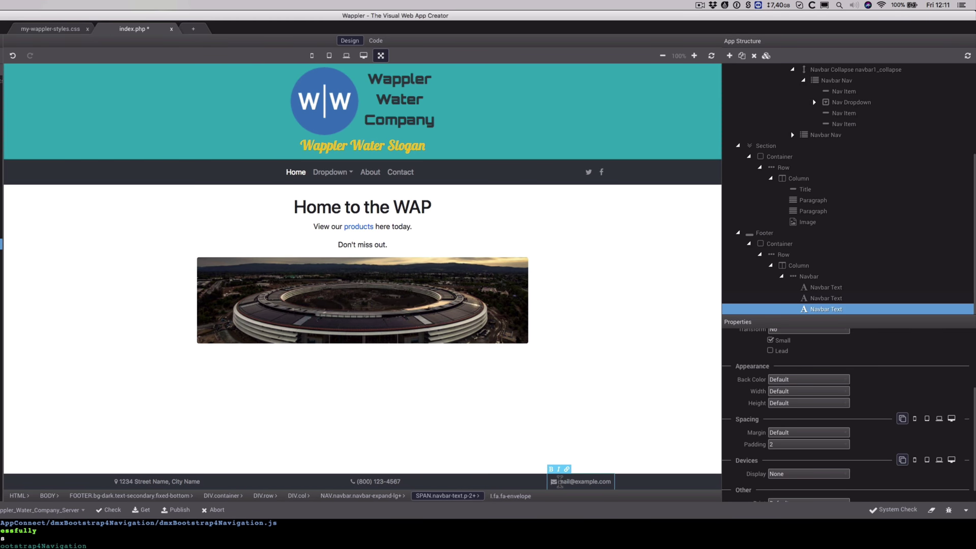
left_click_drag(559, 481, 610, 482)
left_click(568, 471)
type("mailto:paul@exa")
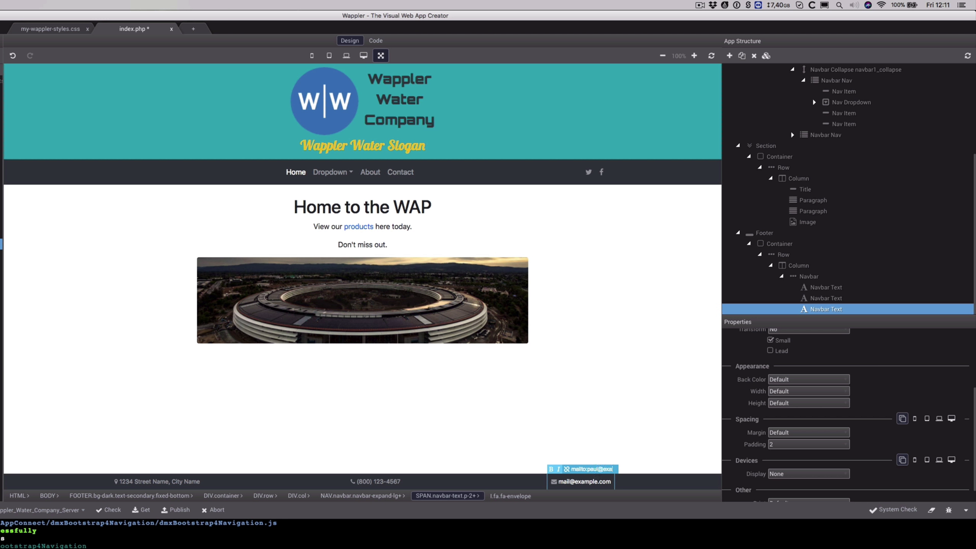
type("mple.com")
key("Return")
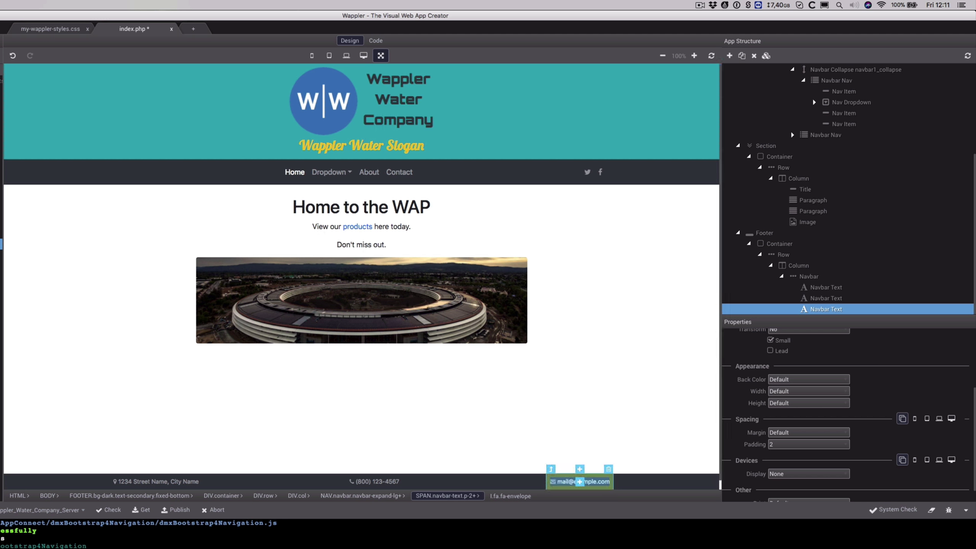
left_click(377, 41)
scroll(345, 329, "down", 5)
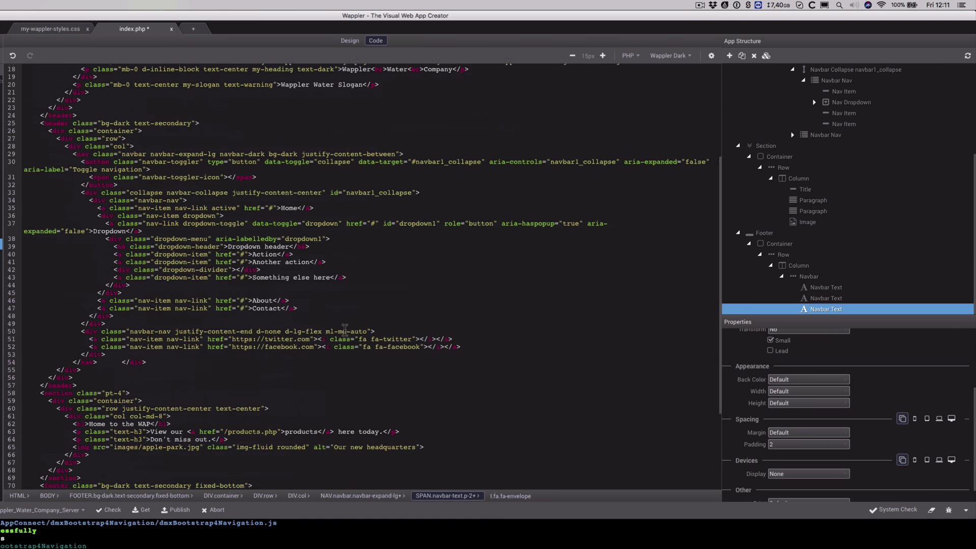
scroll(345, 329, "down", 5)
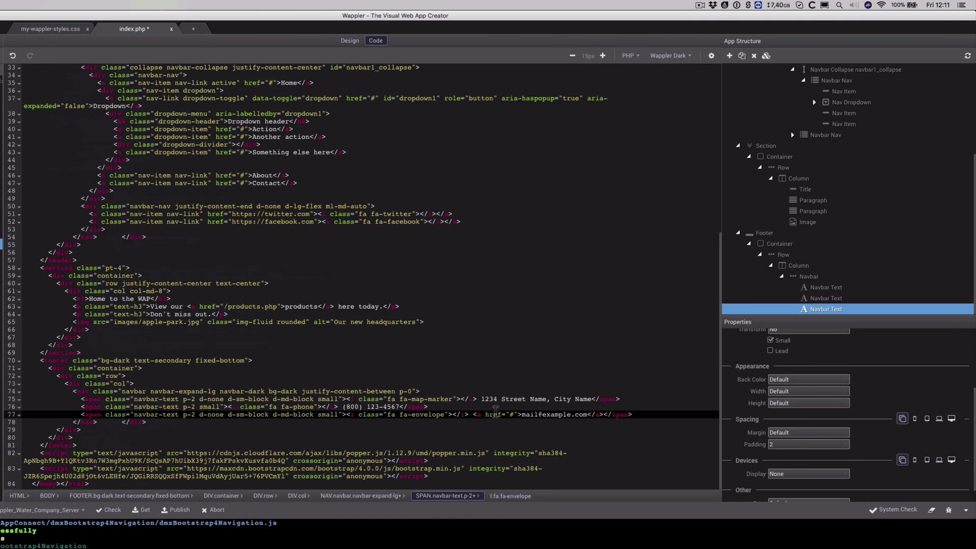
- Set the footer e-mail link's target to mailto: plus the contact's e-mail, and check the href in the source code
left_click(350, 41)
left_click(573, 482)
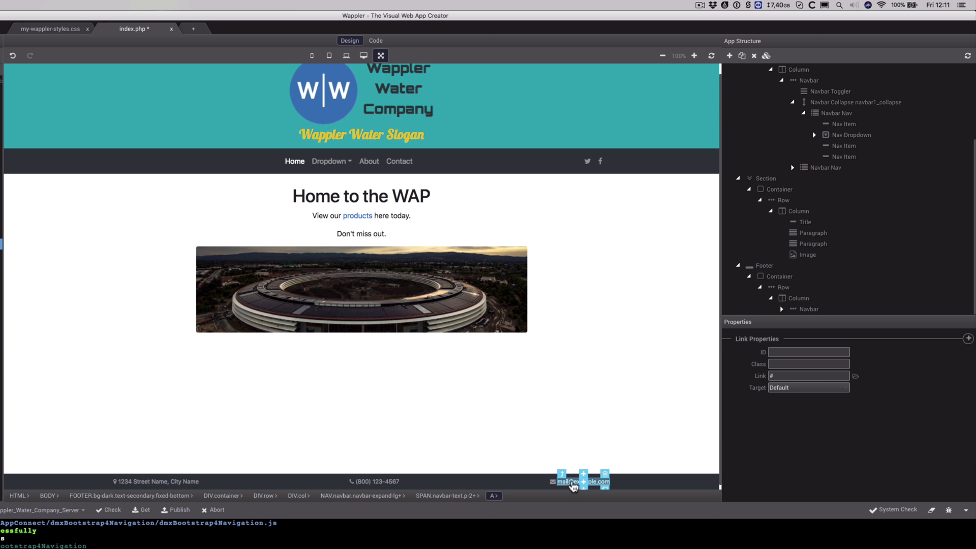
left_click_drag(784, 376, 755, 379)
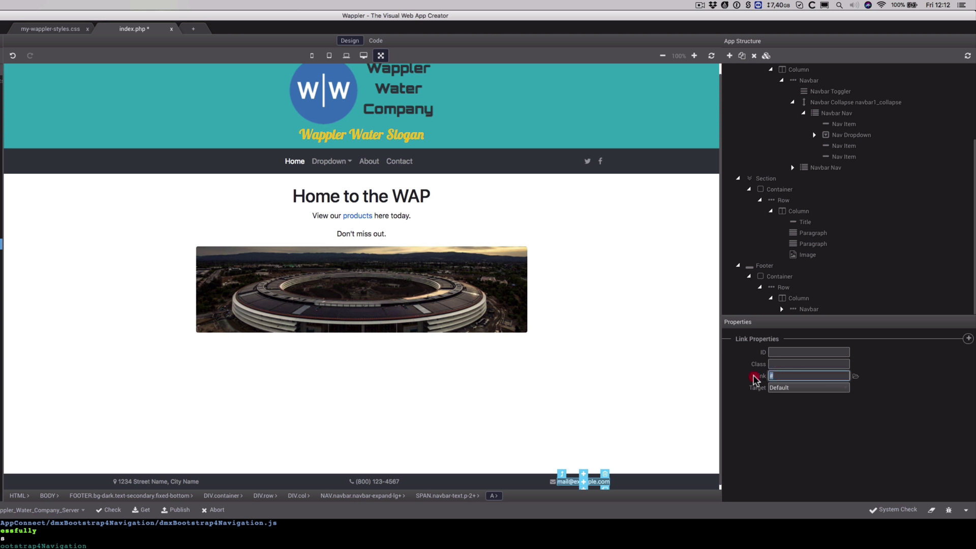
type("mail")
type(".com")
left_click(375, 40)
type("to:paul@example")
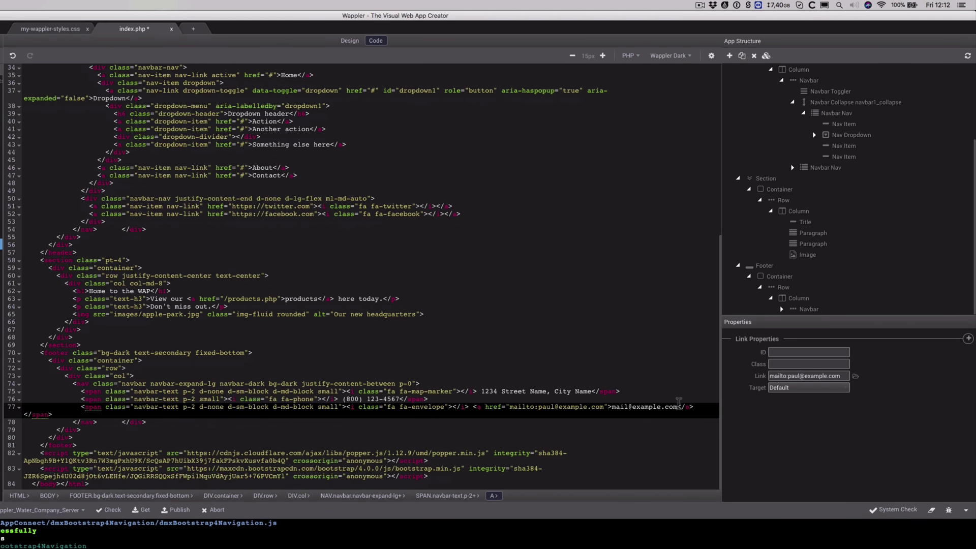
left_click(349, 41)
left_click(585, 412)
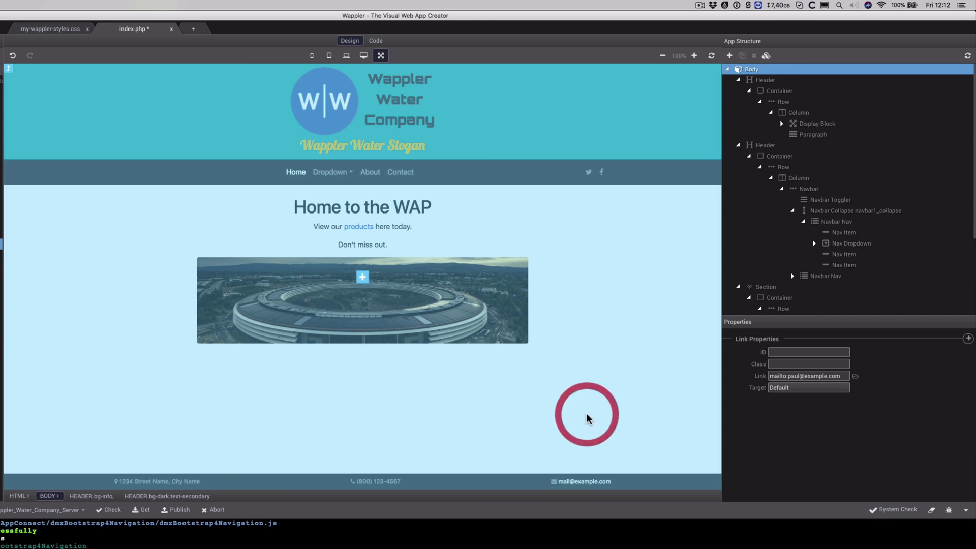
- Turn the footer's phone number text into a link with the placeholder target #
left_click(395, 481)
left_click(396, 482)
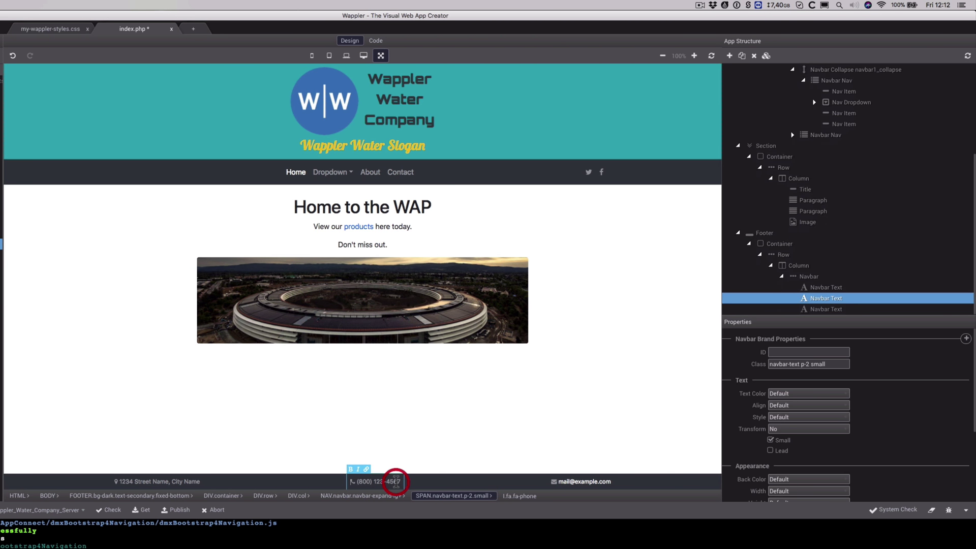
left_click_drag(357, 481, 401, 482)
left_click(366, 469)
left_click(377, 470)
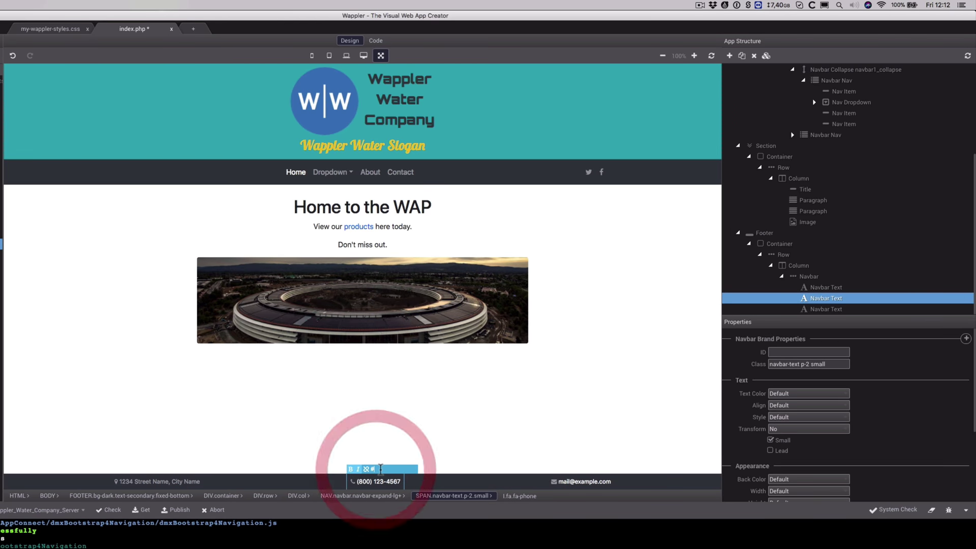
key("Return")
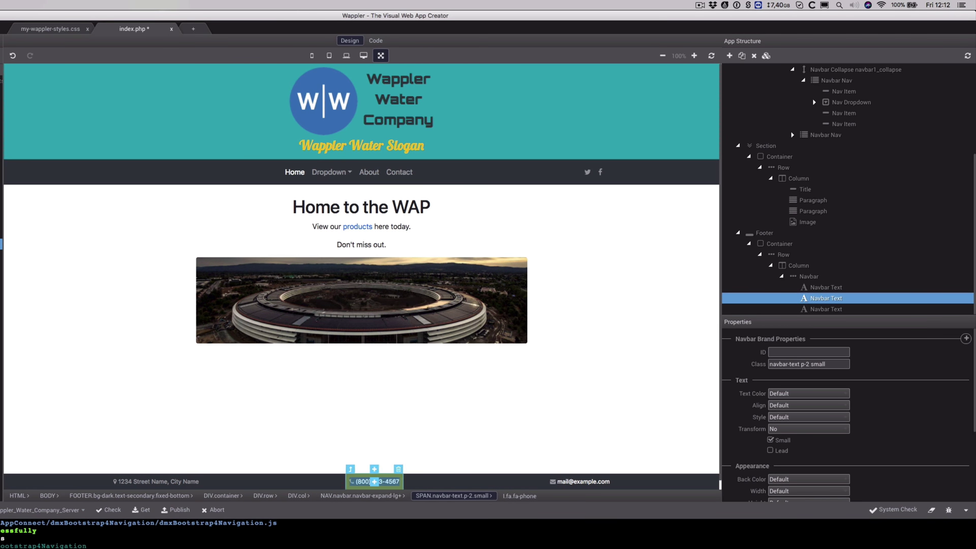
left_click(398, 438)
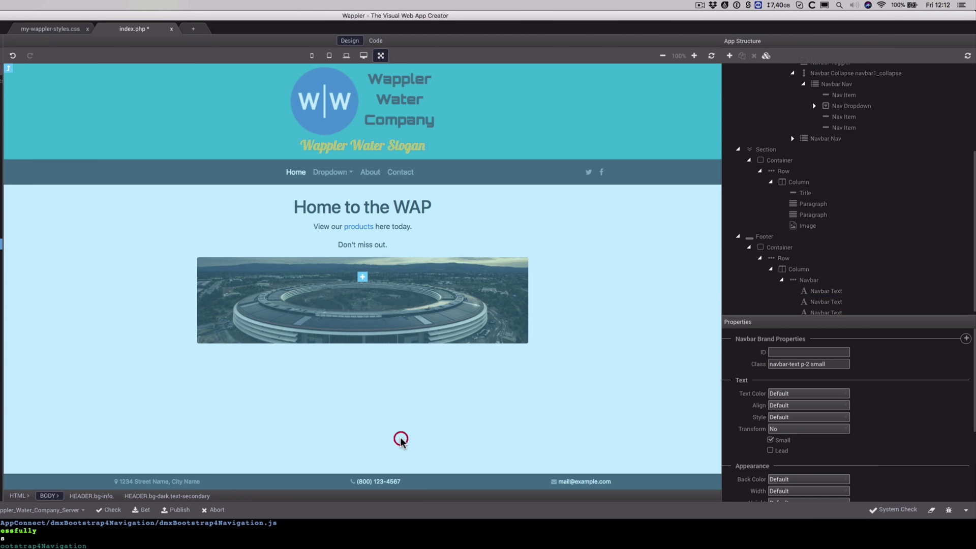
- Set the footer phone link's target to tel: plus the phone number, and check the href in the source code
left_click(390, 483)
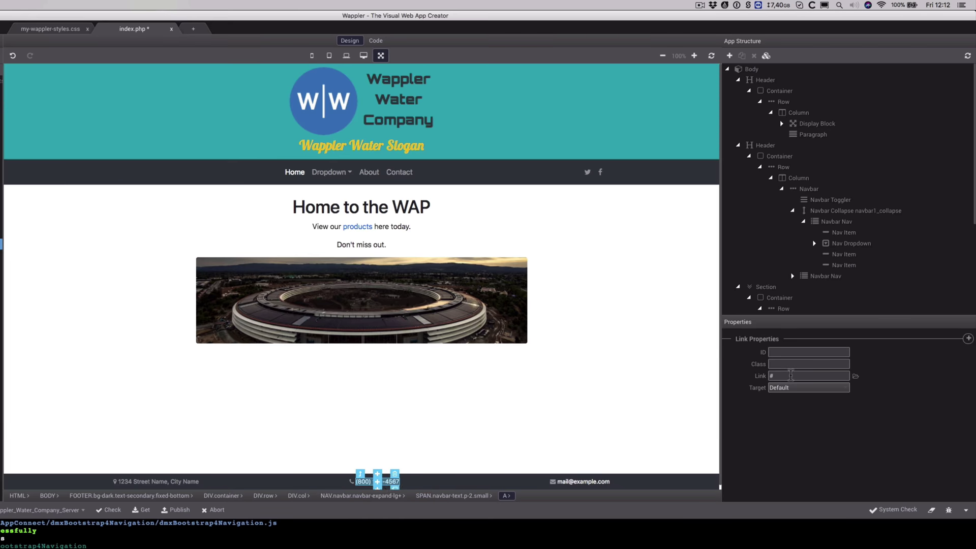
left_click(749, 375)
type("tel:8001234567")
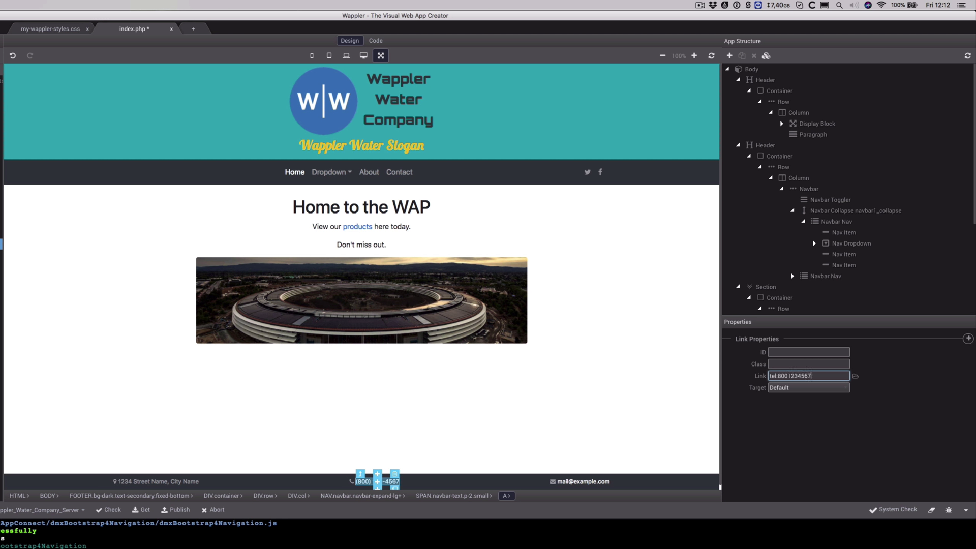
key("Tab")
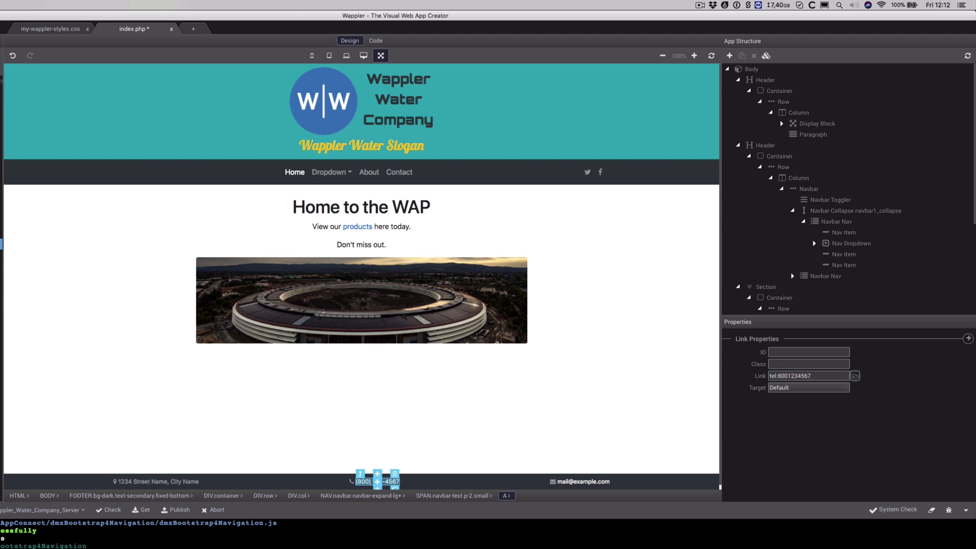
left_click(375, 41)
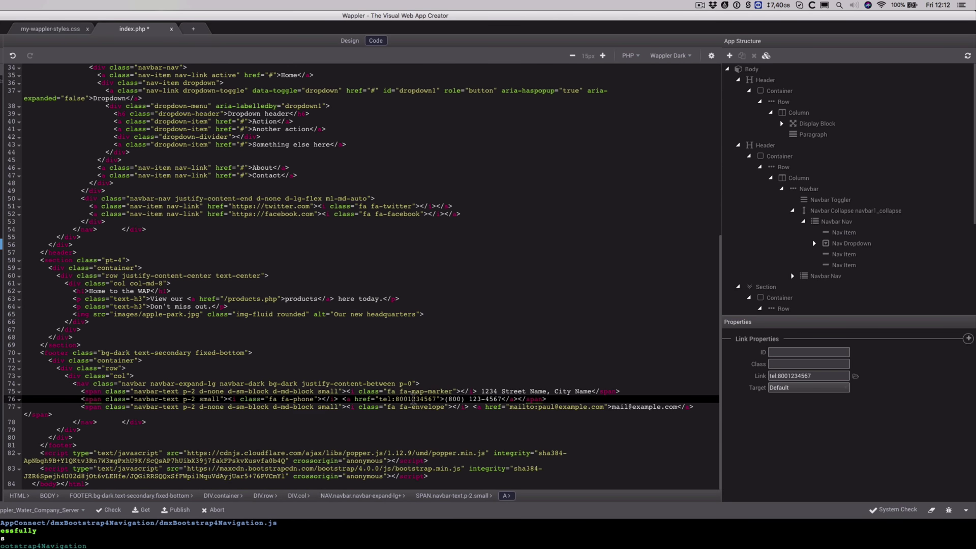
left_click(350, 41)
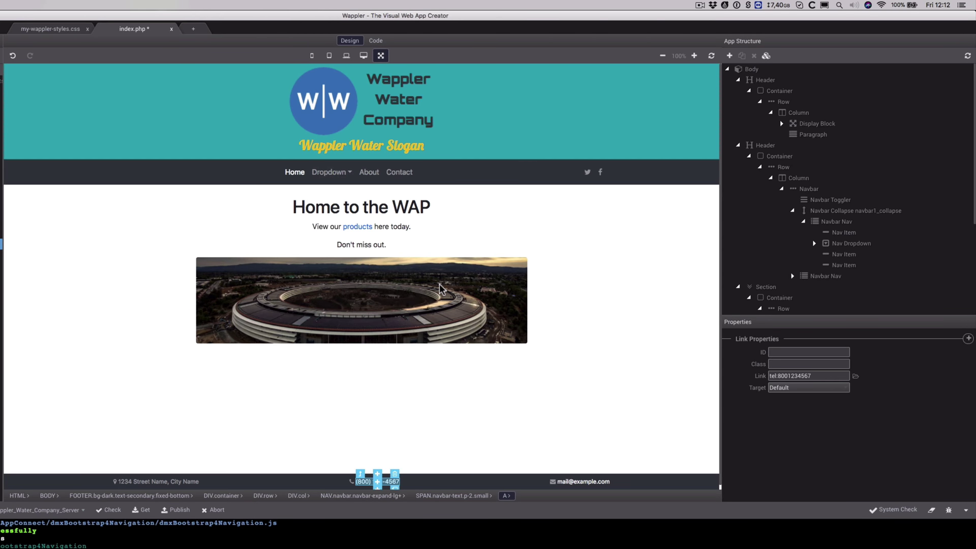
left_click(456, 366)
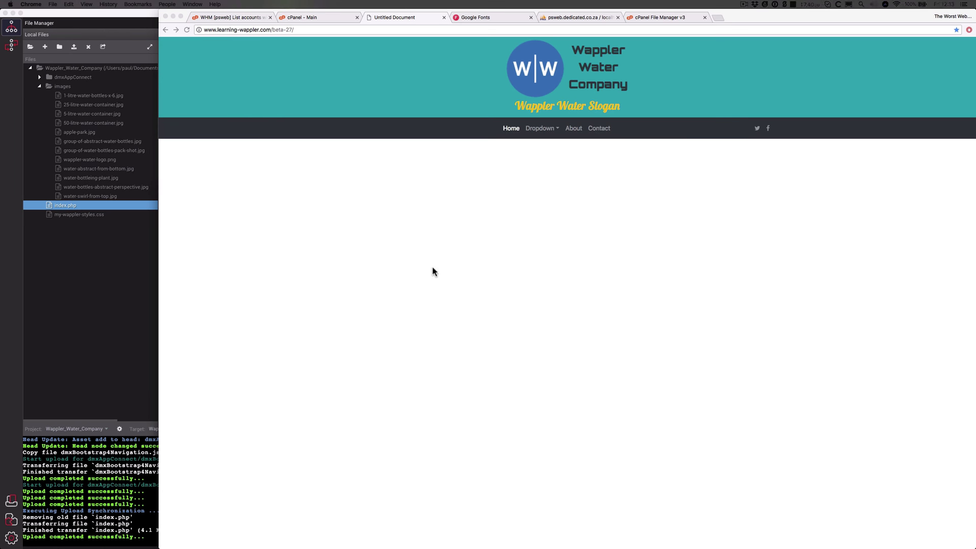
- Search Google for "apple park" in a new Chrome tab
left_click(419, 18)
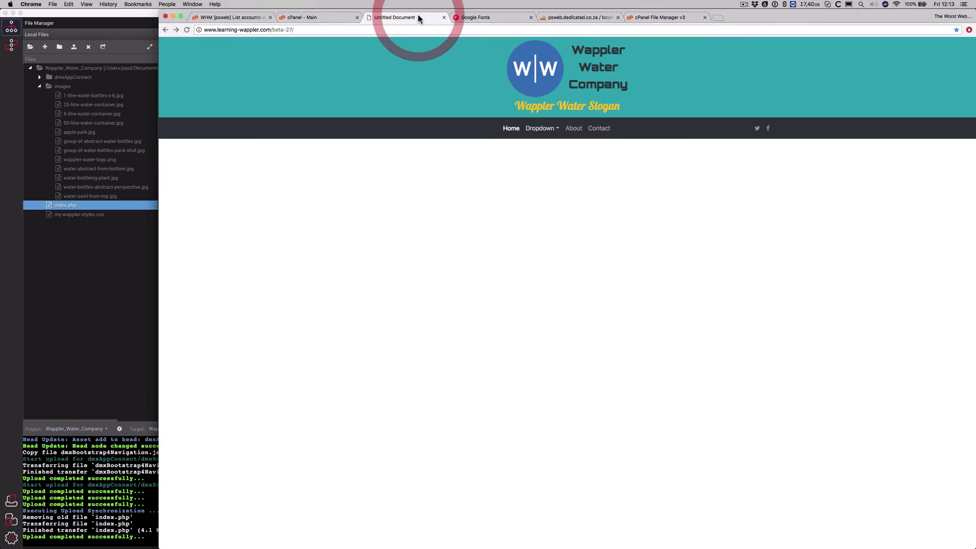
key("super+t")
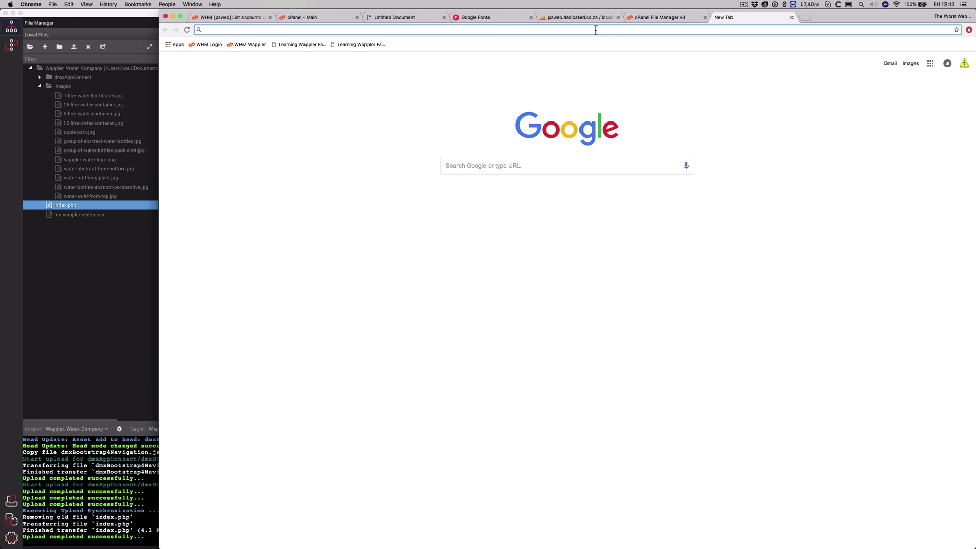
type("apple p")
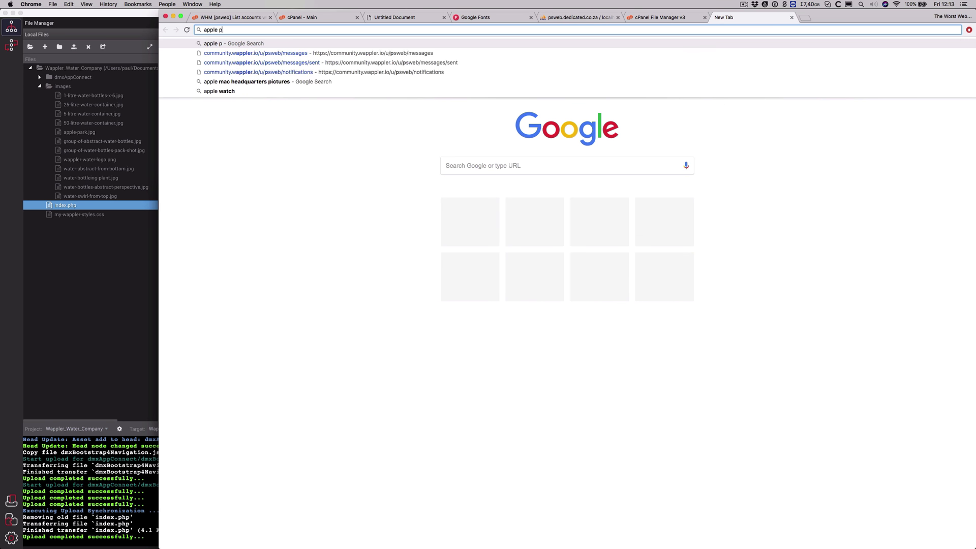
type("ark")
key("Return")
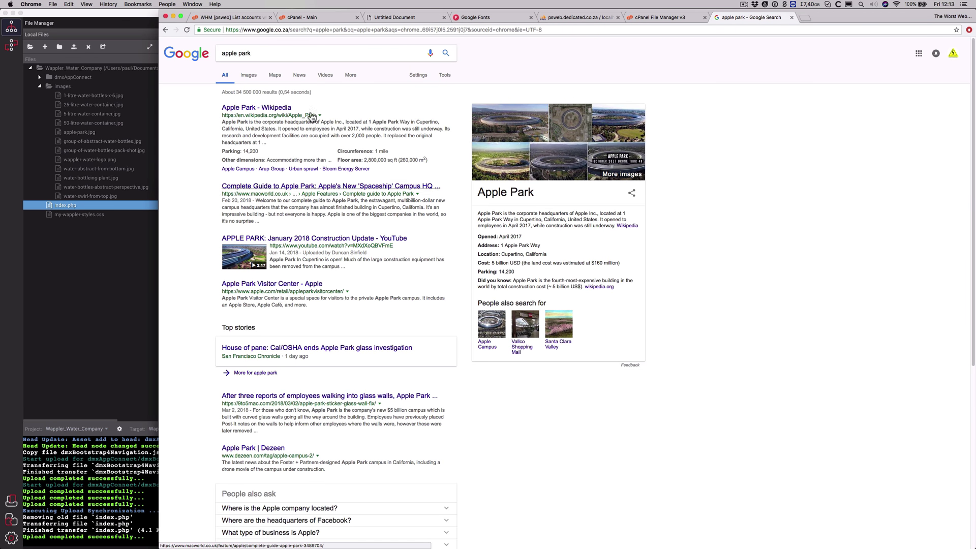
- Refine the Google search to "apple park maps"
left_click(267, 54)
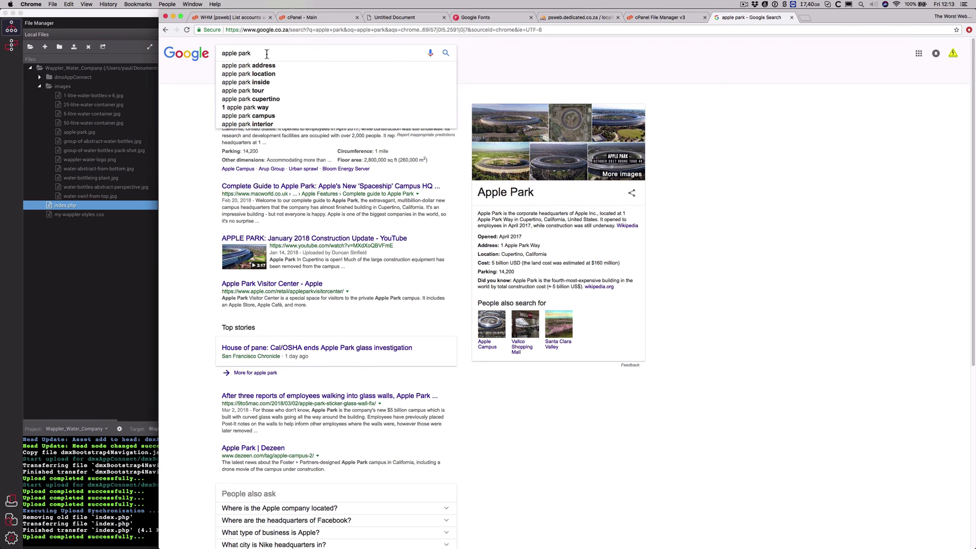
type("maps")
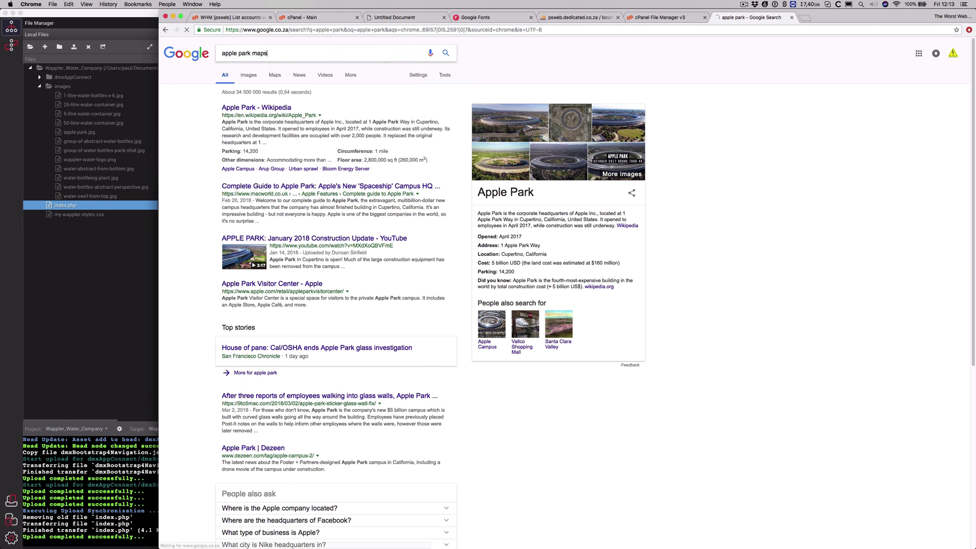
key("Return")
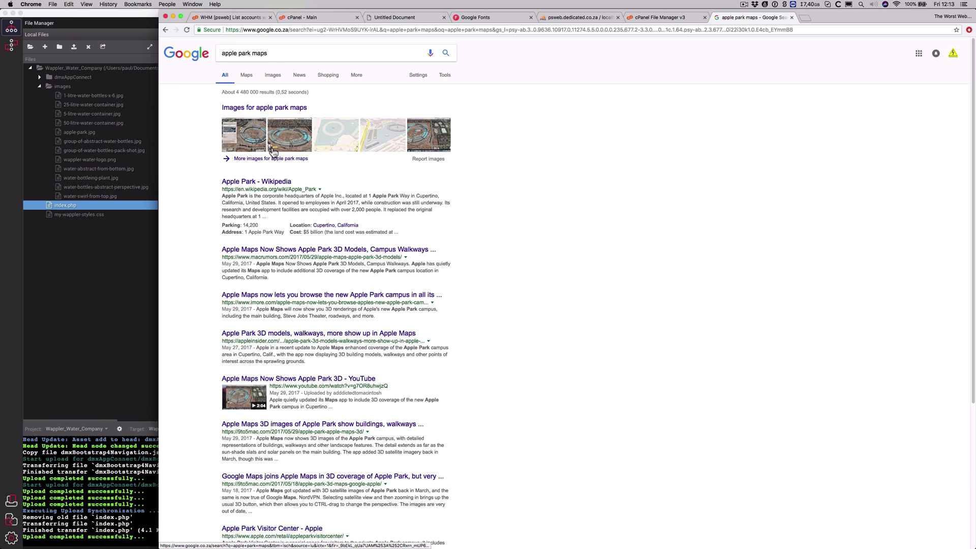
- Switch the search to Google Maps and look up Apple Park, Riverdale, UT, USA
left_click(244, 75)
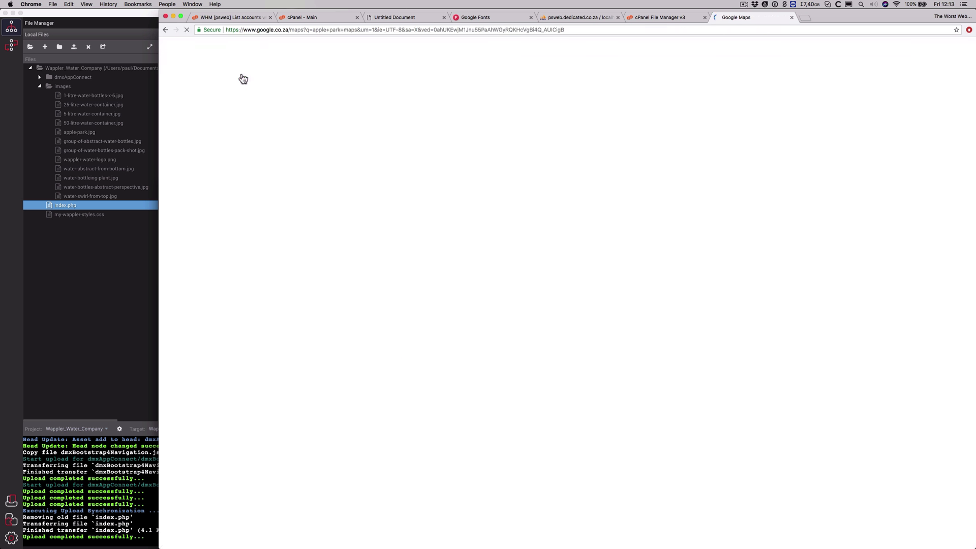
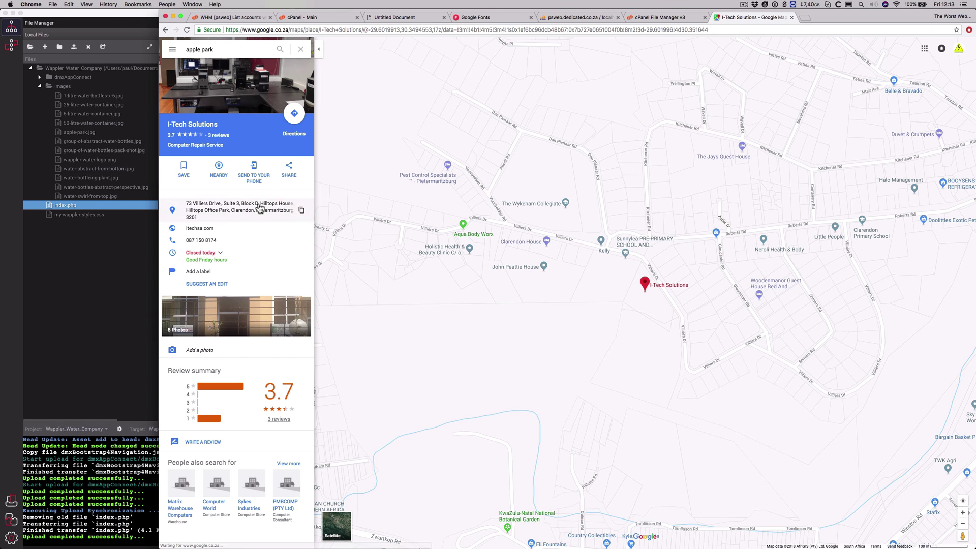
left_click(227, 48)
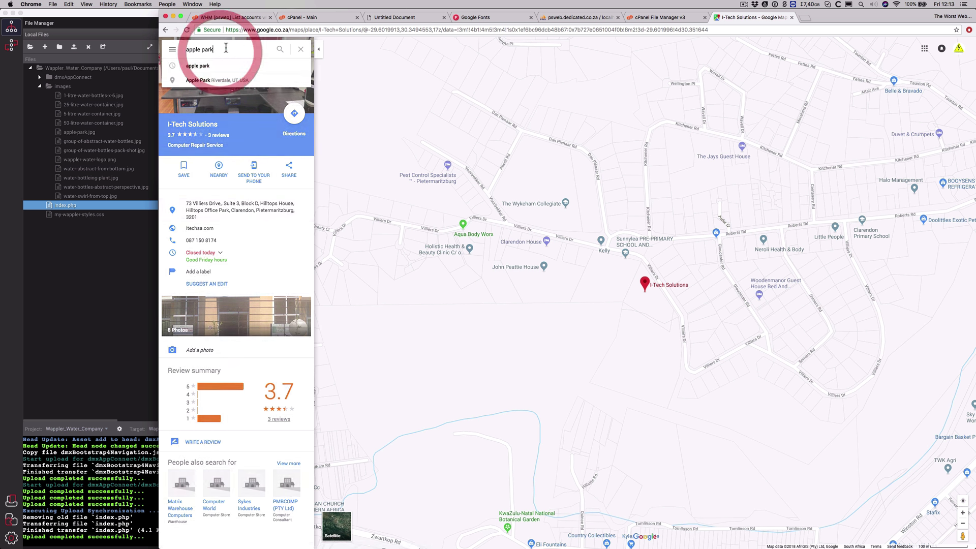
type("apple park")
left_click(232, 82)
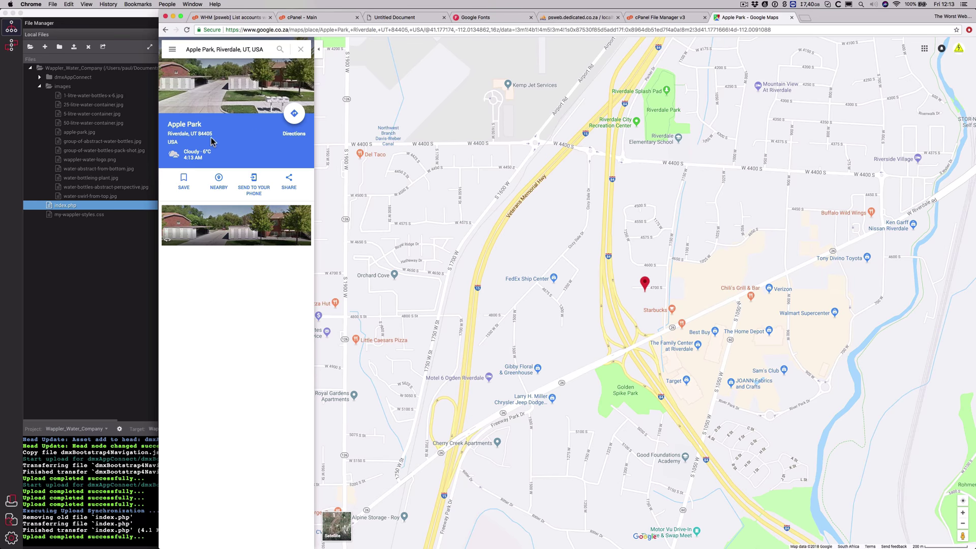
- Open the sharing options for Apple Park and copy its short map link
left_click(292, 181)
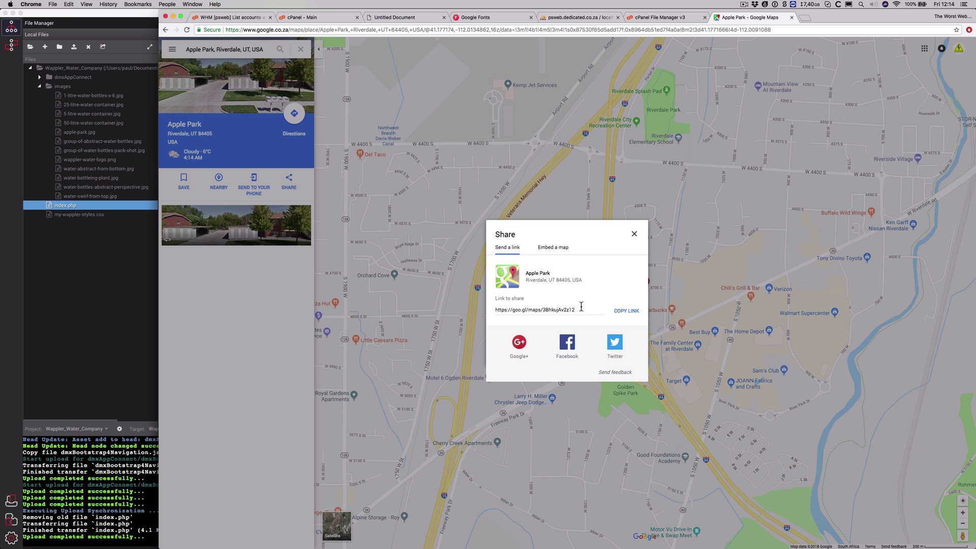
left_click_drag(581, 309, 496, 309)
key("super+c")
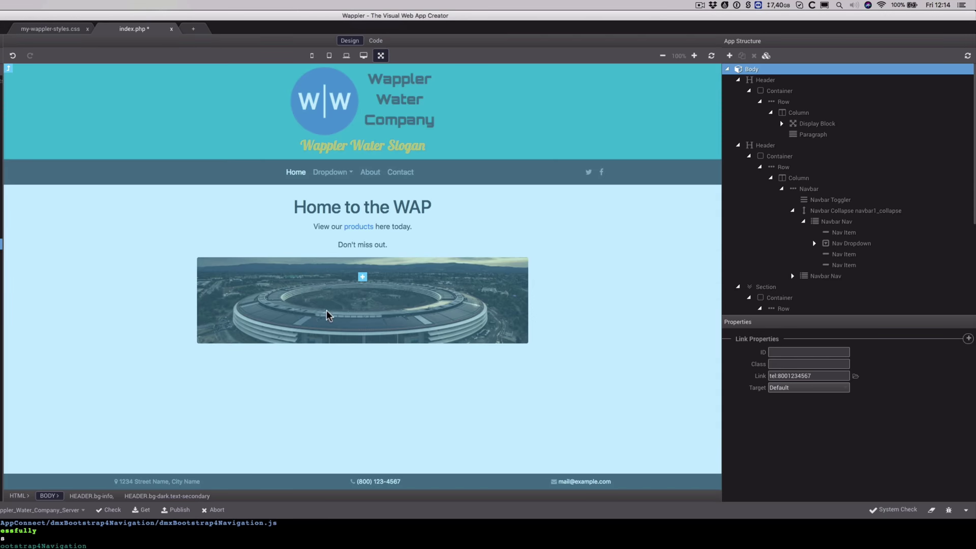
- In Wappler, turn the footer's street address text, without its marker icon, into a link with the placeholder target #
left_click(197, 482)
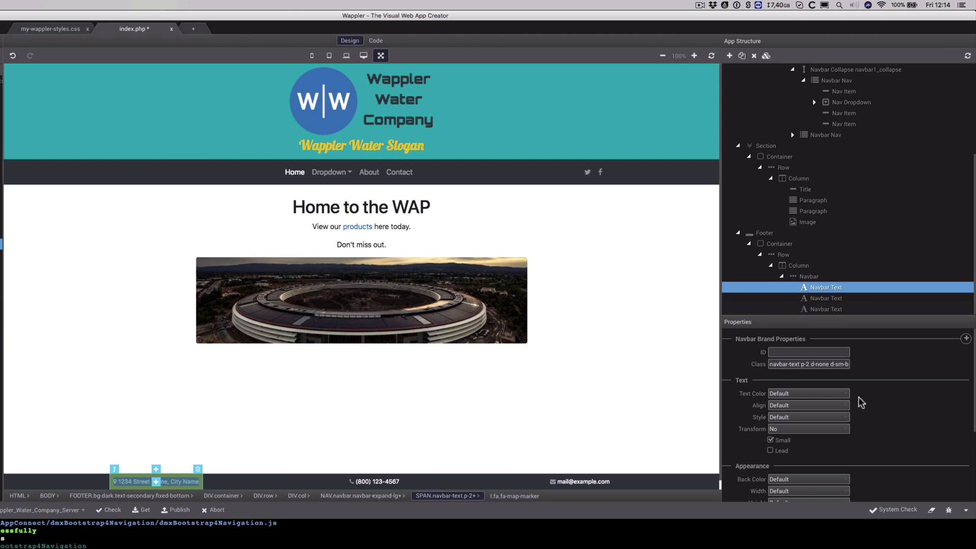
scroll(859, 396, "down", 5)
scroll(859, 397, "up", 5)
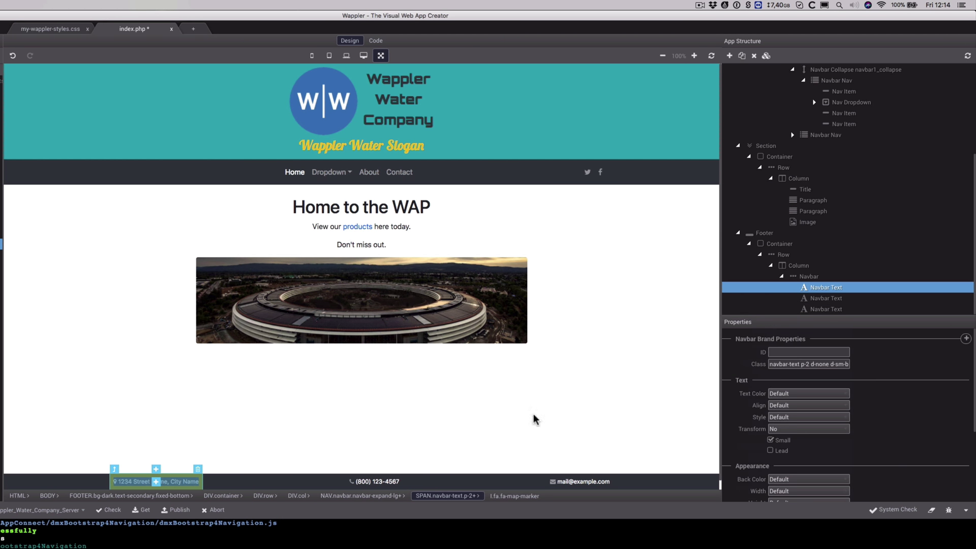
double_click(123, 481)
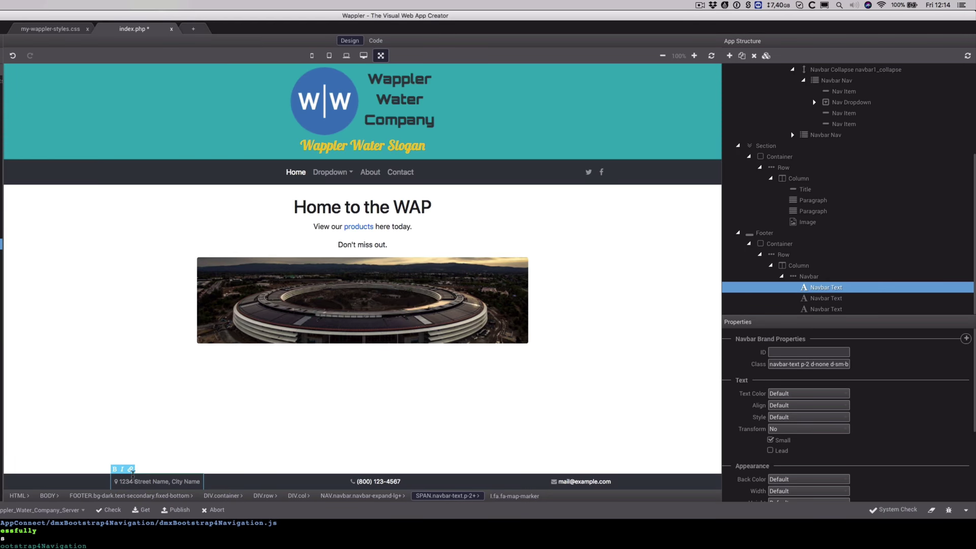
key("super+a")
left_click(127, 482)
left_click_drag(138, 479, 117, 481)
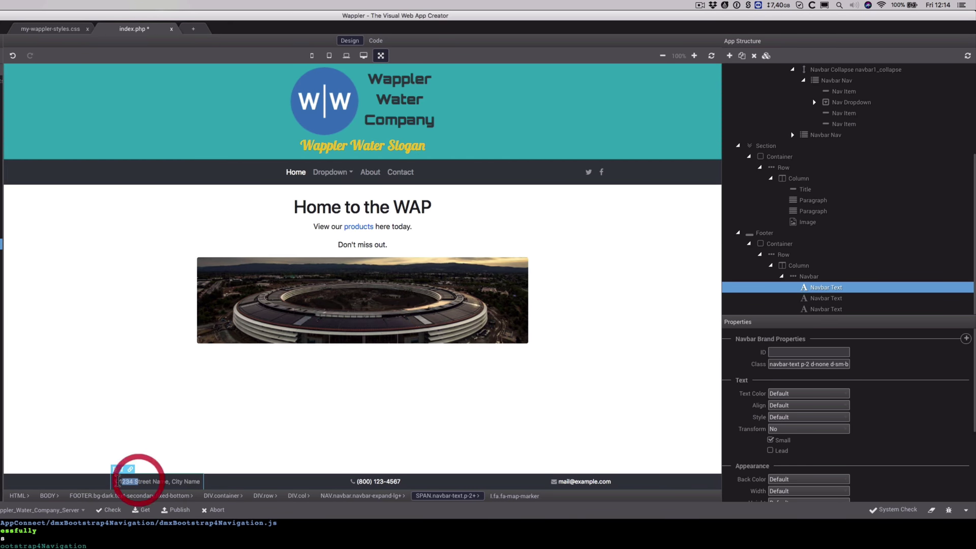
left_click(121, 481)
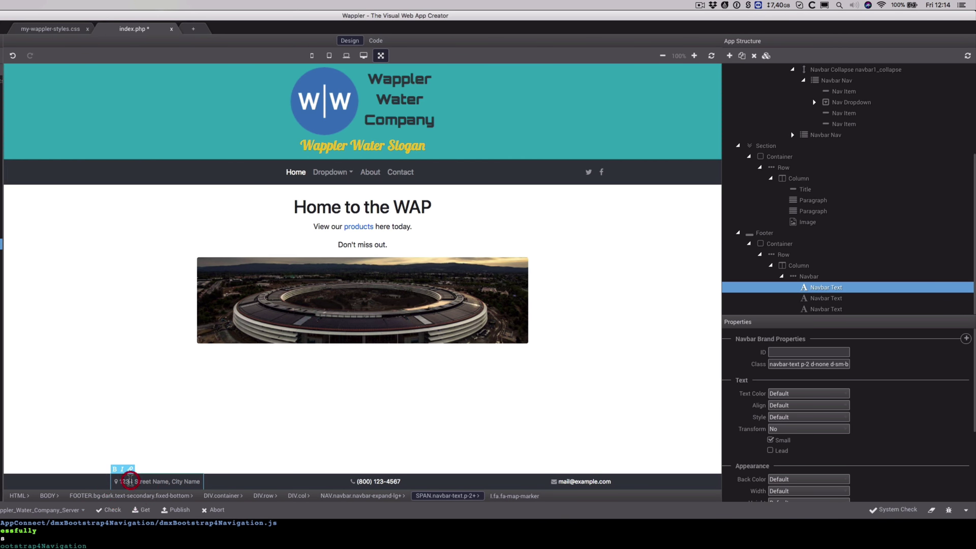
left_click_drag(121, 481, 203, 481)
left_click(131, 469)
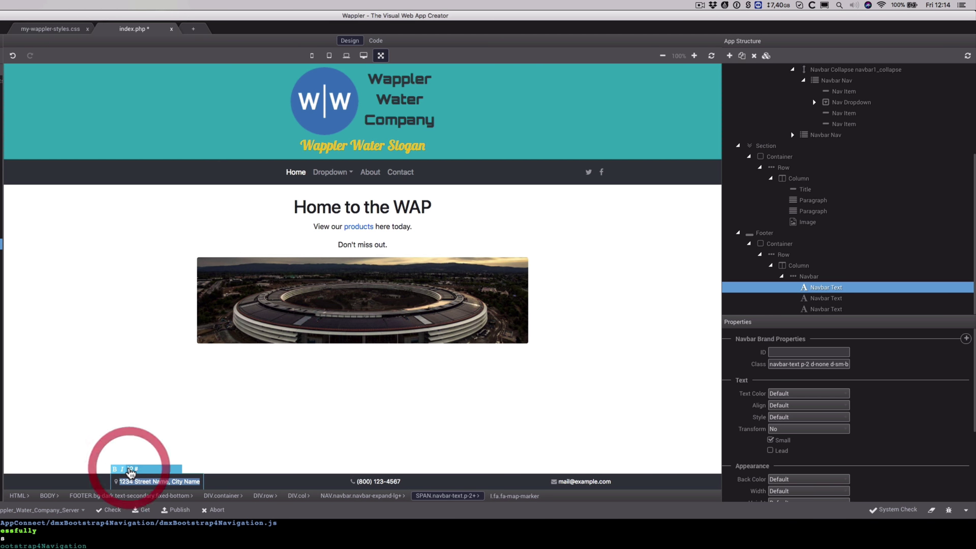
left_click(148, 468)
key("Return")
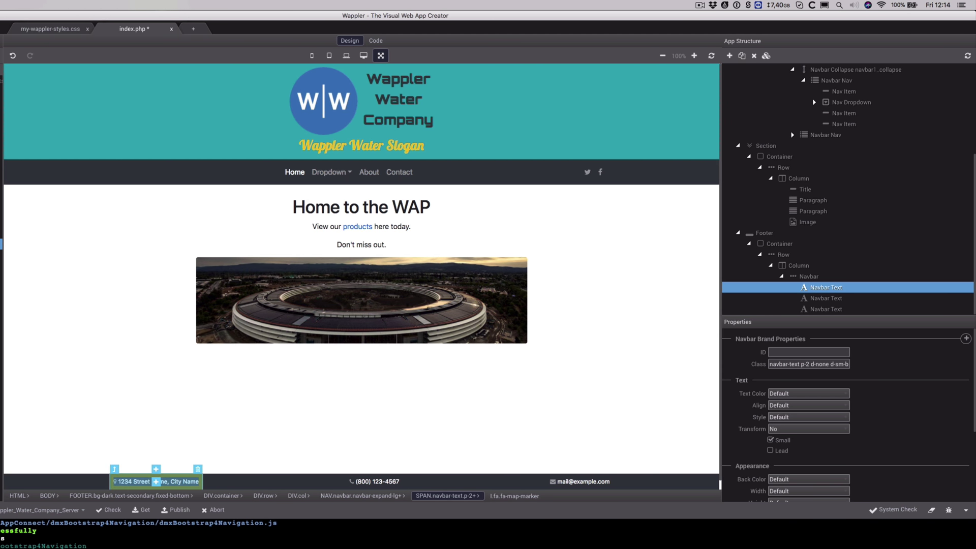
scroll(857, 416, "down", 4)
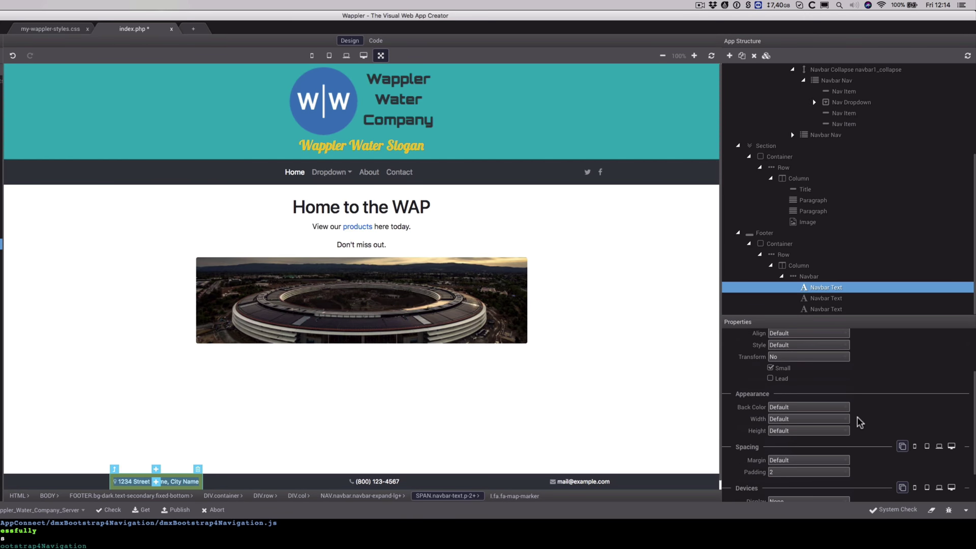
left_click(188, 480)
double_click(796, 374)
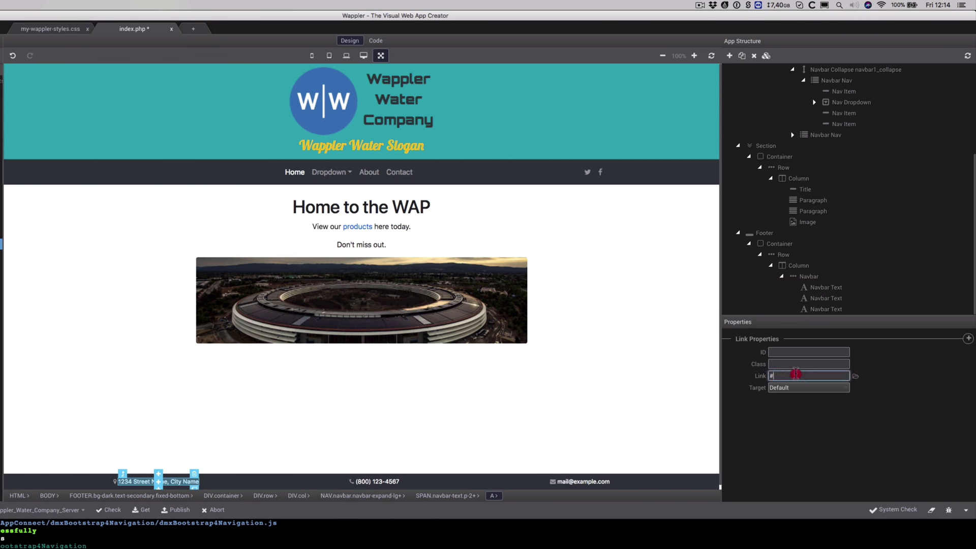
key("ctrl+v")
key("Tab")
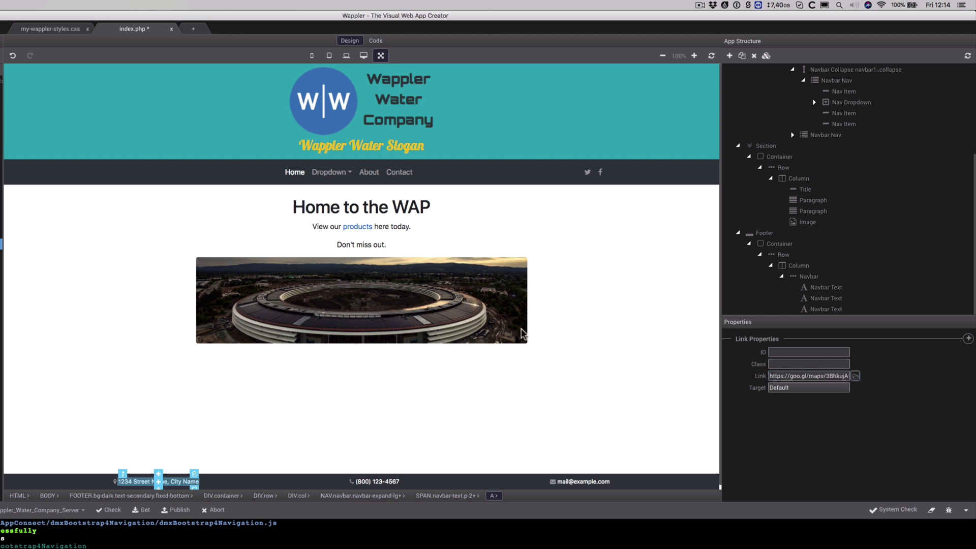
- Insert an HTML5 basic link before the Apple Park image in the content section
left_click(505, 315)
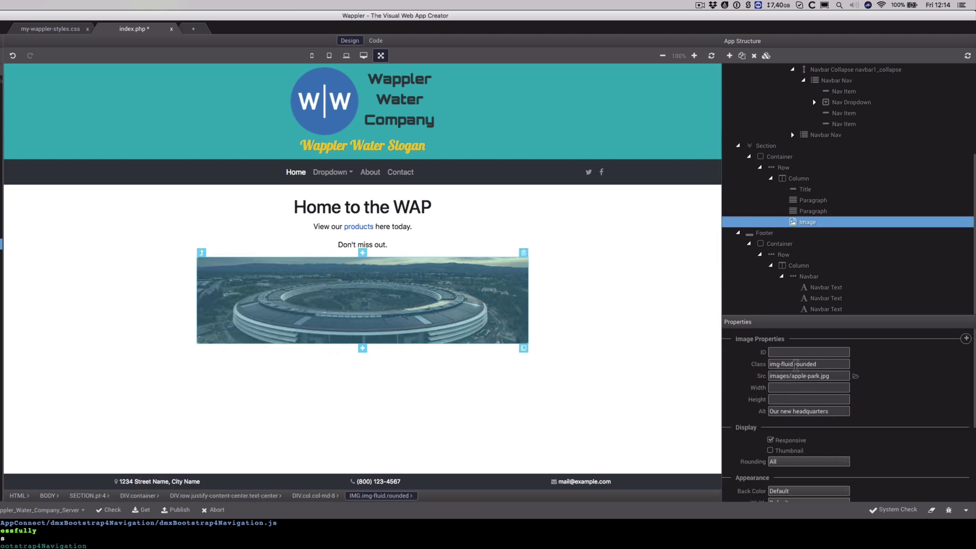
right_click(802, 225)
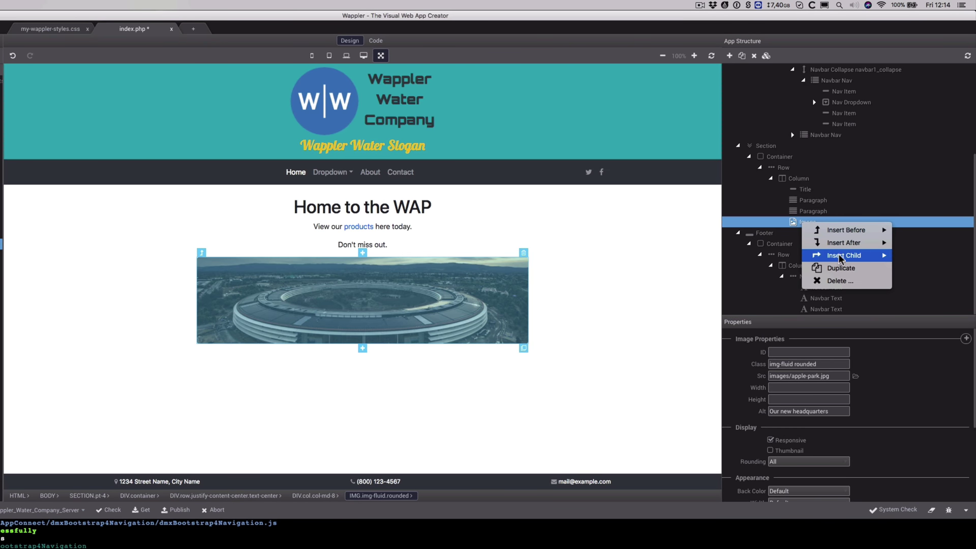
mouse_move(839, 257)
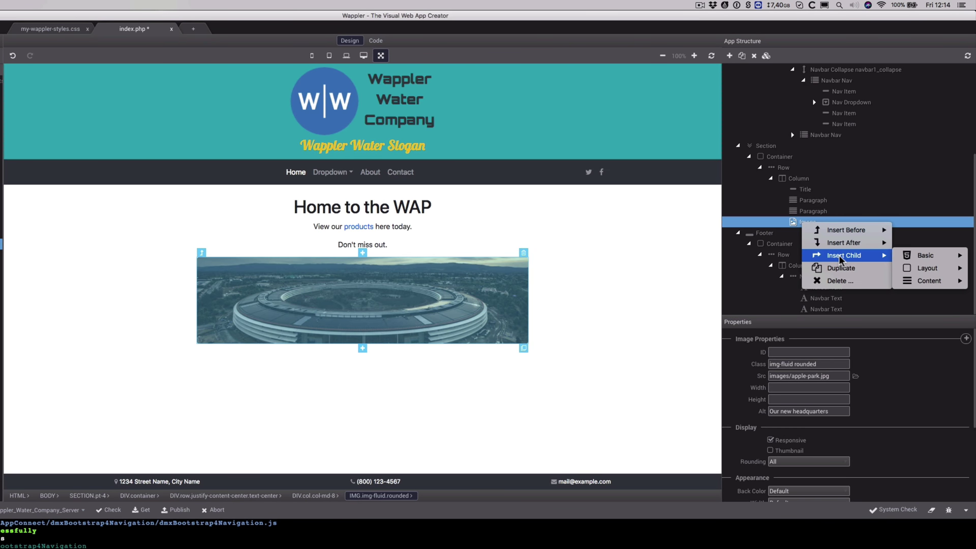
mouse_move(859, 230)
mouse_move(914, 352)
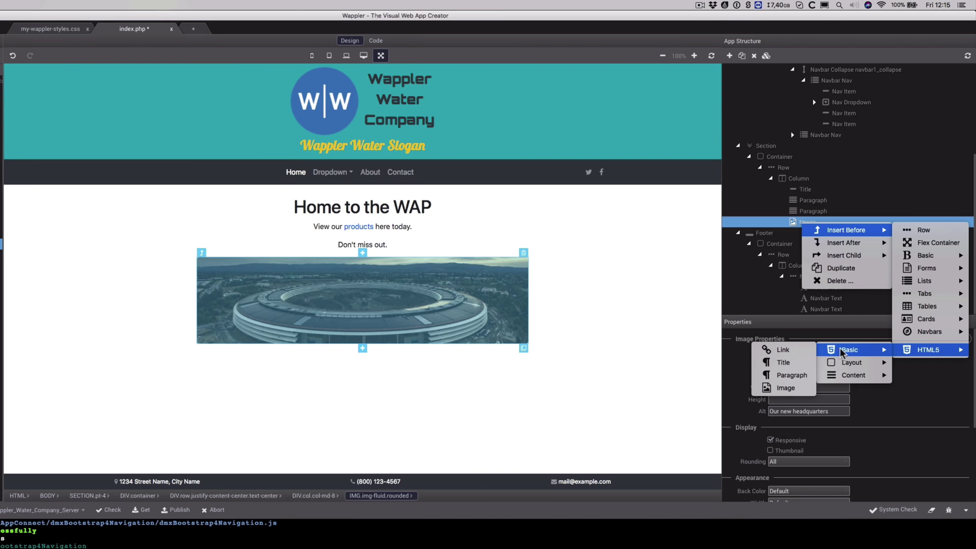
left_click(805, 352)
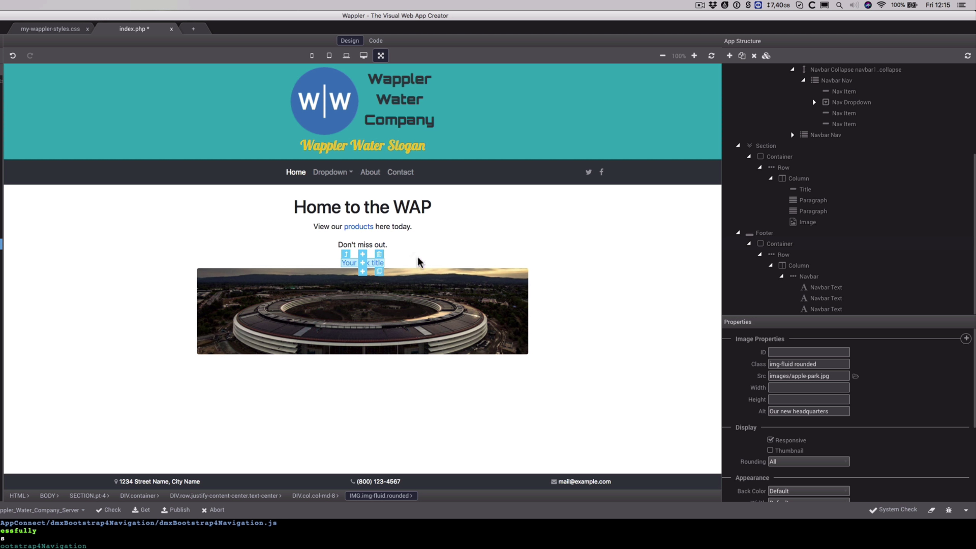
- Try to insert a basic link as a child of the Apple Park image
left_click(796, 226)
right_click(794, 223)
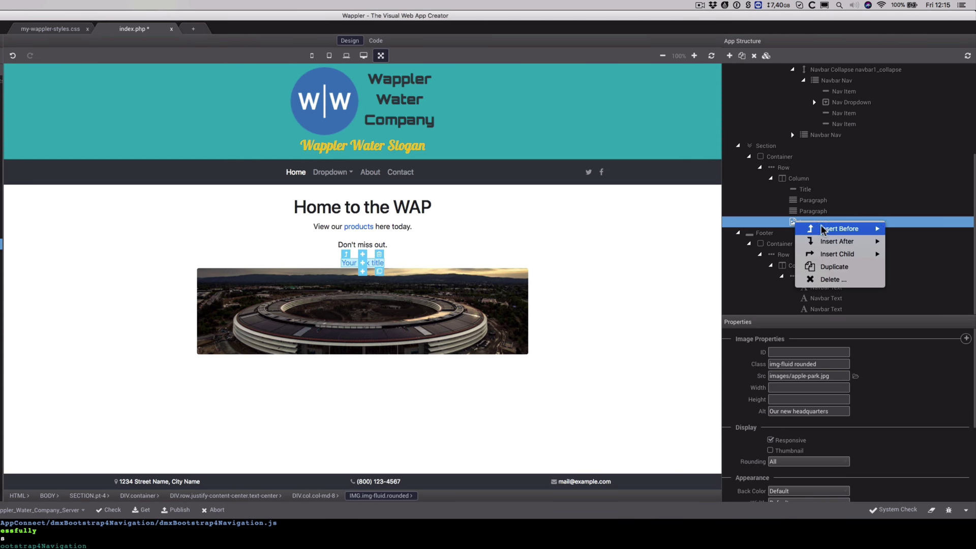
mouse_move(923, 255)
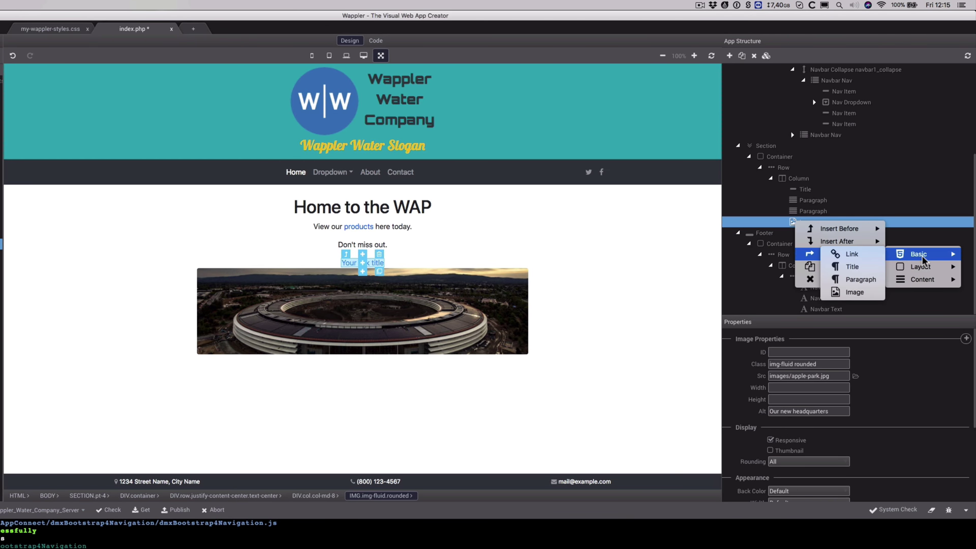
left_click(858, 253)
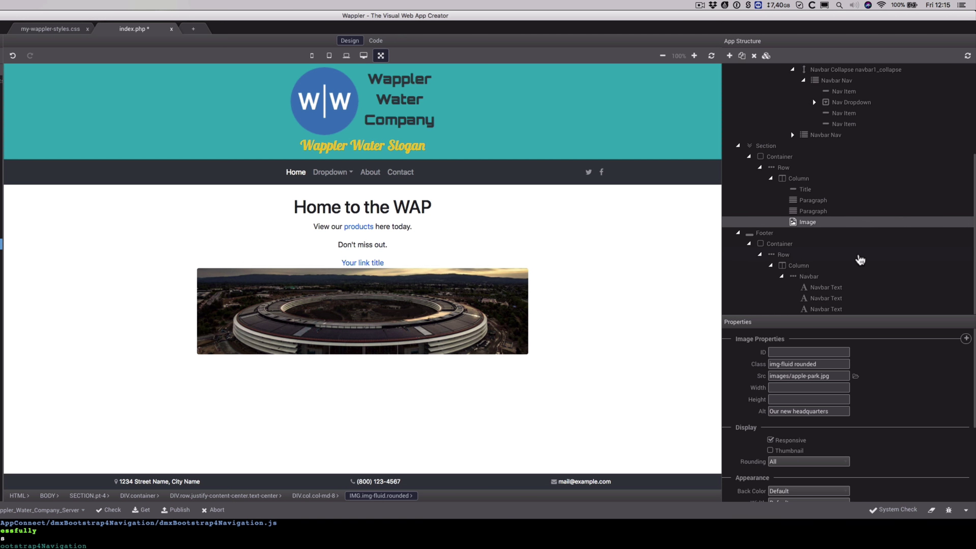
- In the source code, delete the extra "Your link title" link below the image tag
left_click(376, 40)
scroll(431, 334, "down", 10)
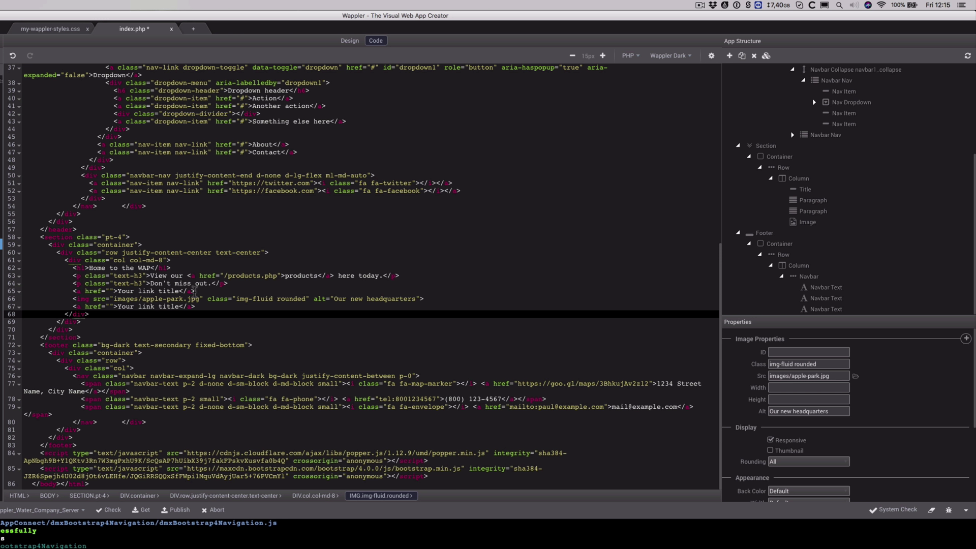
left_click(195, 291)
left_click_drag(195, 295, 174, 293)
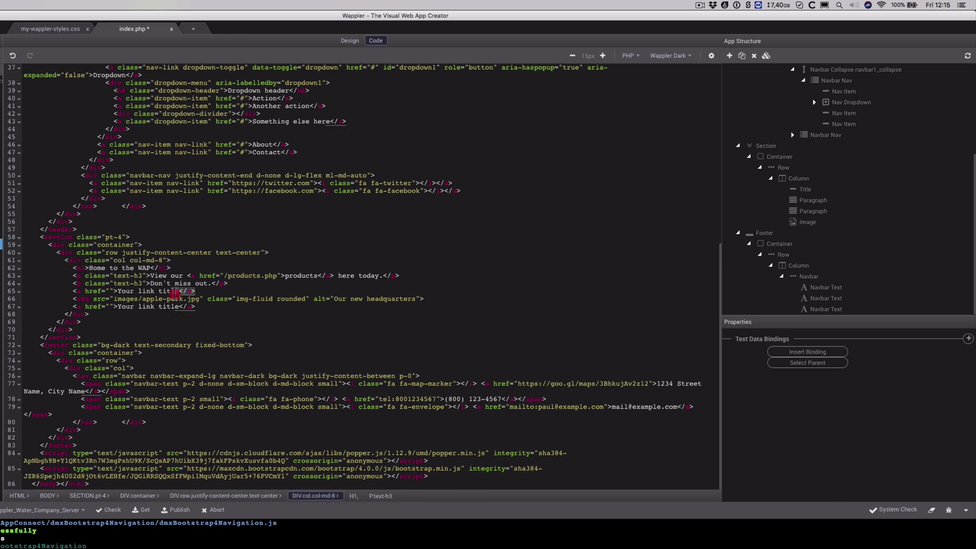
left_click(174, 294)
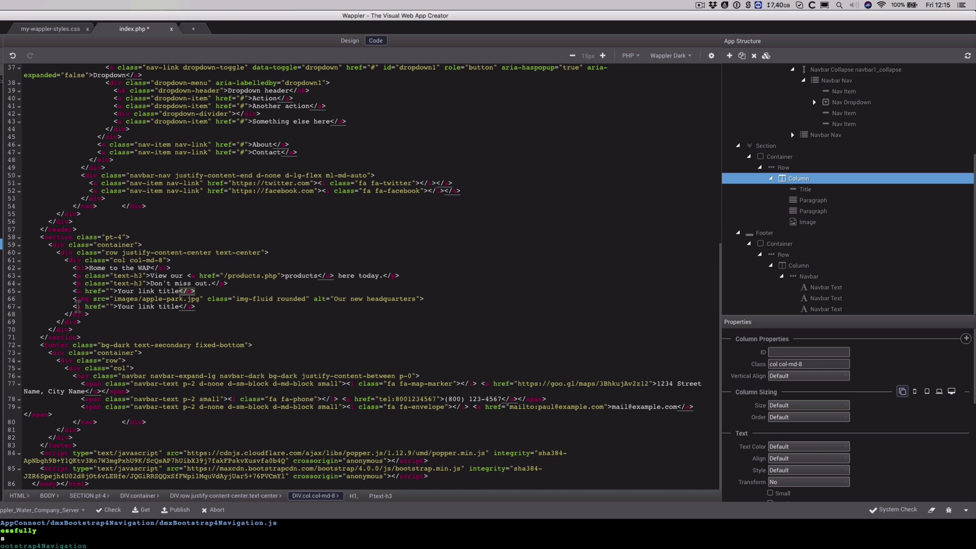
left_click_drag(94, 308, 199, 307)
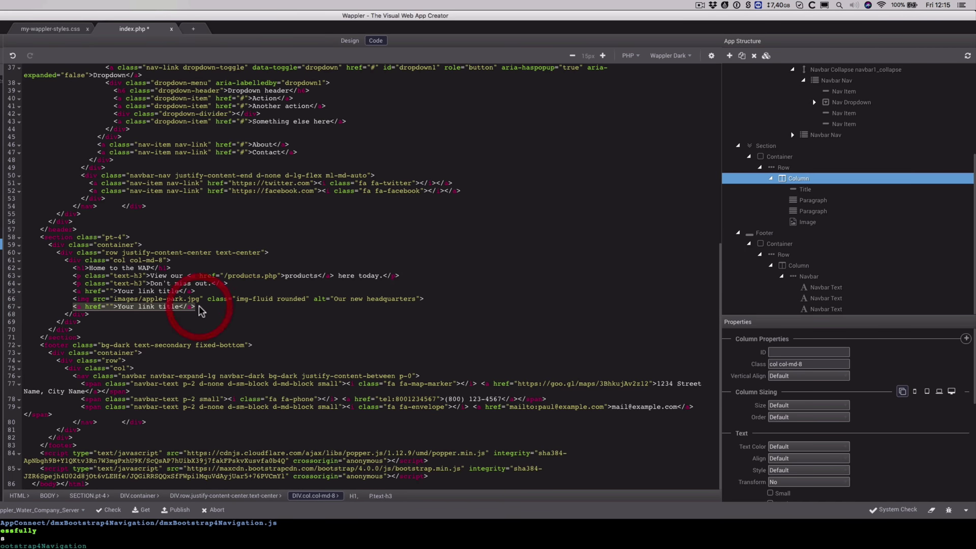
key("BackSpace")
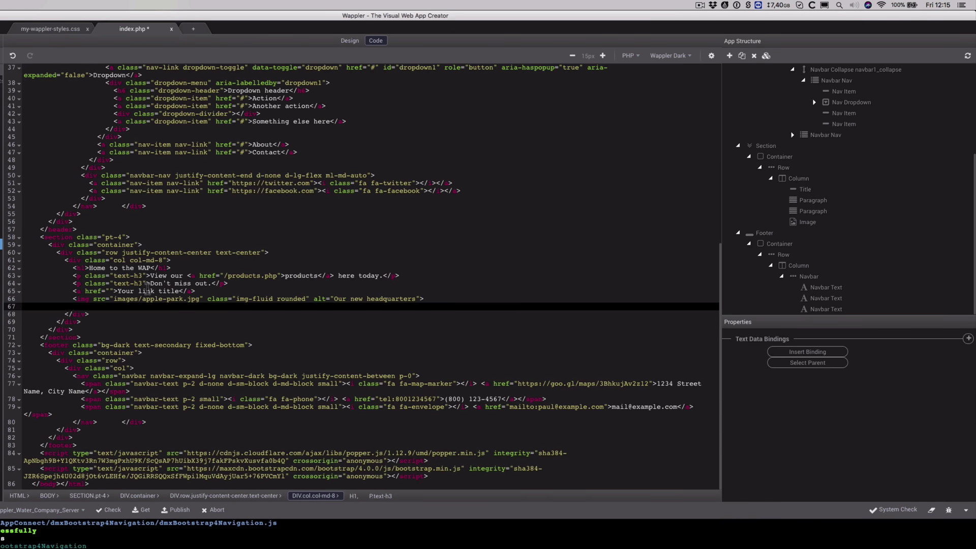
left_click_drag(73, 299, 425, 301)
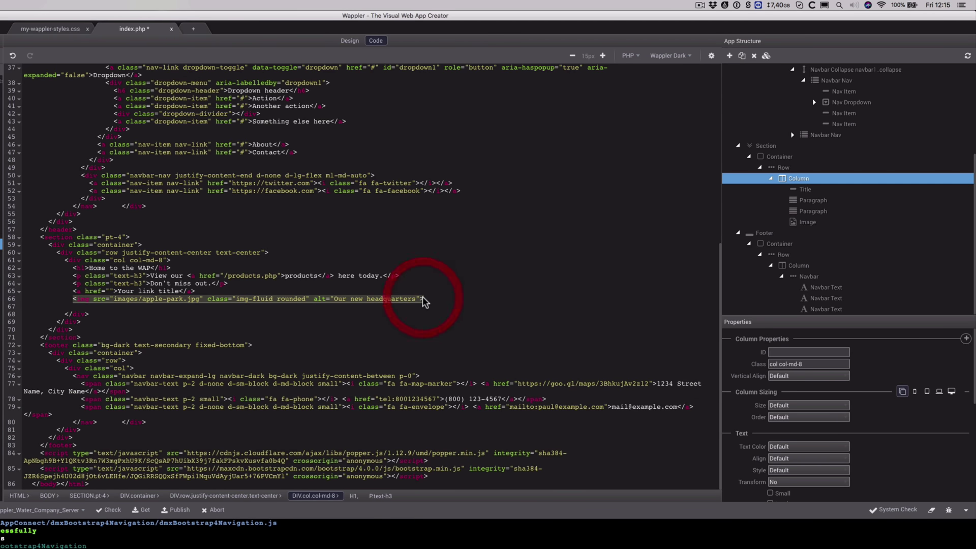
left_click(111, 291)
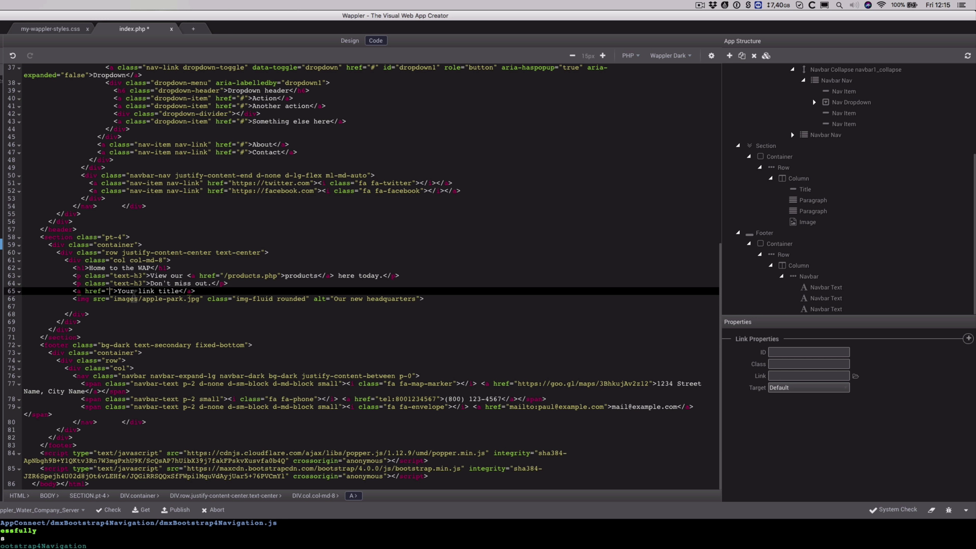
type("https://goo.gl/maps/3BhkujAv2z12")
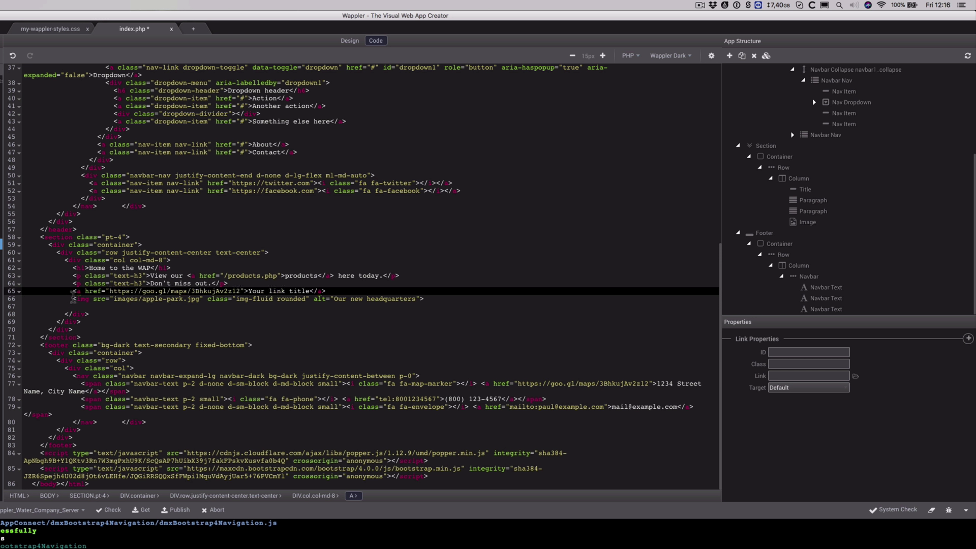
- Move the apple-park.jpg image tag inside the map link in place of "Your link title", and return to the design view
left_click_drag(73, 299, 426, 304)
key("super+x")
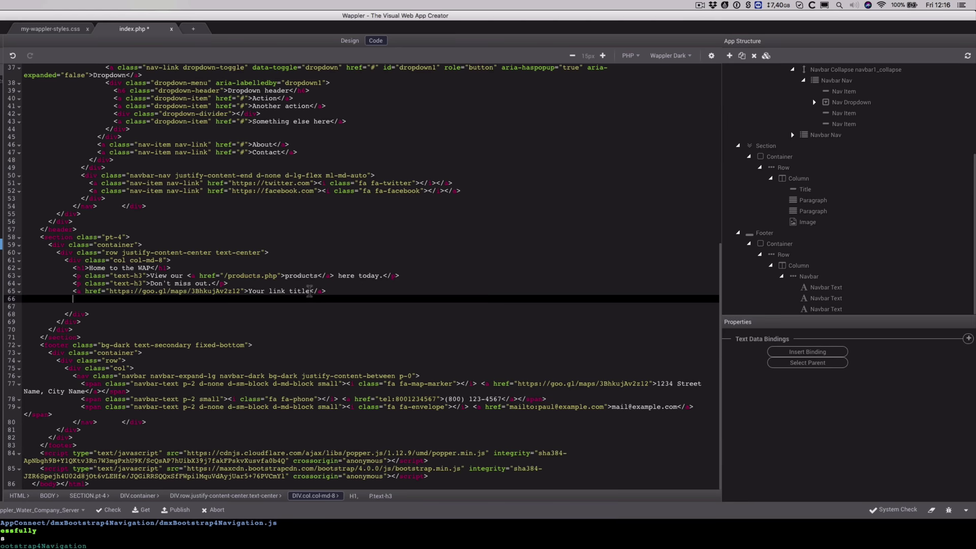
left_click_drag(310, 290, 249, 292)
key("super+v")
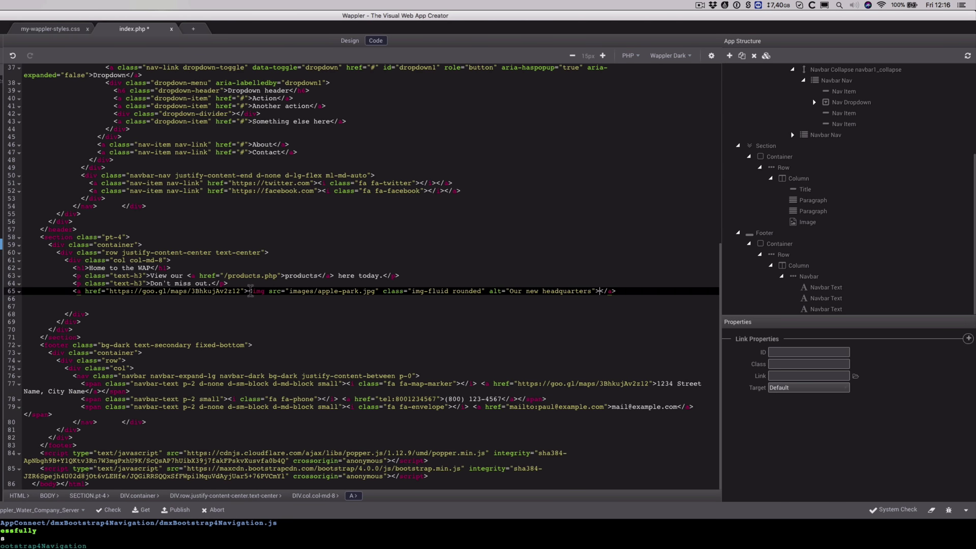
left_click(356, 41)
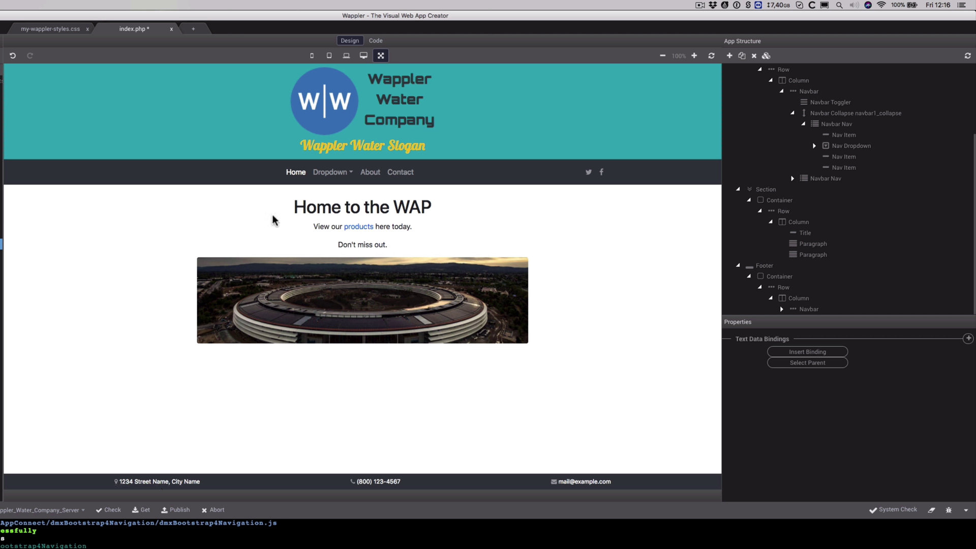
- Set the link of the About navigation item to /about-us/
left_click(297, 173)
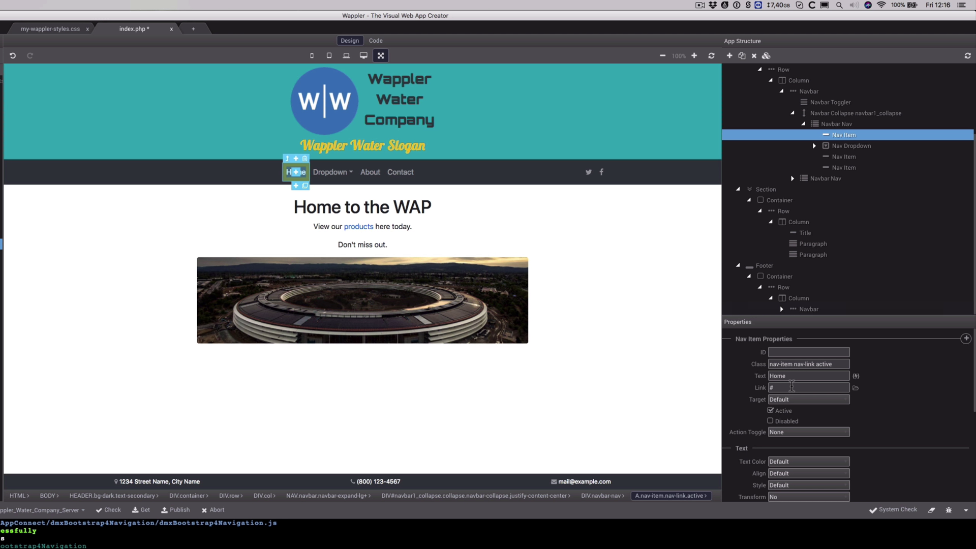
left_click(377, 177)
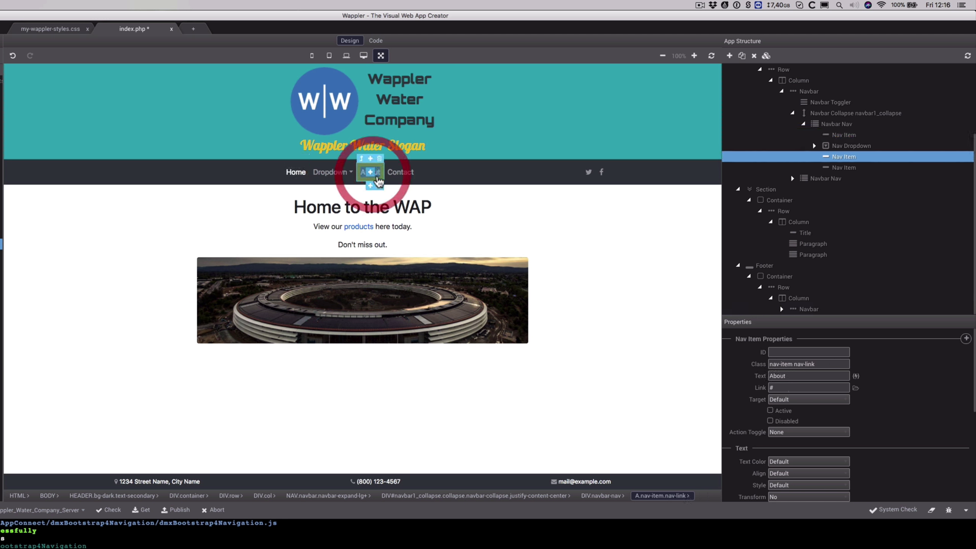
left_click(757, 388)
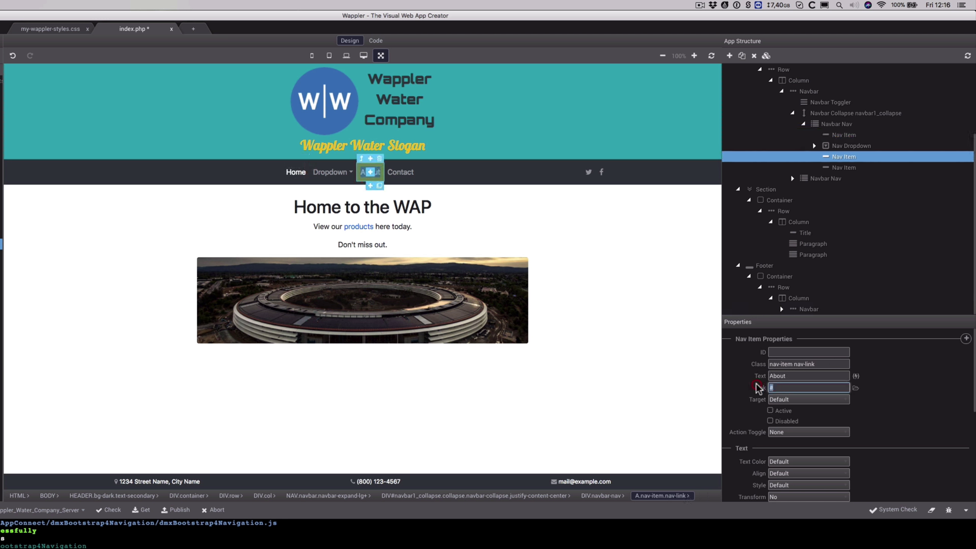
type("/about-us/")
key("Return")
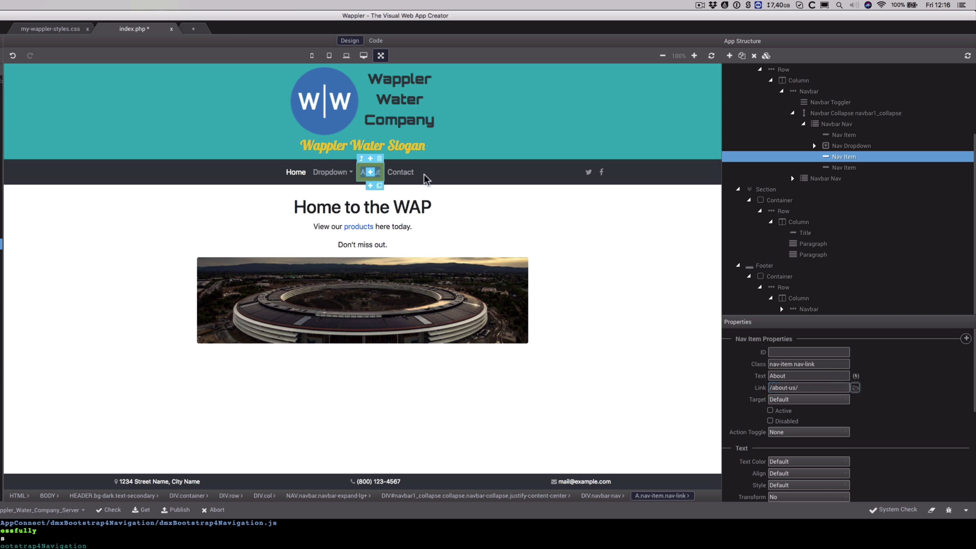
- Set the link of the Contact navigation item to /contact-us/
left_click(404, 176)
left_click(778, 388)
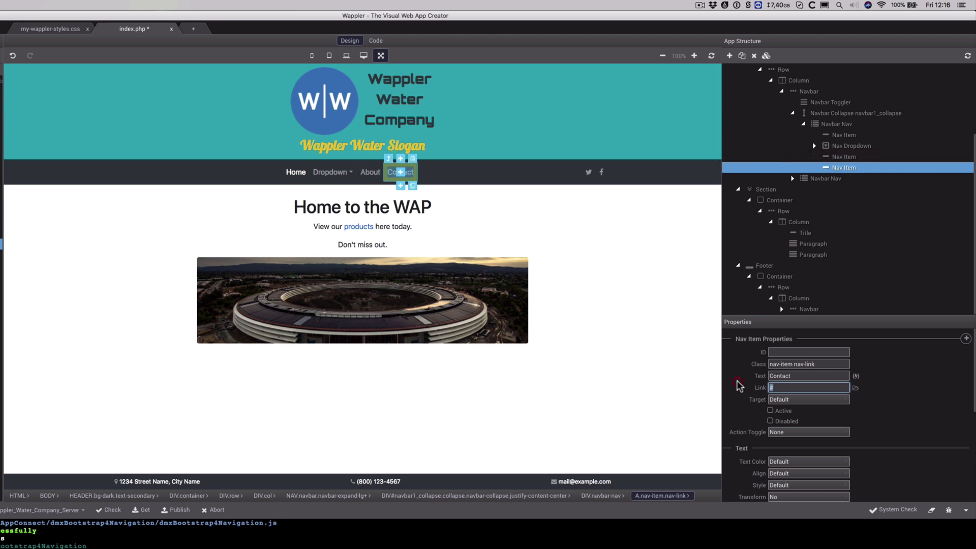
type("/contact-us/")
key("Tab")
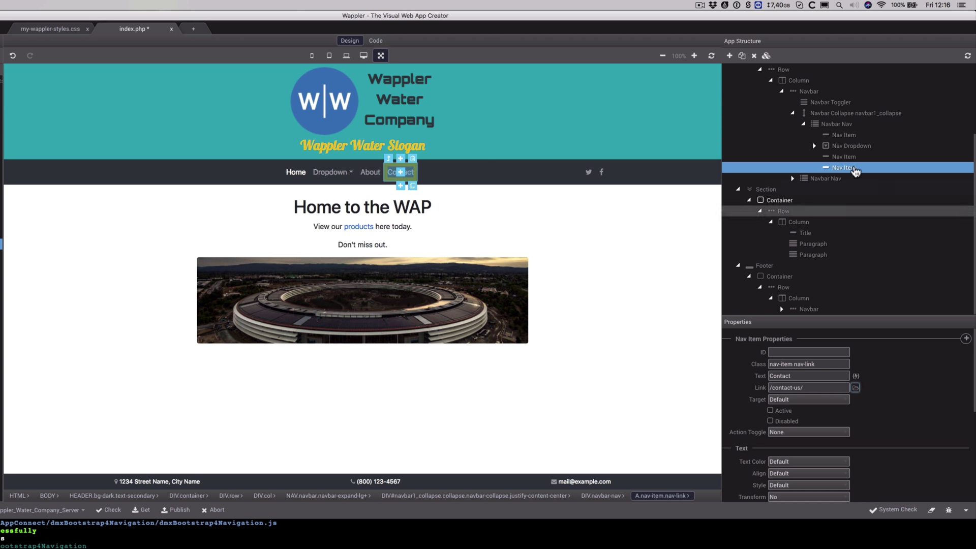
- Expand the Nav Dropdown and examine the Dropdown Toggle Link's properties, including its Action Toggle options
left_click(825, 148)
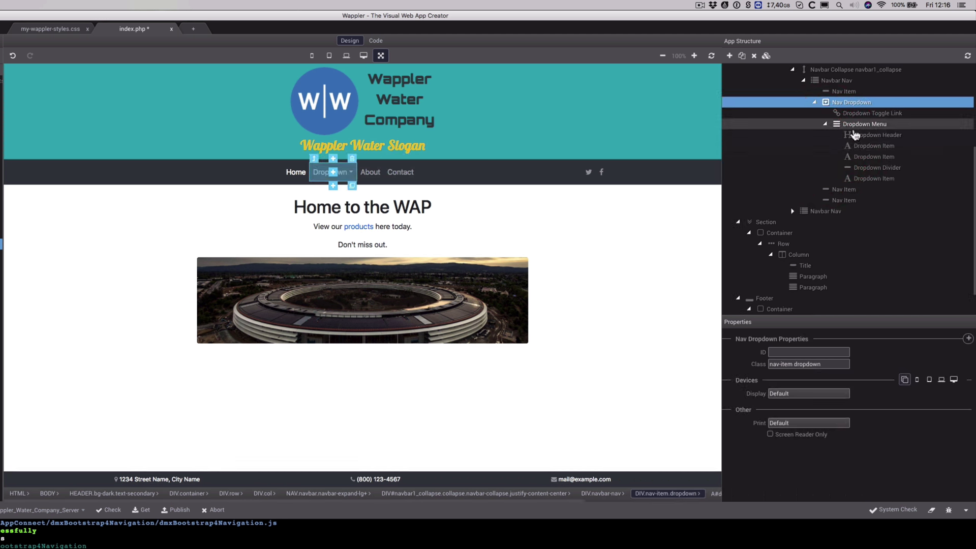
left_click(867, 113)
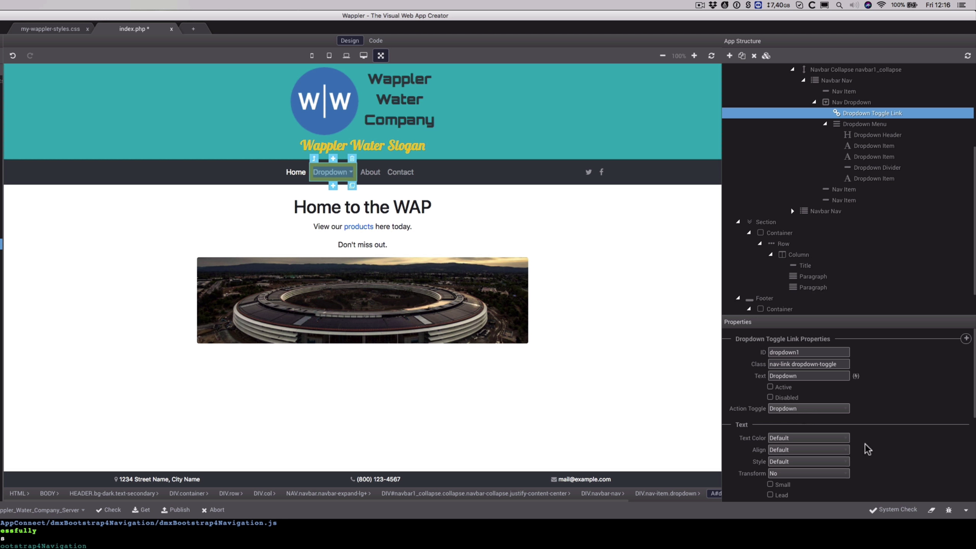
left_click(847, 410)
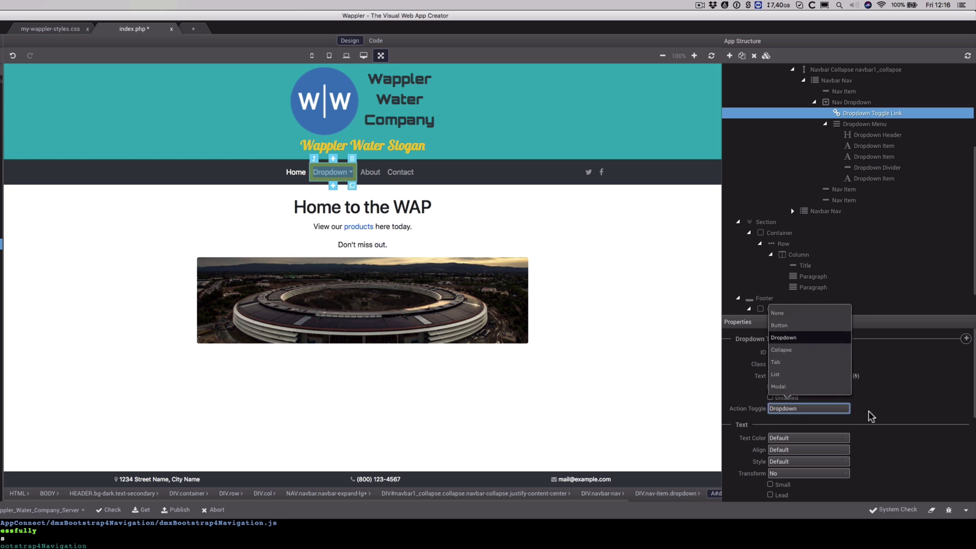
left_click(869, 411)
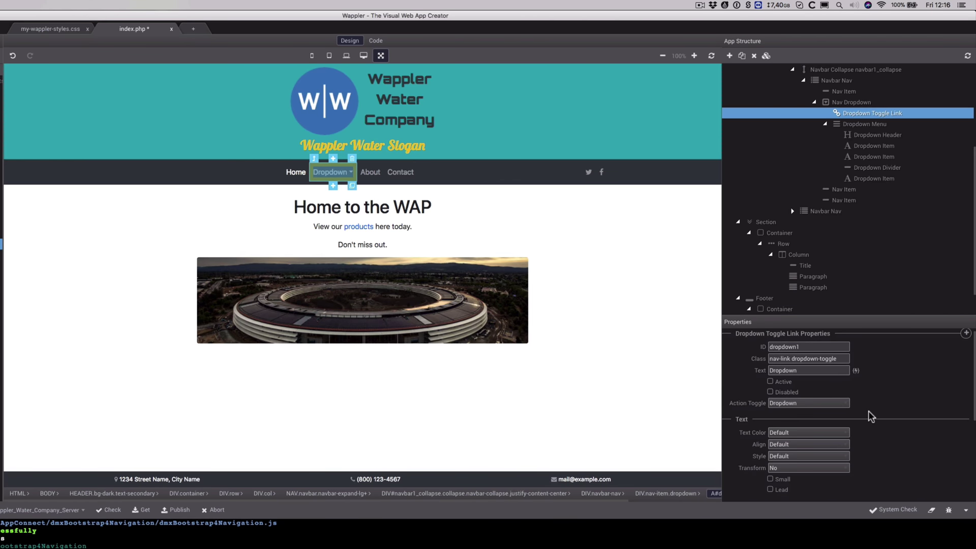
scroll(868, 411, "down", 1)
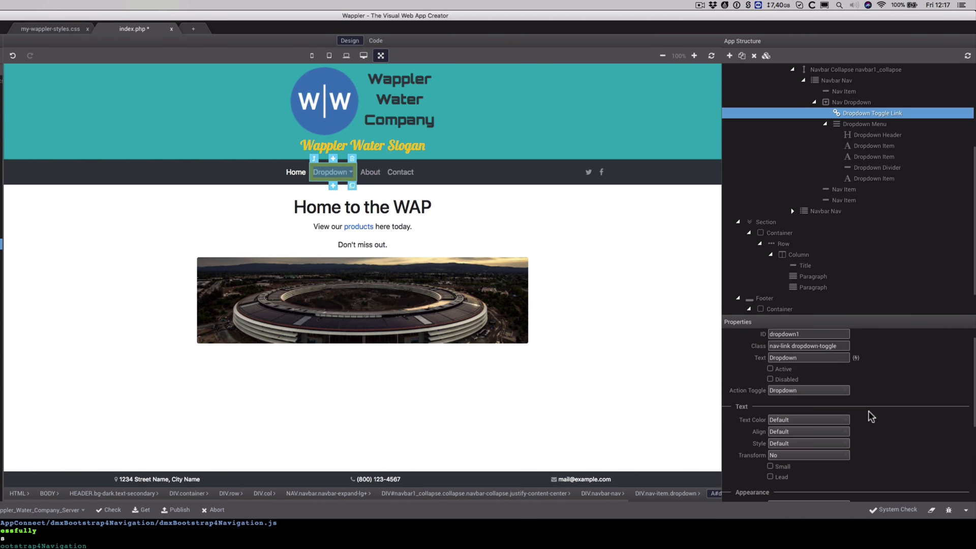
scroll(871, 416, "down", 1)
scroll(869, 412, "down", 3)
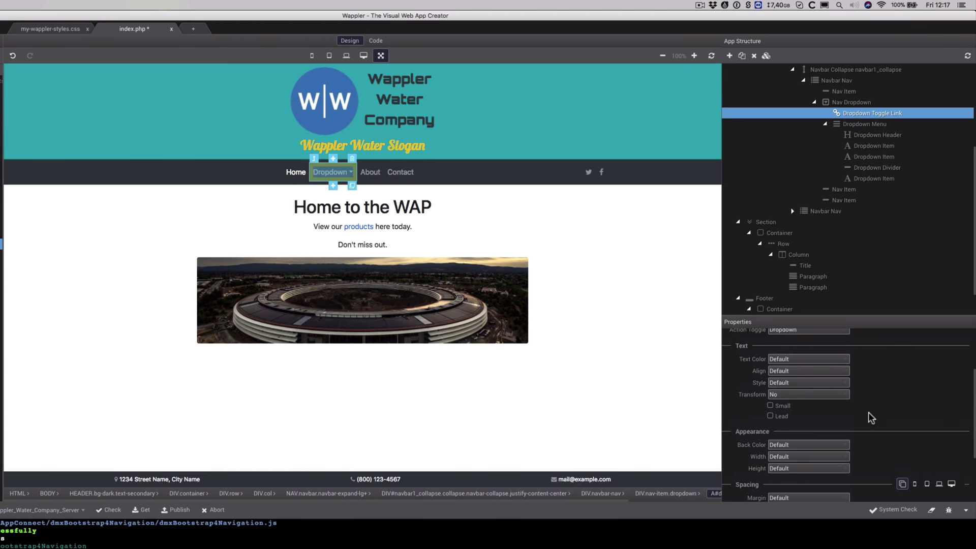
scroll(868, 412, "up", 4)
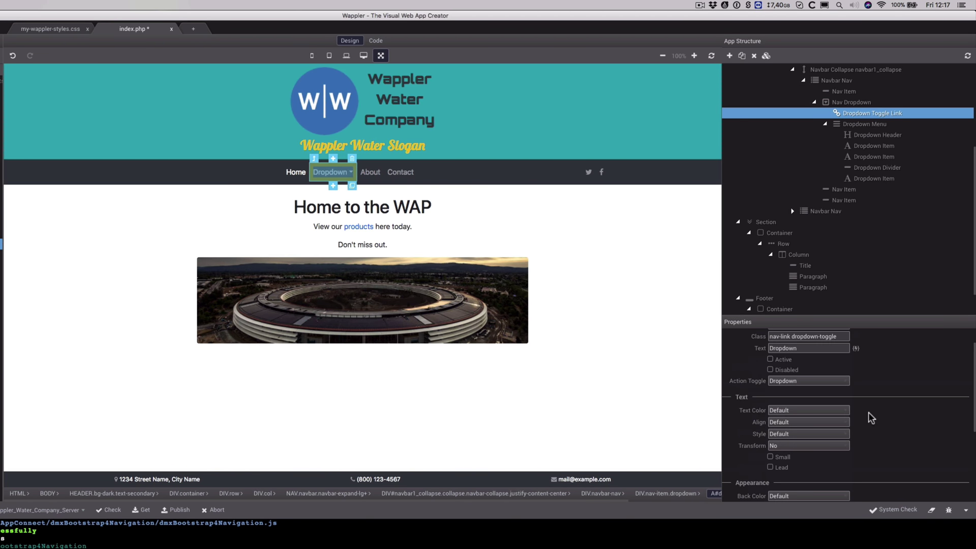
- Change the text of the Dropdown Header inside the navigation dropdown menu to "Our Products"
left_click(854, 126)
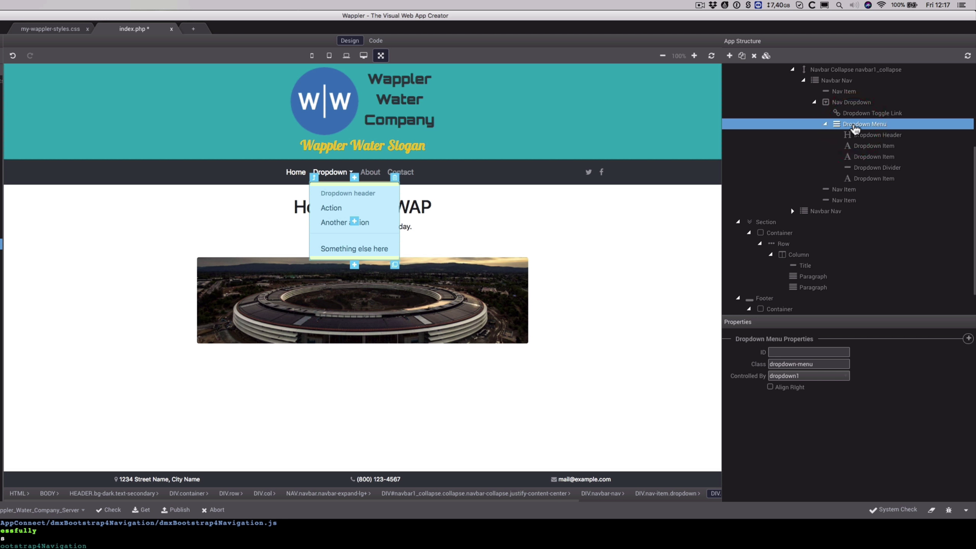
left_click(854, 135)
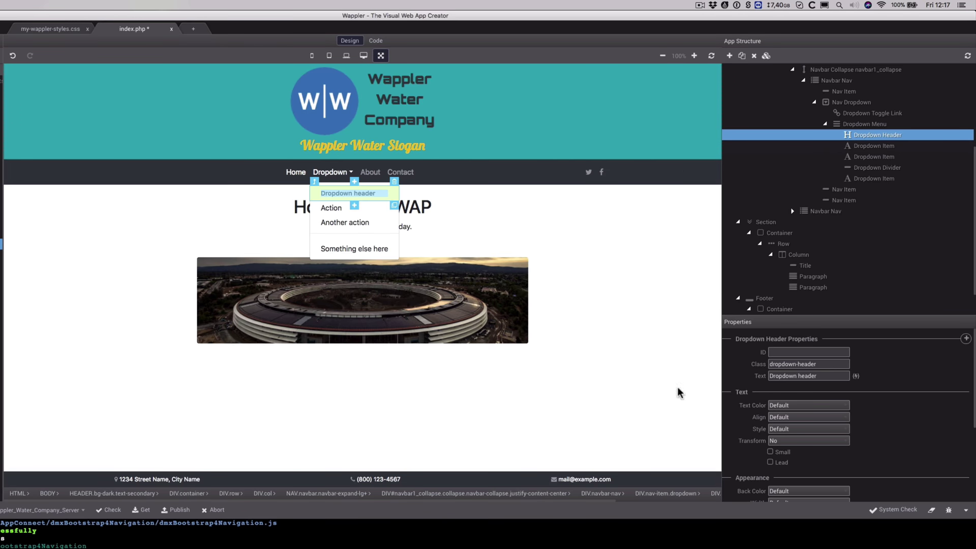
left_click_drag(816, 376, 771, 377)
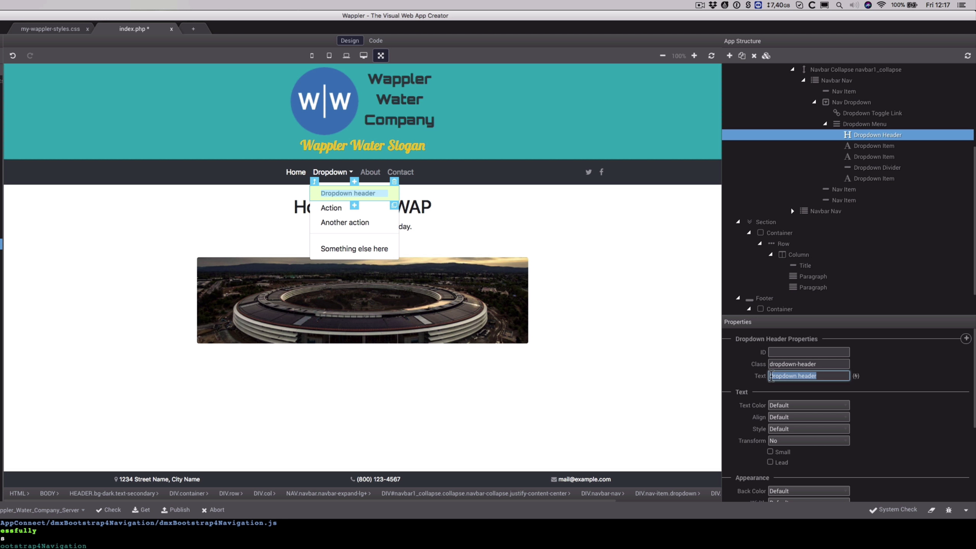
type("Our Products")
key("Tab")
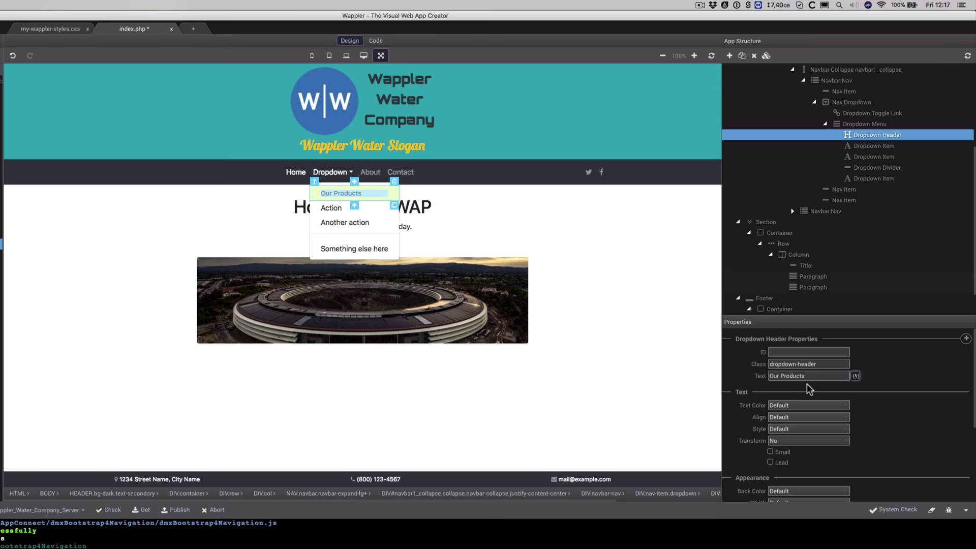
- Rename the dropdown menu's first item to "Product A" and set its link to /product-a/
left_click(864, 148)
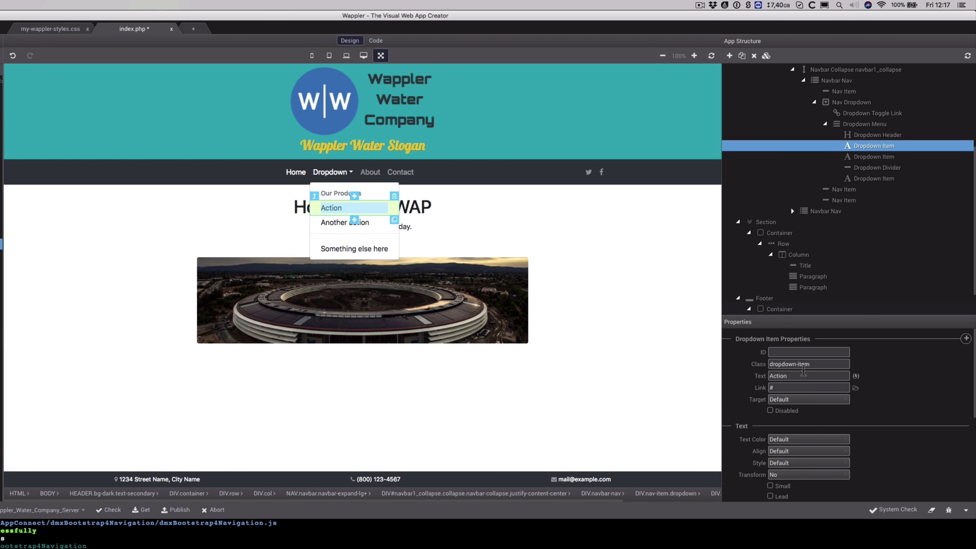
left_click(777, 388)
double_click(776, 376)
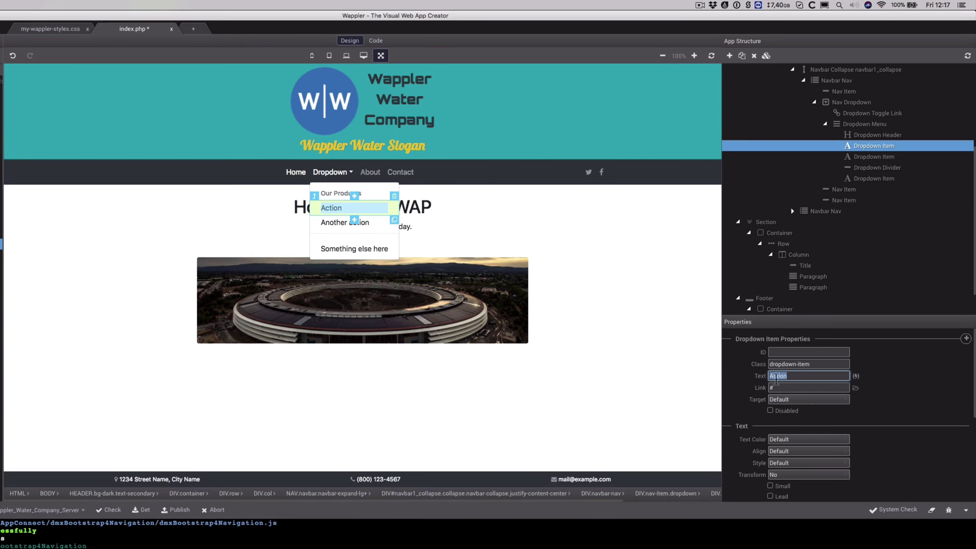
type("Product A")
key("Tab")
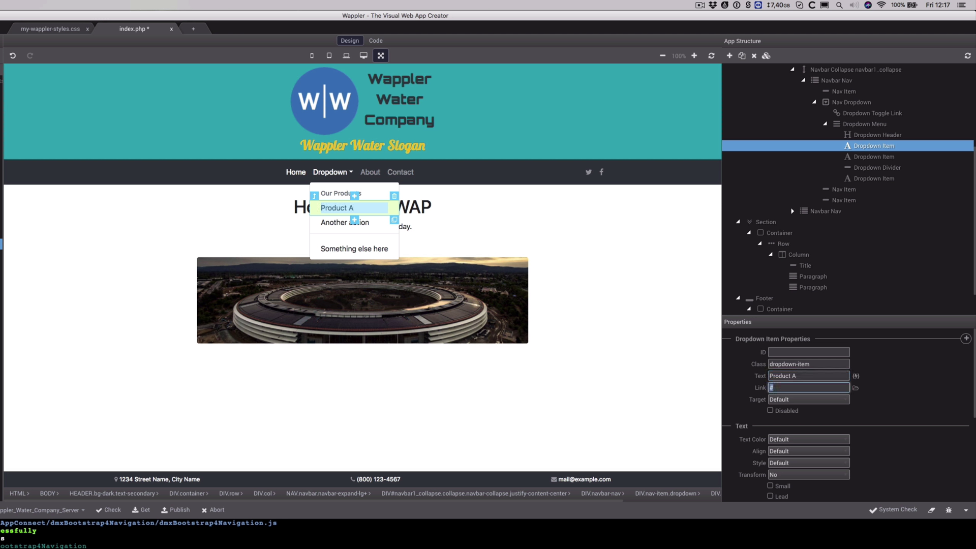
type("h")
type("pro")
type("duct-a/")
key("Tab")
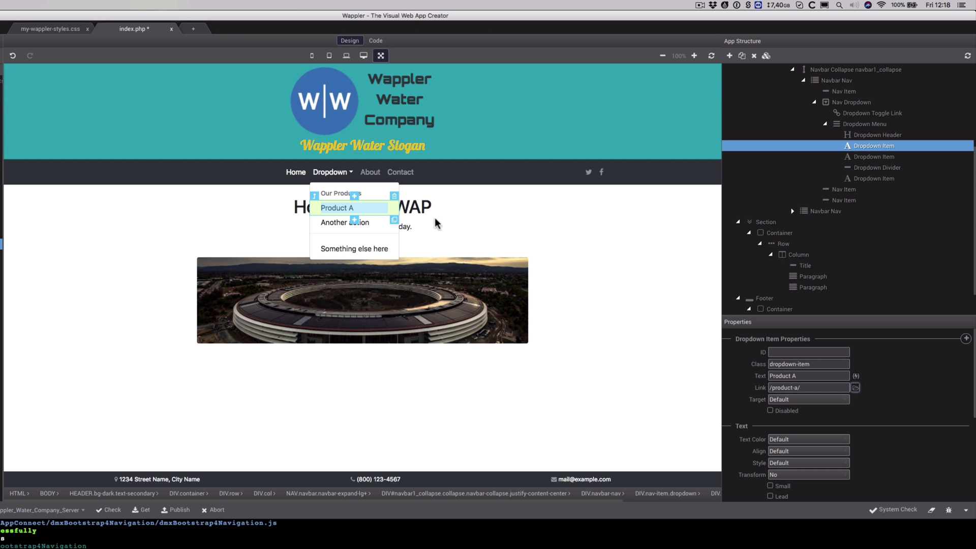
- Try to close the open dropdown menu in the design view by selecting other page elements and its parents
left_click(437, 239)
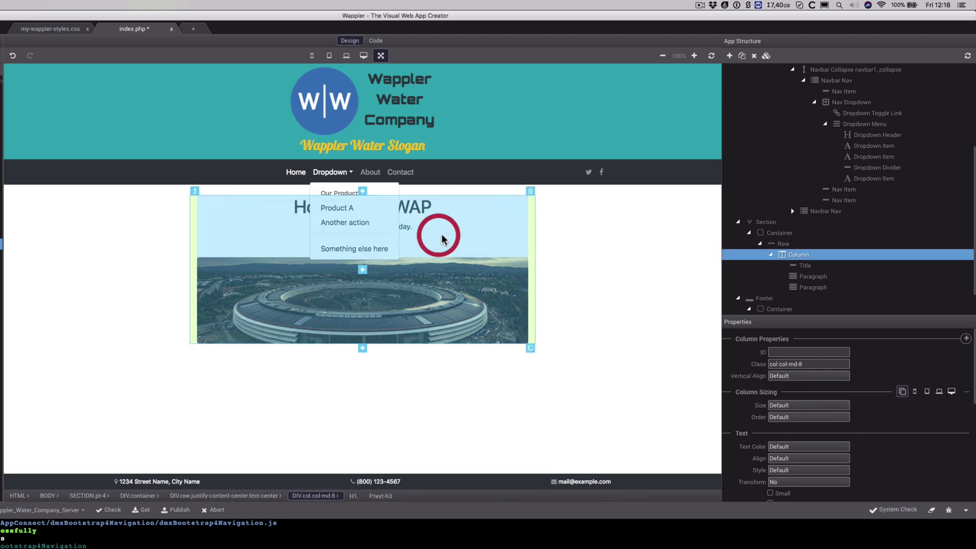
left_click(634, 264)
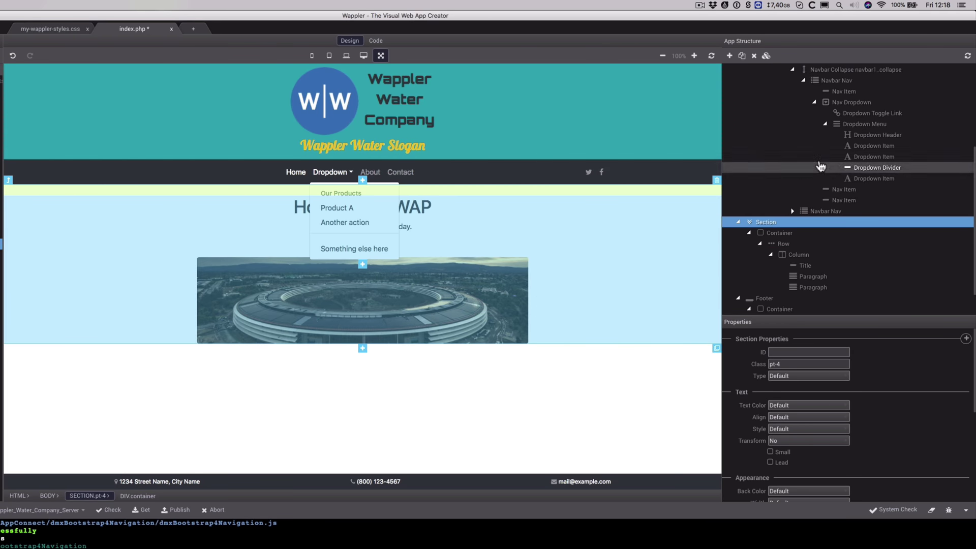
left_click(859, 124)
left_click(855, 102)
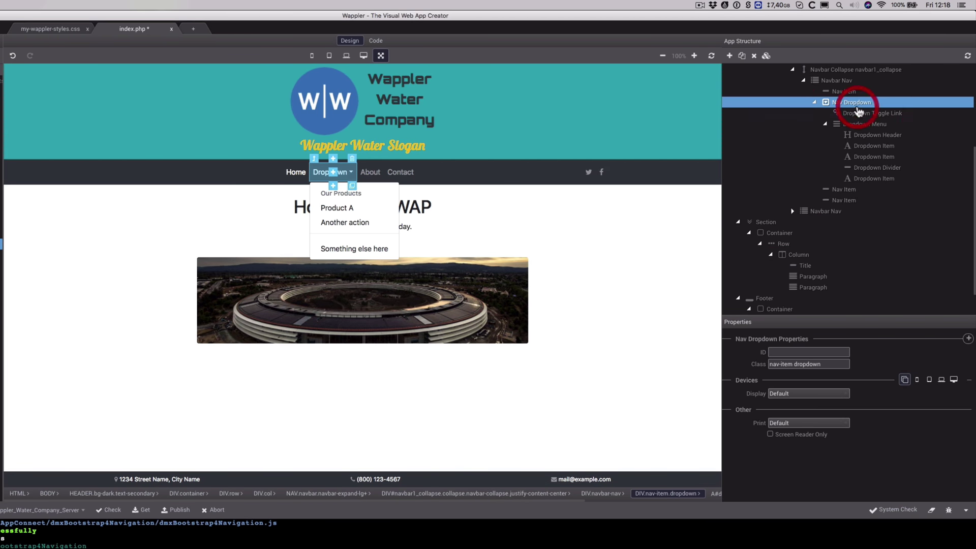
left_click(846, 91)
left_click(847, 81)
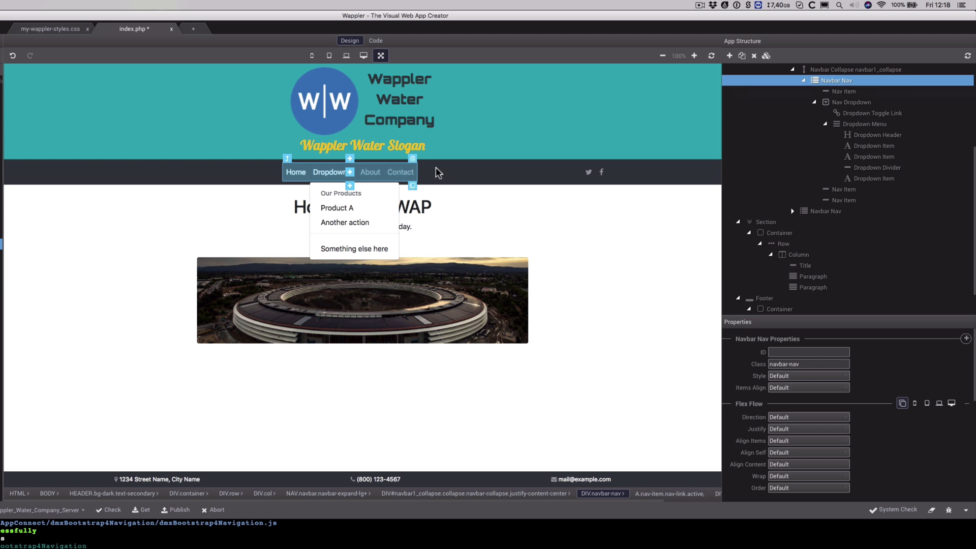
left_click(363, 193)
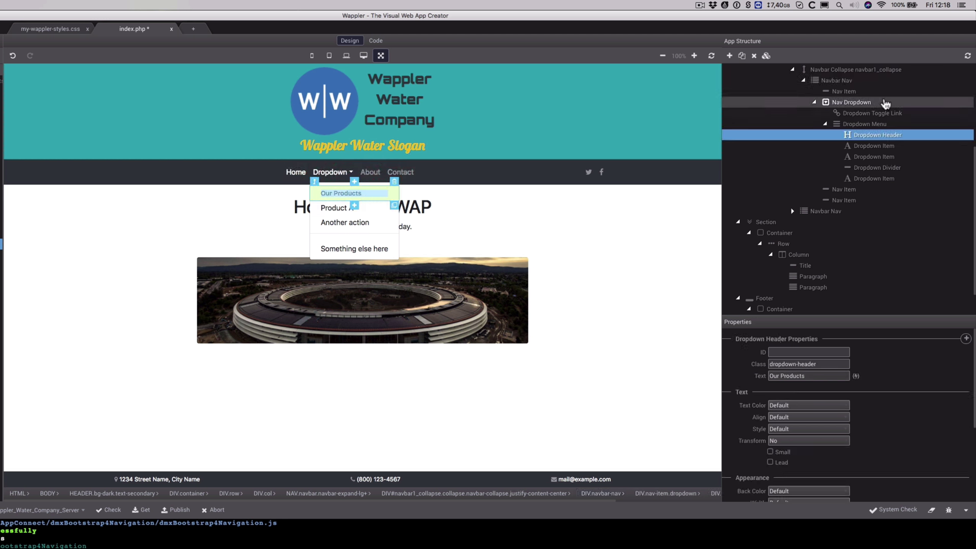
left_click(878, 124)
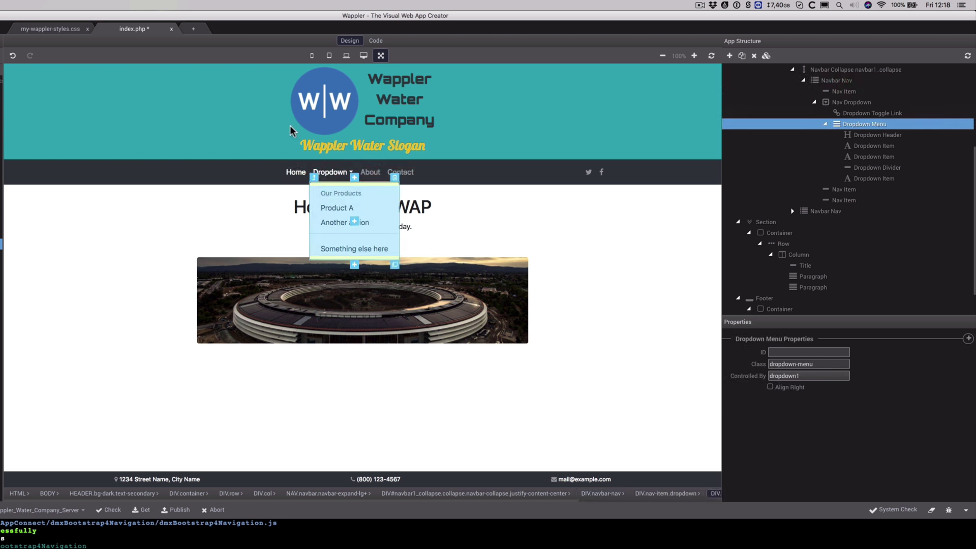
left_click(315, 179)
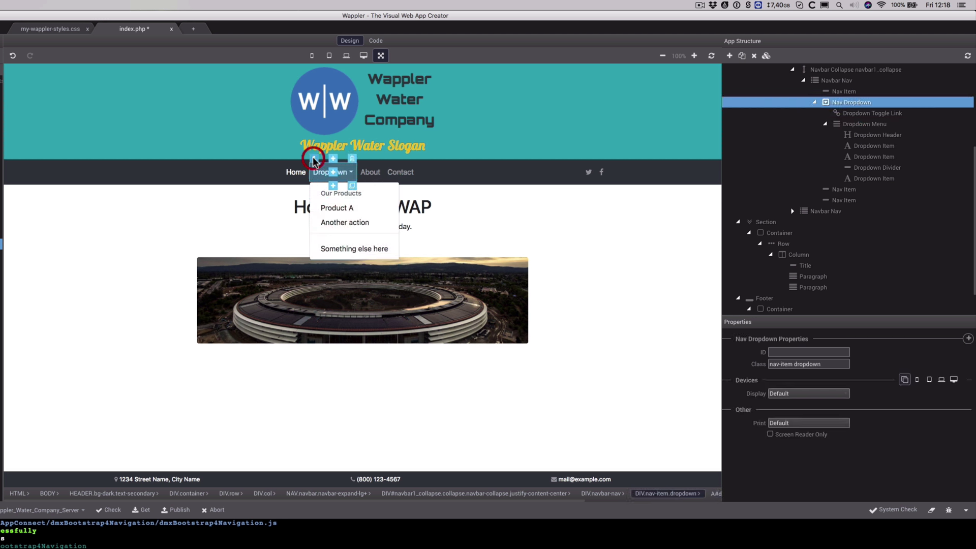
left_click(314, 159)
left_click(282, 159)
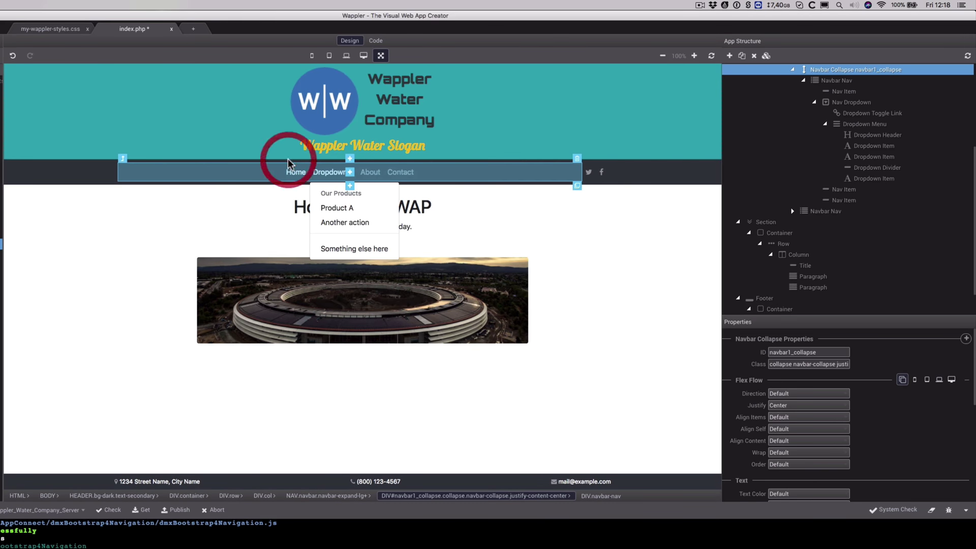
left_click(361, 216)
left_click(313, 201)
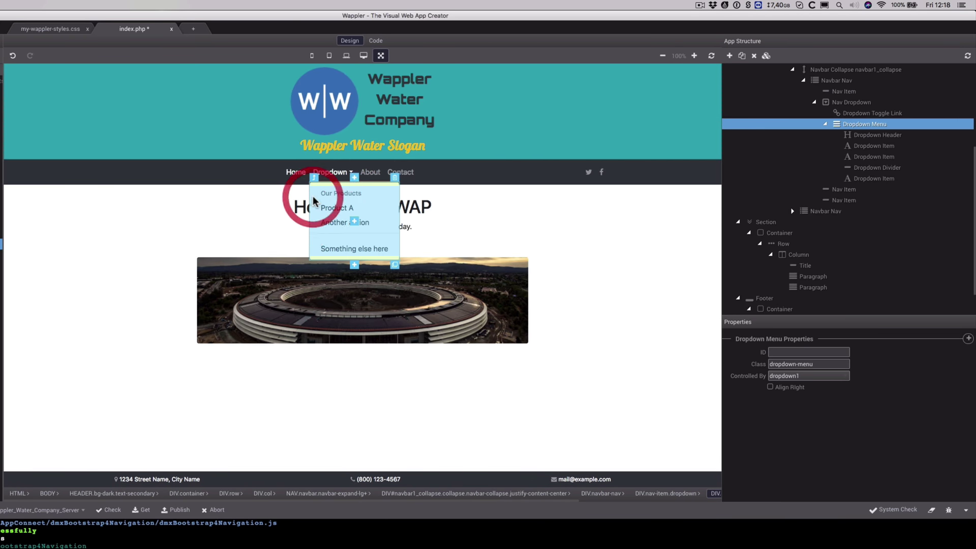
left_click(315, 178)
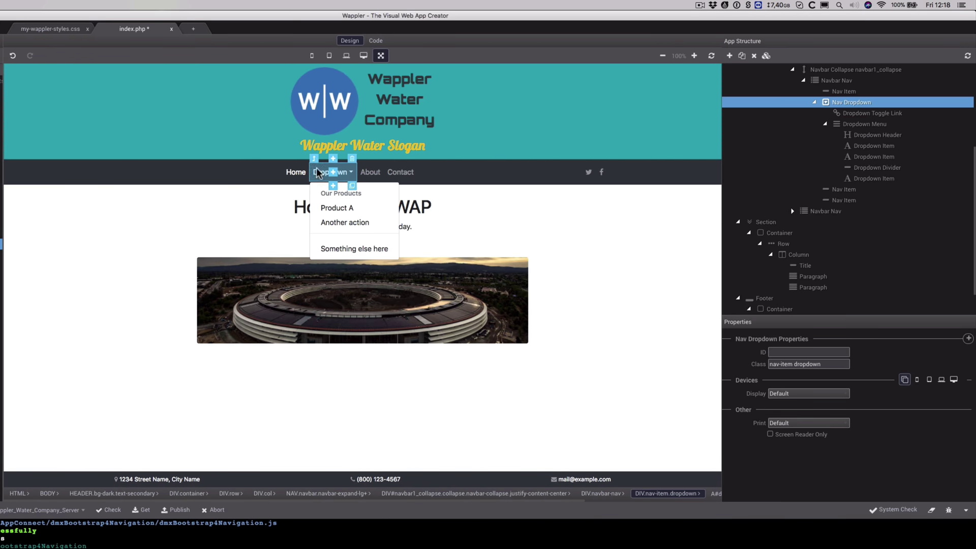
- Collapse the Nav Dropdown branch in the app structure and select the column that contains the navbar
left_click(845, 127)
left_click(826, 124)
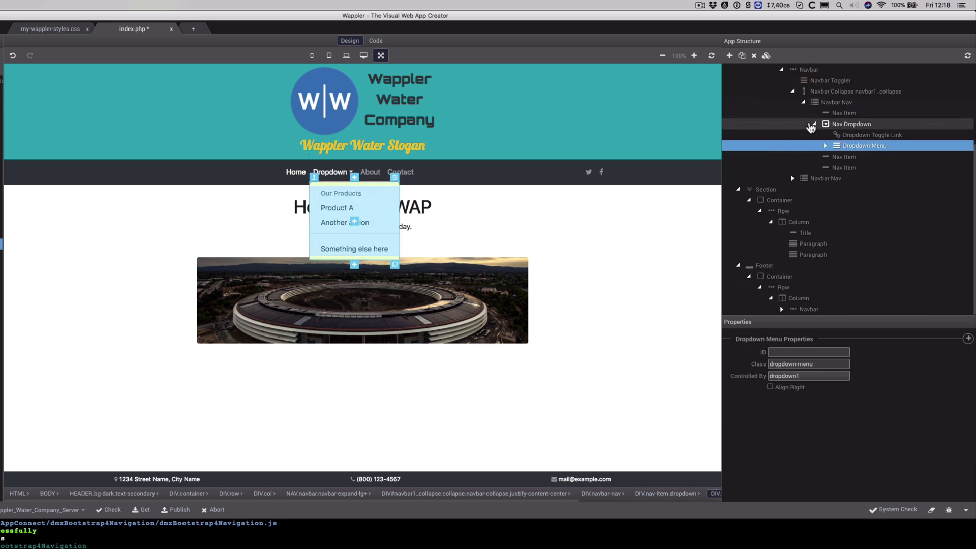
left_click(812, 124)
left_click(828, 131)
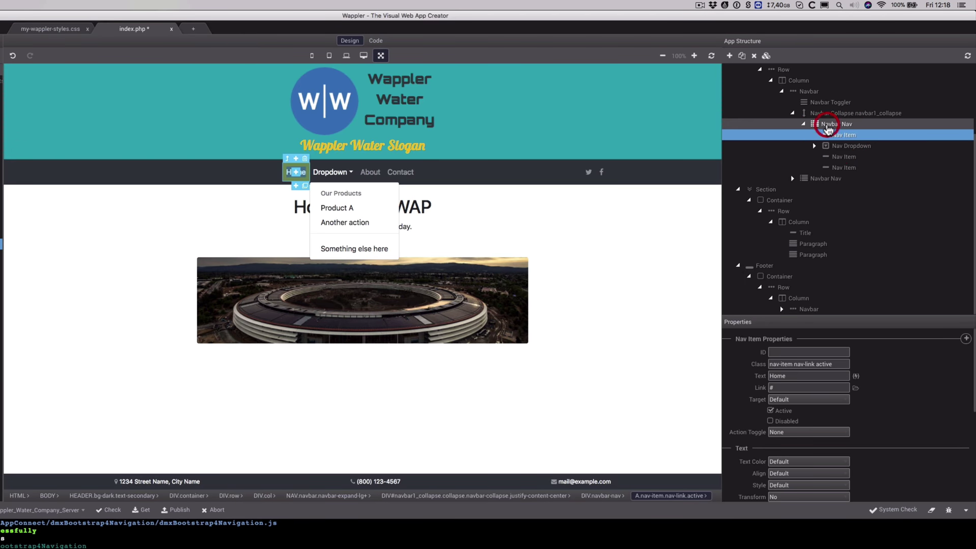
left_click(827, 125)
left_click(816, 113)
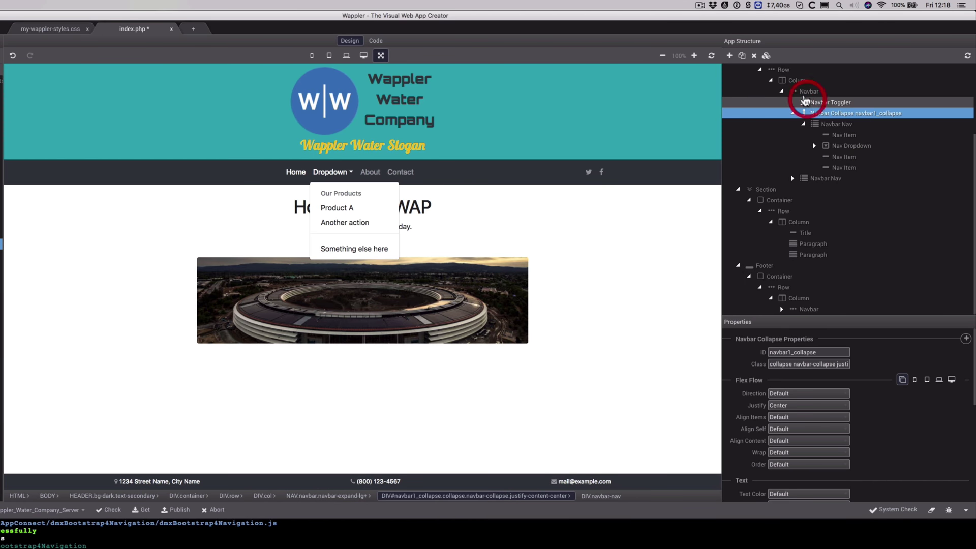
left_click(809, 91)
left_click(799, 80)
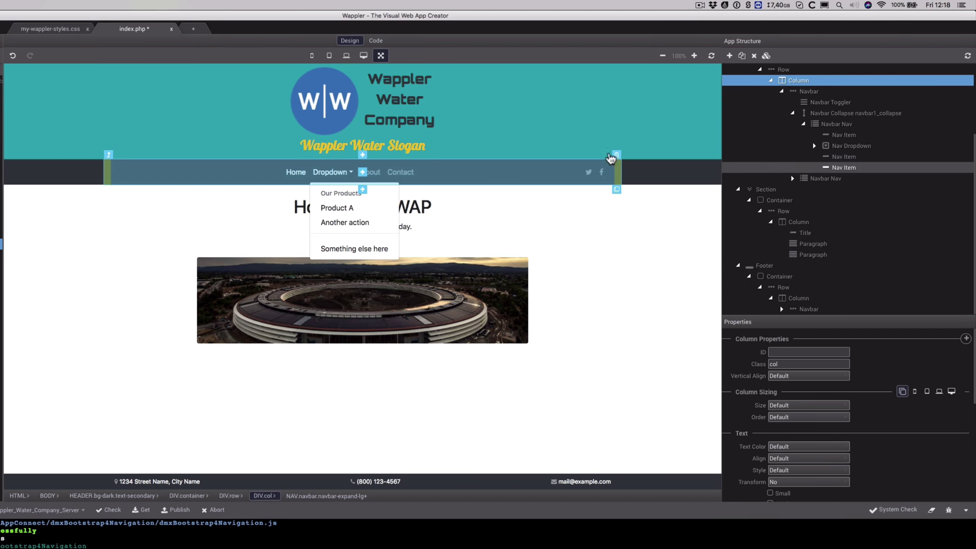
- Save index.php, publish it to the server, and reload the live page in Chrome
key("super+s")
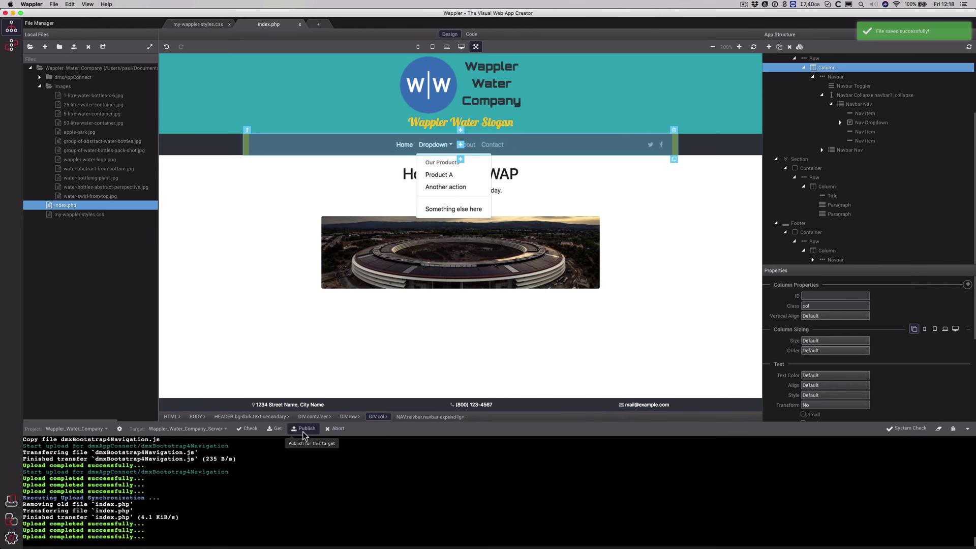
left_click(176, 511)
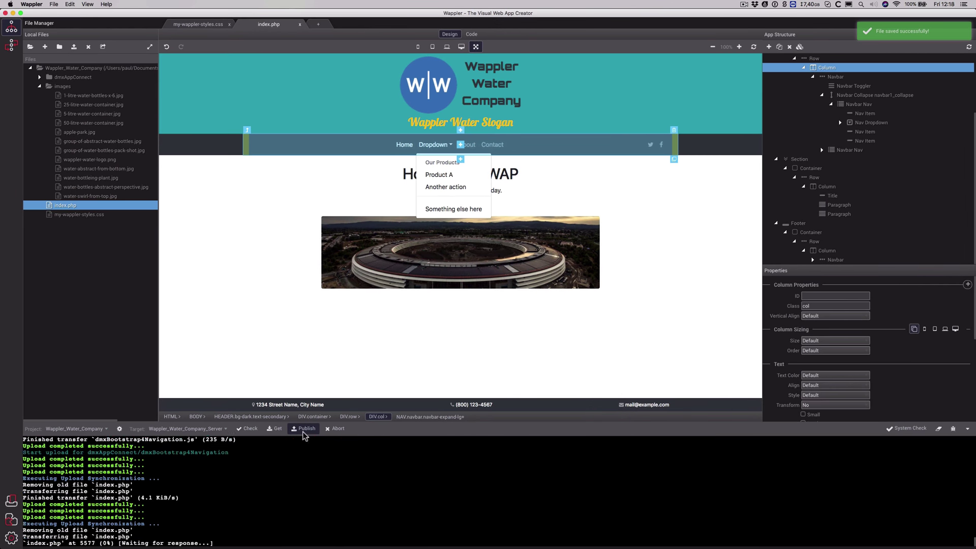
key("super+Tab")
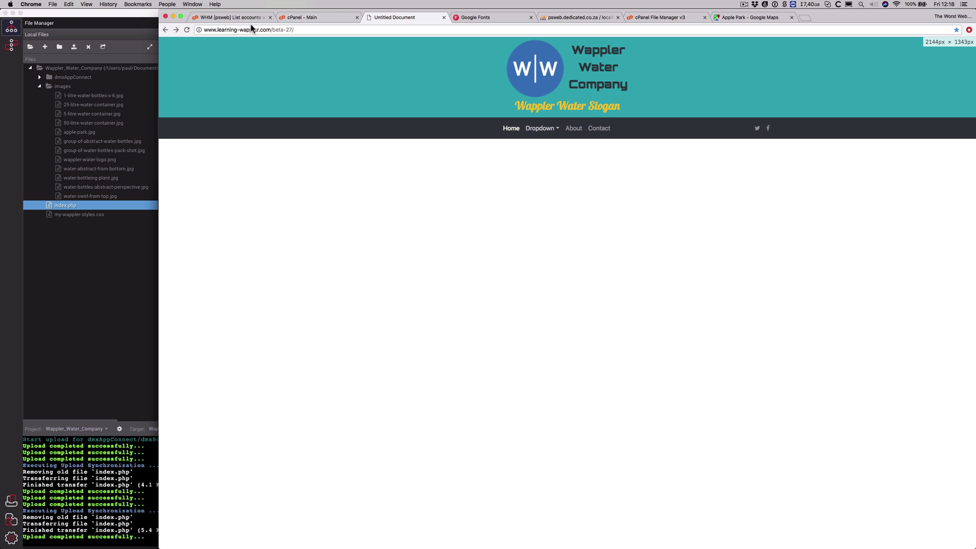
left_click(187, 29)
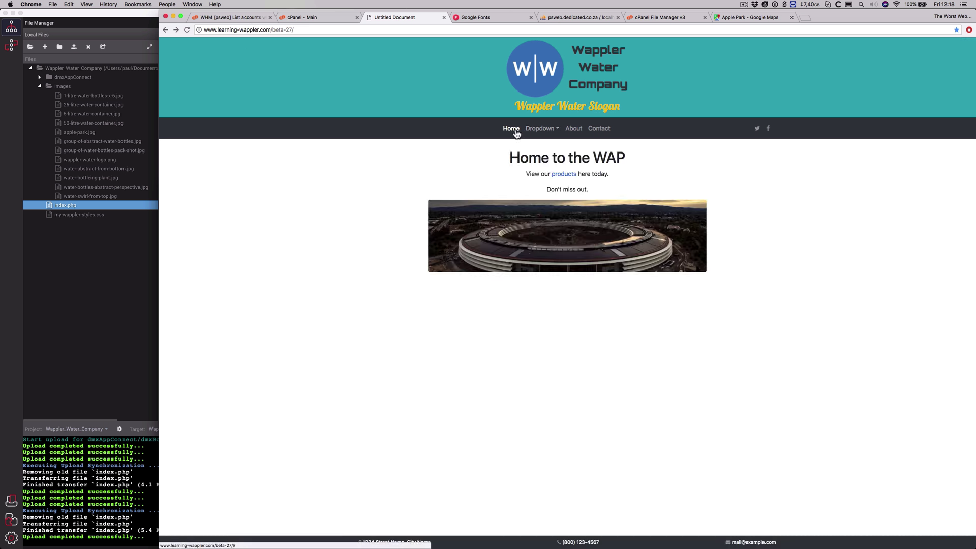
- Test the Dropdown navigation menu on the live page and return to Wappler
left_click(543, 130)
left_click(552, 131)
key("super+Tab")
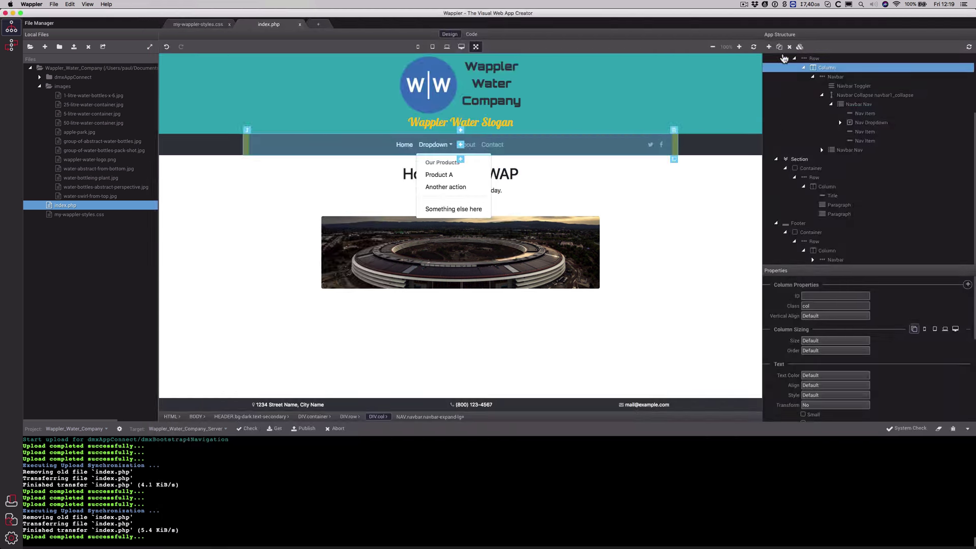